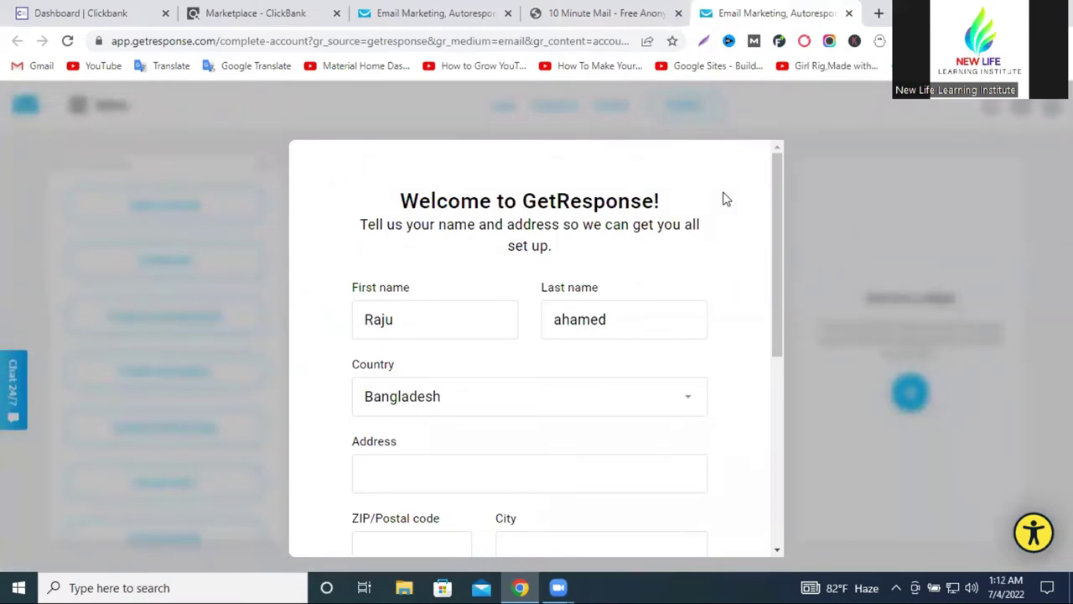
Fill the address, city and ZIP fields from Chrome's saved address
scroll(590, 265, "down", 1)
scroll(588, 263, "up", 1)
scroll(446, 429, "down", 1)
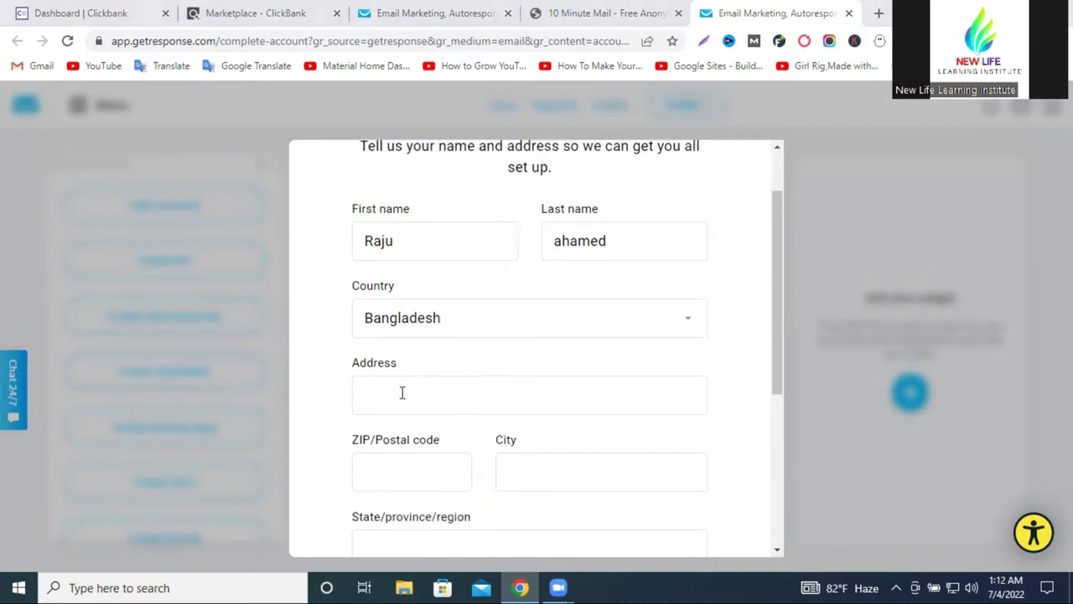
left_click(402, 392)
left_click(502, 260)
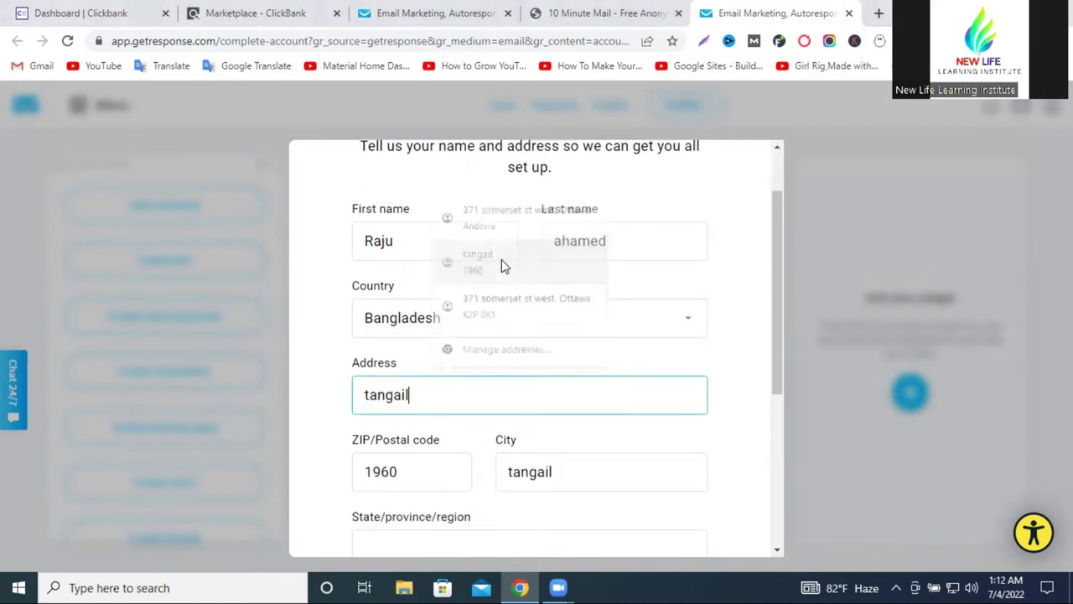
scroll(580, 391, "down", 3)
Copy the city text and paste it into the empty State/province field
left_click(400, 324)
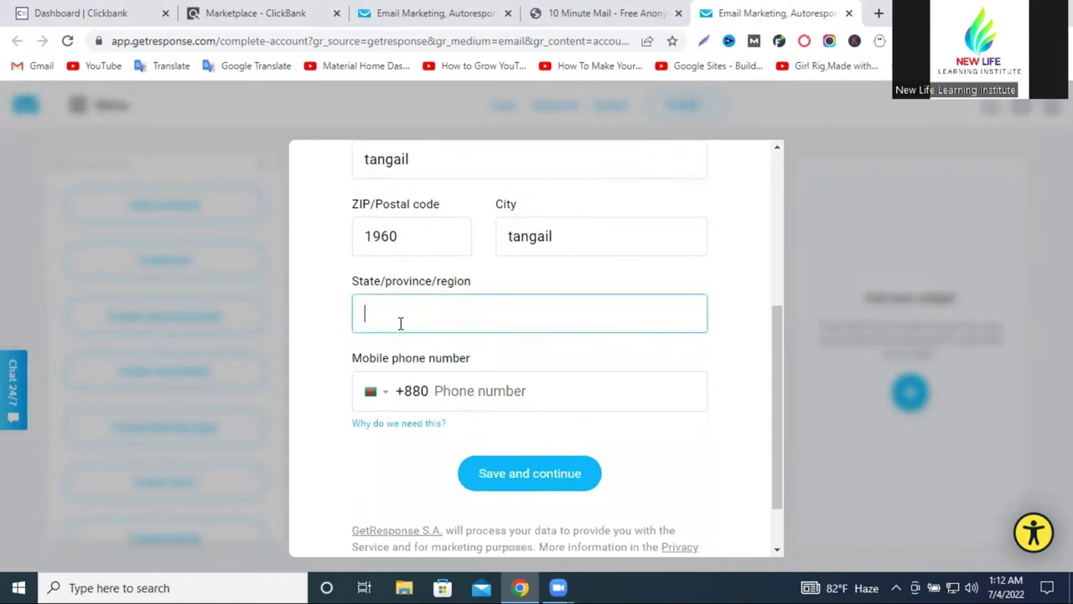
scroll(469, 326, "up", 4)
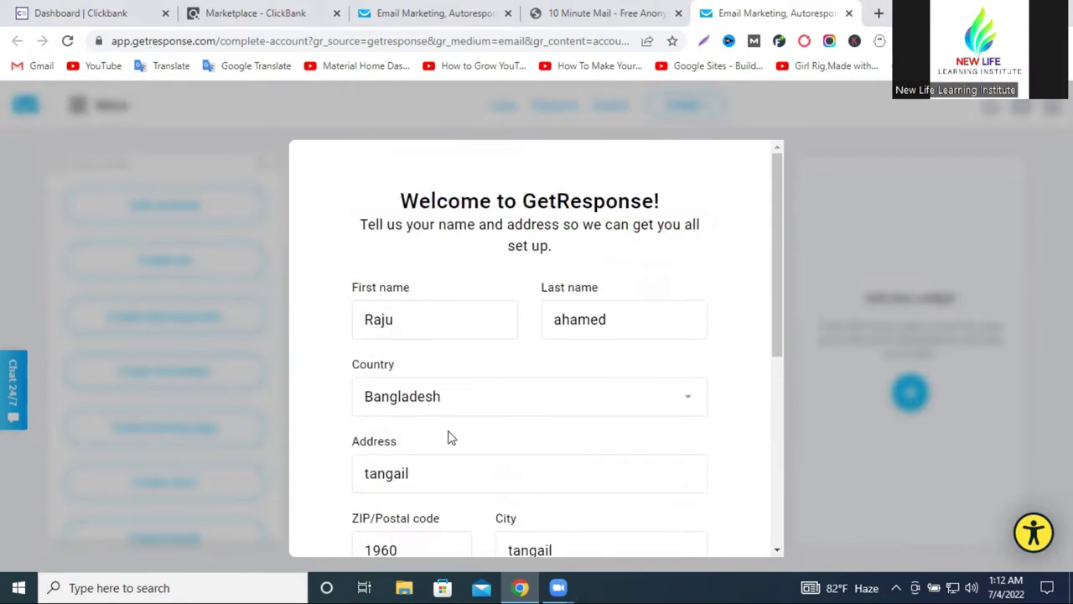
scroll(448, 436, "down", 2)
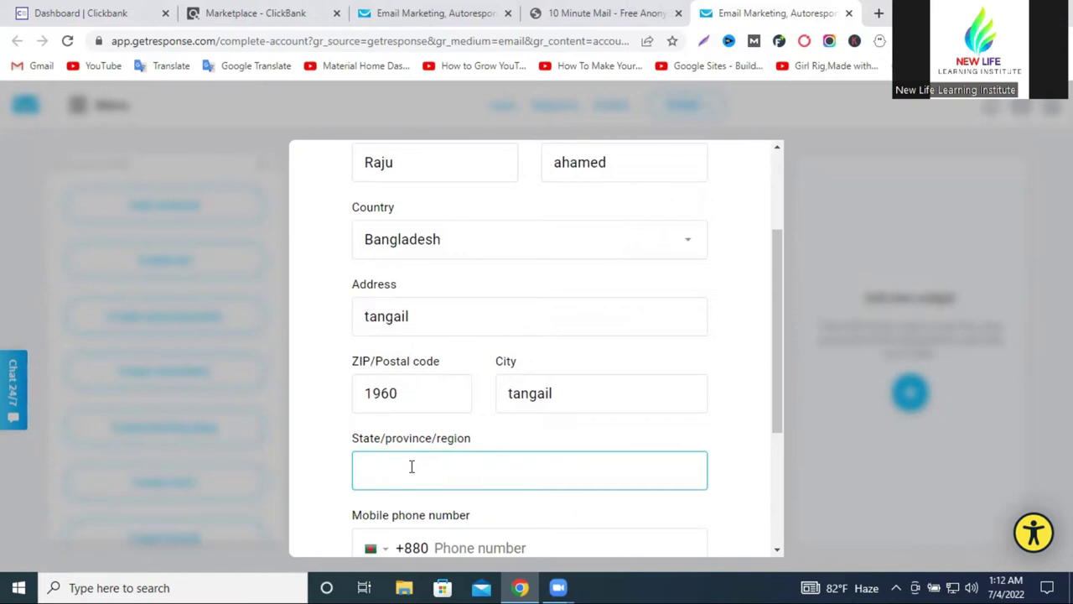
scroll(431, 462, "down", 1)
left_click(457, 469)
left_click(471, 382)
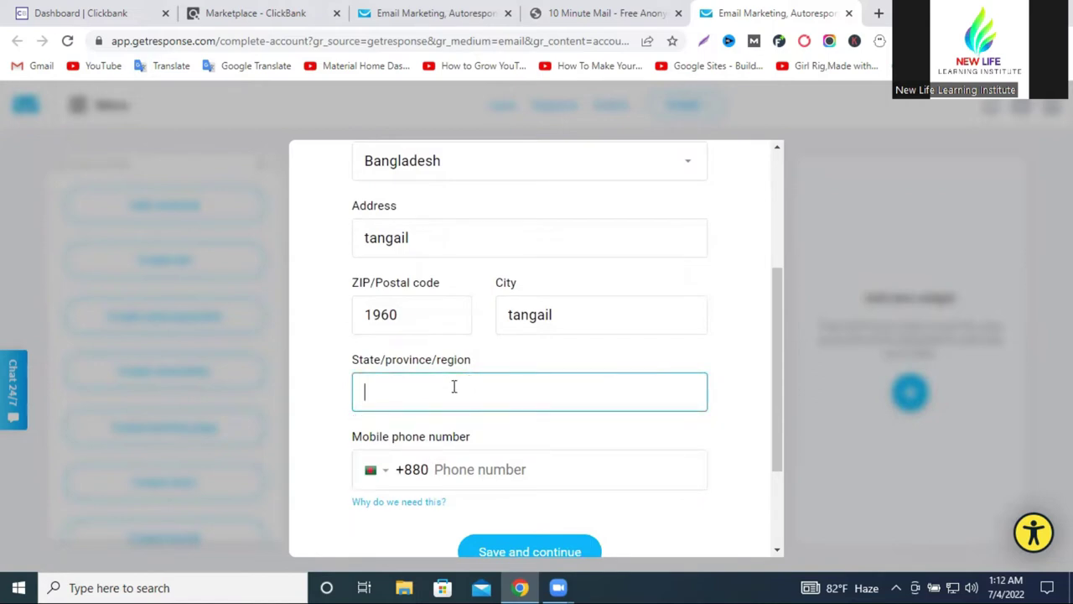
double_click(421, 240)
right_click(419, 239)
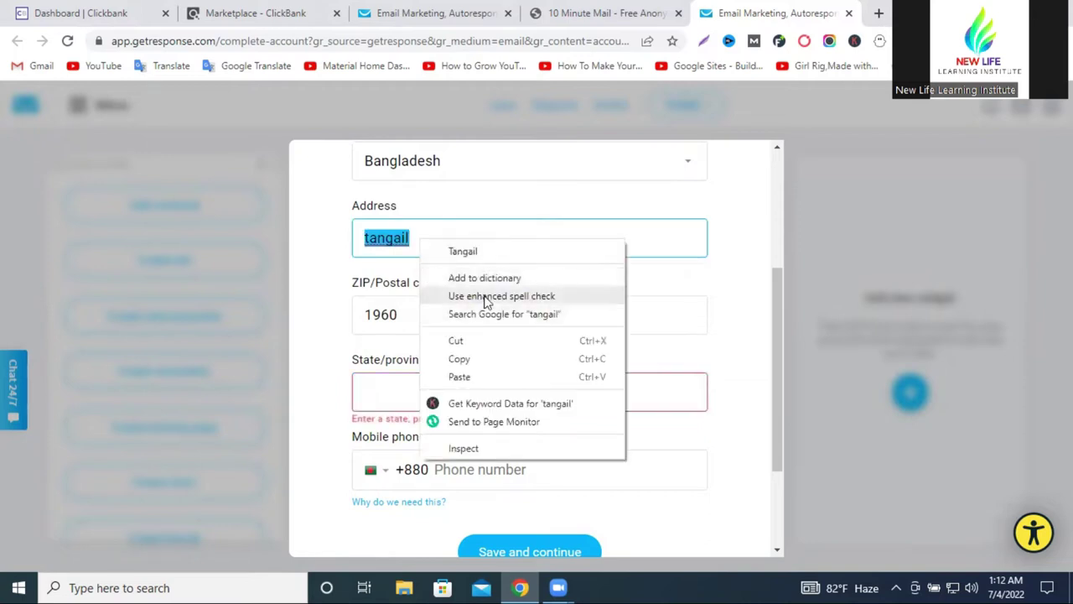
left_click(479, 364)
left_click(384, 407)
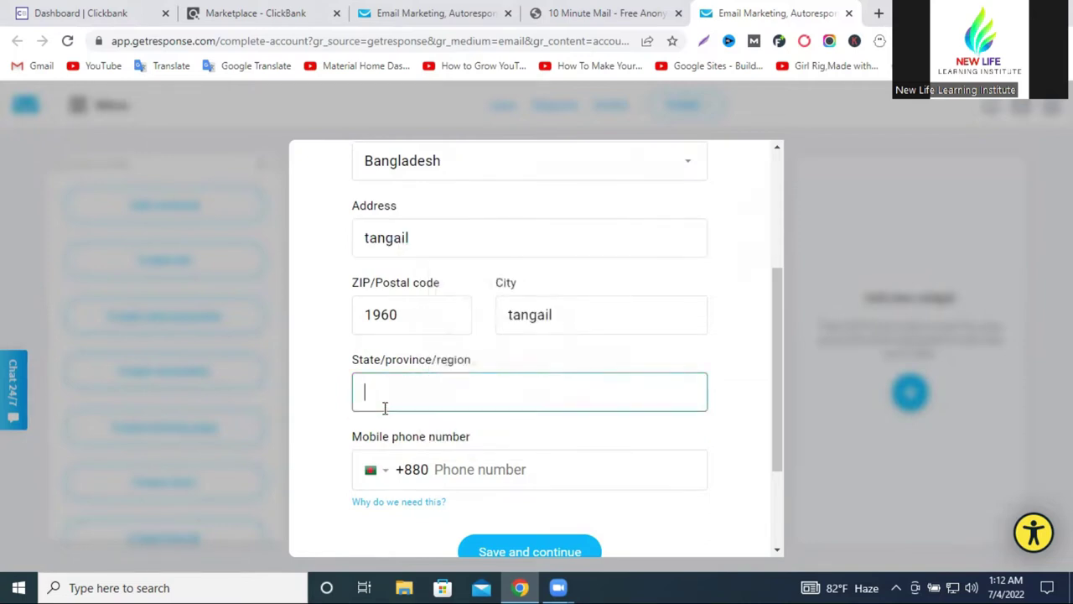
key("ctrl+v")
Enter the mobile phone number, save the welcome form and dismiss Chrome's address prompt
left_click(668, 474)
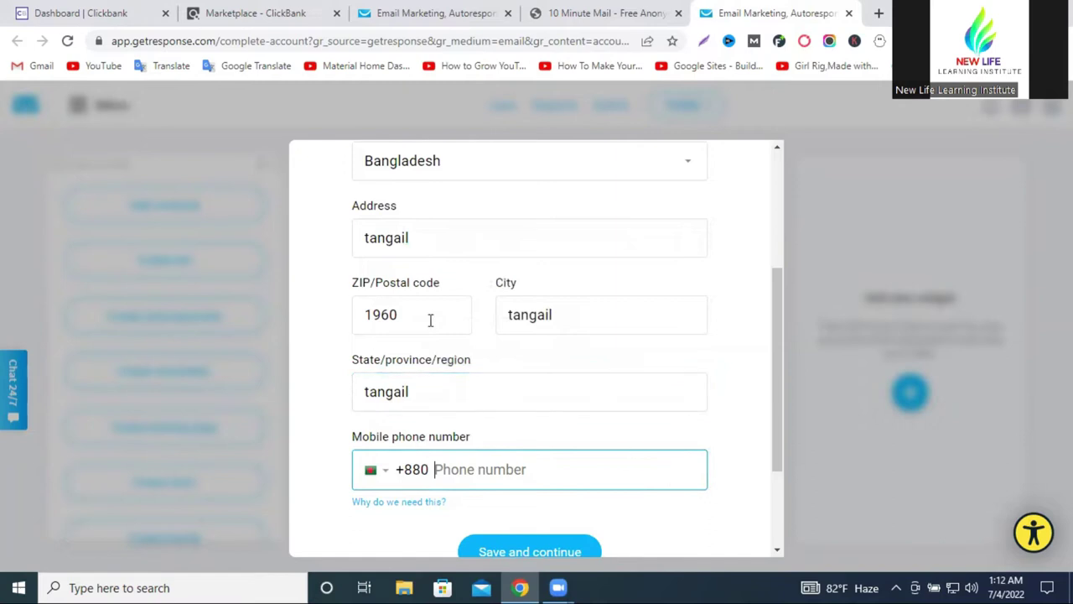
scroll(391, 396, "down", 2)
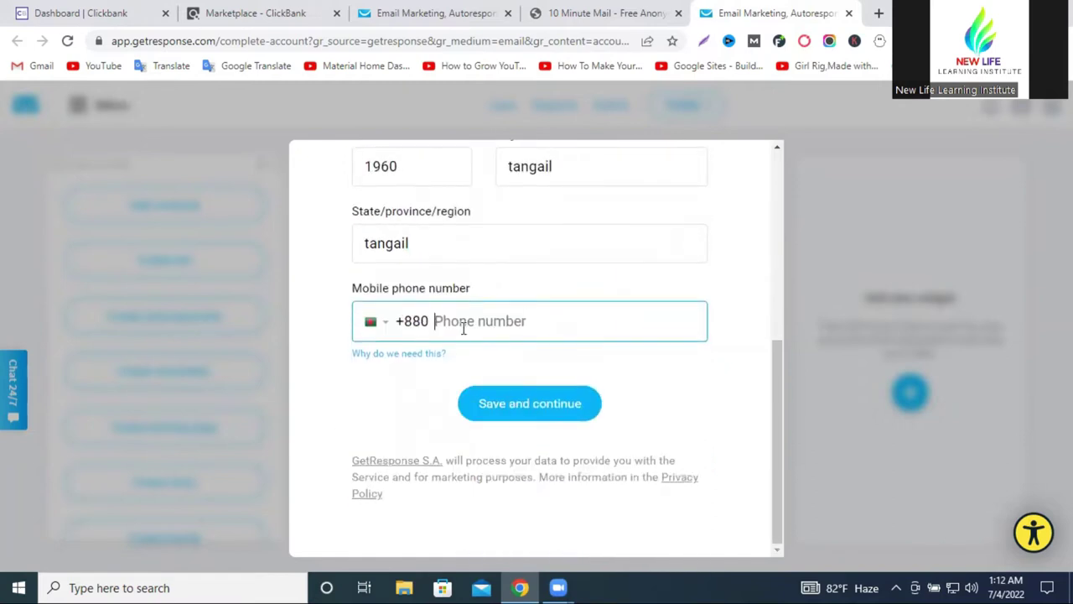
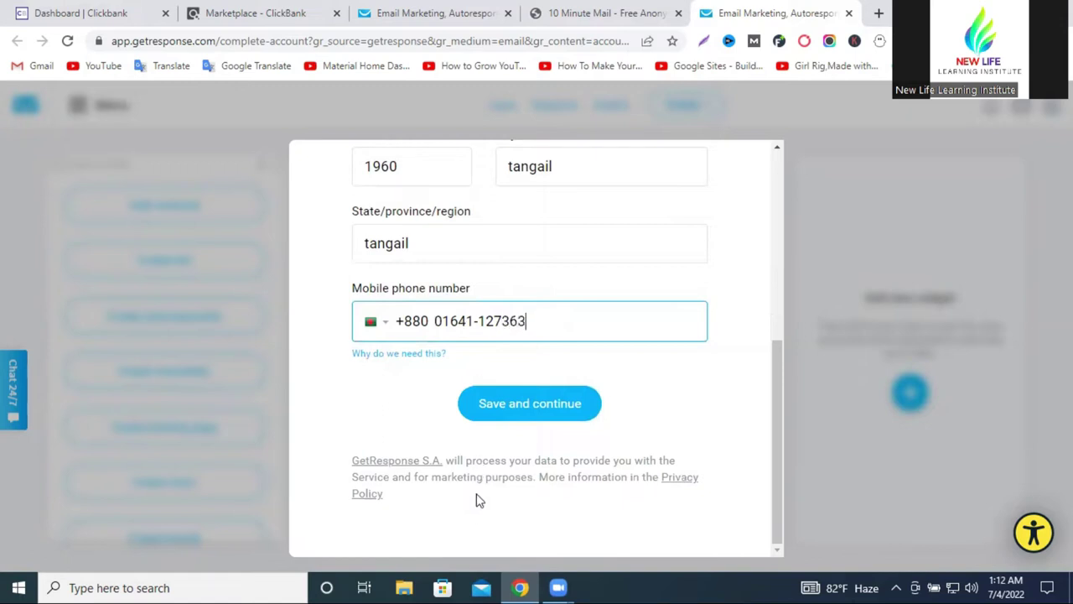
left_click(515, 406)
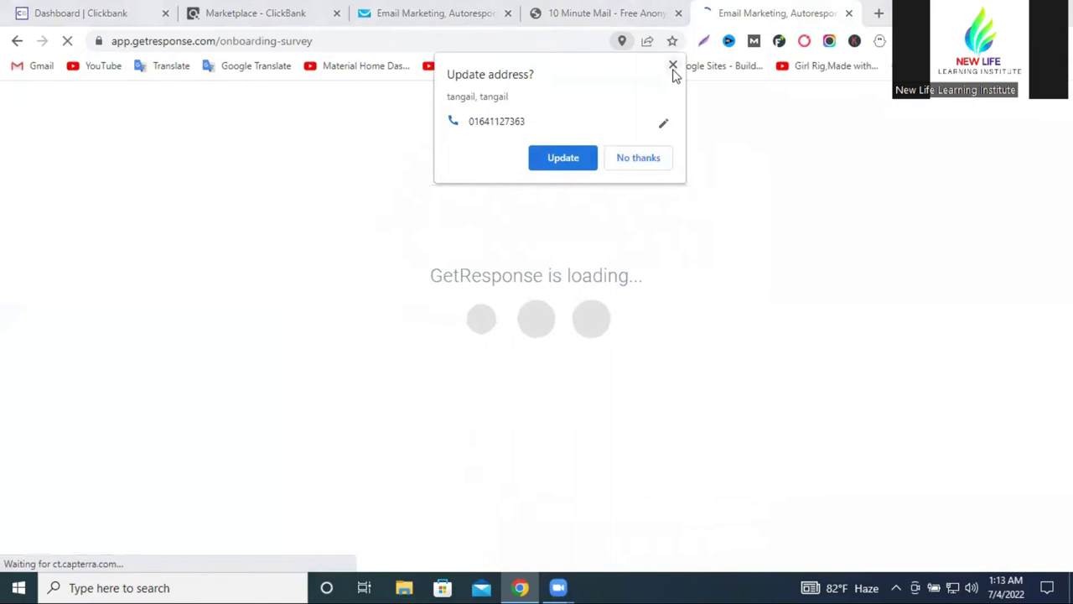
left_click(673, 66)
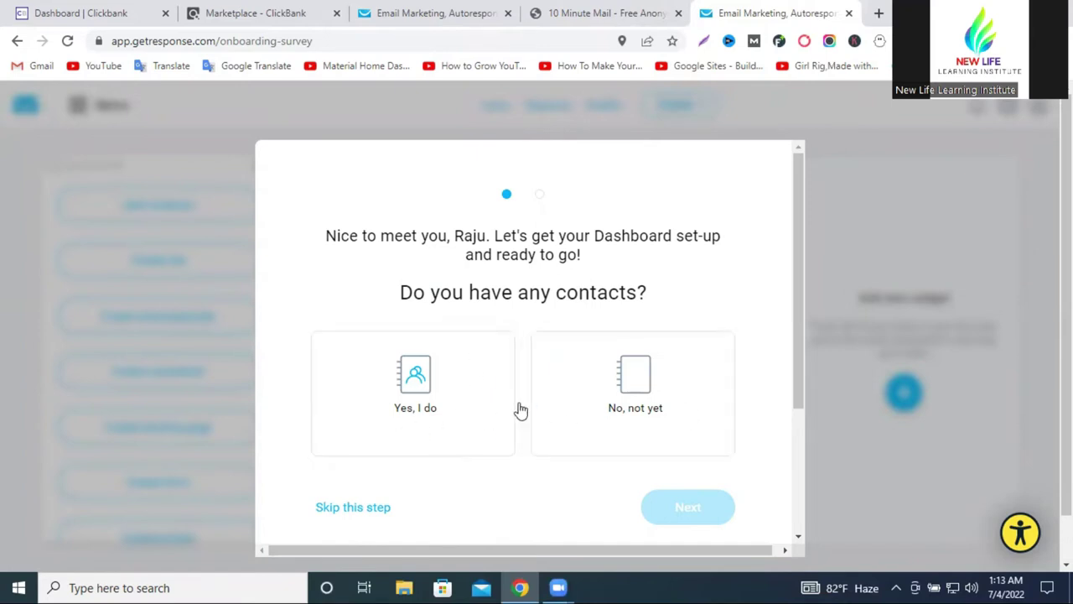
Skip both onboarding questions, about existing contacts and about having a website
left_click(350, 509)
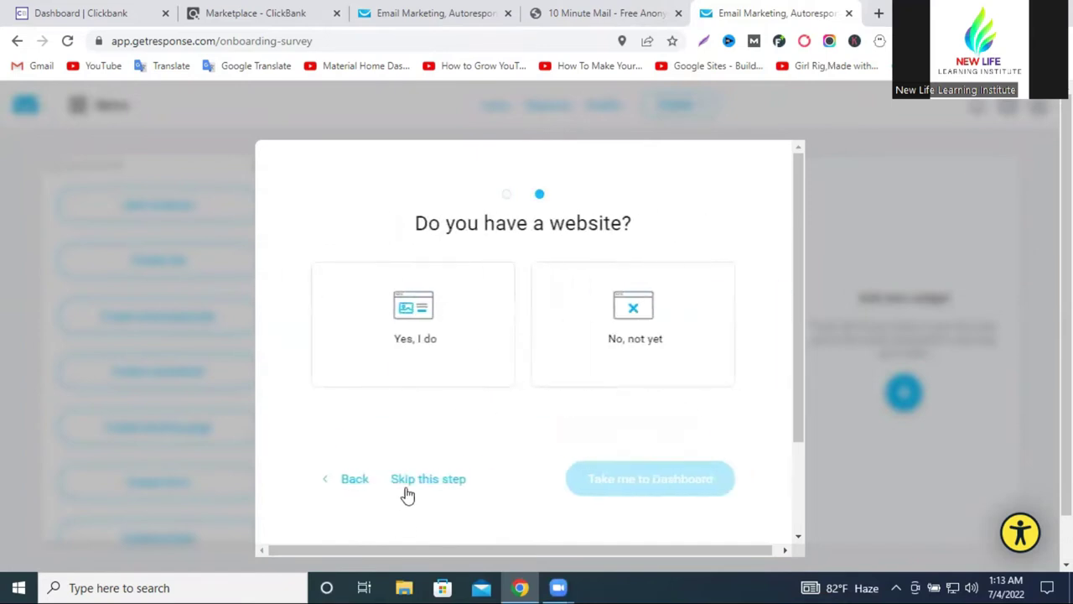
left_click(414, 489)
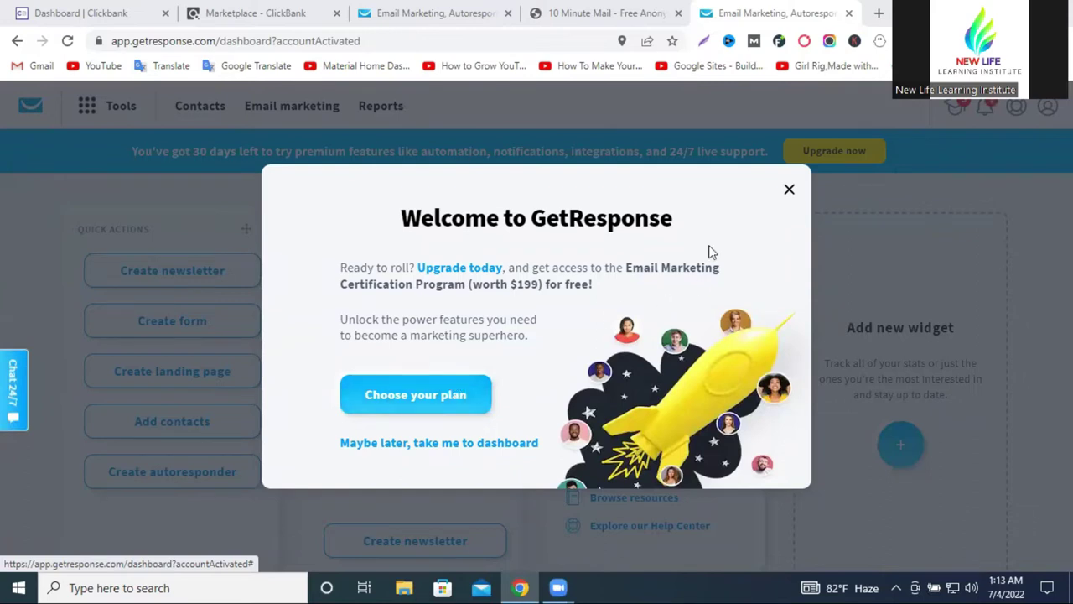
Close the welcome upgrade pop-up and decline the guided tour to explore alone
left_click(789, 189)
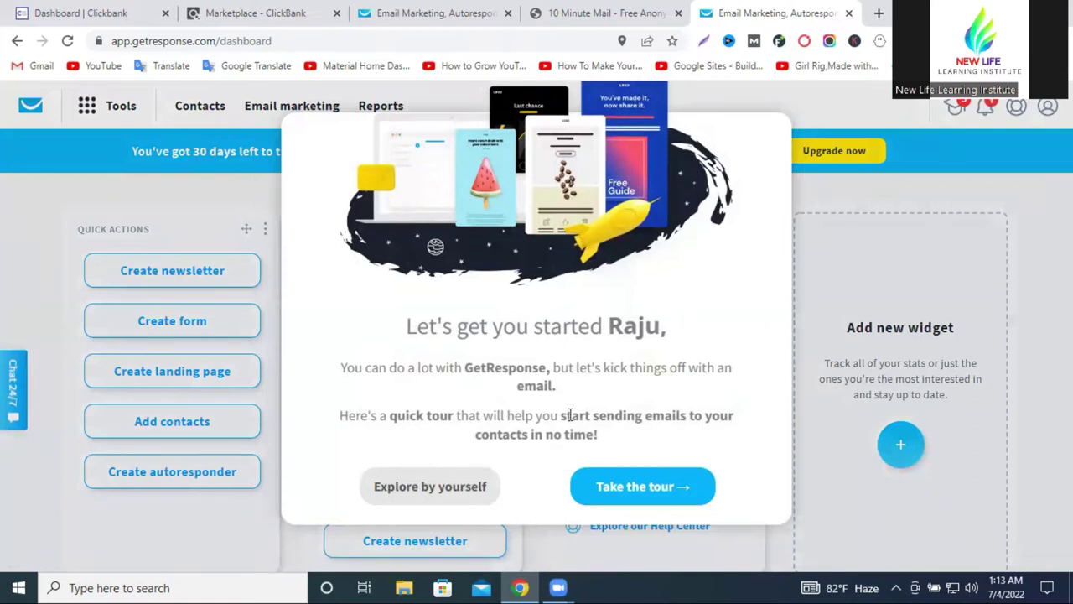
left_click(486, 495)
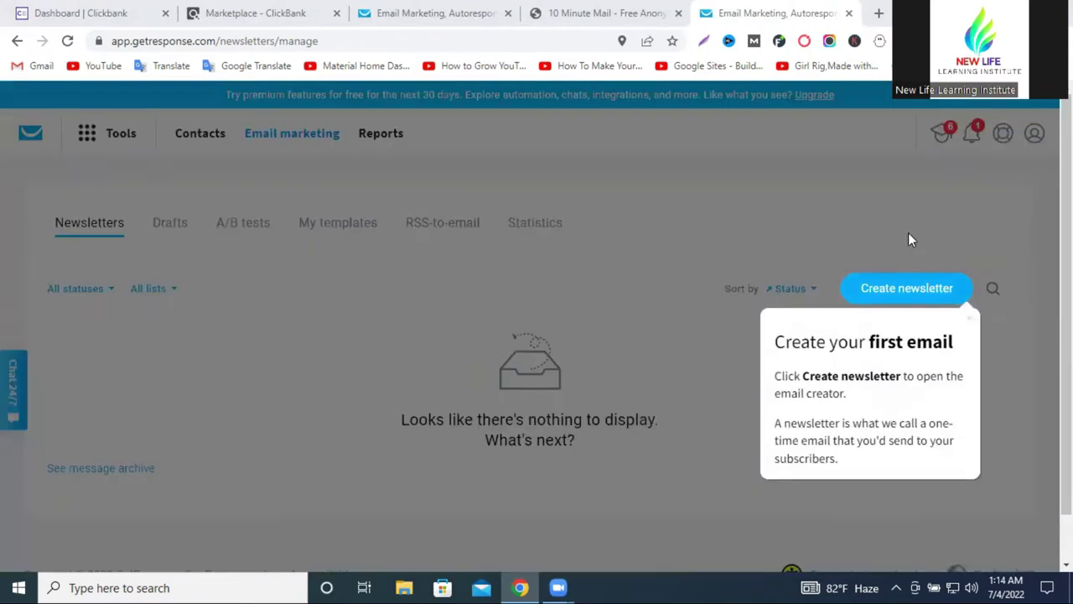
Back out of newsletter creation and open Manage account from the profile menu
left_click(911, 301)
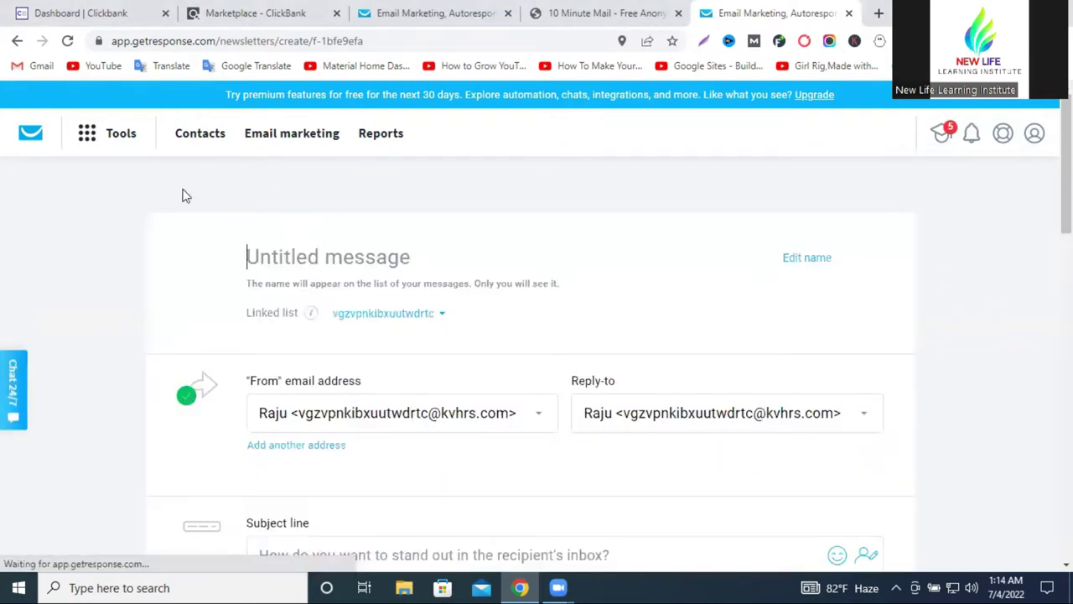
left_click(17, 42)
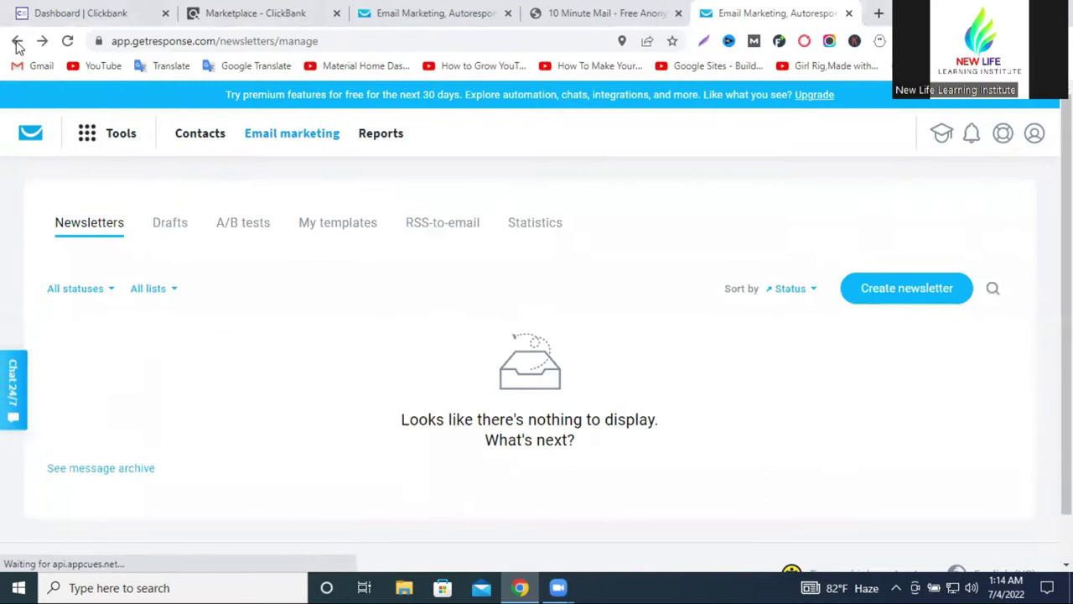
left_click(1035, 142)
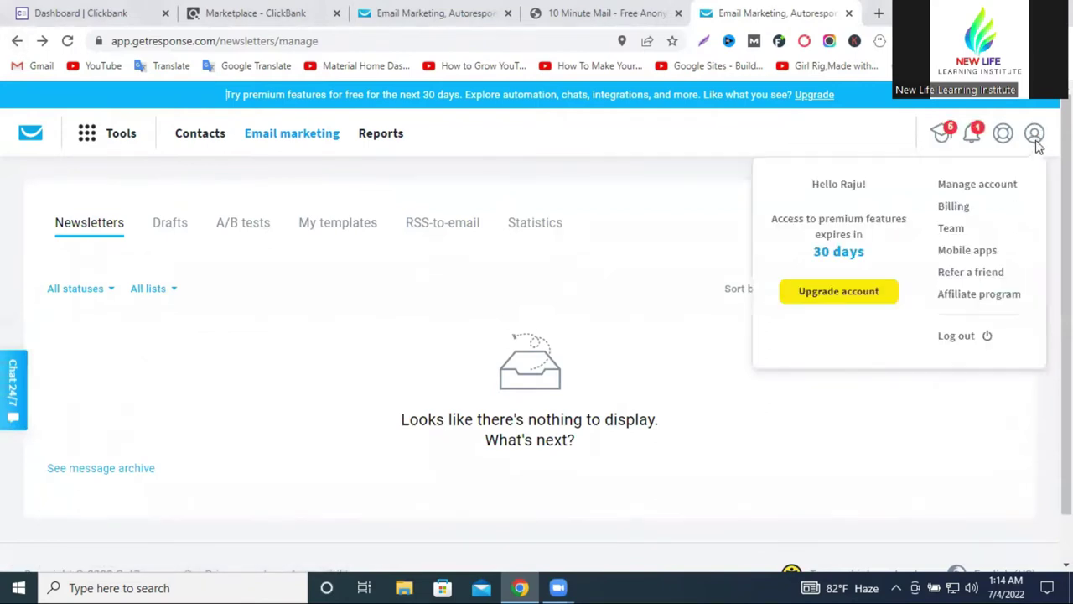
left_click(968, 189)
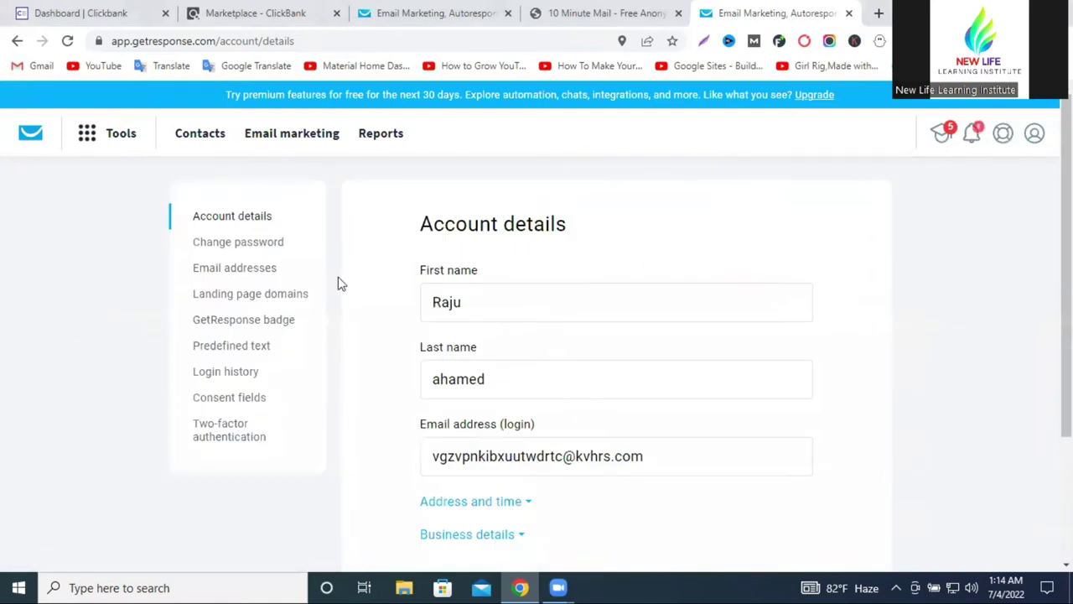
Browse Change password and Email addresses settings, ending on Landing page domains
left_click(224, 244)
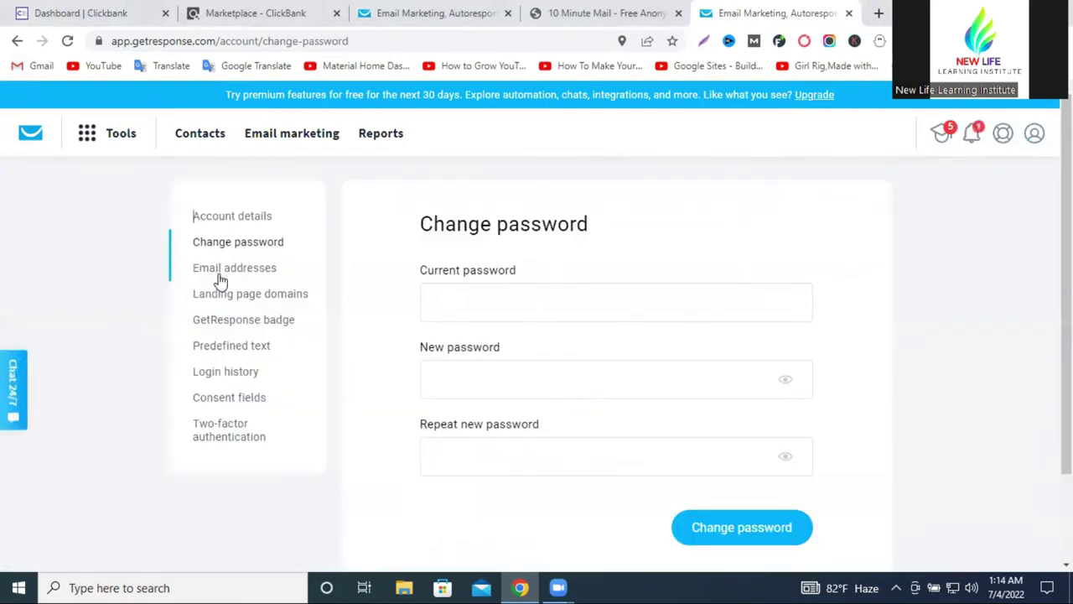
left_click(221, 278)
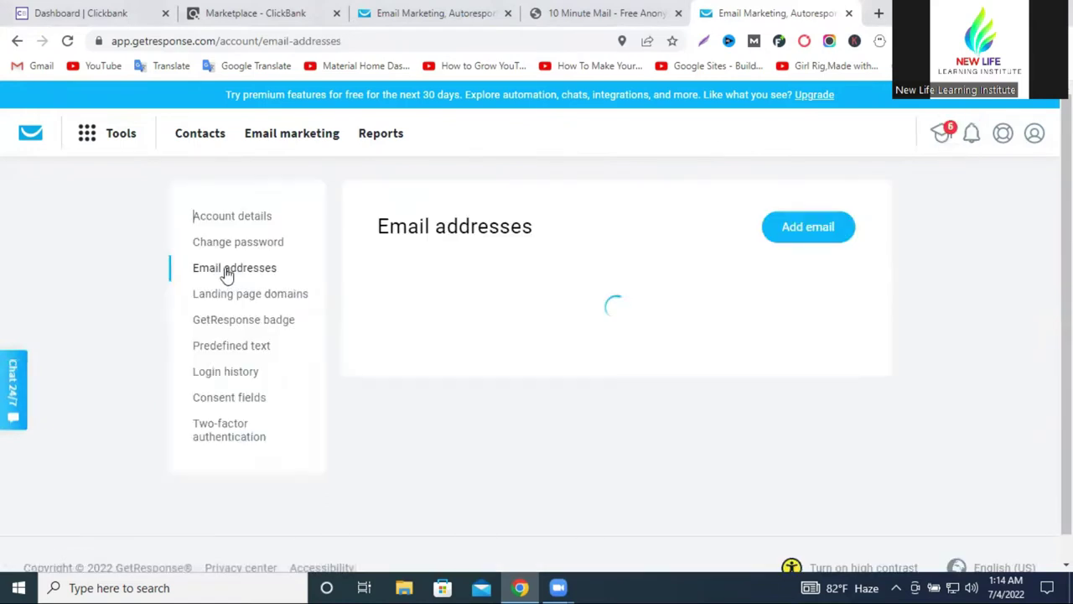
left_click(227, 303)
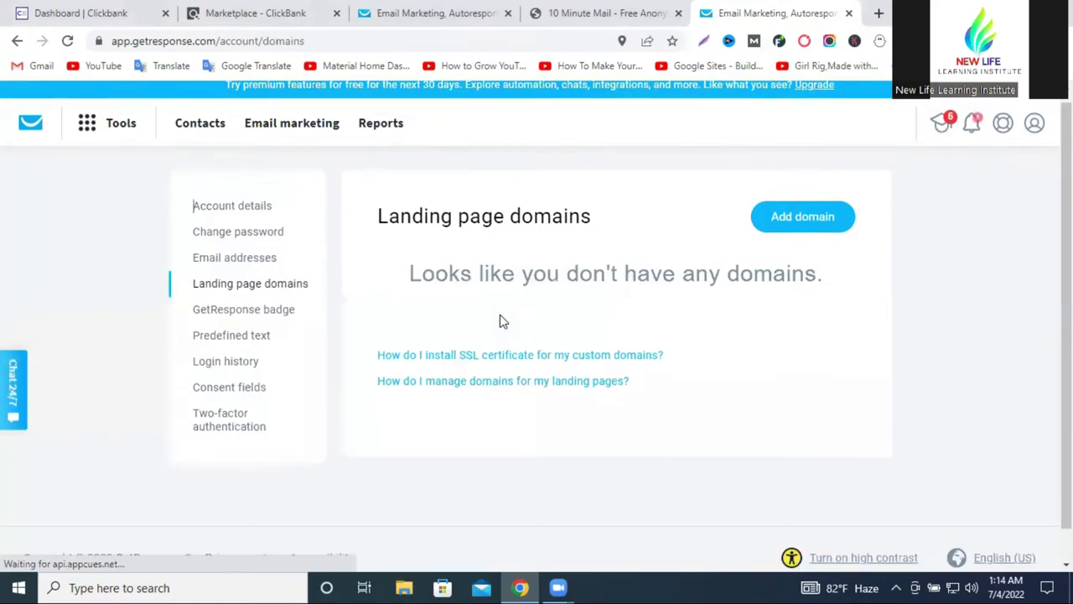
scroll(498, 319, "down", 1)
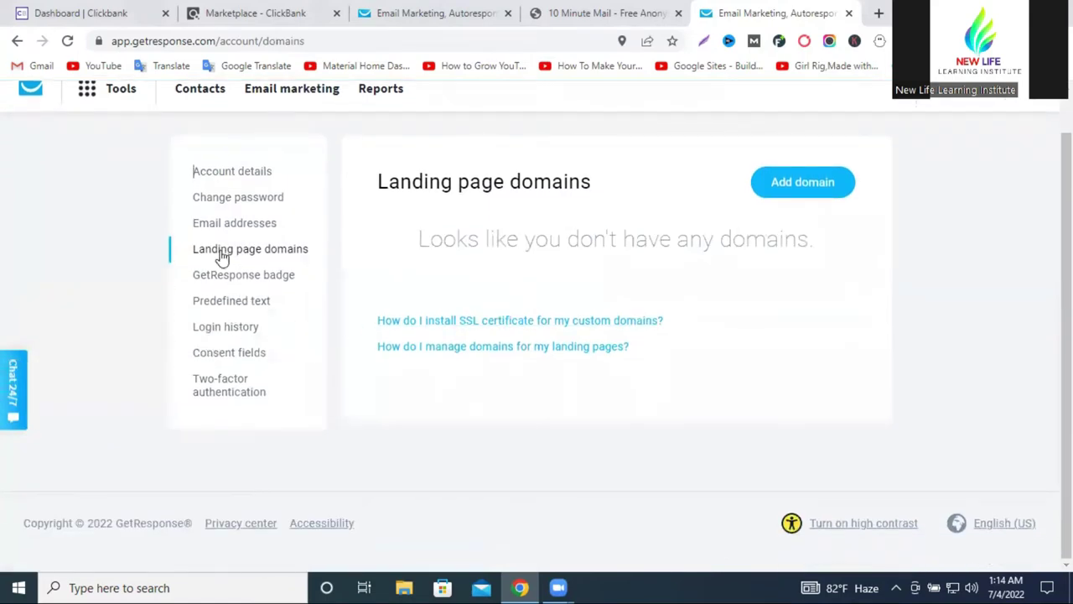
scroll(206, 395, "up", 1)
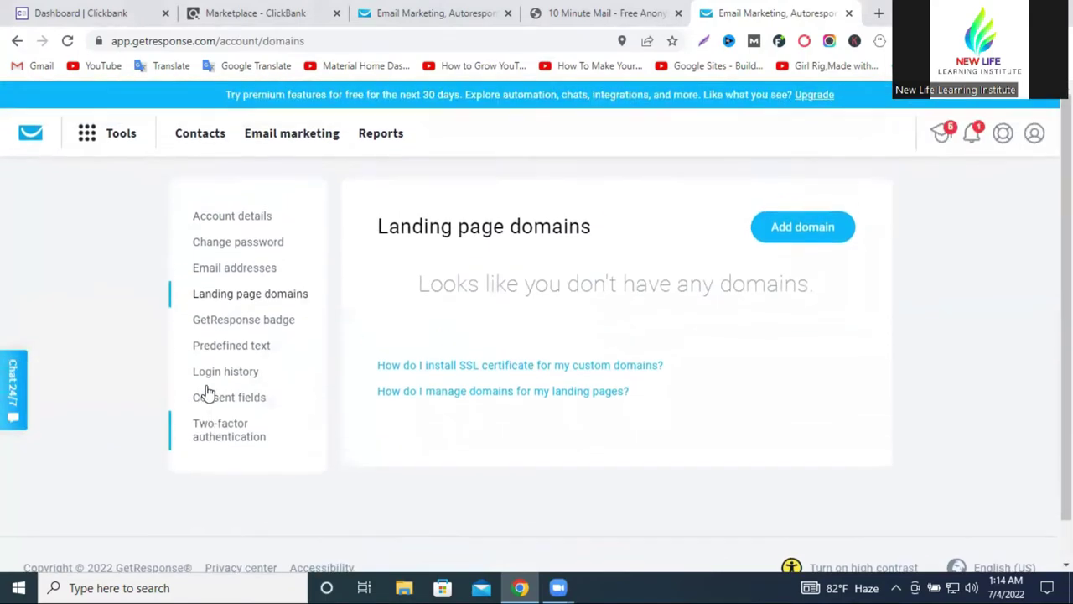
left_click(127, 142)
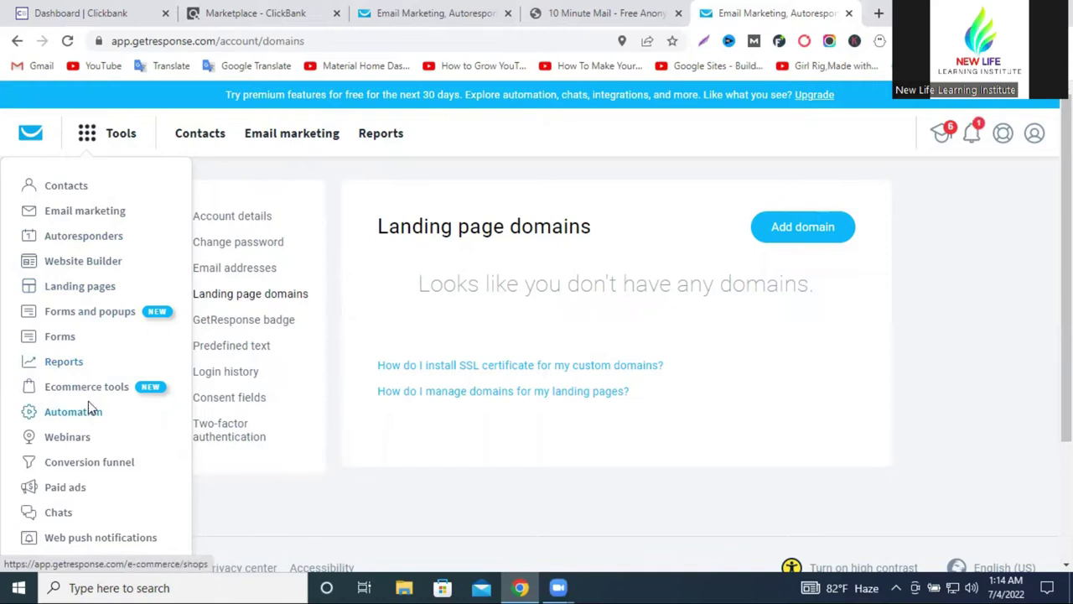
scroll(78, 471, "down", 1)
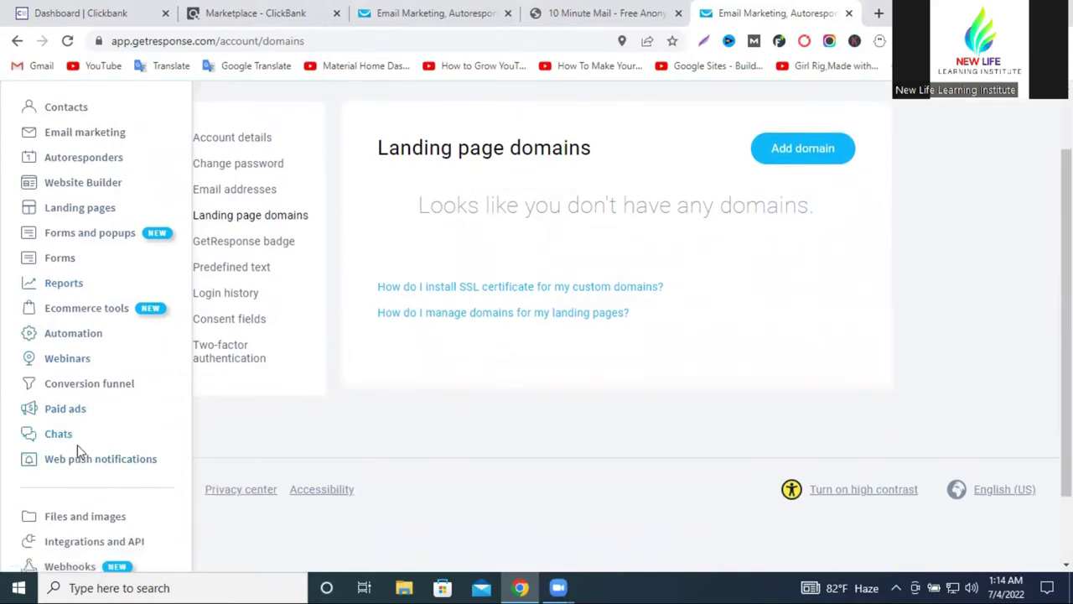
scroll(84, 446, "down", 1)
scroll(86, 414, "up", 1)
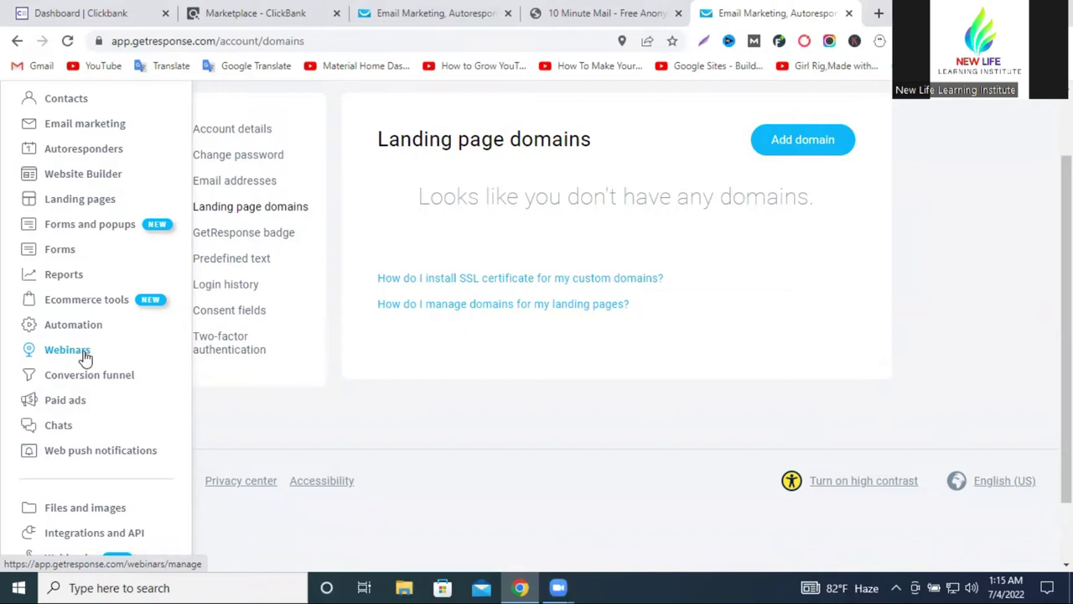
scroll(95, 288, "up", 1)
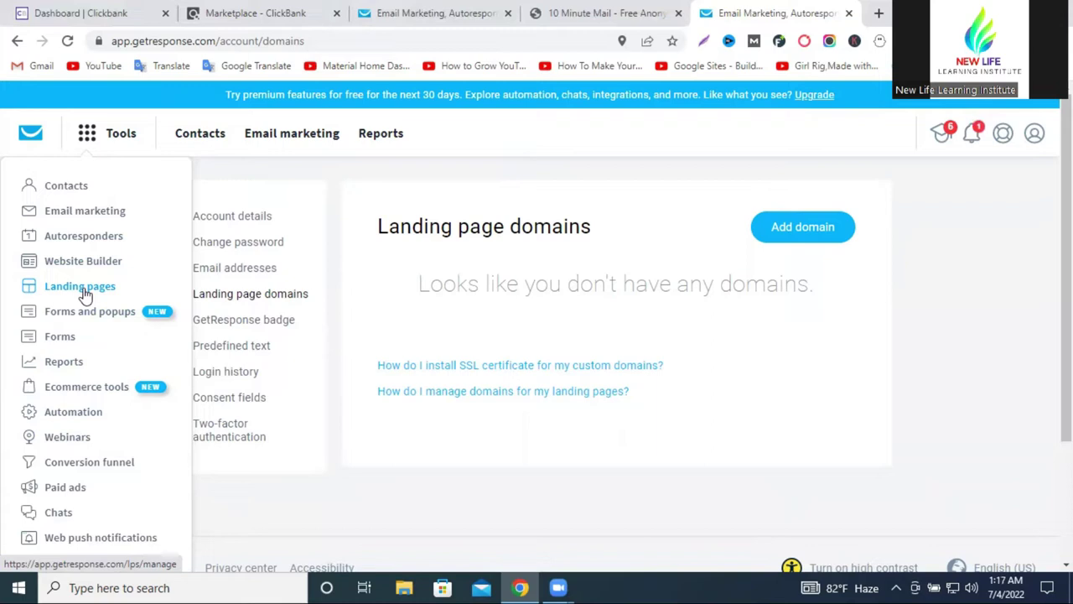
left_click(268, 17)
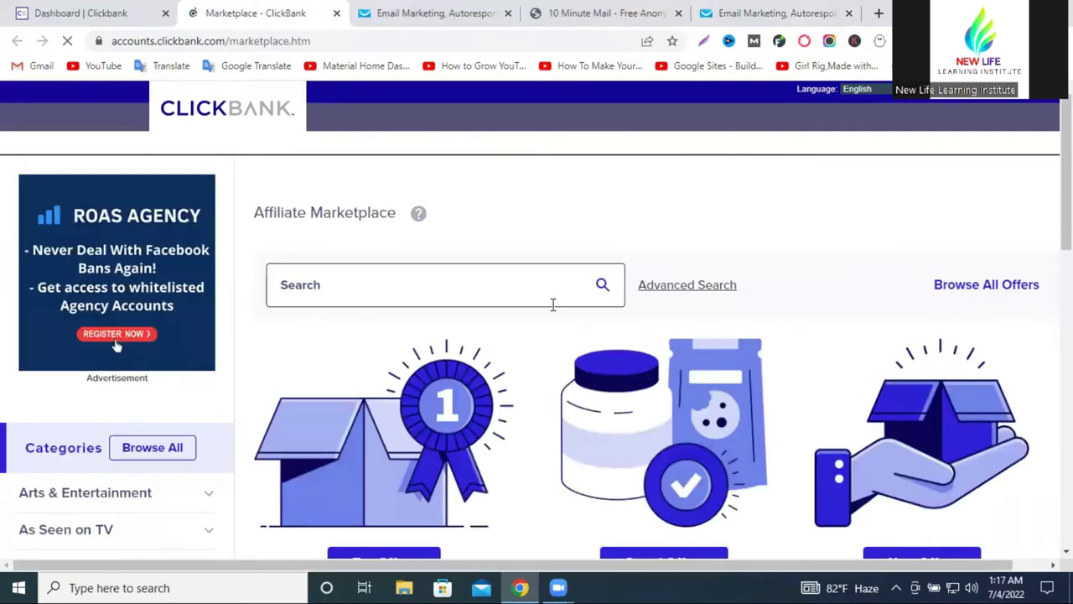
Scroll the marketplace Categories list and pick Health & Fitness
scroll(553, 304, "down", 1)
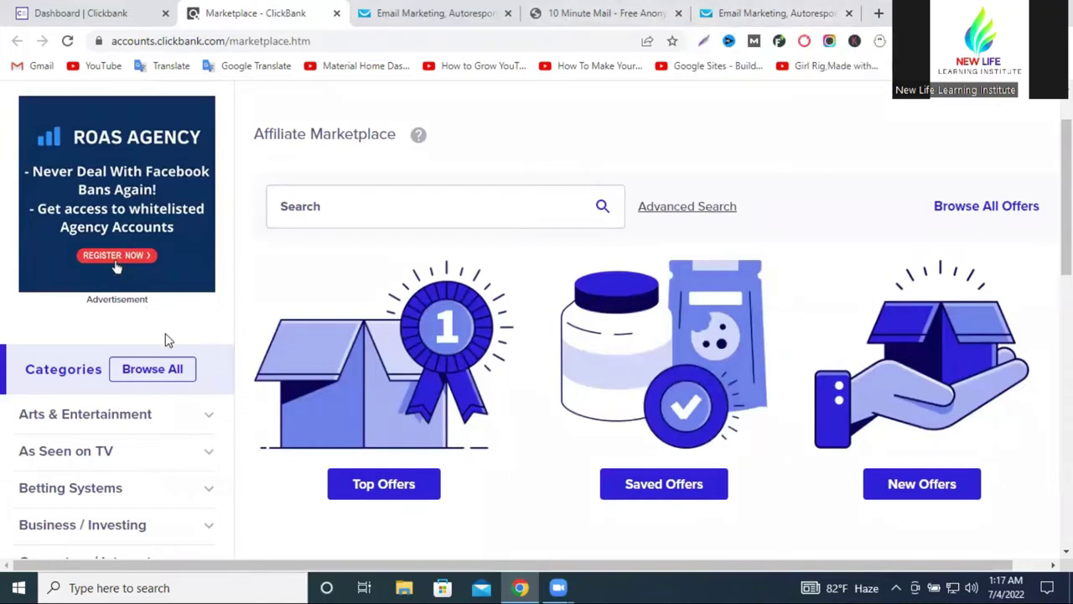
scroll(159, 340, "down", 1)
scroll(126, 344, "down", 8)
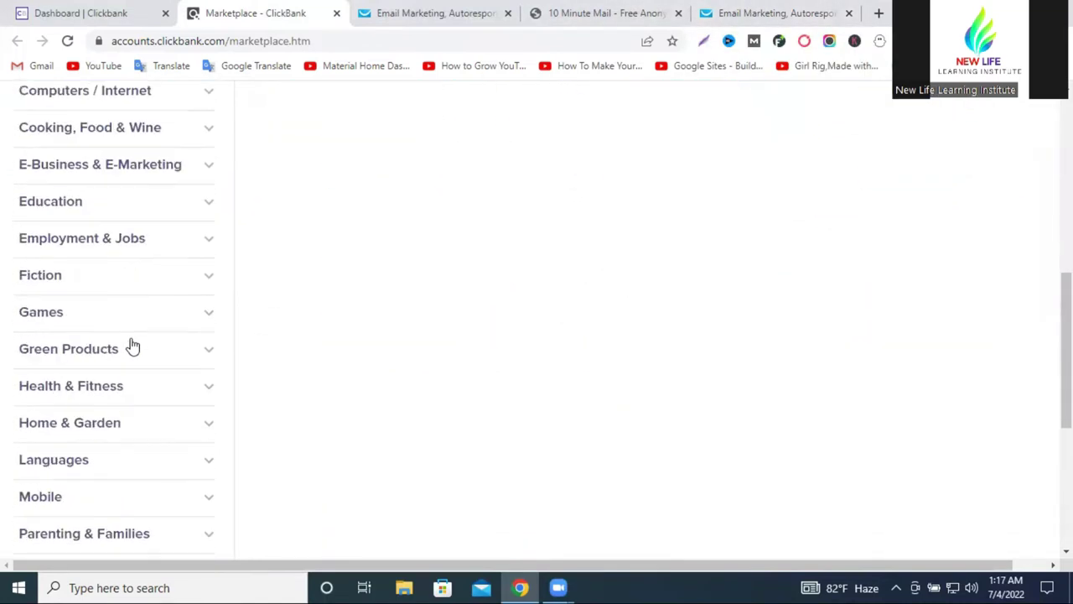
scroll(132, 343, "down", 2)
scroll(131, 341, "up", 8)
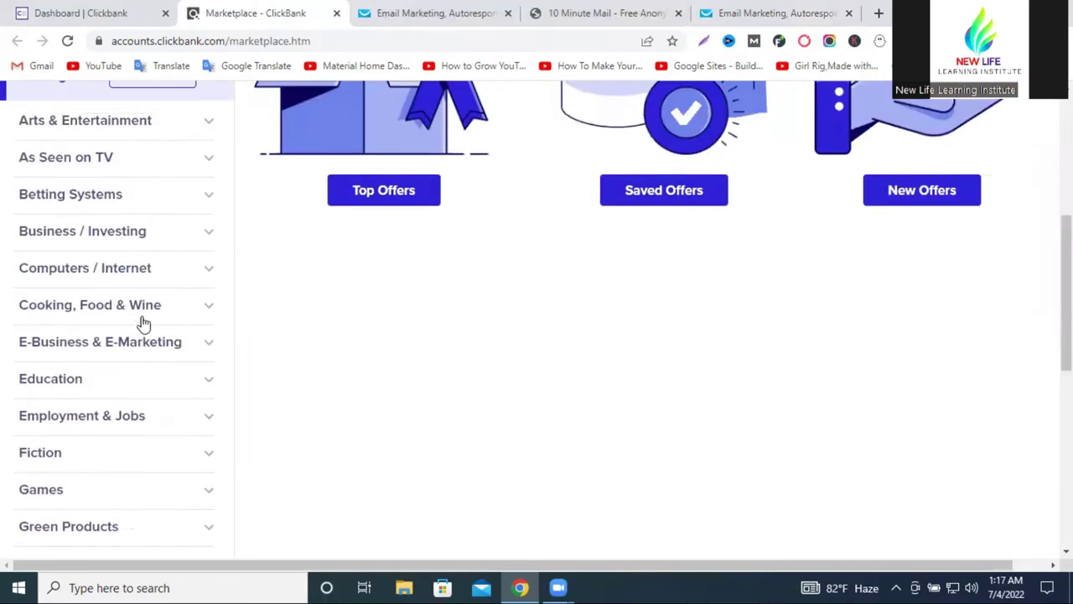
scroll(139, 374, "up", 1)
scroll(137, 364, "down", 2)
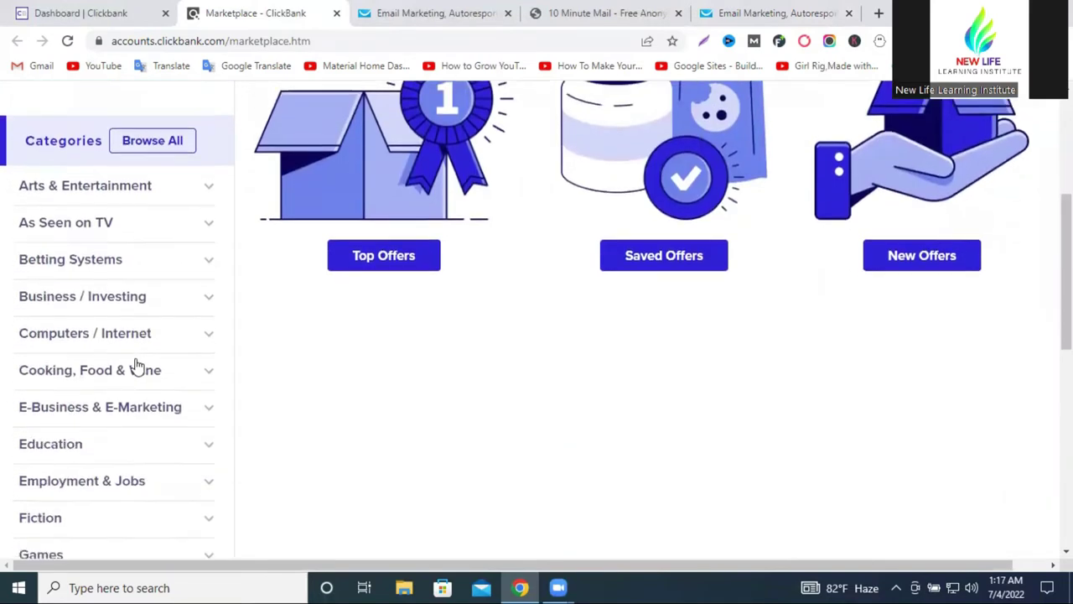
scroll(130, 365, "down", 1)
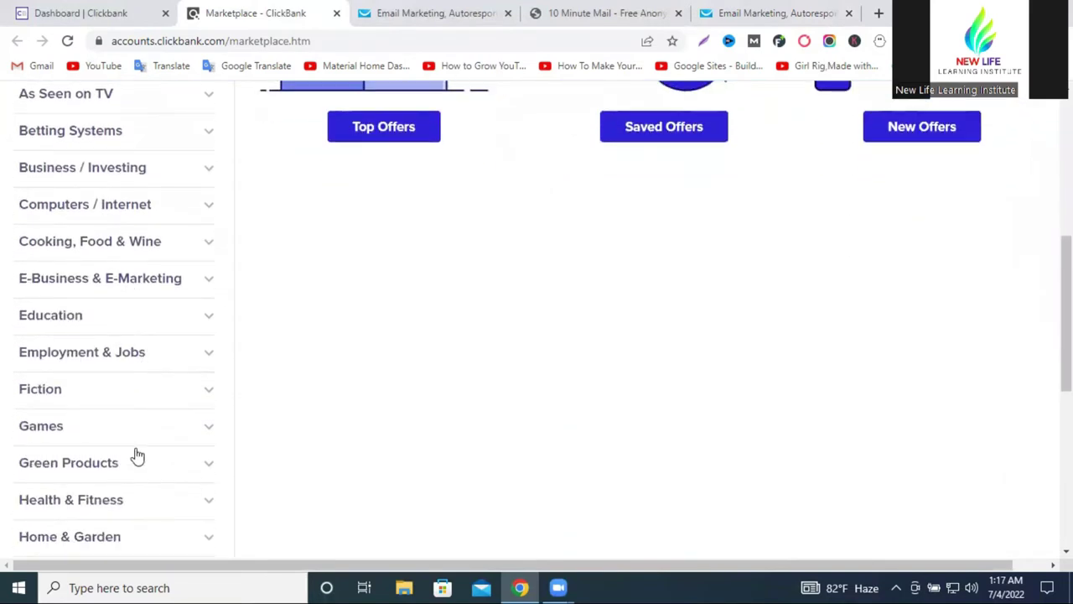
scroll(127, 378, "up", 3)
scroll(128, 352, "down", 2)
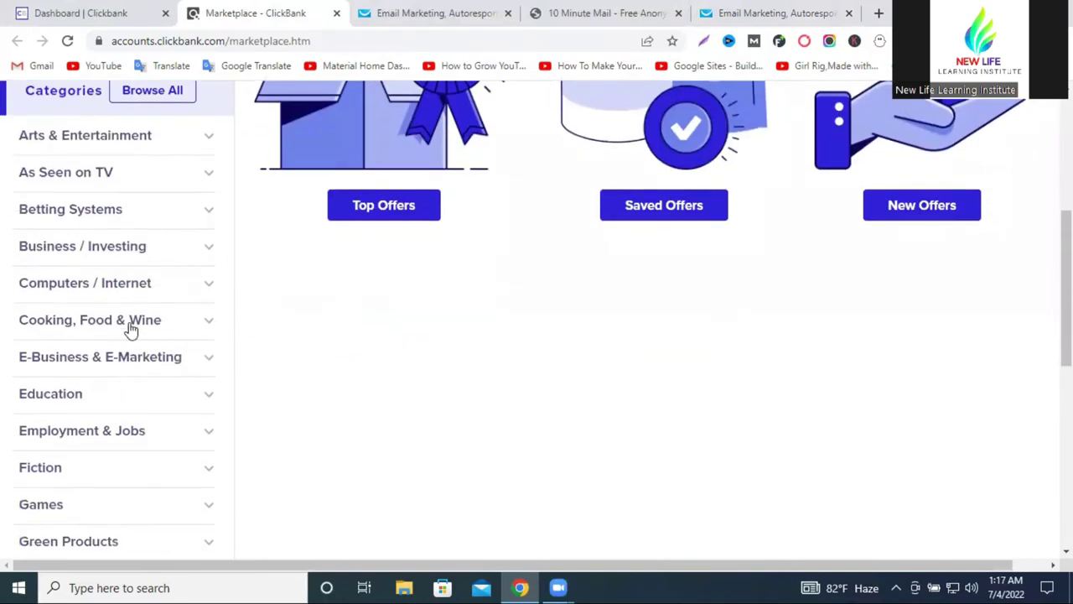
scroll(126, 366, "down", 1)
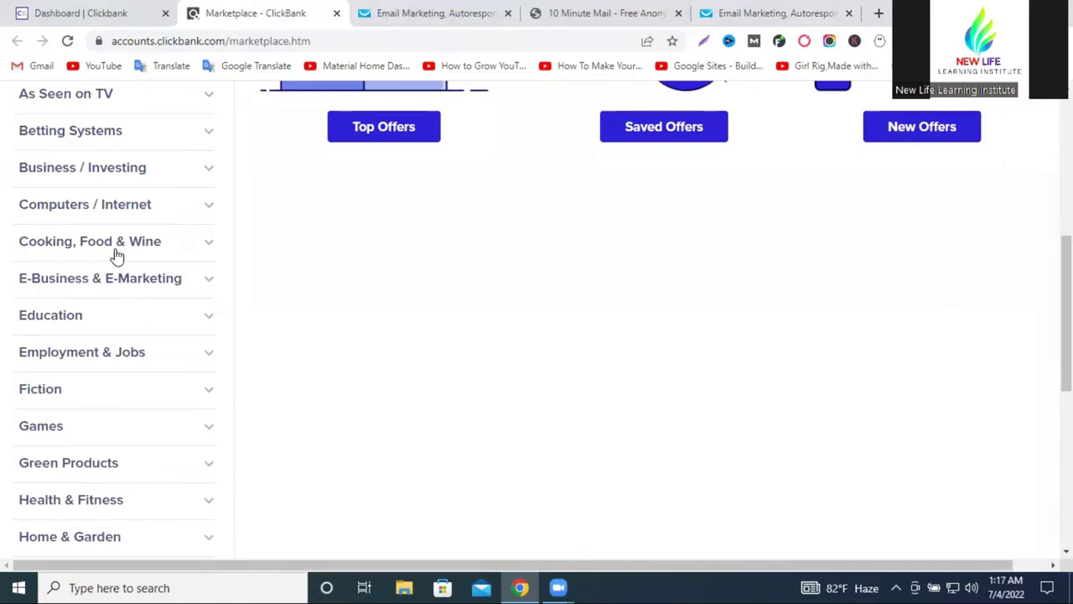
scroll(120, 277, "down", 1)
scroll(121, 285, "down", 2)
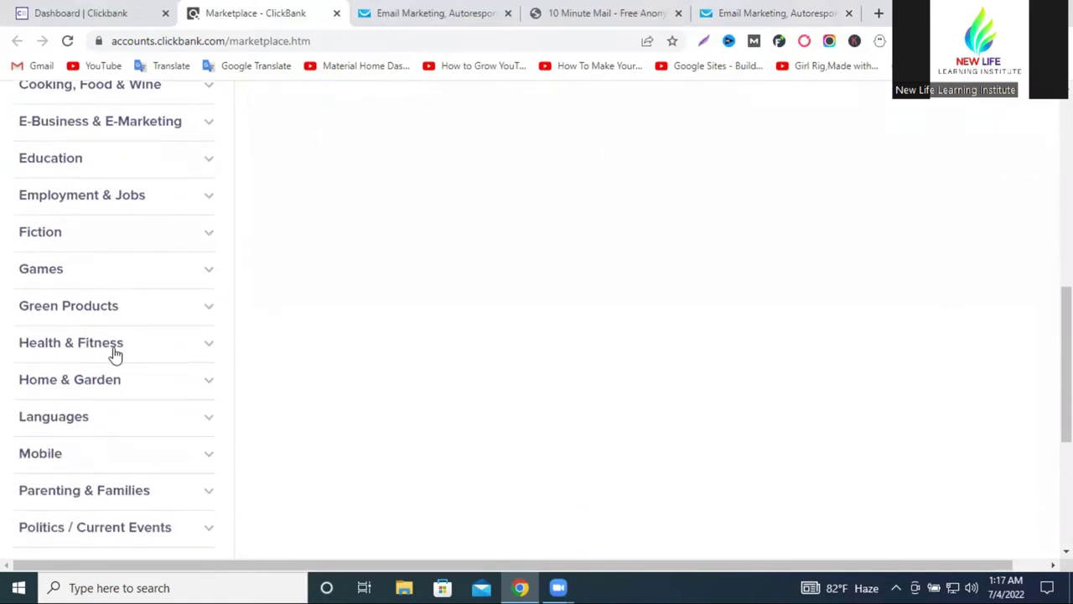
left_click(112, 354)
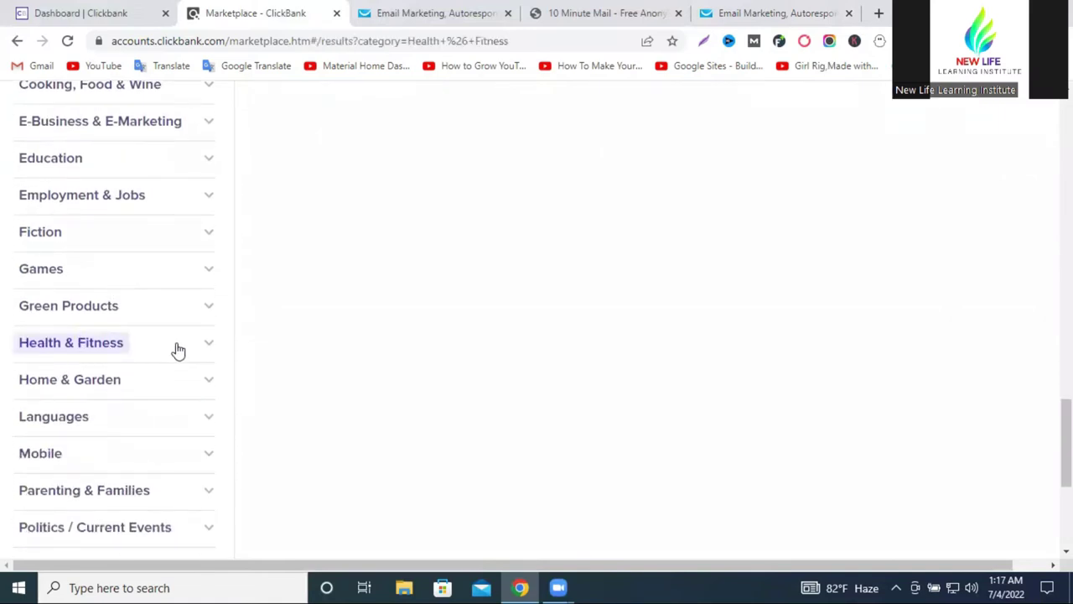
scroll(984, 207, "up", 6)
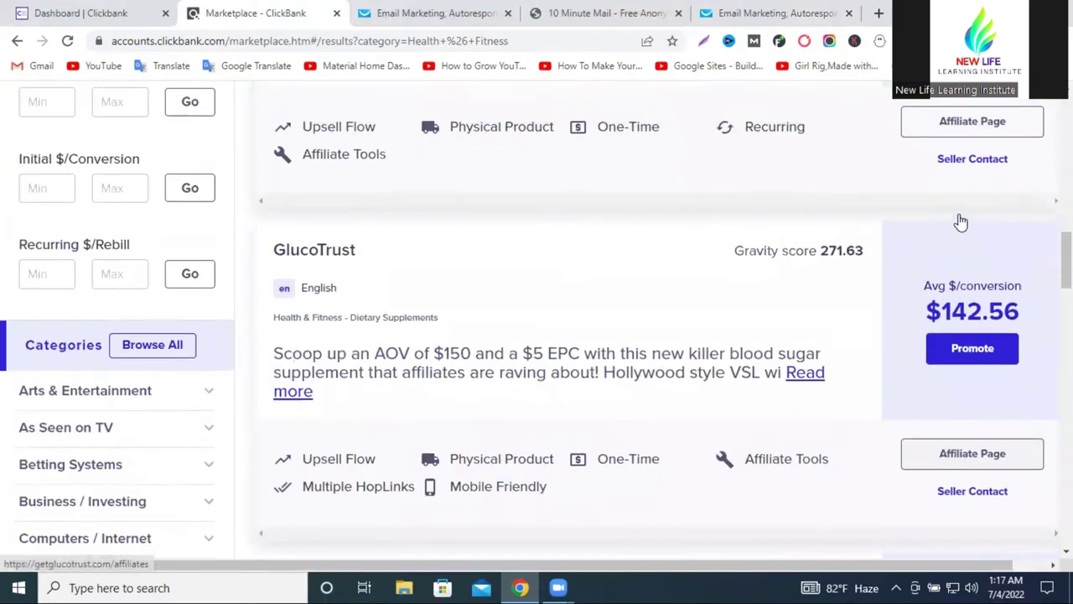
scroll(960, 221, "up", 10)
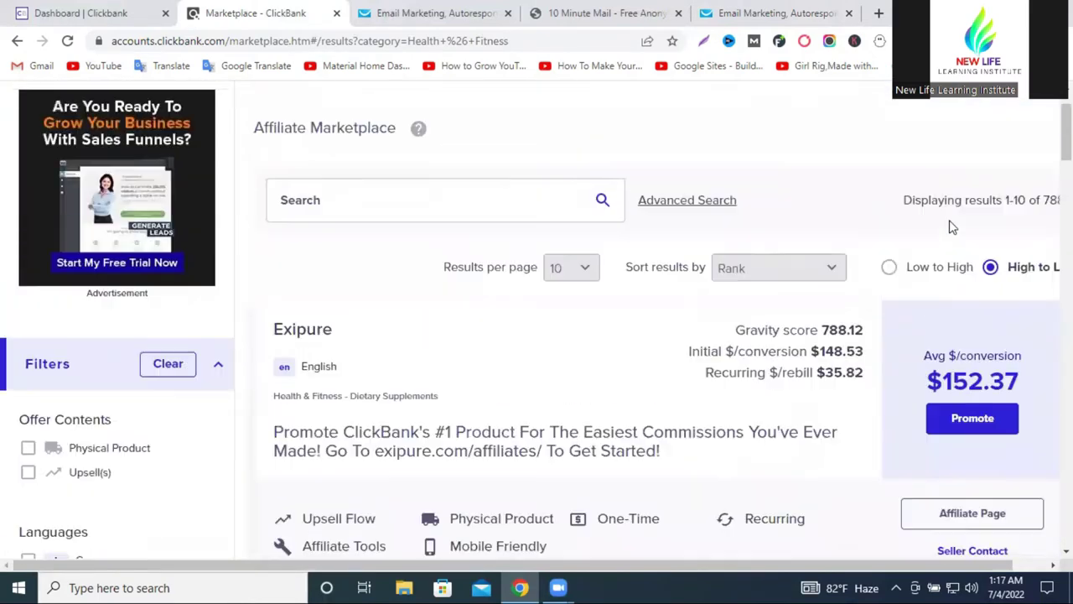
Sort the Health & Fitness results by Gravity
scroll(922, 225, "down", 1)
left_click(771, 196)
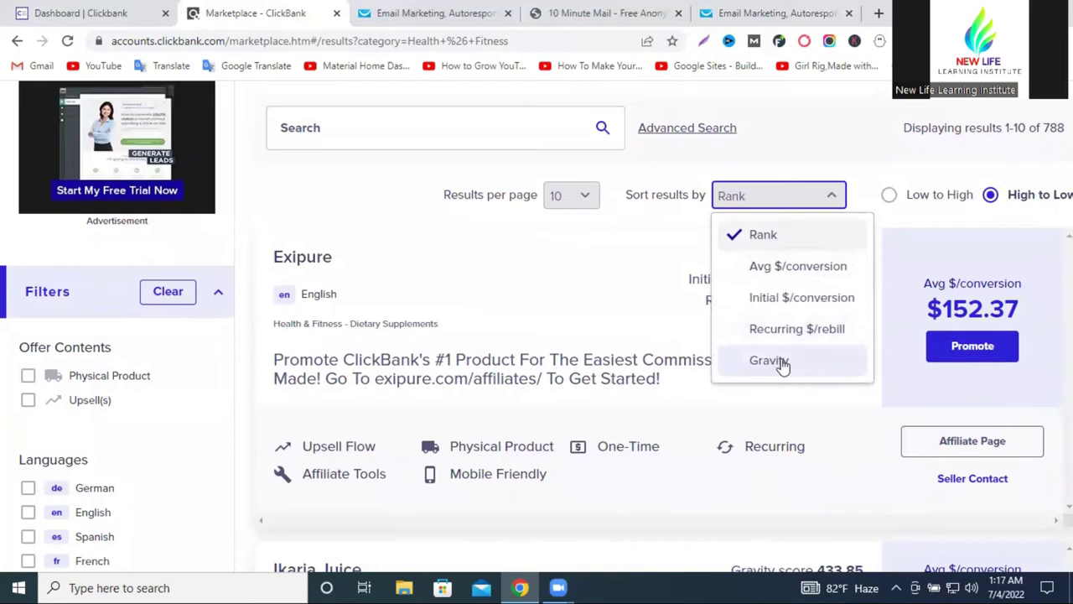
left_click(778, 362)
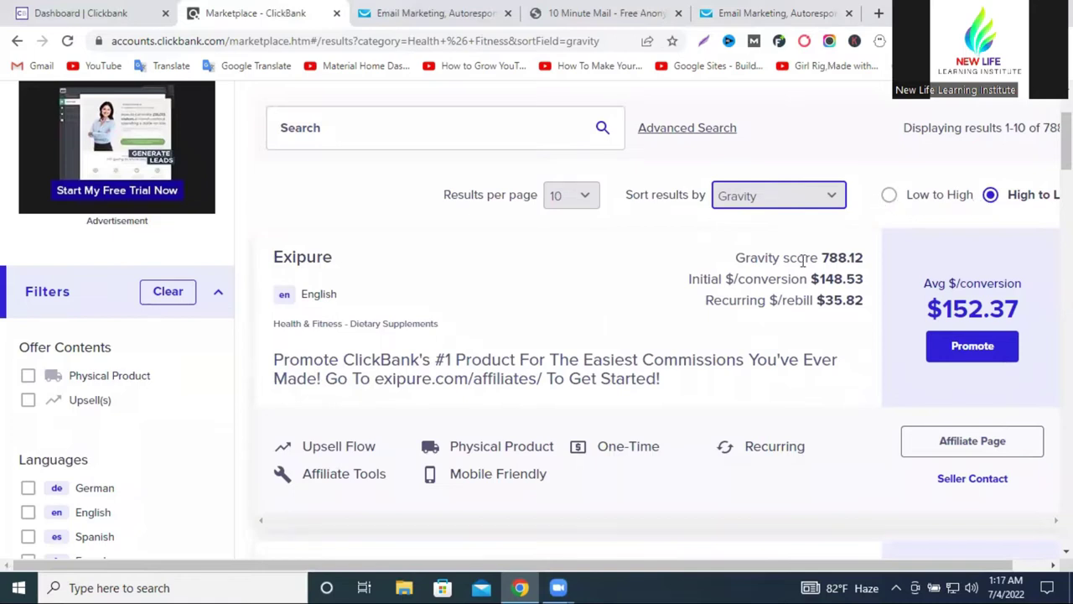
Preview Exipure's affiliate page in a new tab, then close it
scroll(803, 261, "down", 2)
scroll(870, 278, "down", 1)
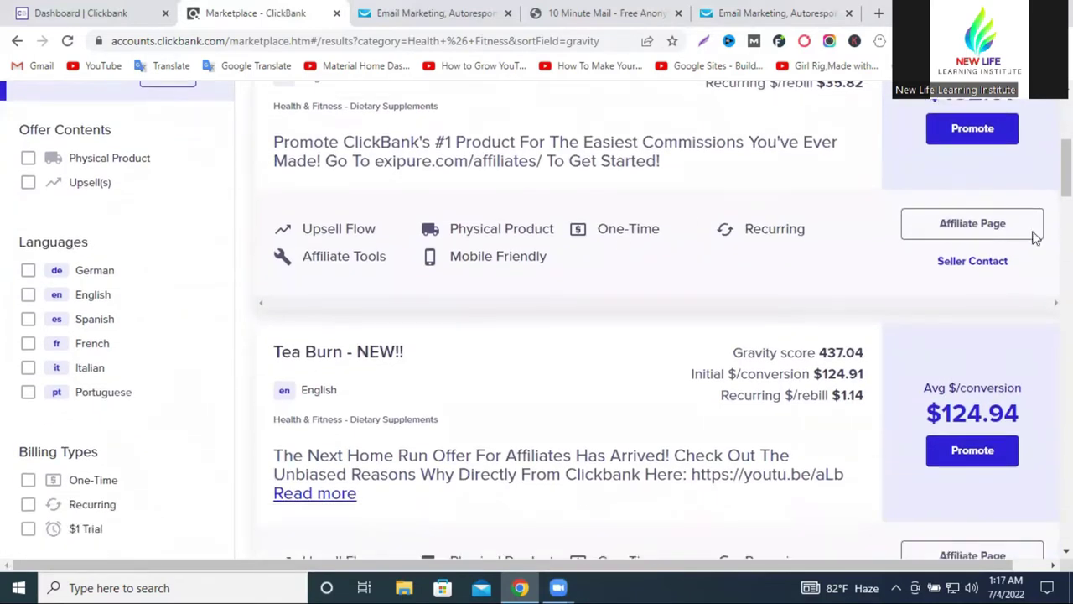
right_click(956, 207)
left_click(977, 223)
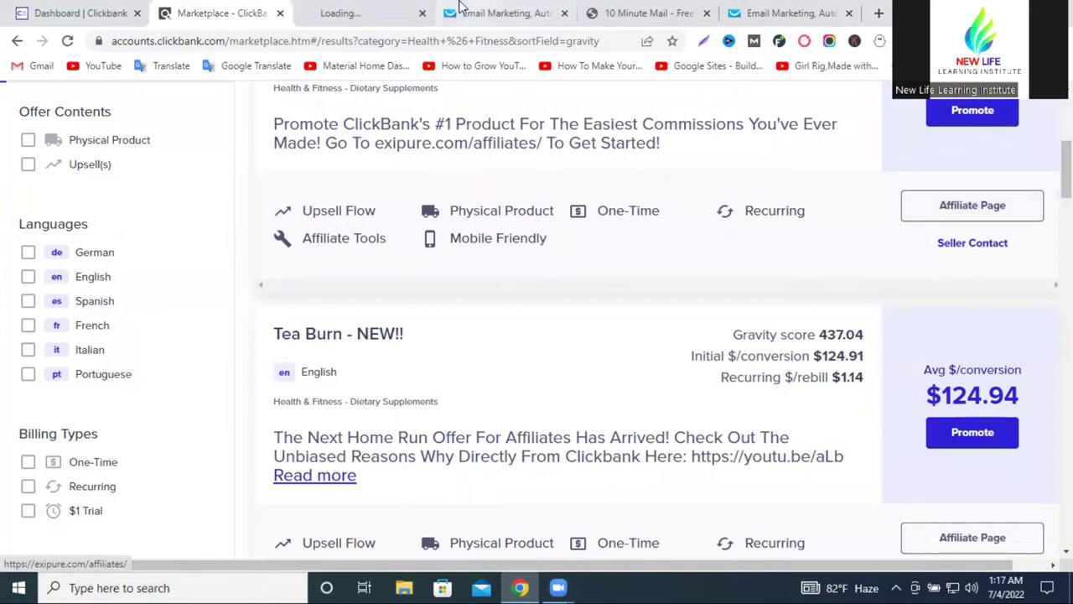
left_click(394, 10)
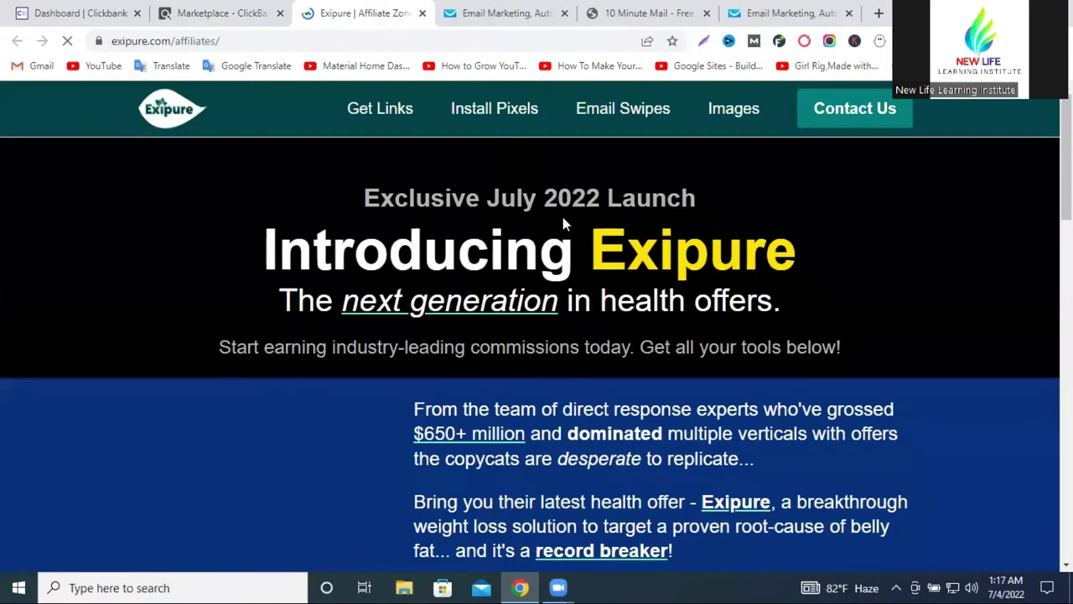
scroll(712, 273, "down", 3)
scroll(713, 273, "down", 15)
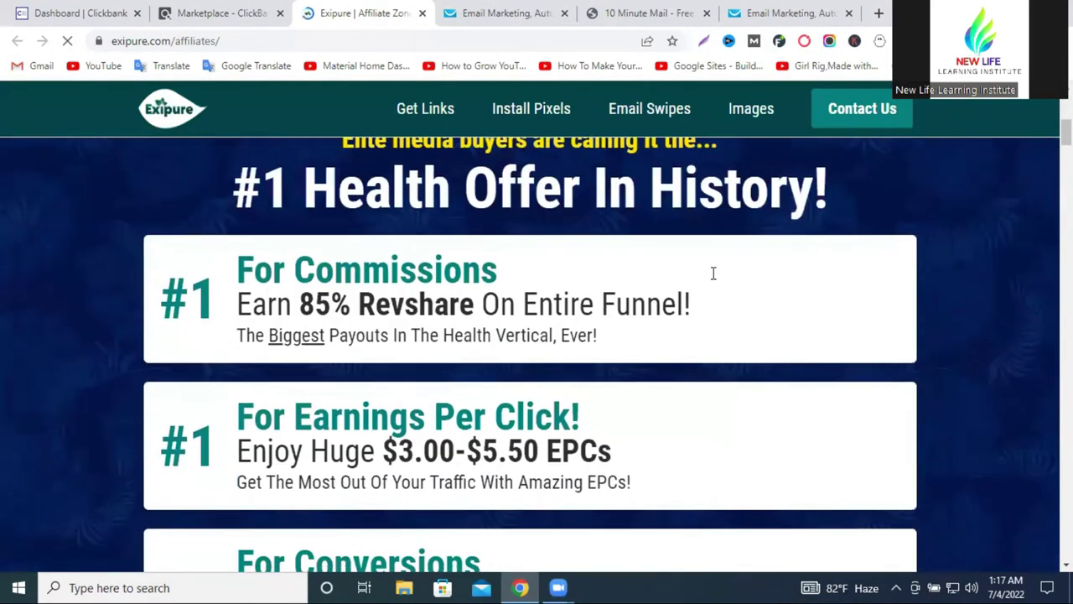
scroll(713, 272, "down", 20)
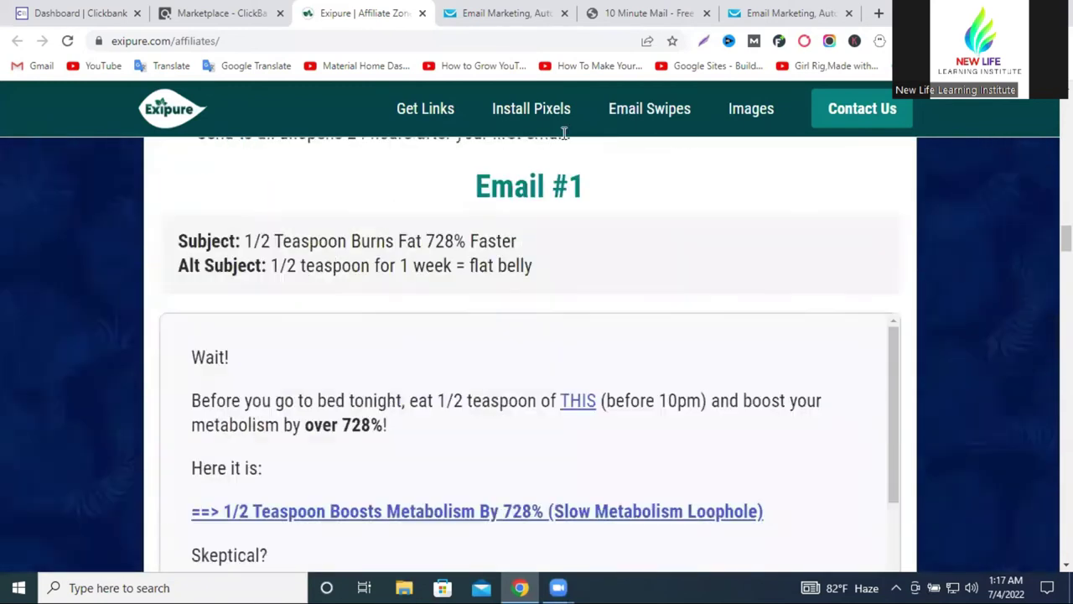
key("ctrl+w")
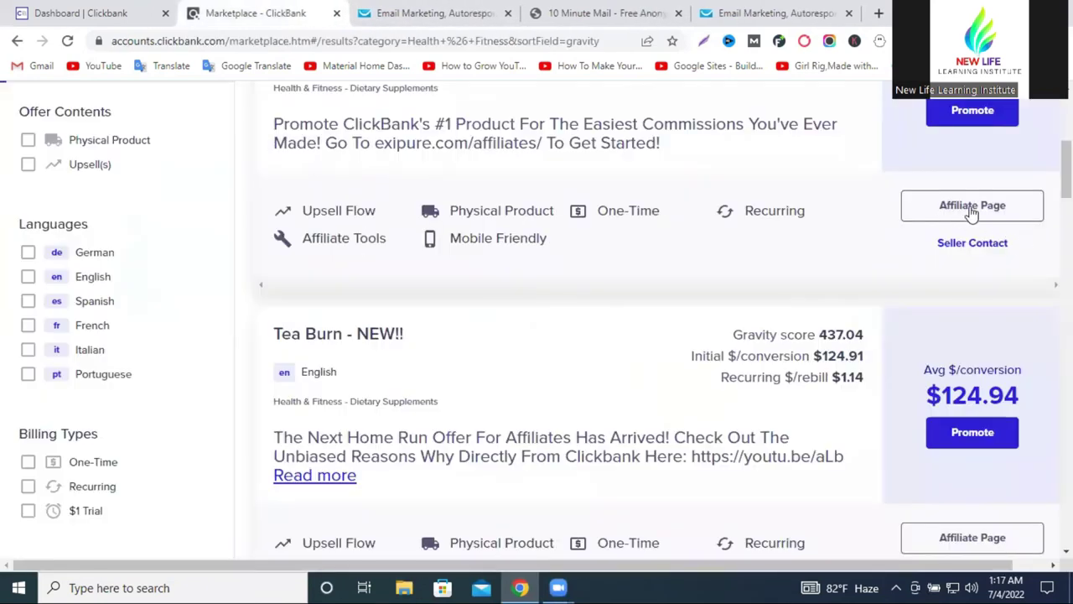
Open Tea Burn's affiliate page in a new tab and scroll through it
scroll(958, 157, "down", 3)
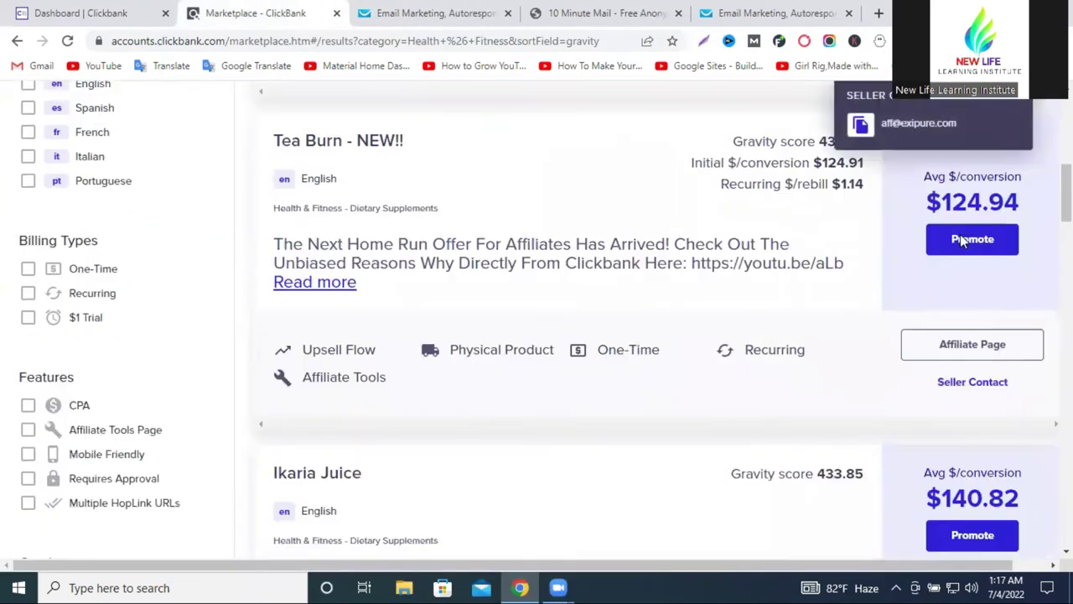
right_click(968, 300)
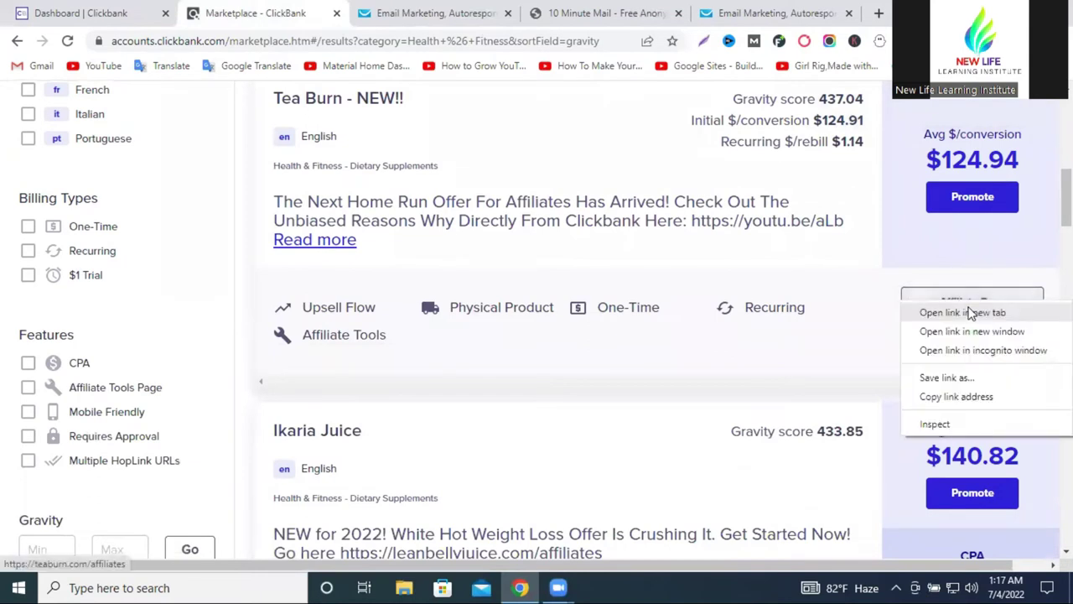
left_click(969, 312)
left_click(386, 10)
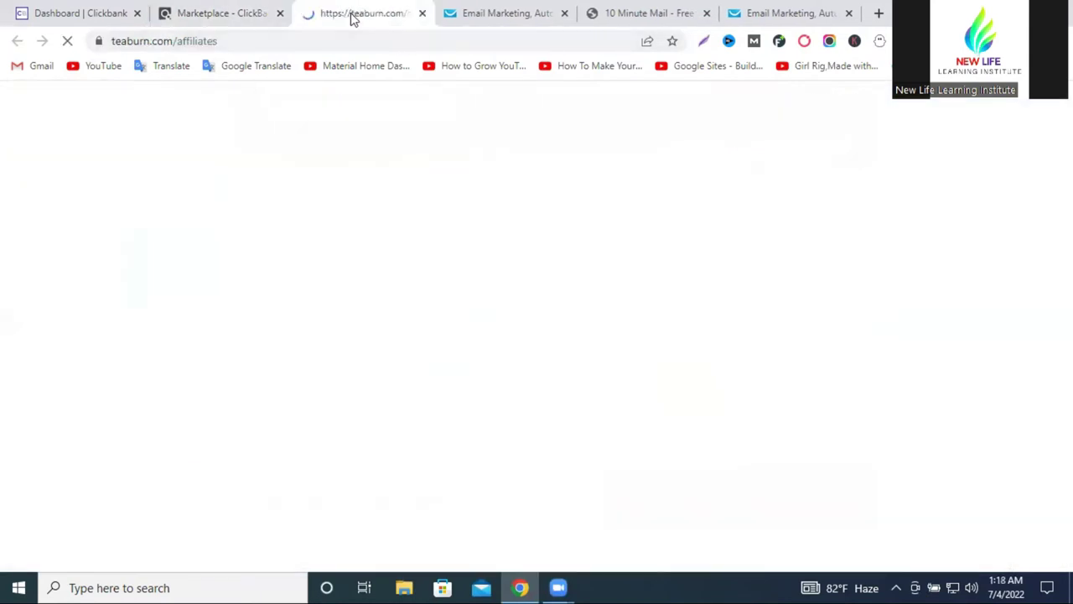
scroll(601, 262, "down", 10)
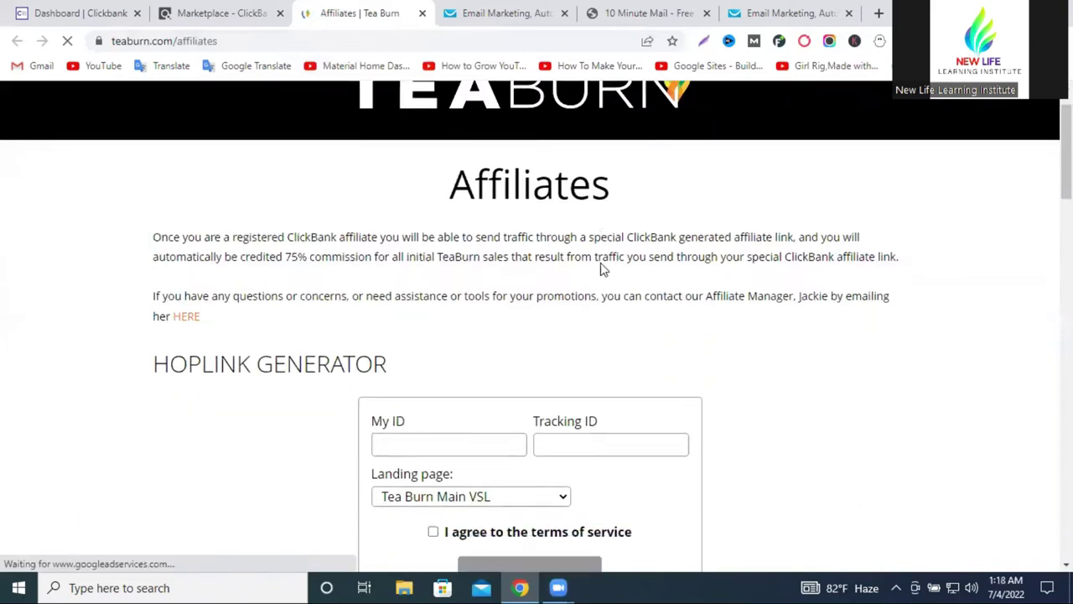
scroll(601, 267, "down", 15)
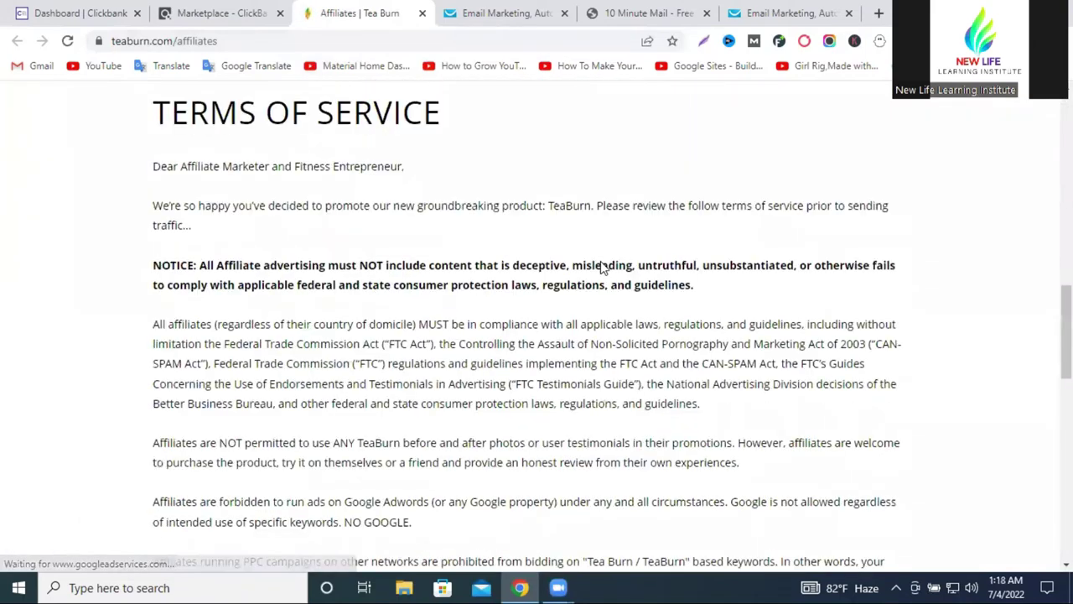
scroll(600, 271, "up", 20)
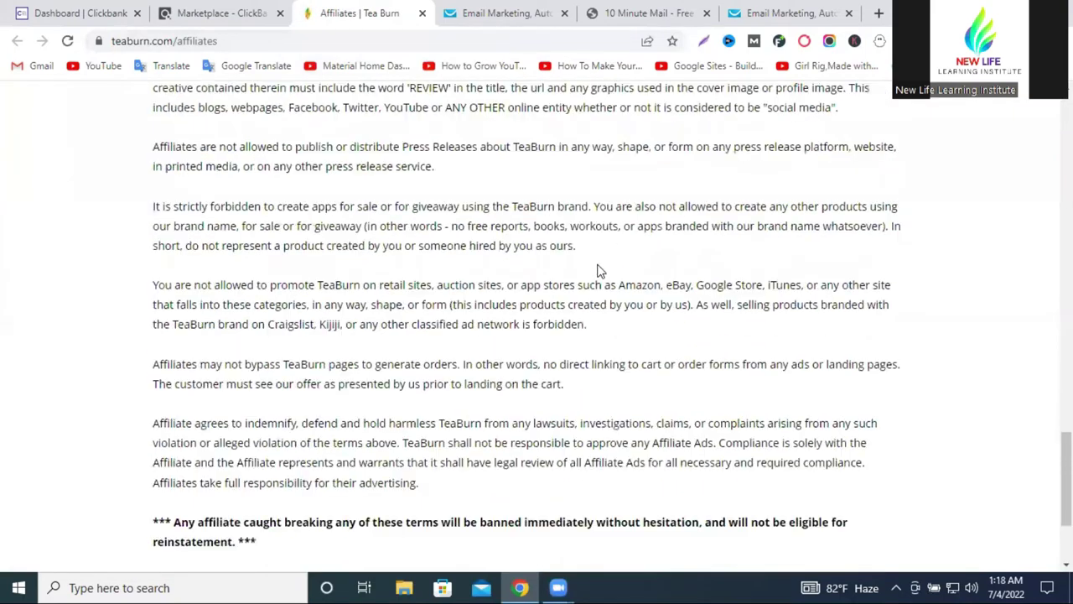
key("ctrl+shift+Tab")
Open Ikaria Juice's affiliate page, close the Tea Burn tab and review Ikaria's page
scroll(970, 498, "down", 1)
right_click(959, 424)
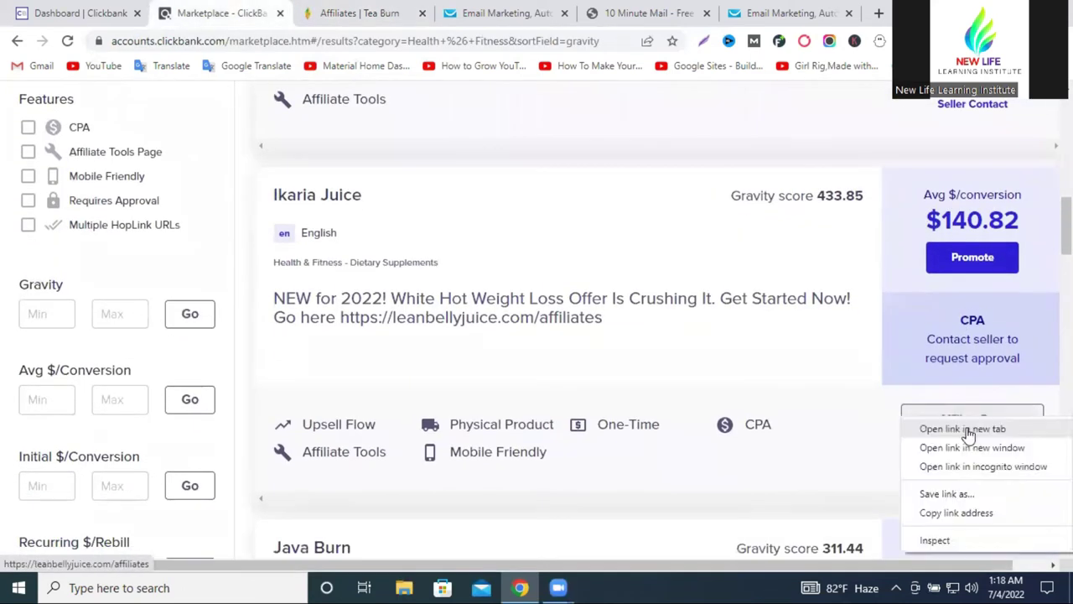
left_click(965, 429)
left_click(361, 17)
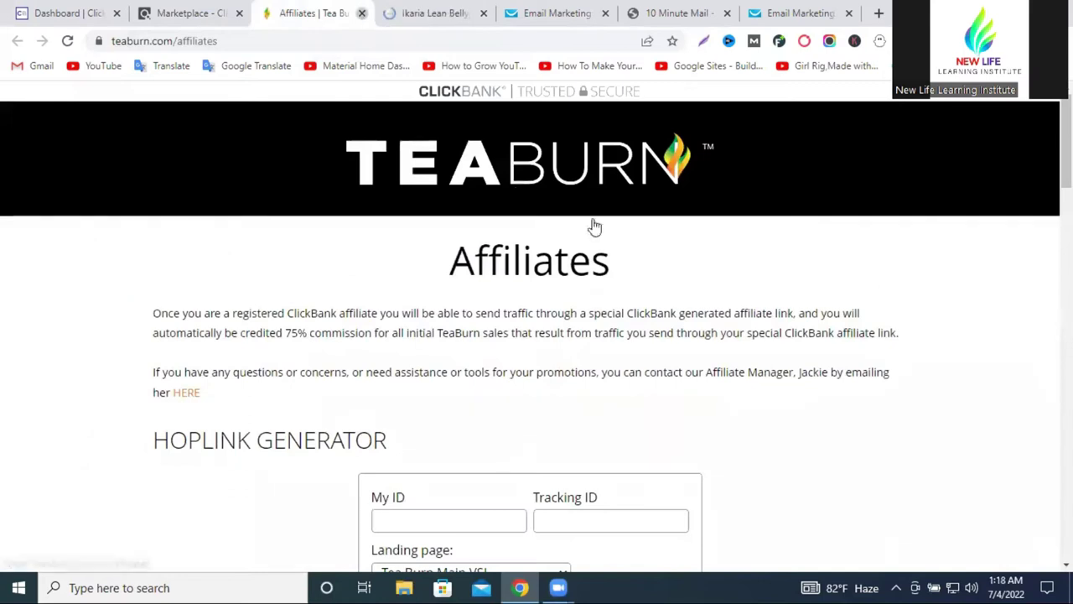
left_click(362, 14)
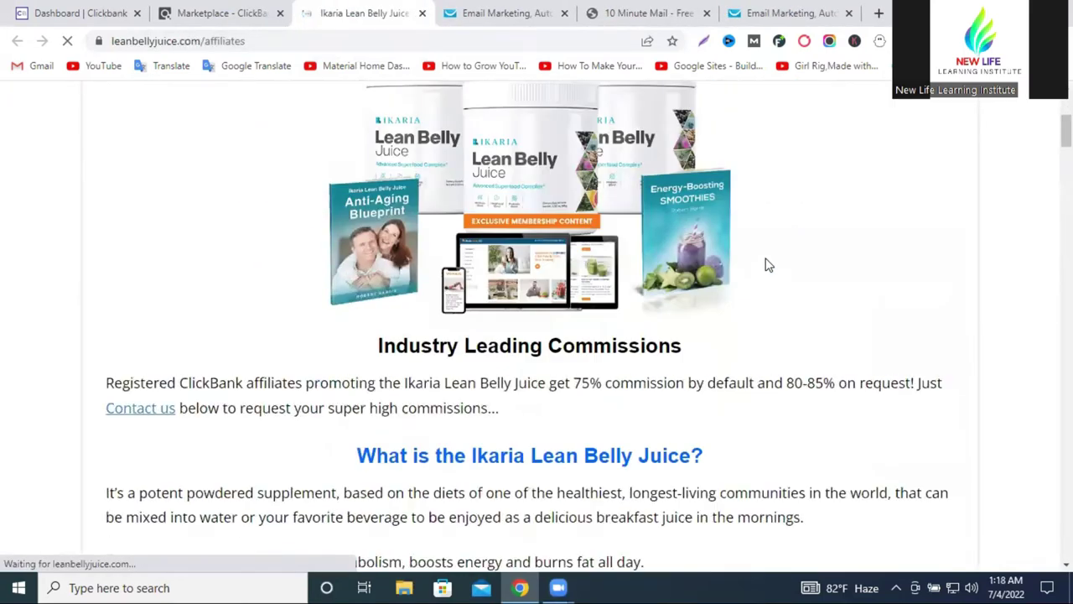
scroll(766, 262, "down", 2)
scroll(766, 258, "down", 15)
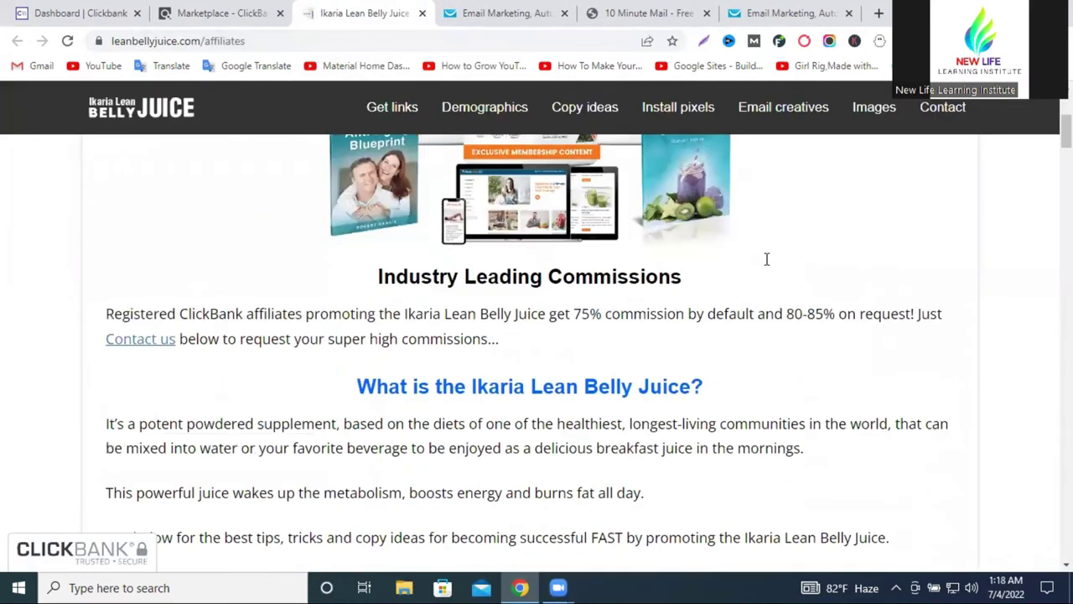
scroll(768, 257, "down", 15)
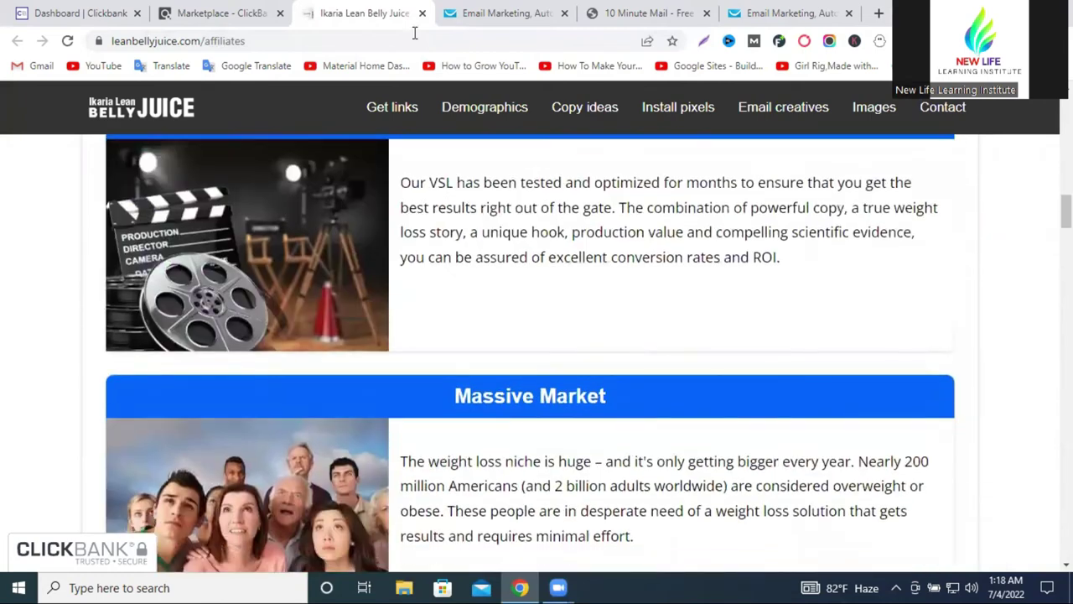
key("ctrl+shift+Tab")
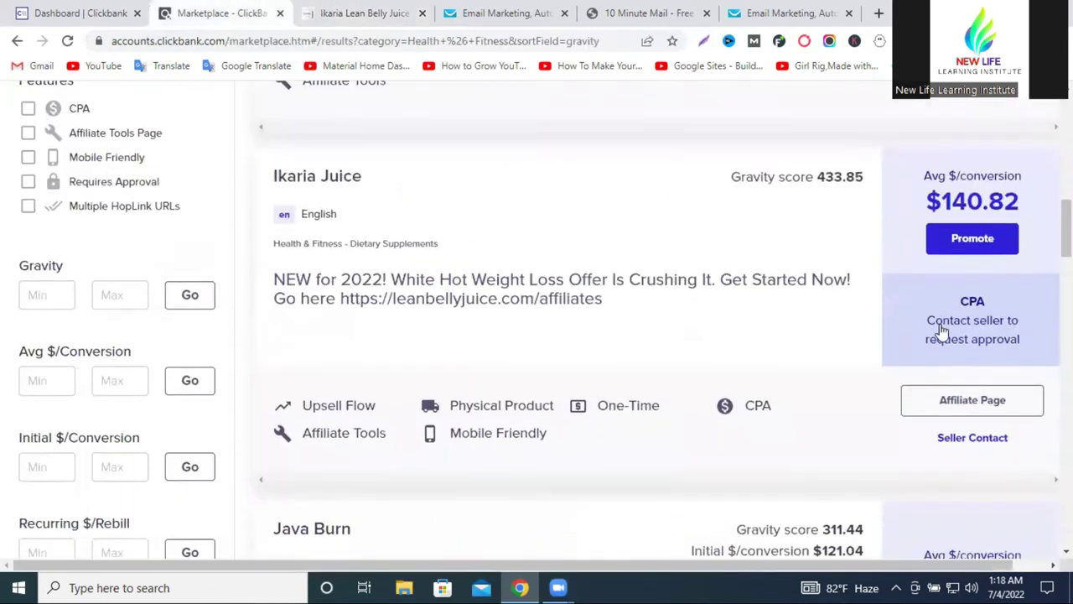
Review Java Burn's affiliate page, then close the Ikaria and Java Burn tabs
scroll(942, 333, "down", 5)
right_click(943, 263)
key("Escape")
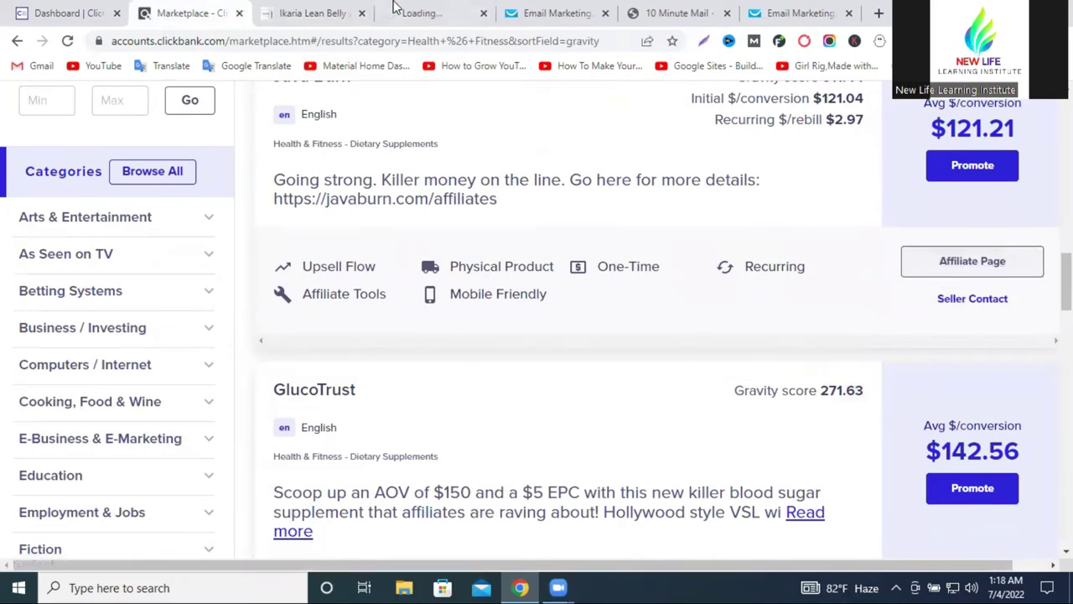
left_click(389, 7)
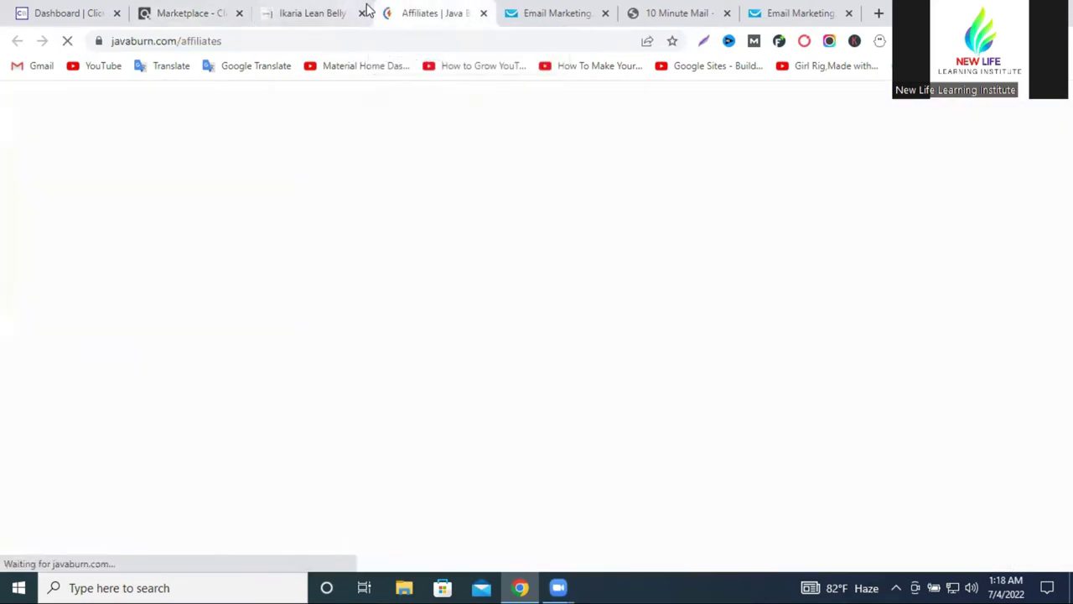
left_click(361, 12)
scroll(610, 285, "down", 8)
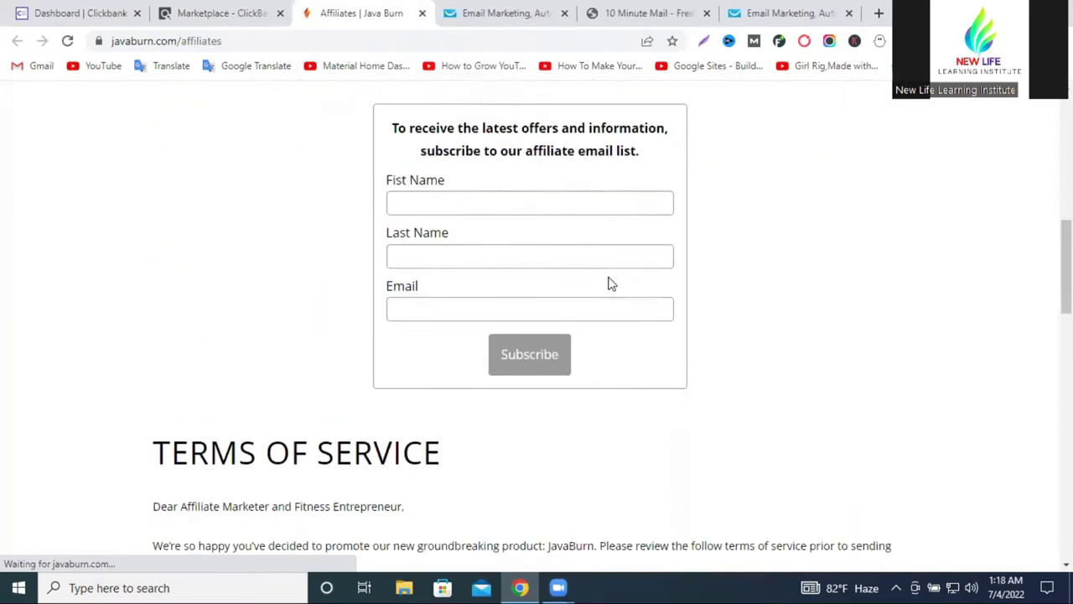
scroll(662, 285, "down", 5)
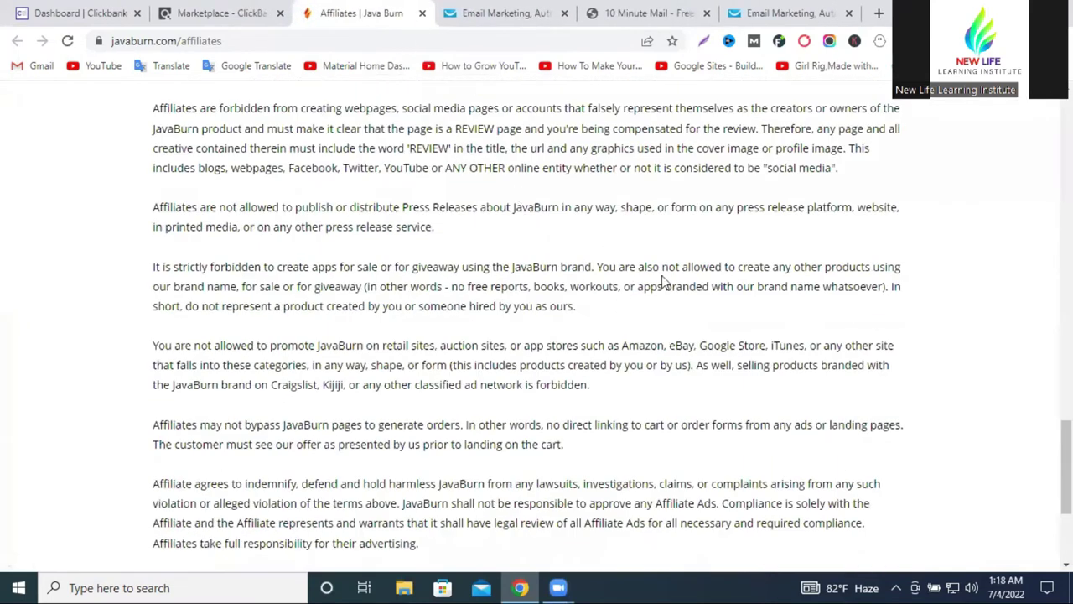
key("ctrl+w")
Open and review The Smoothie Diet's affiliate page, then return to the GetResponse tab
scroll(970, 355, "down", 6)
right_click(930, 457)
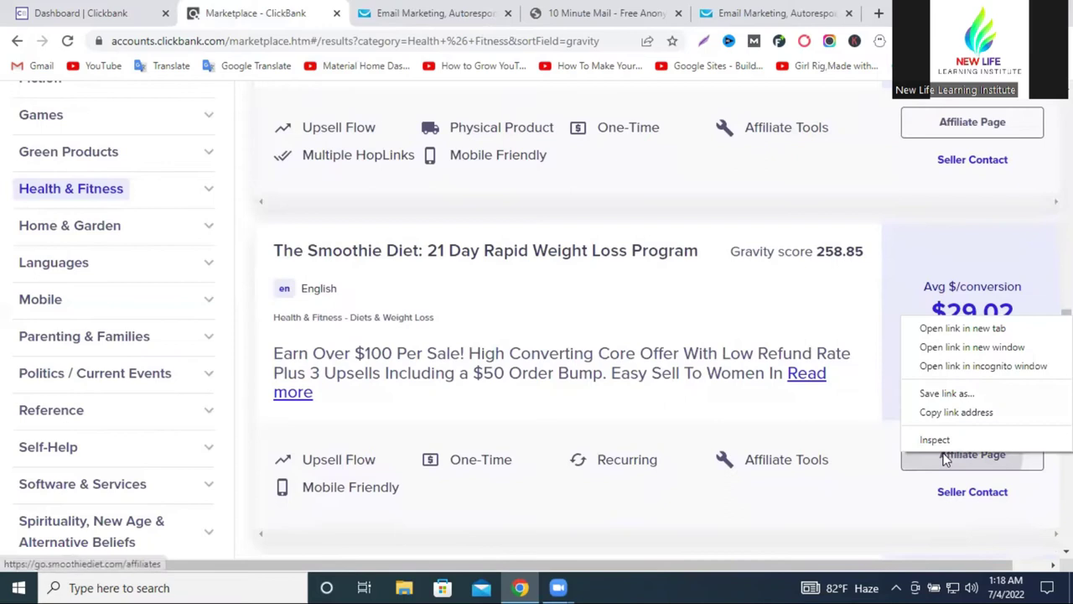
left_click(934, 328)
left_click(401, 10)
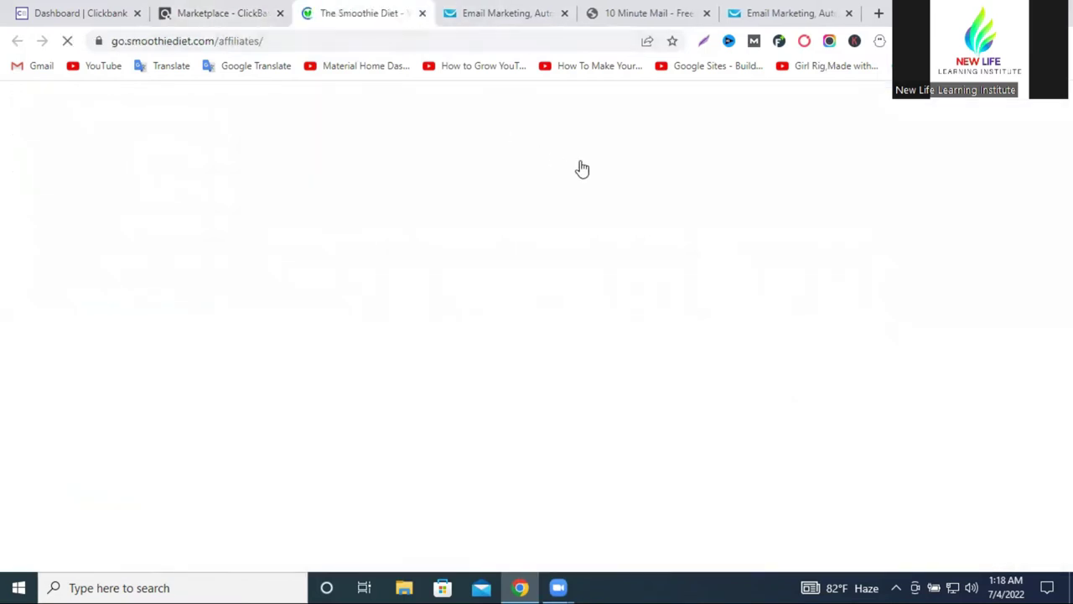
scroll(621, 202, "down", 7)
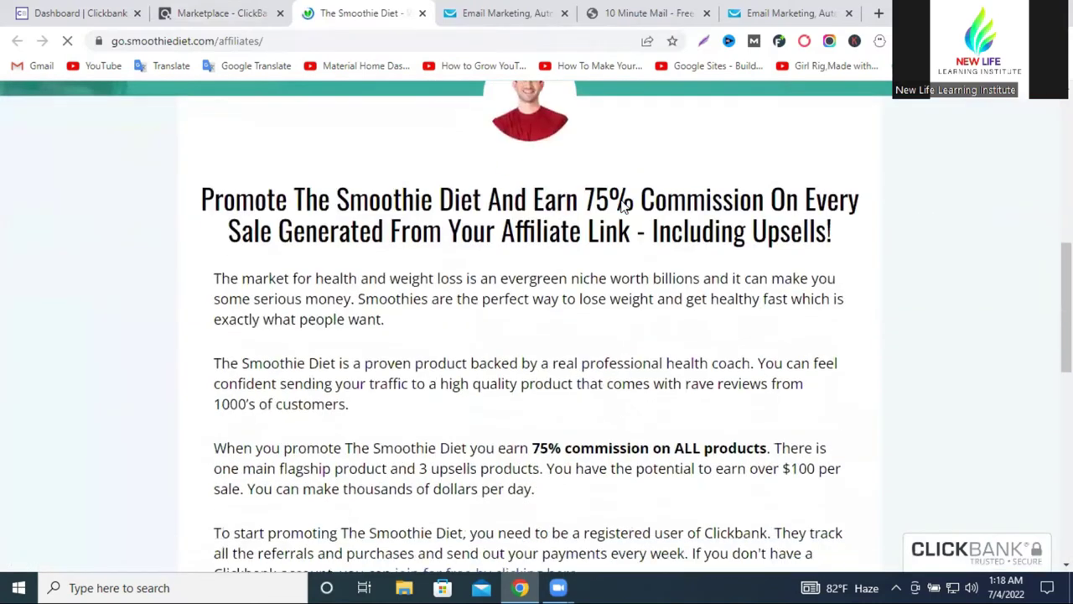
scroll(622, 206, "down", 5)
scroll(622, 207, "up", 4)
scroll(622, 206, "up", 6)
left_click(263, 10)
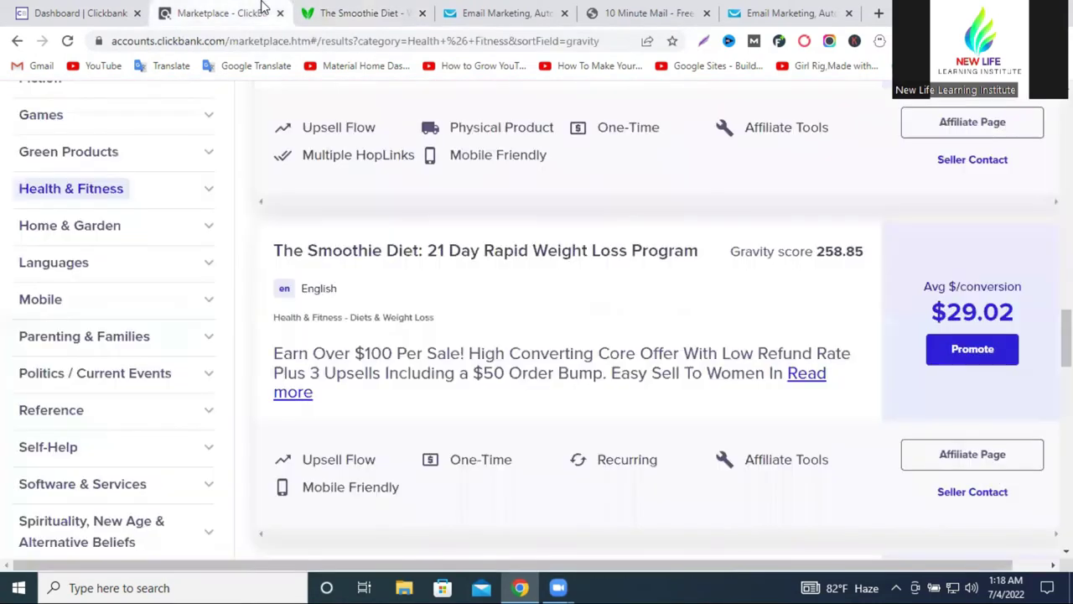
left_click(521, 12)
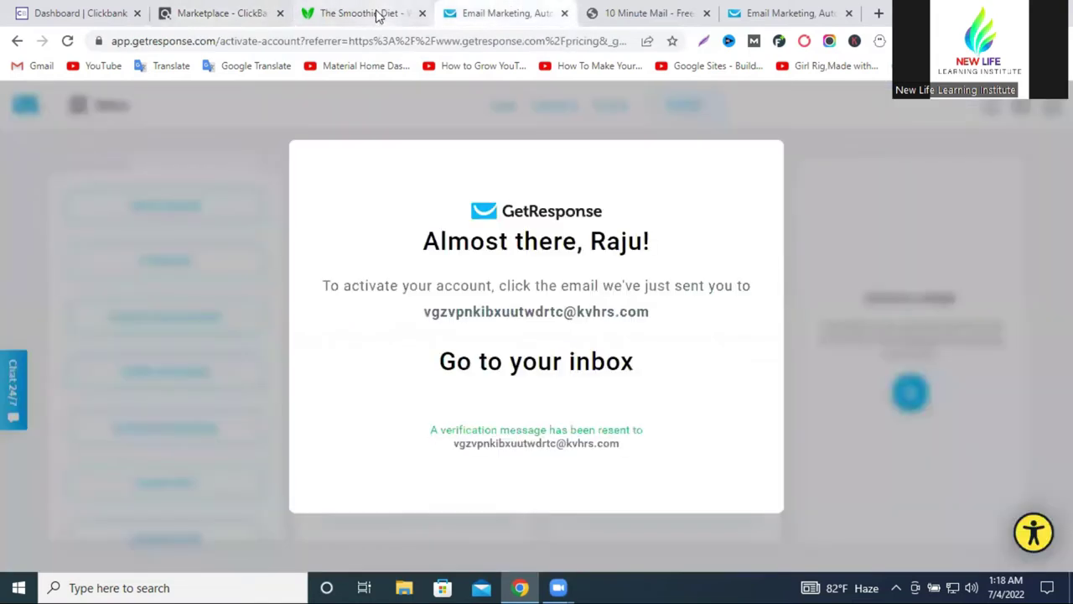
Go to Landing pages and start creating a new landing page
left_click(770, 13)
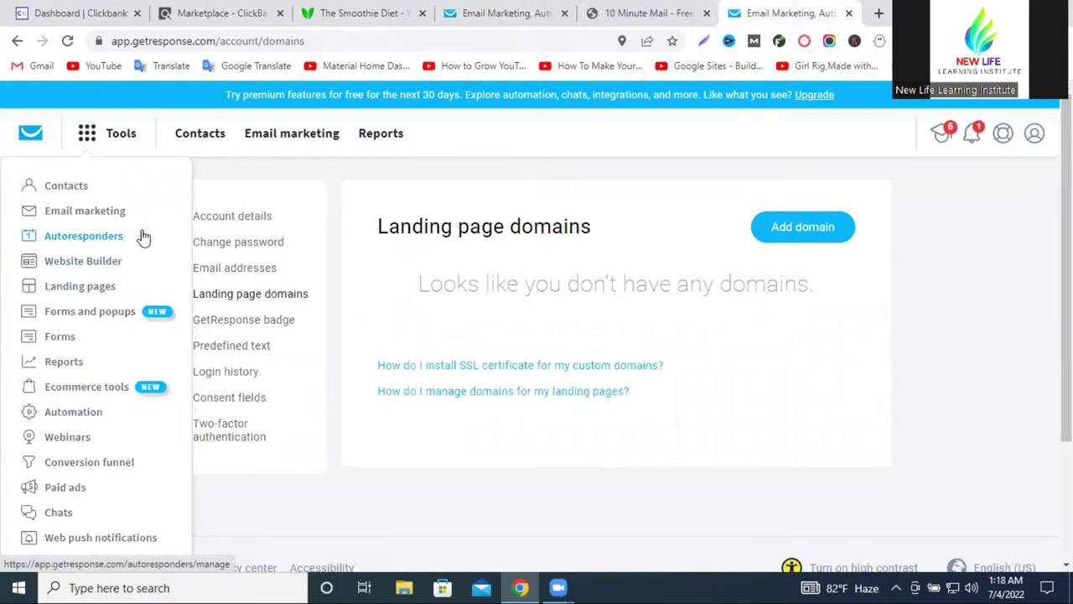
left_click(78, 294)
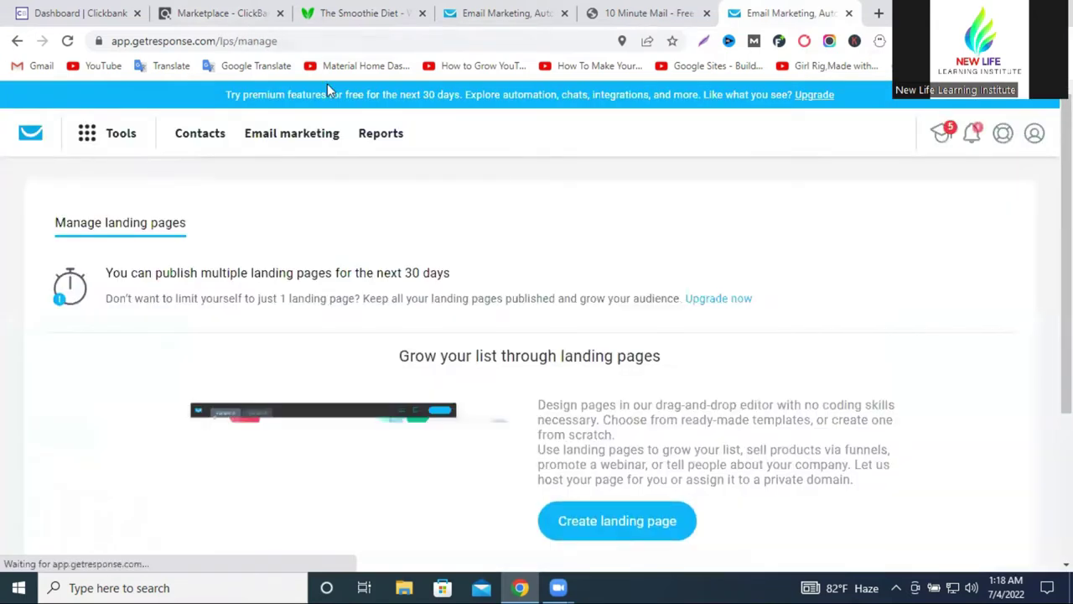
scroll(629, 251, "down", 3)
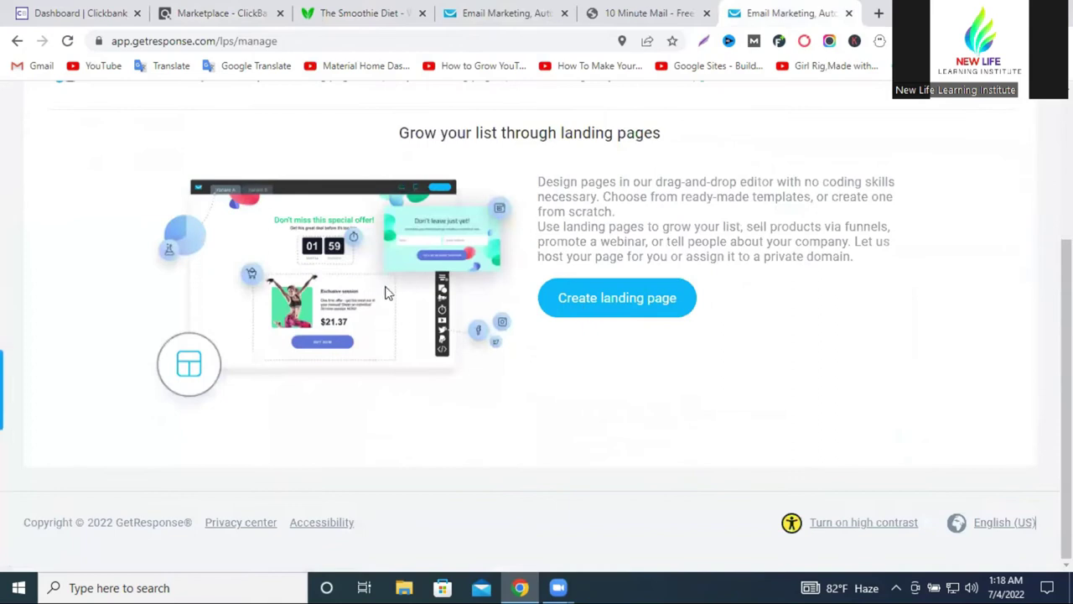
left_click(575, 303)
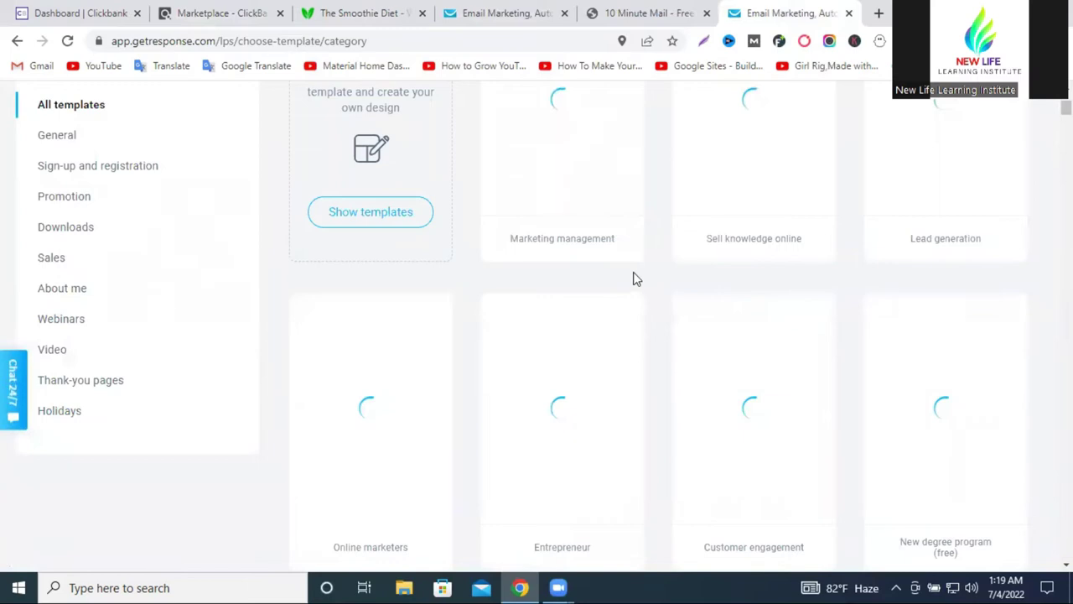
Browse the landing page templates, then view the activation email in 10 Minute Mail
scroll(636, 279, "up", 1)
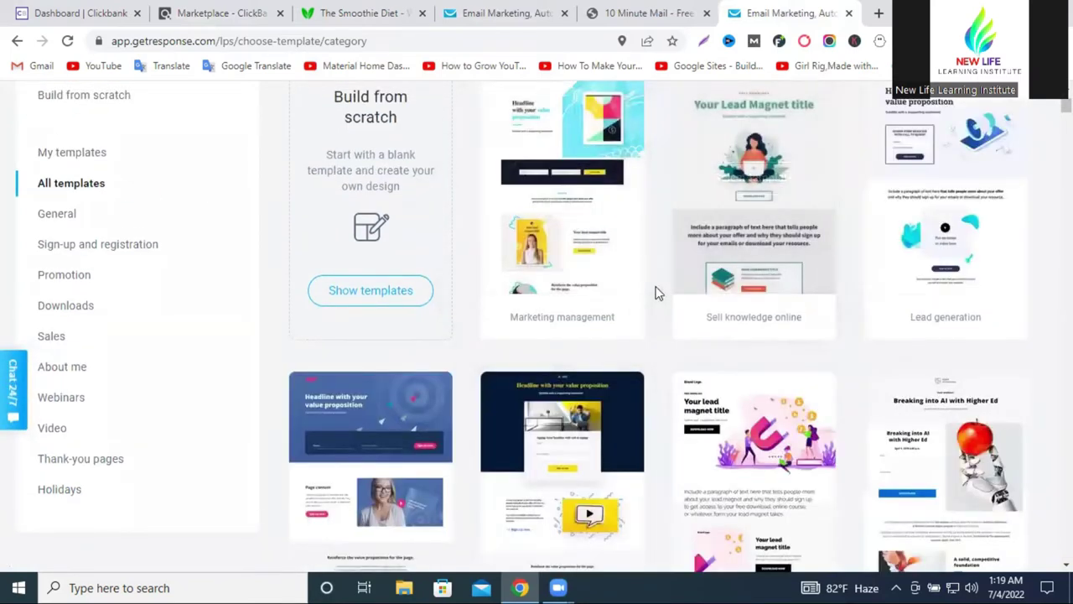
scroll(656, 289, "down", 5)
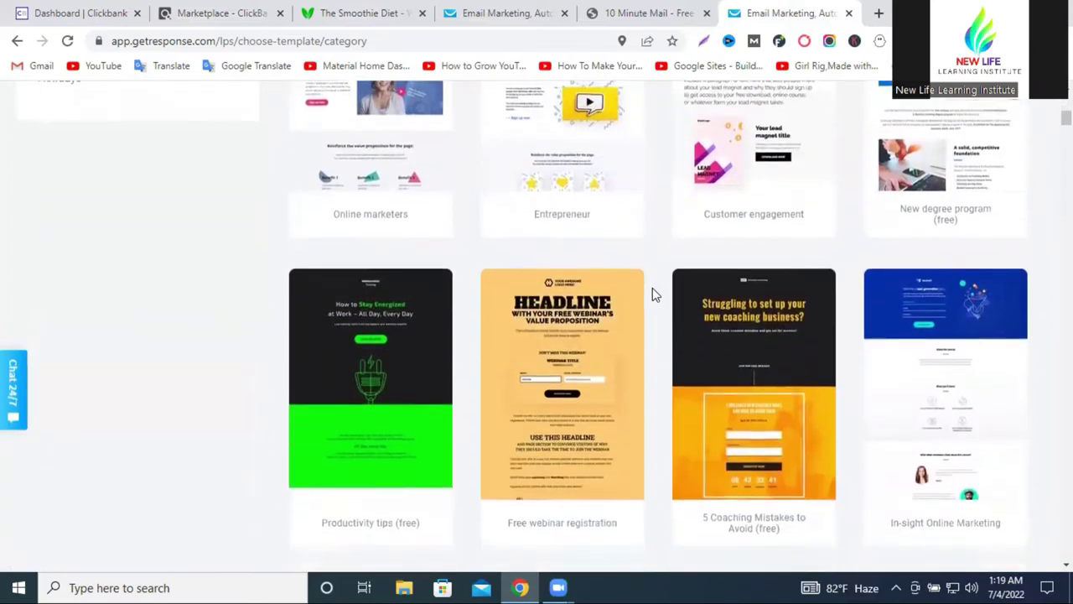
scroll(653, 287, "down", 5)
left_click(649, 12)
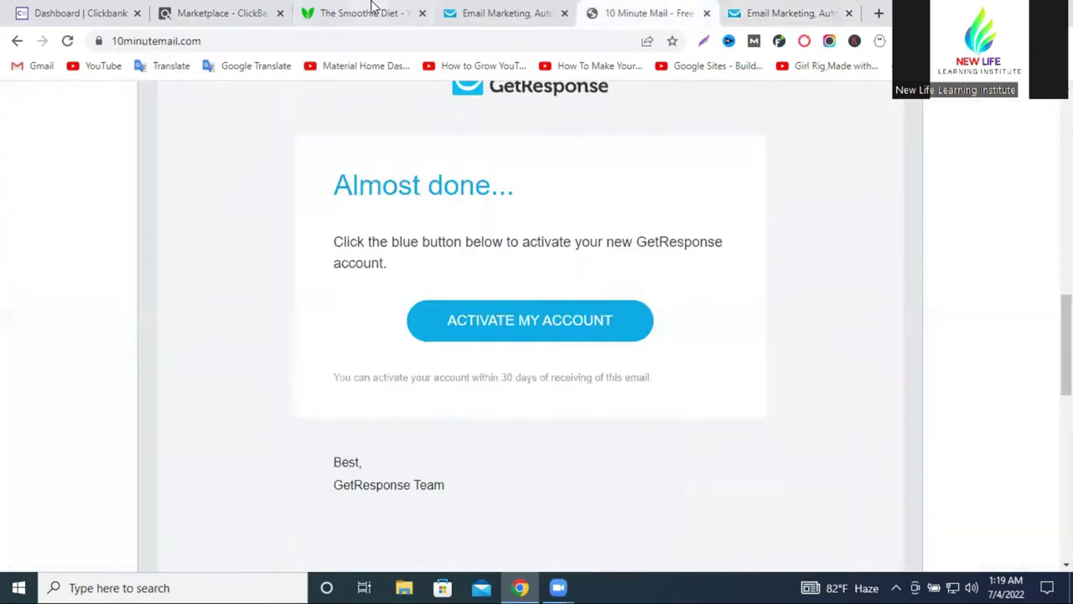
Close The Smoothie Diet tab and filter the marketplace to Business / Investing
left_click(375, 6)
left_click(277, 5)
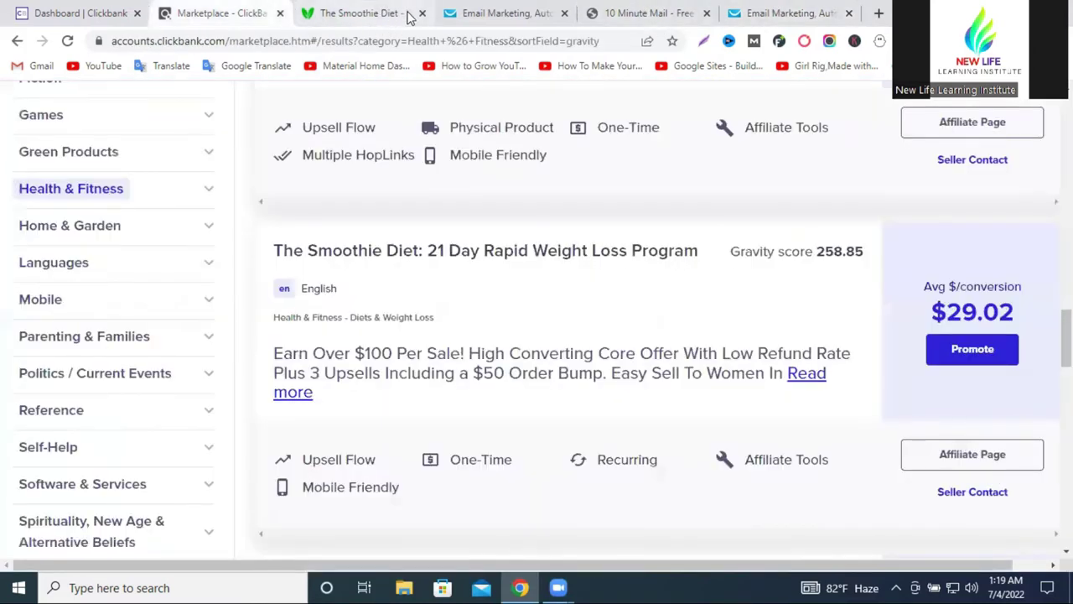
left_click(422, 13)
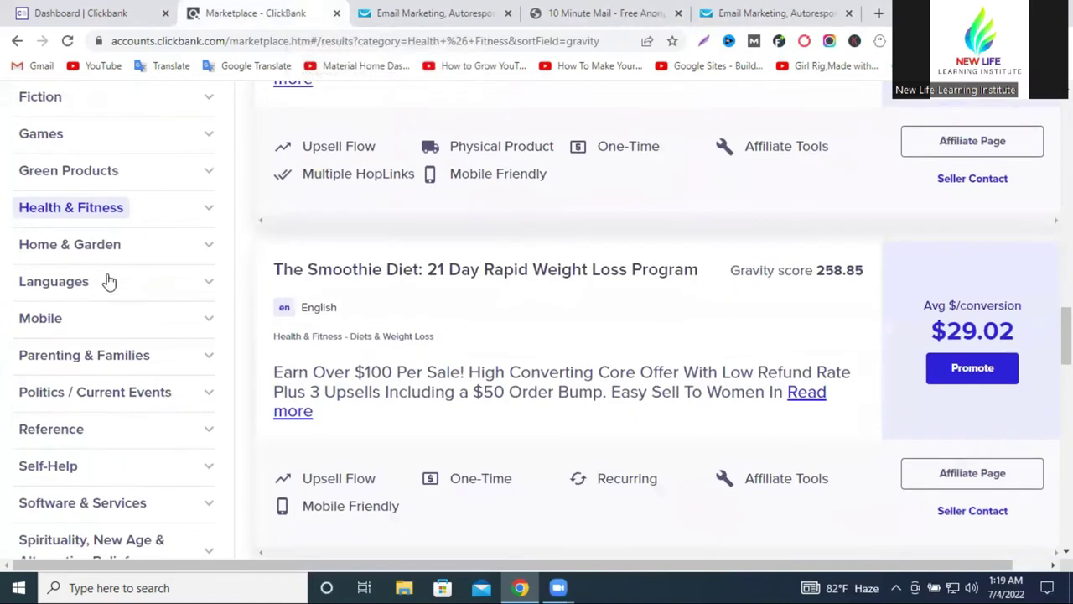
scroll(107, 280, "up", 2)
scroll(107, 280, "up", 1)
scroll(107, 280, "up", 1)
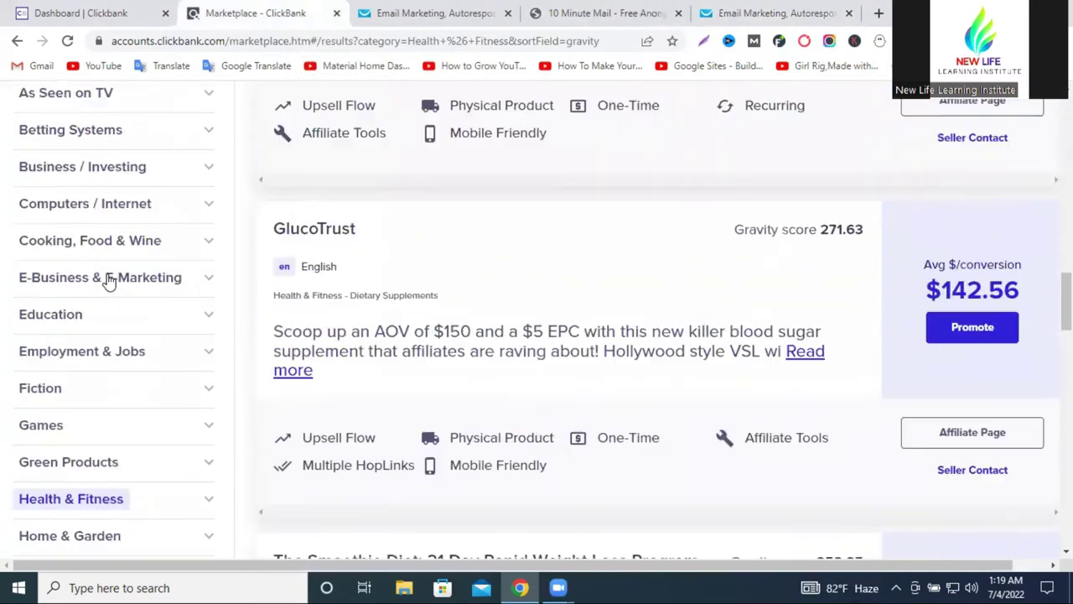
scroll(78, 280, "up", 2)
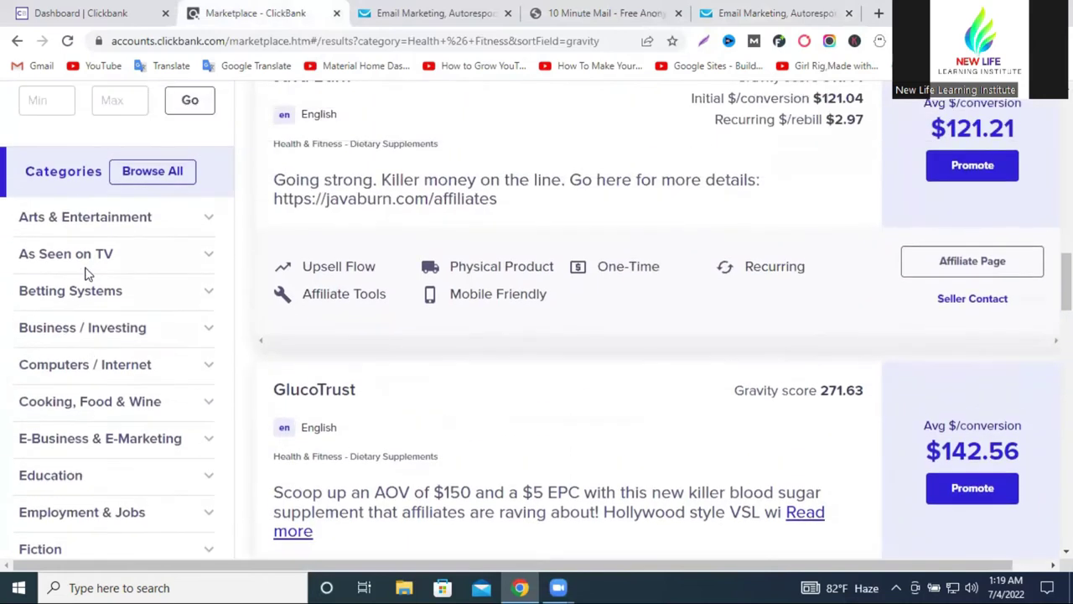
left_click(139, 334)
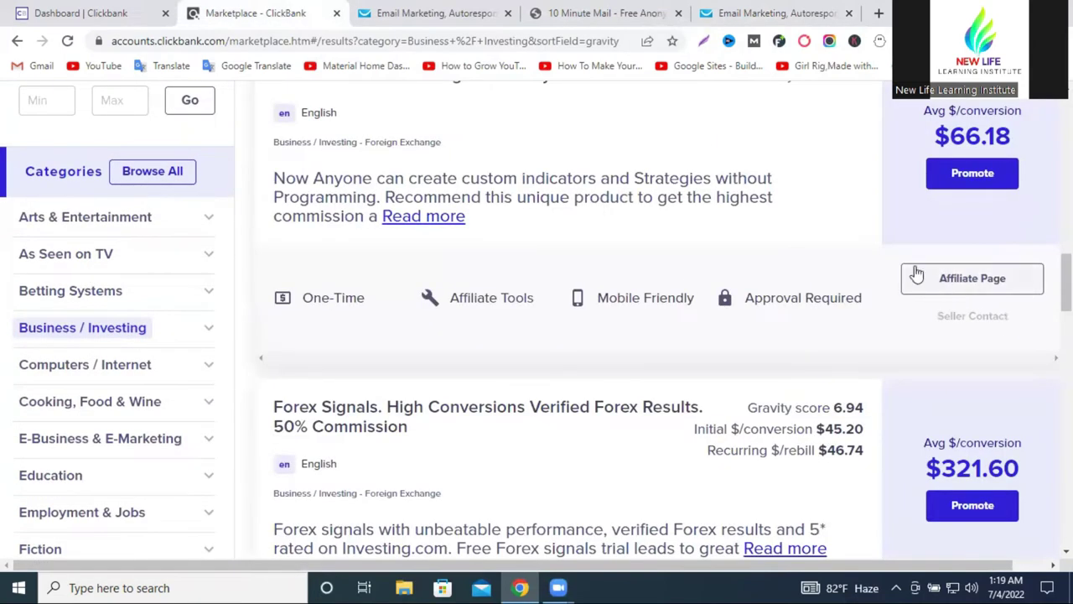
Preview the Forex Signals 1000pip affiliate page with its promotional email swipes
scroll(939, 276, "down", 3)
right_click(946, 379)
left_click(973, 387)
left_click(376, 7)
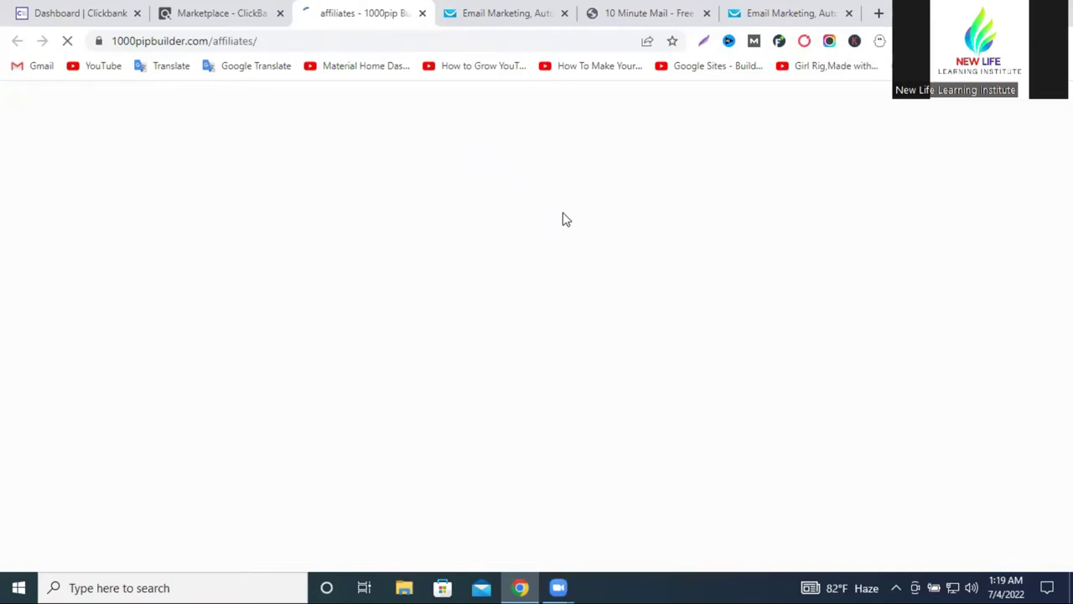
scroll(563, 219, "down", 15)
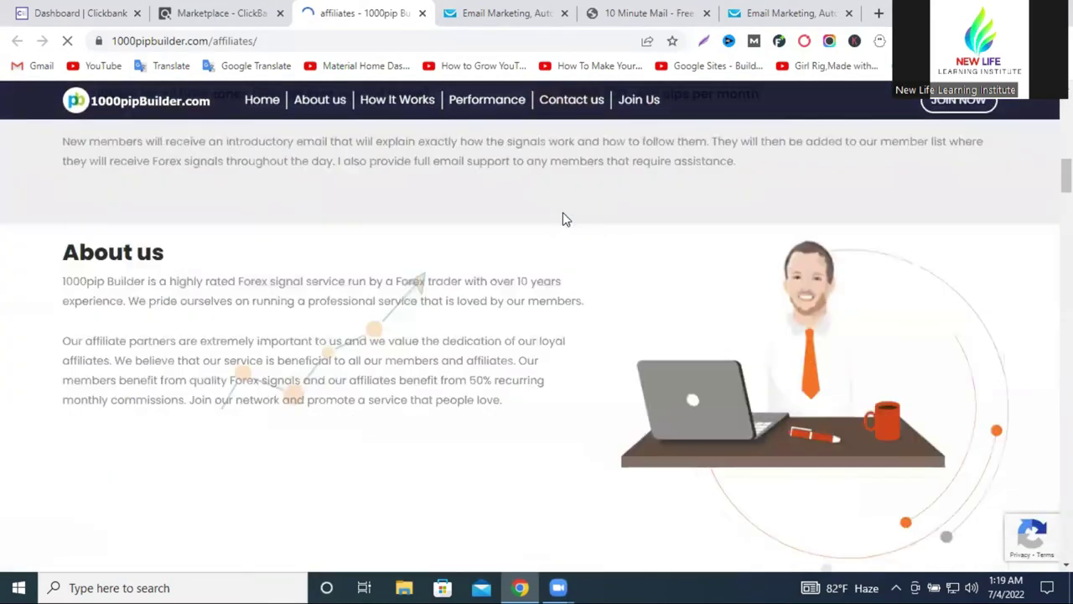
scroll(563, 217, "down", 20)
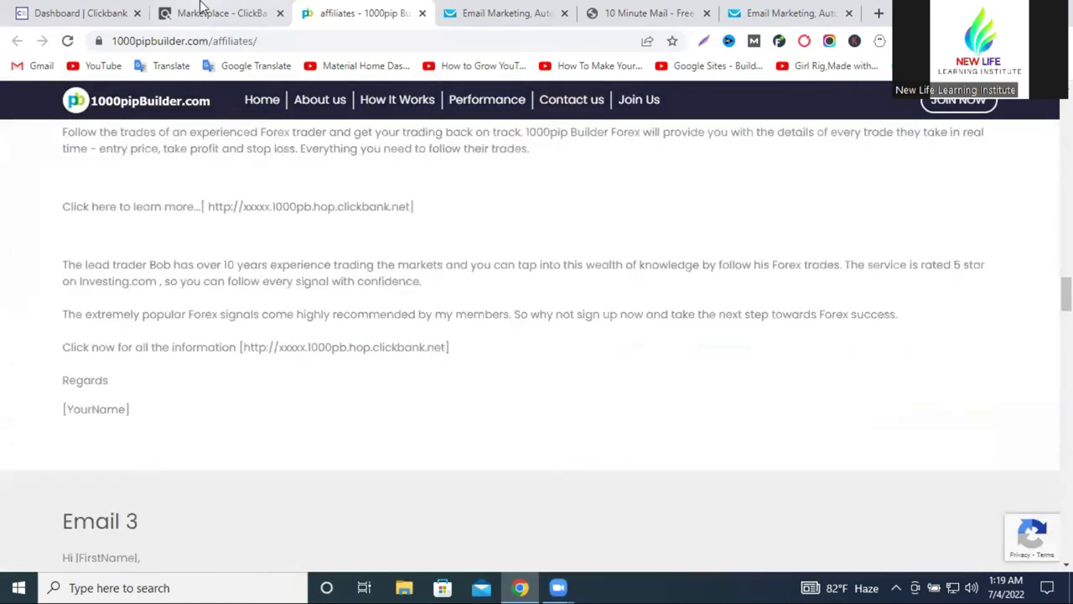
left_click(202, 9)
Open Crypto Swap Profits Mastermind's affiliate page in a new tab
scroll(696, 179, "down", 4)
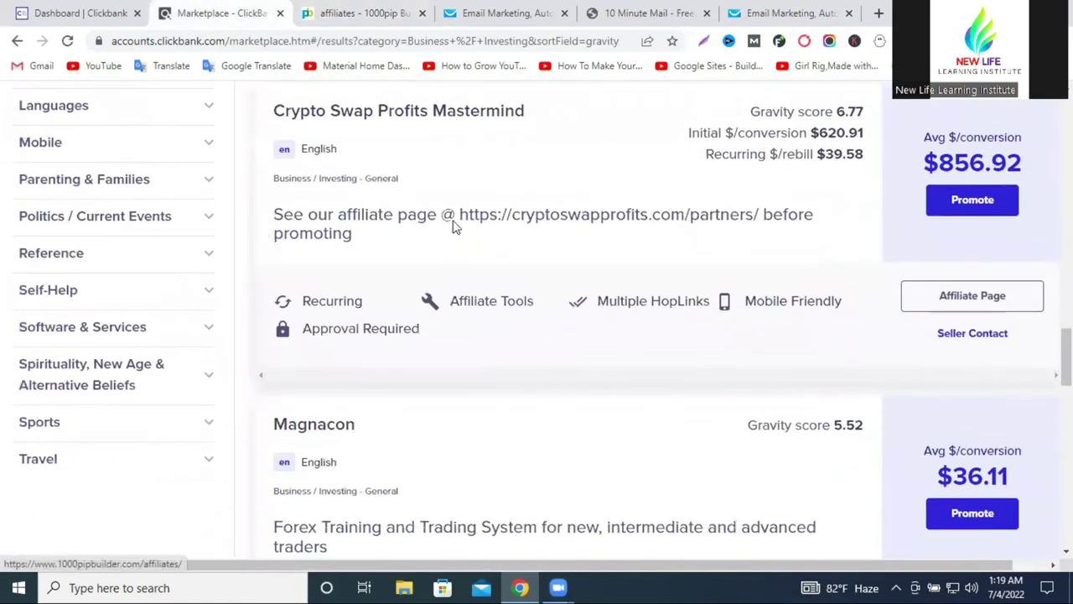
right_click(959, 292)
left_click(961, 310)
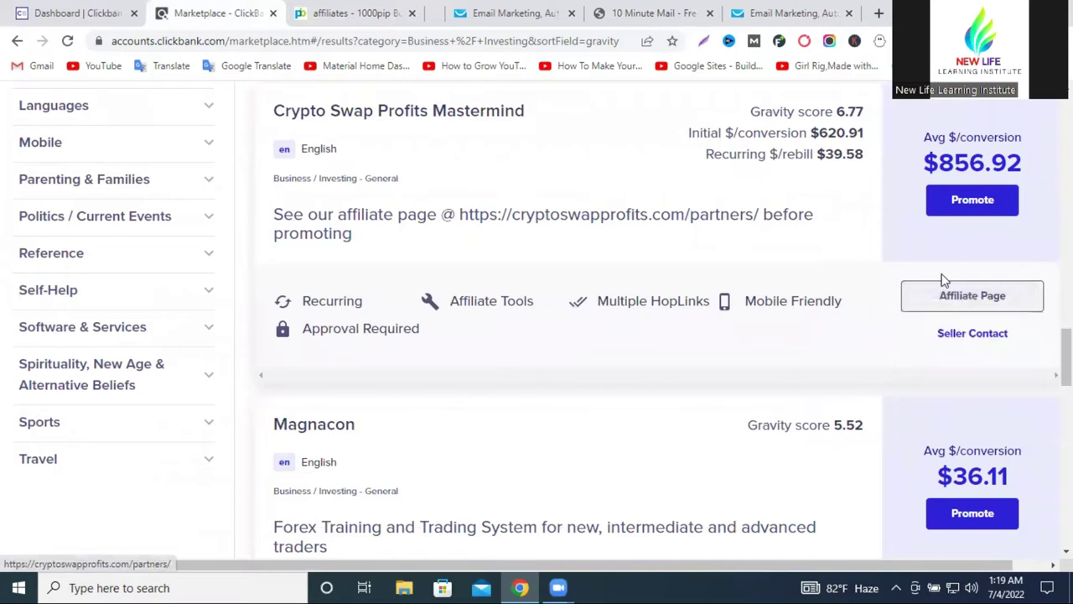
left_click(356, 14)
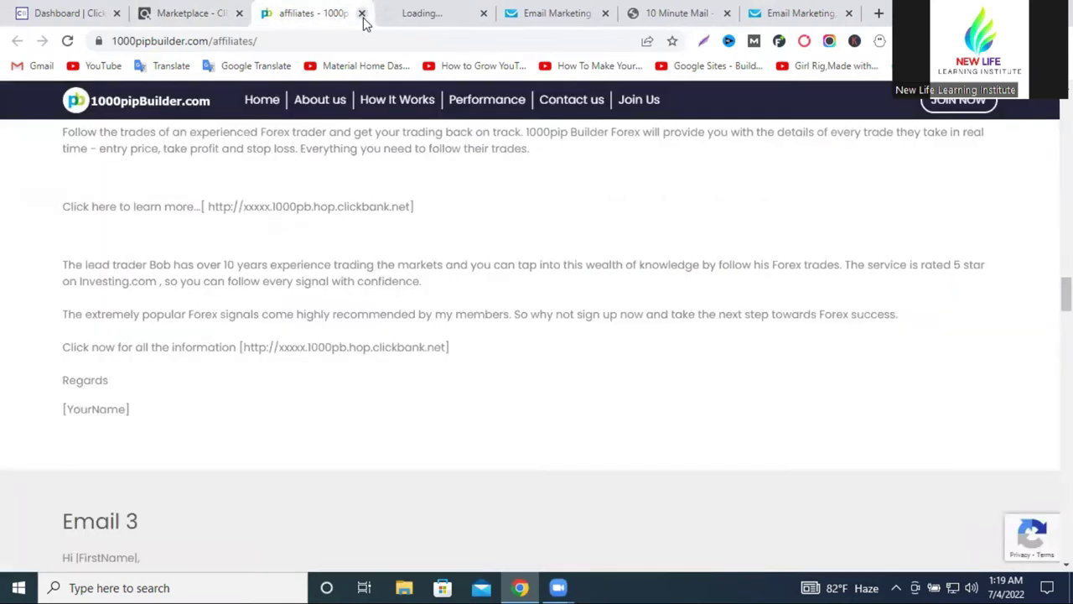
Close the 1000pip tab, scroll the cryptoswapprofits.com partners page, then close it
left_click(362, 13)
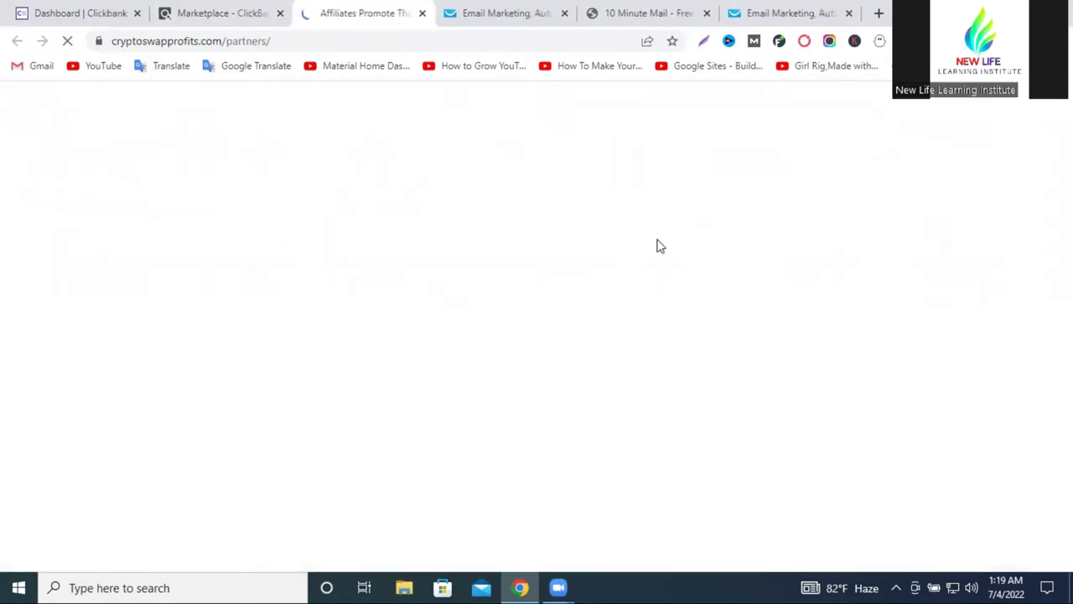
scroll(726, 288, "down", 2)
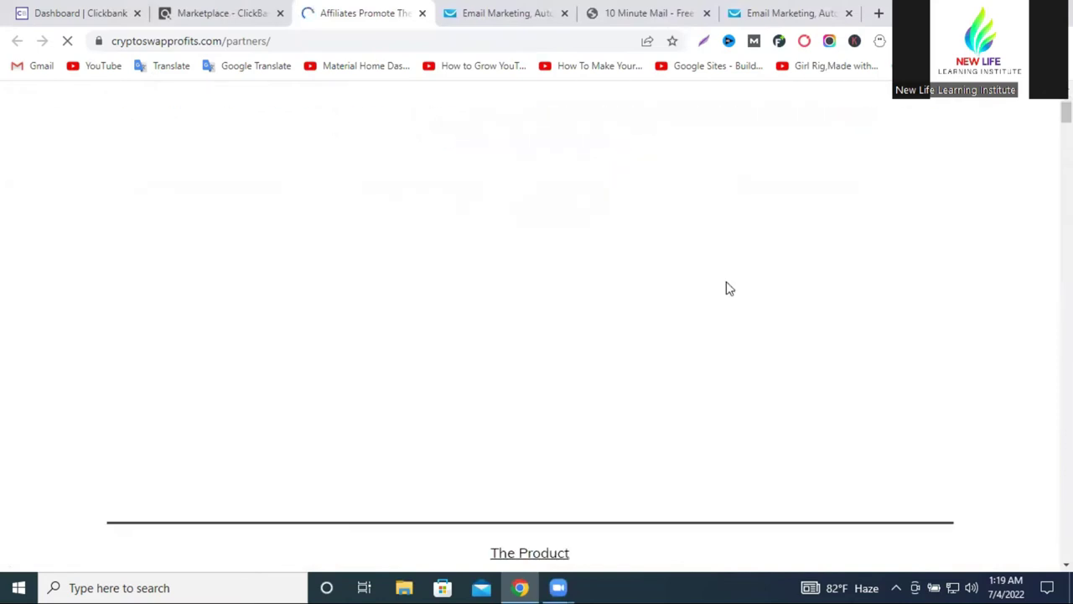
scroll(726, 287, "up", 2)
scroll(726, 288, "down", 8)
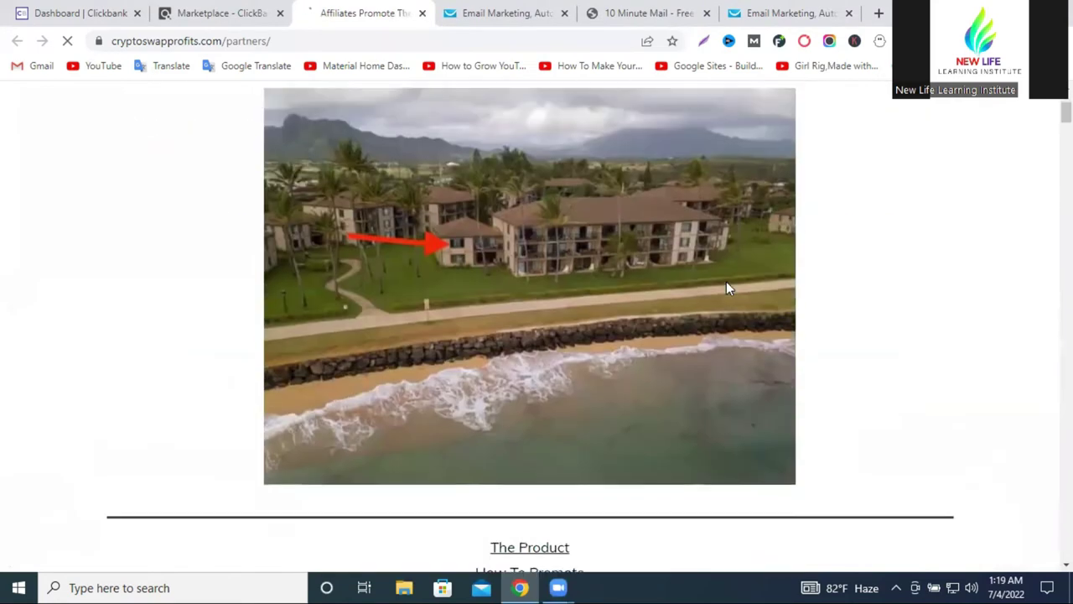
scroll(675, 287, "down", 7)
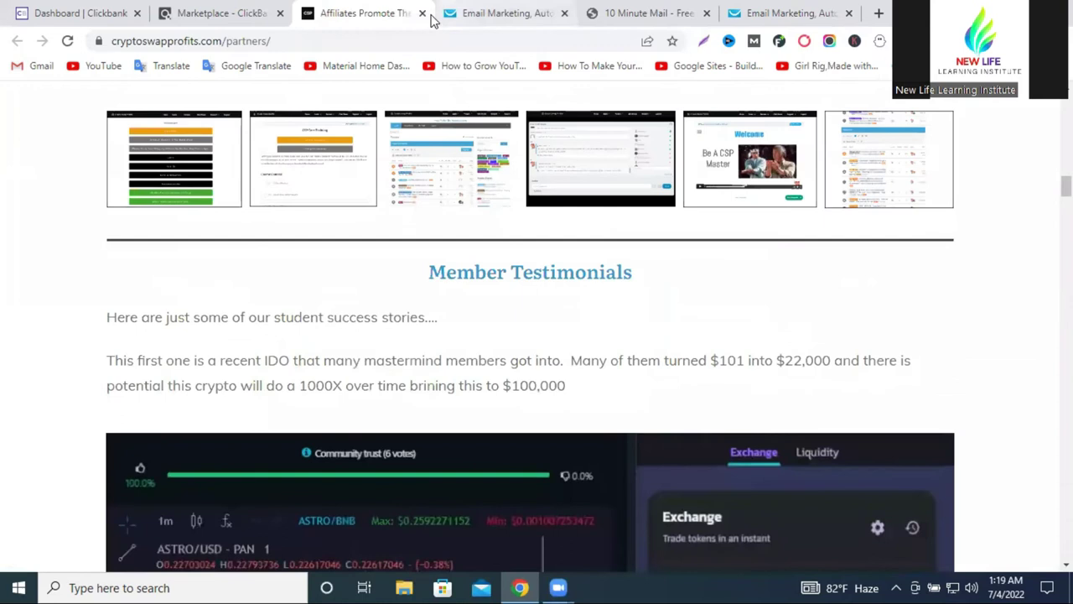
left_click(423, 13)
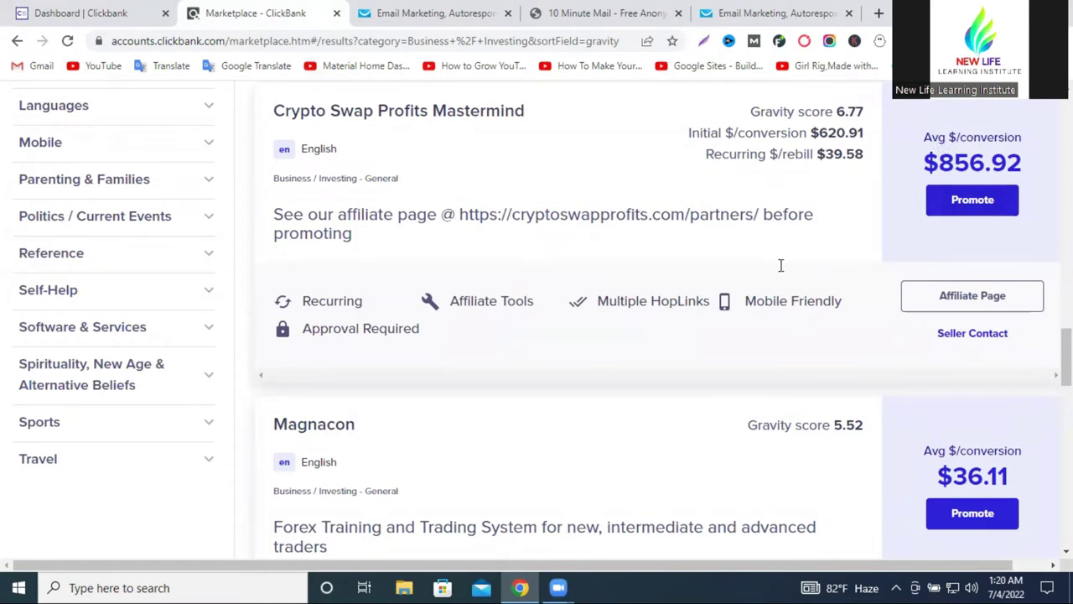
Open the Crypto and NFT Ultimatum affiliate page in a new tab and switch to it
scroll(780, 264, "up", 1)
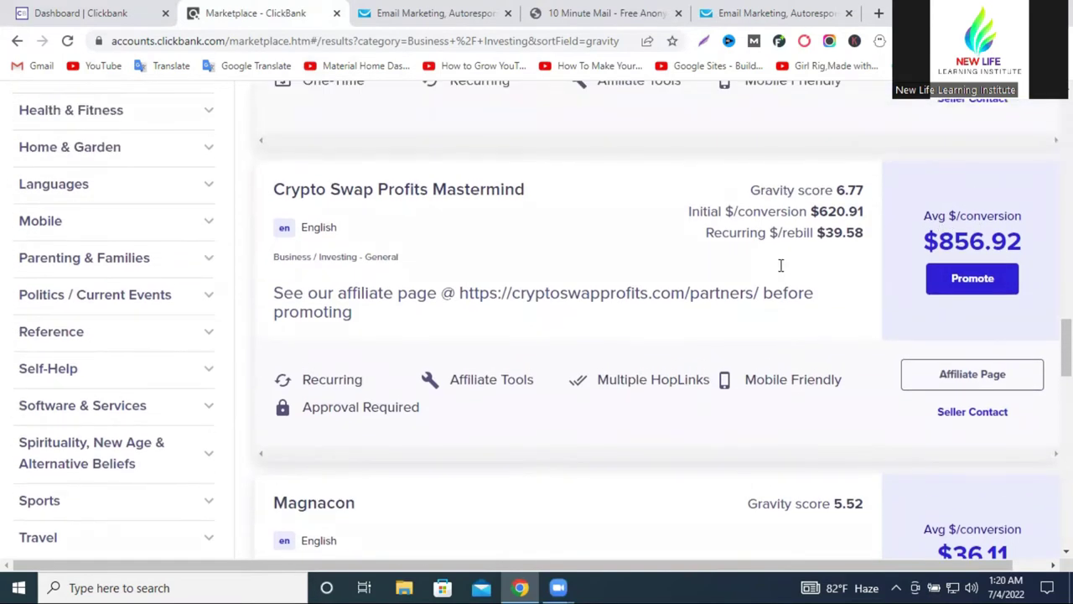
scroll(781, 265, "down", 2)
scroll(754, 288, "down", 1)
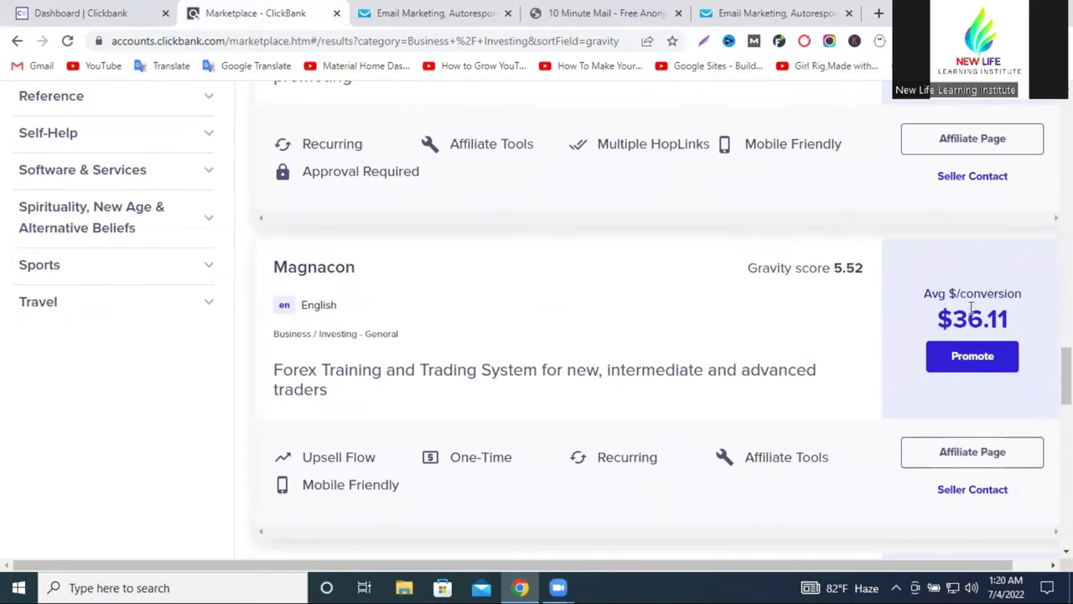
scroll(873, 307, "down", 4)
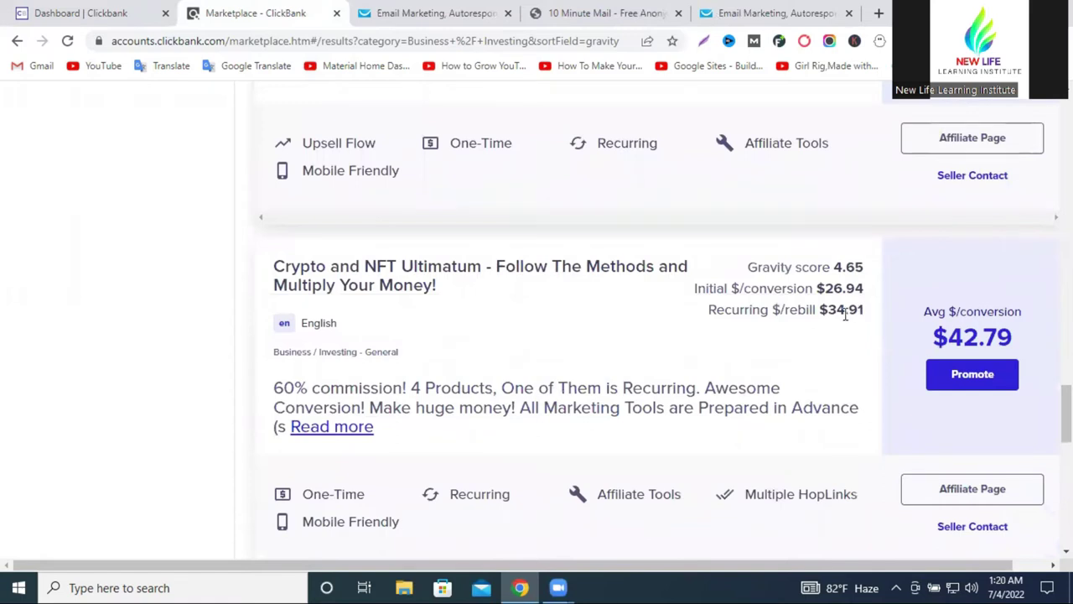
scroll(844, 313, "down", 1)
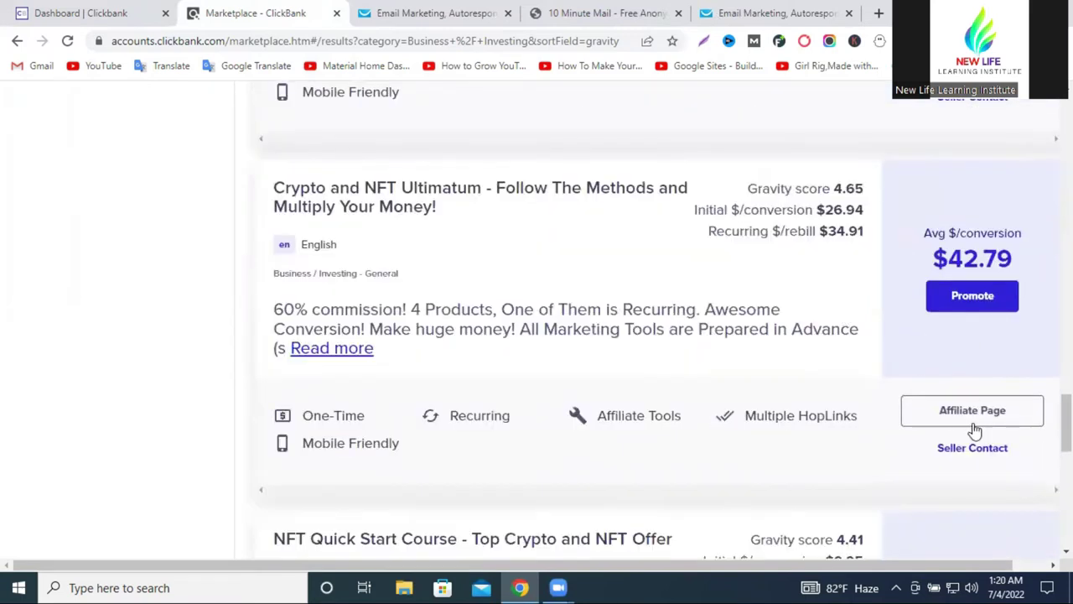
right_click(969, 423)
left_click(956, 490)
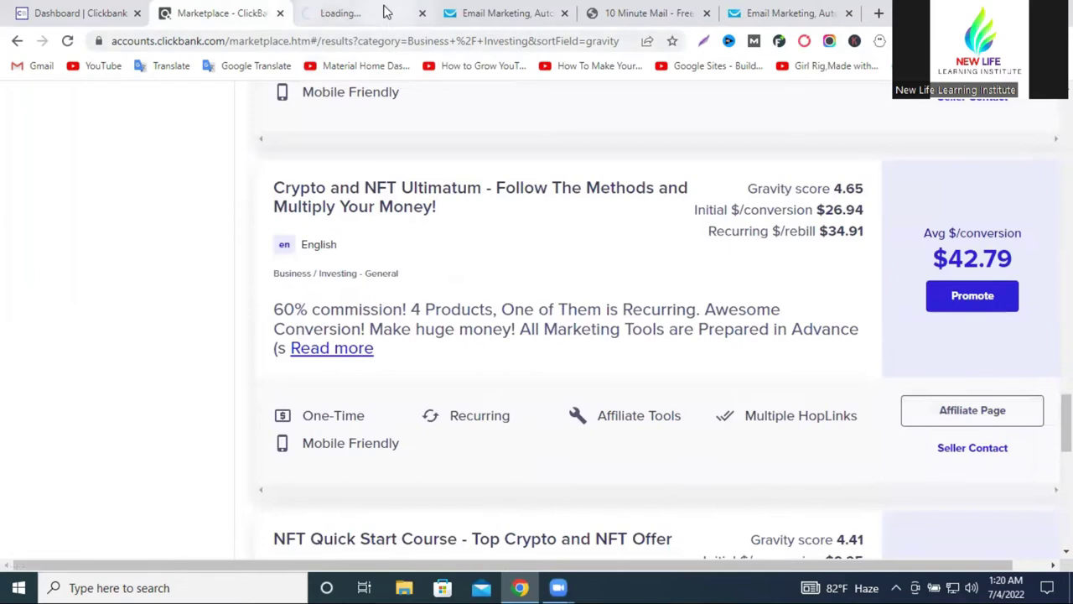
left_click(386, 12)
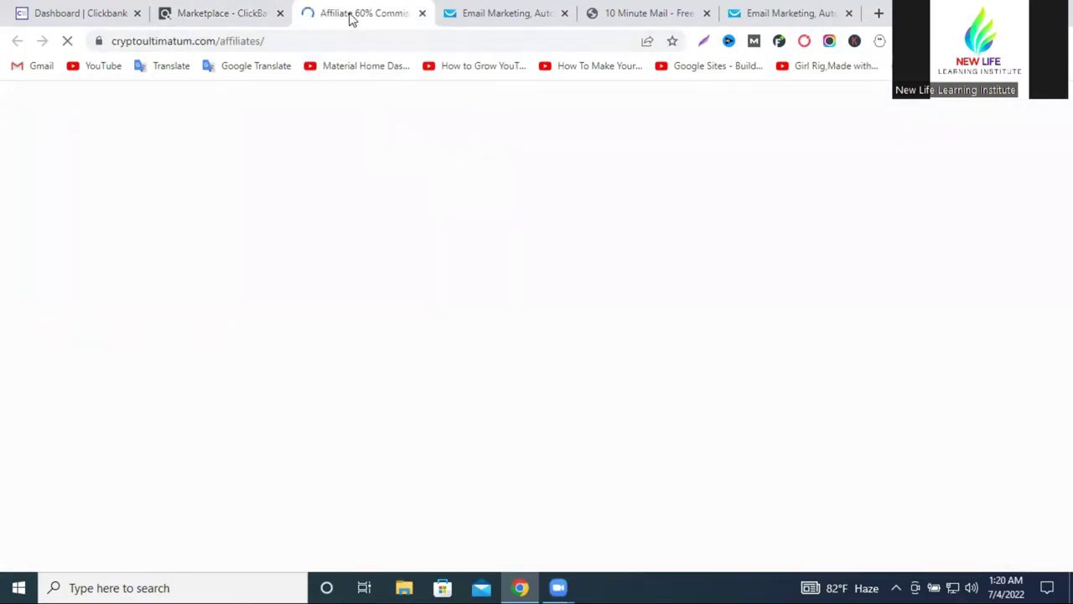
Read the Crypto Ultimatum affiliate page, highlighting the 60% ($28.78) commission, then return to the marketplace
scroll(653, 279, "down", 3)
scroll(653, 279, "up", 3)
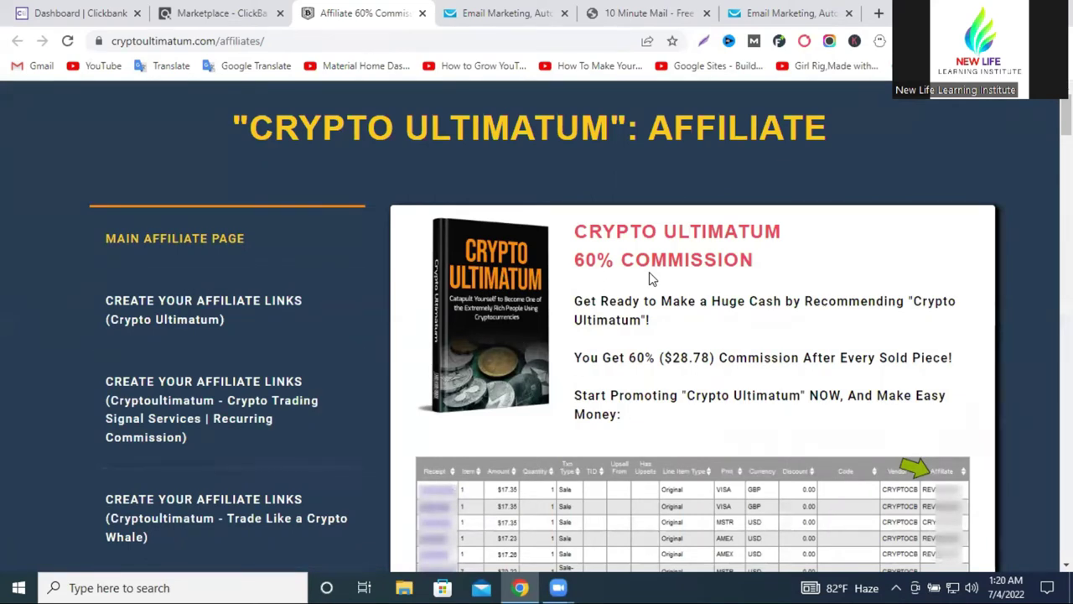
scroll(650, 277, "down", 15)
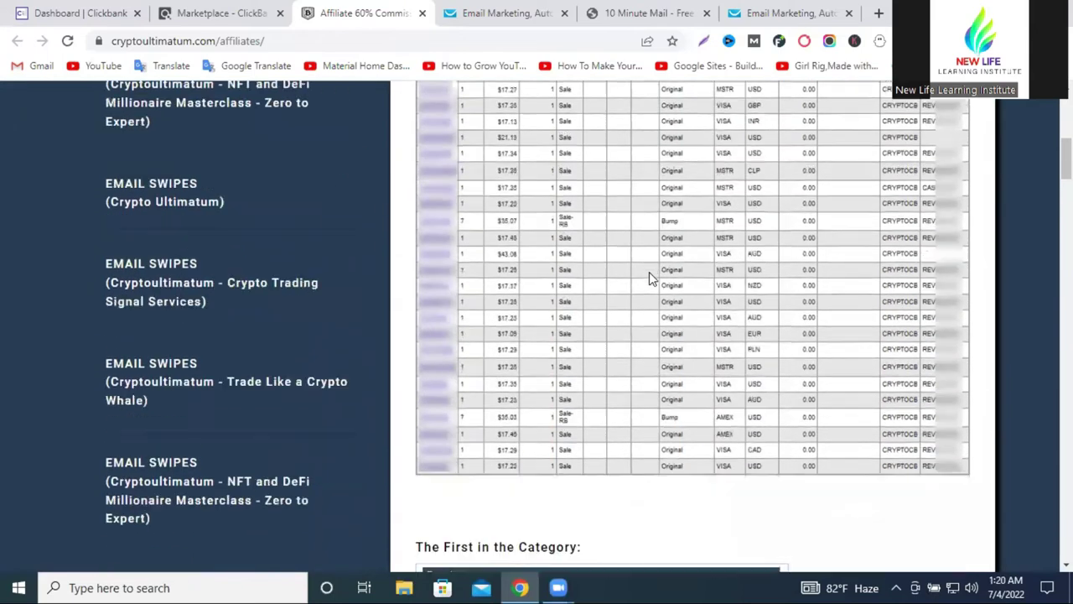
scroll(649, 277, "up", 5)
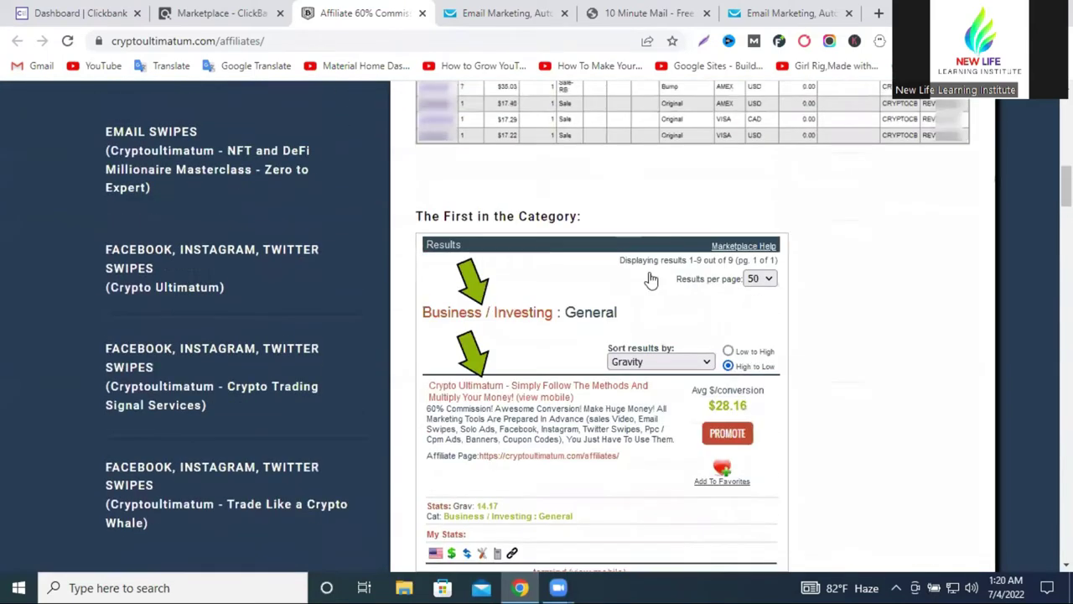
scroll(650, 277, "down", 7)
scroll(650, 277, "down", 3)
scroll(650, 277, "up", 6)
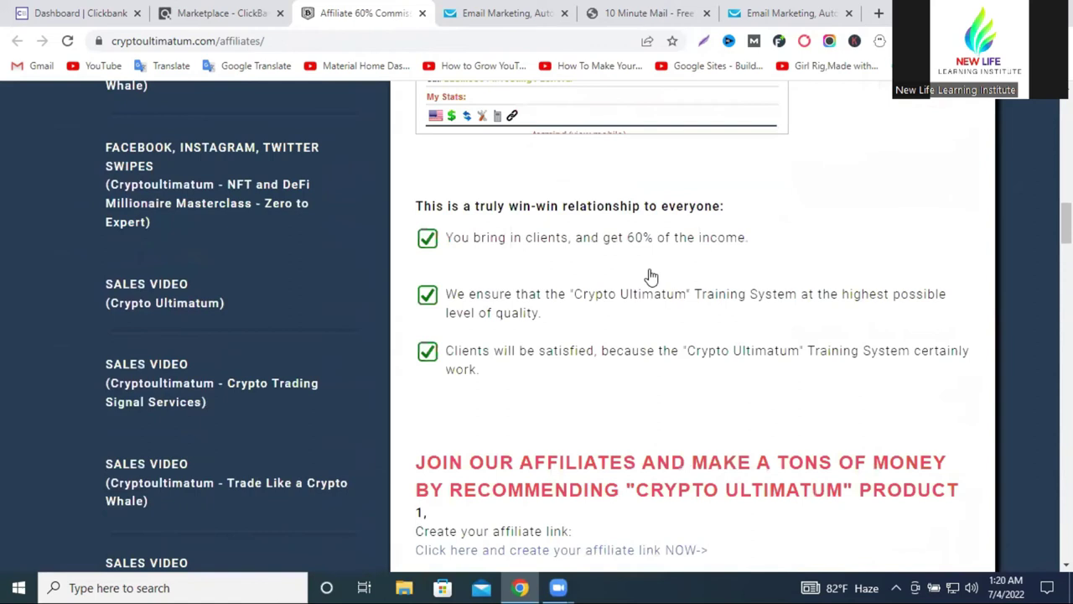
scroll(650, 277, "up", 10)
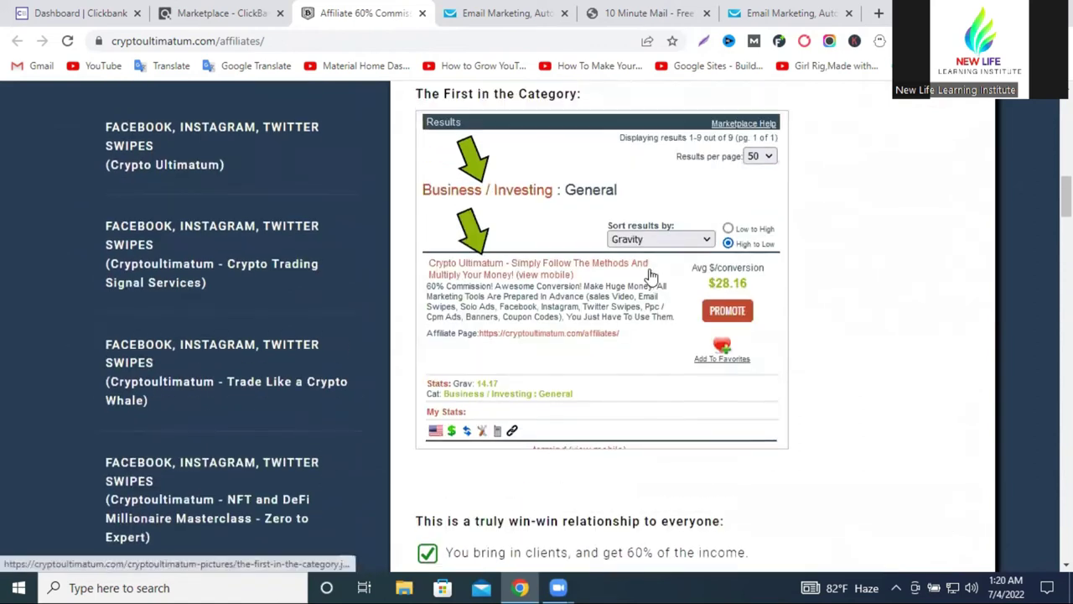
scroll(650, 268, "up", 1)
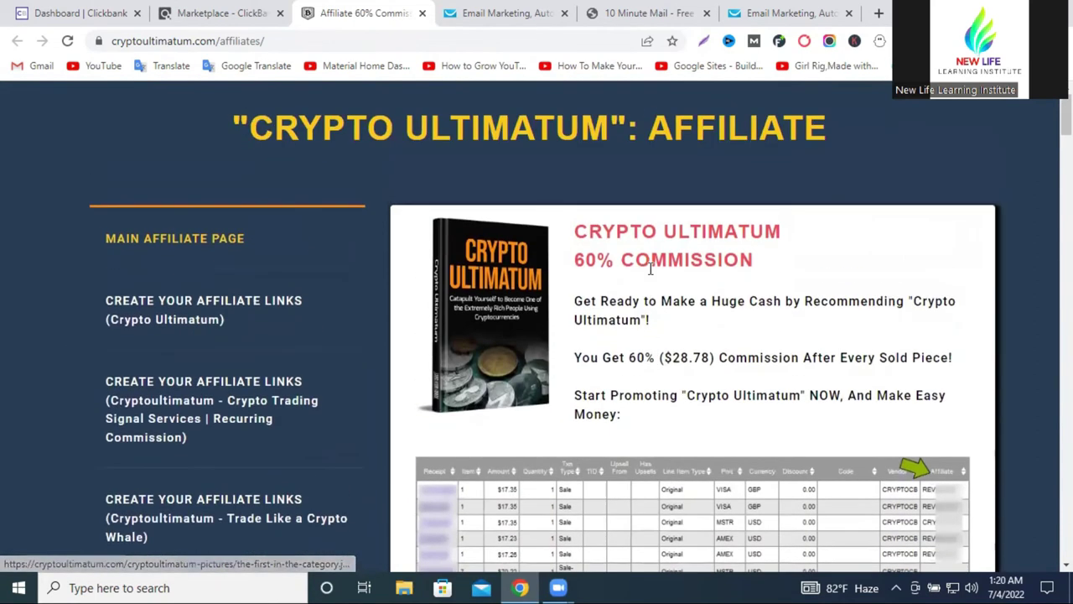
left_click_drag(666, 361, 687, 358)
scroll(687, 358, "down", 15)
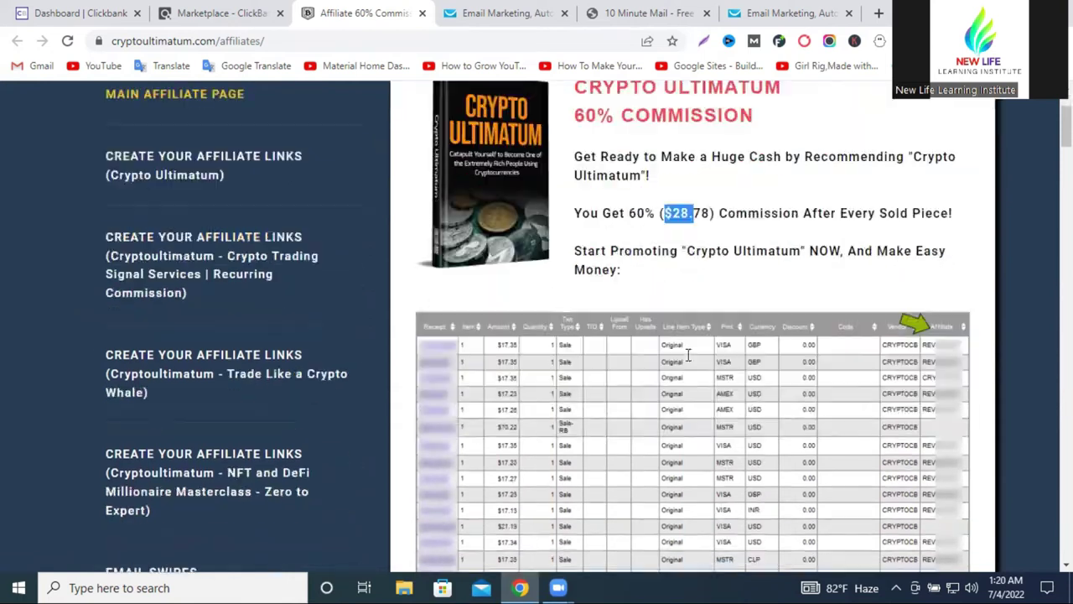
scroll(687, 361, "down", 15)
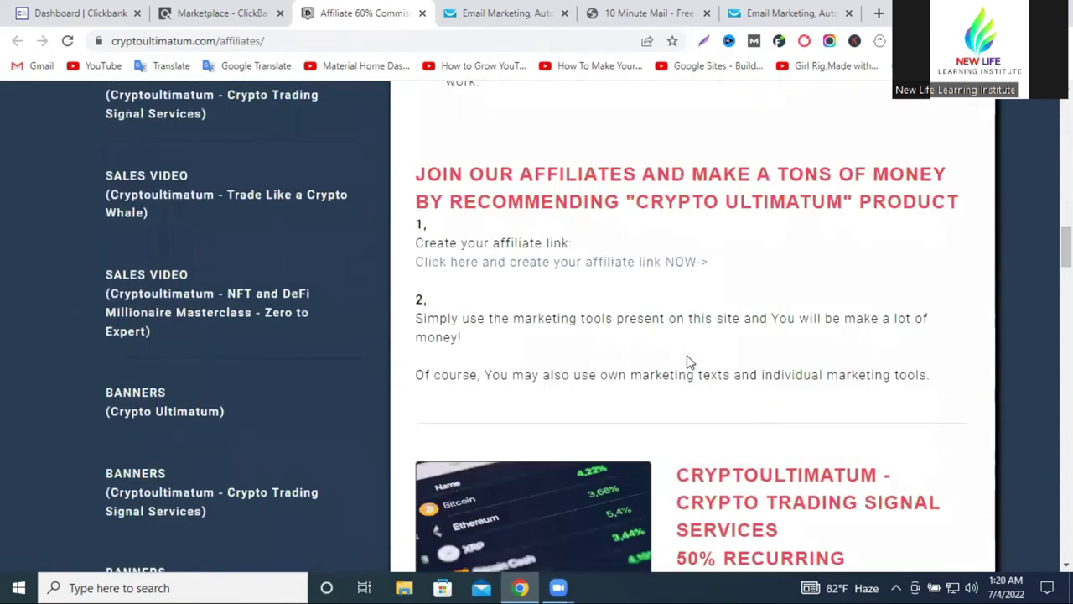
scroll(687, 360, "down", 20)
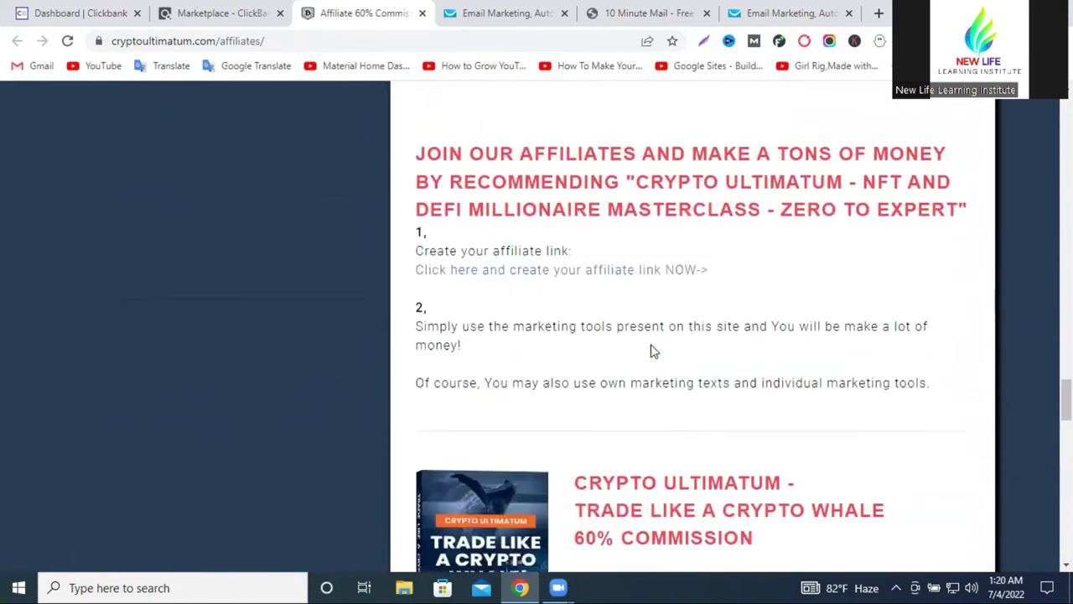
scroll(592, 291, "down", 2)
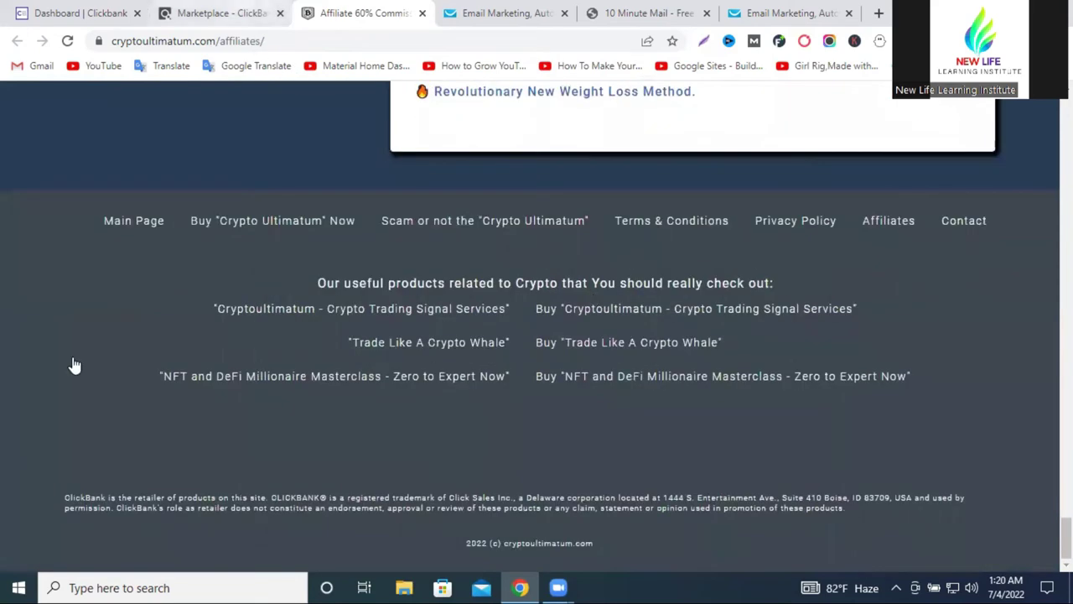
left_click(222, 12)
scroll(922, 235, "down", 5)
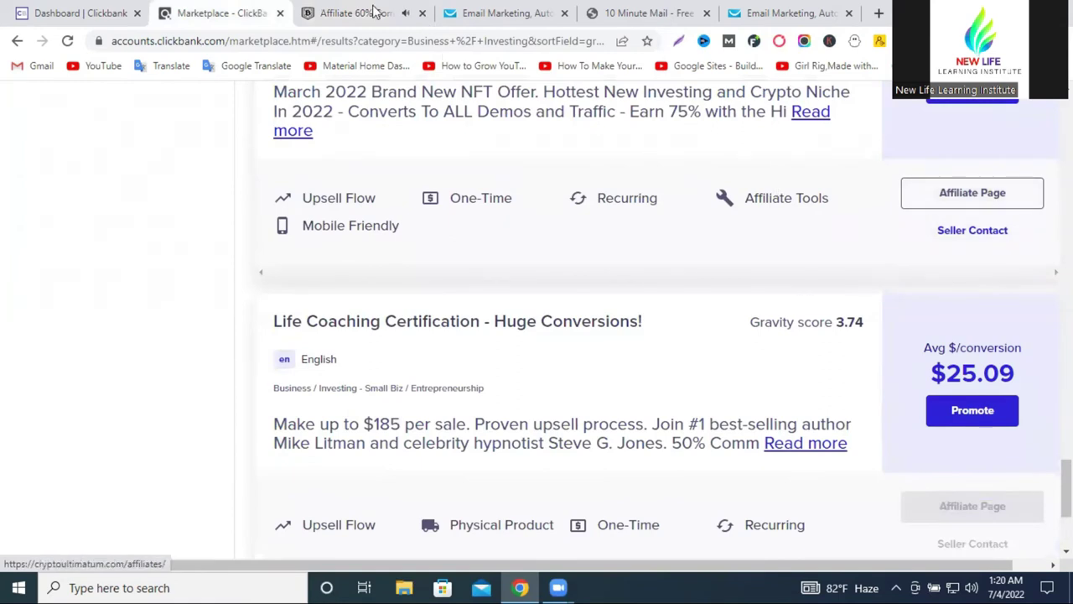
Close the Crypto Ultimatum tab and open NFT Ninja's affiliate page in its own tab
left_click(422, 13)
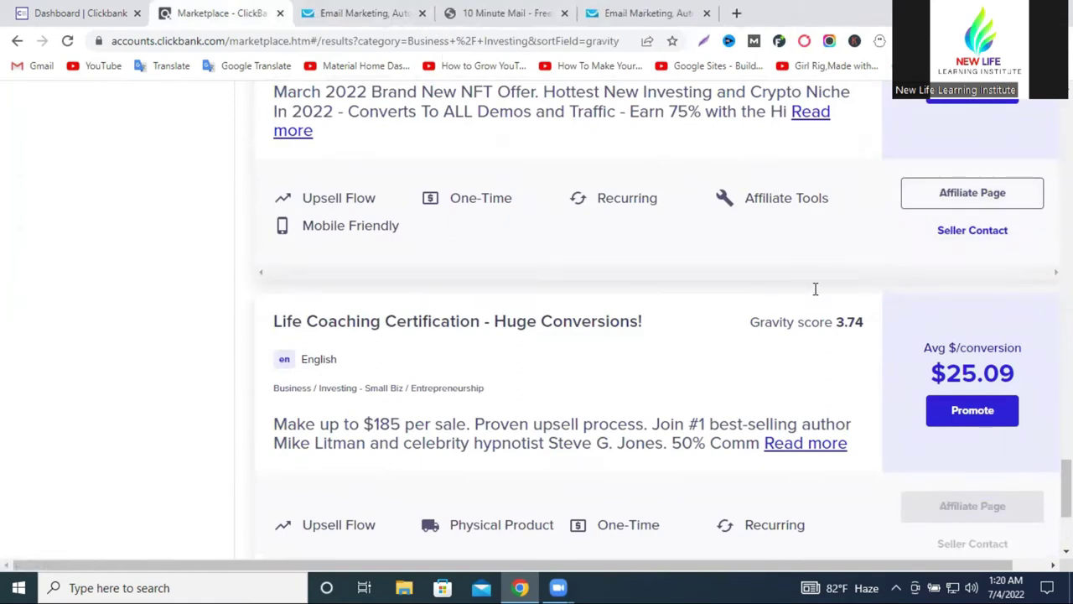
right_click(977, 200)
left_click(978, 207)
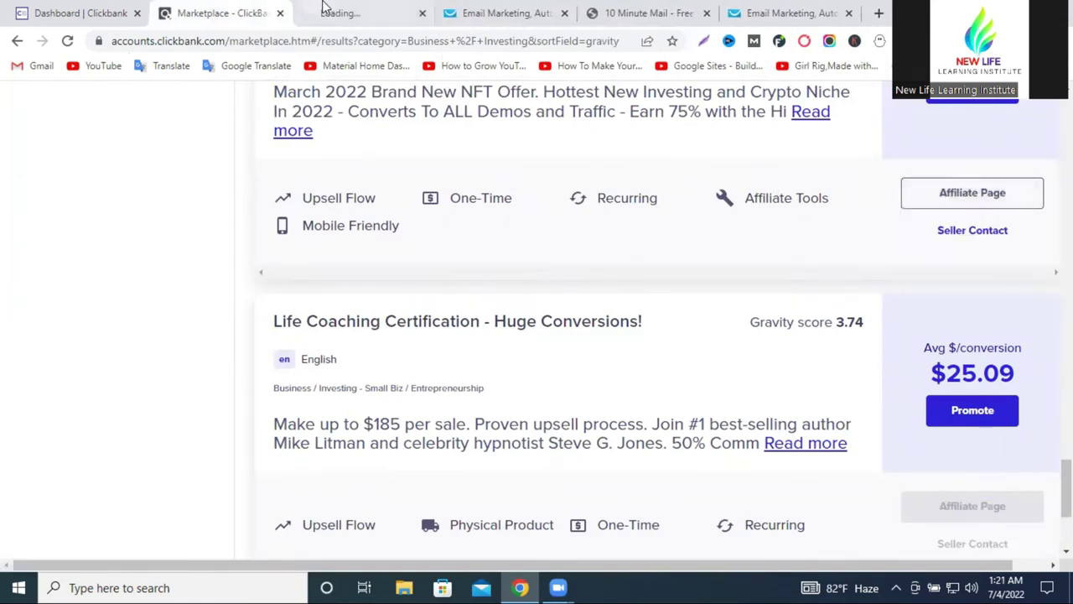
left_click(308, 12)
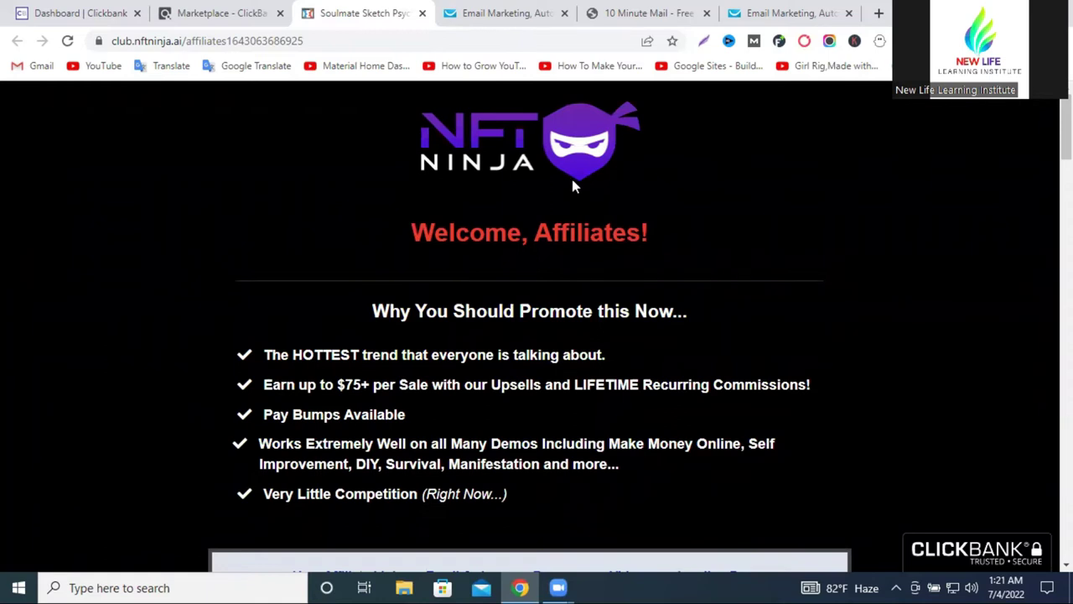
Read the NFT Ninja affiliate page promising up to $75+ per sale, then return to the ClickBank marketplace
scroll(606, 239, "down", 5)
scroll(606, 241, "down", 15)
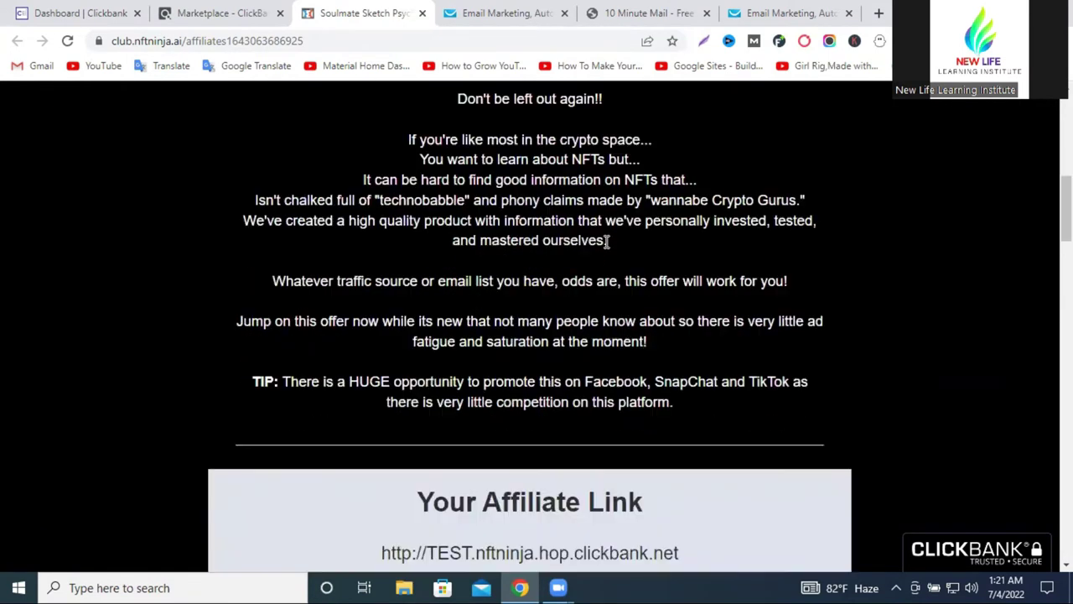
scroll(608, 247, "down", 15)
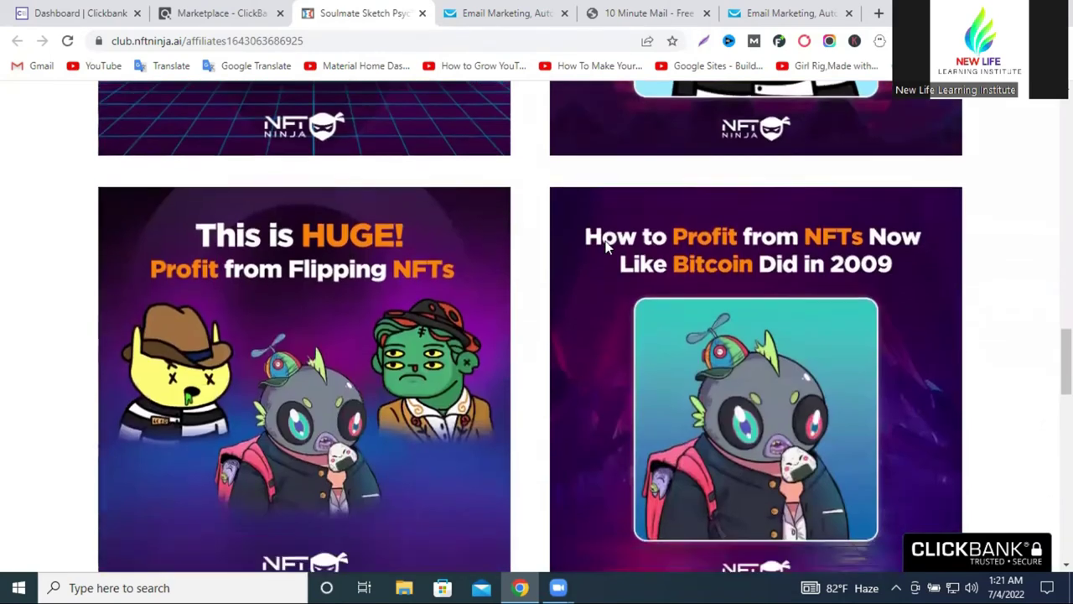
scroll(608, 247, "up", 5)
scroll(610, 247, "up", 20)
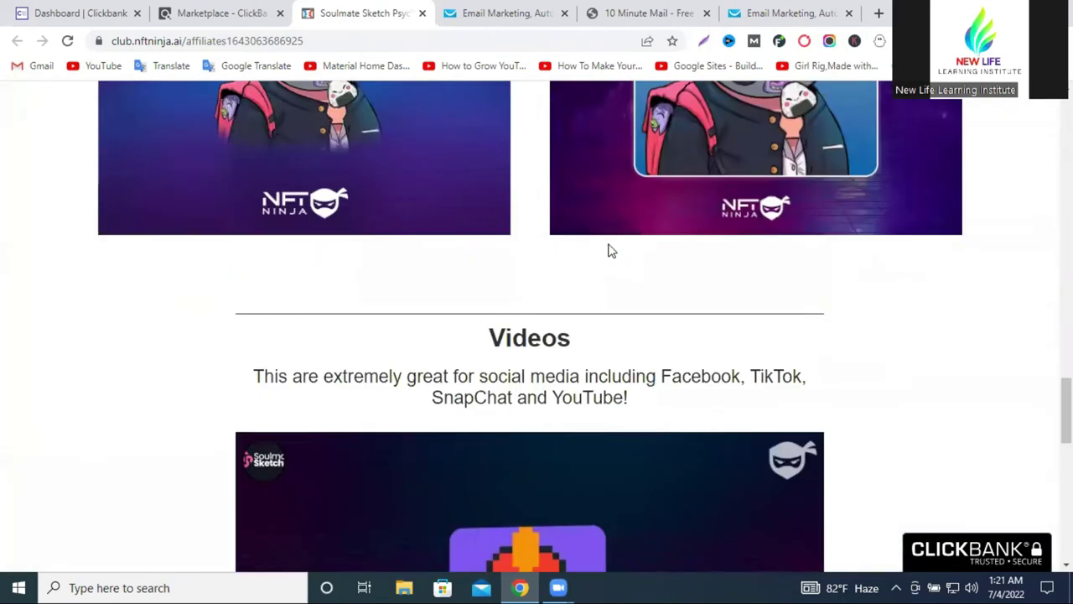
scroll(612, 241, "up", 8)
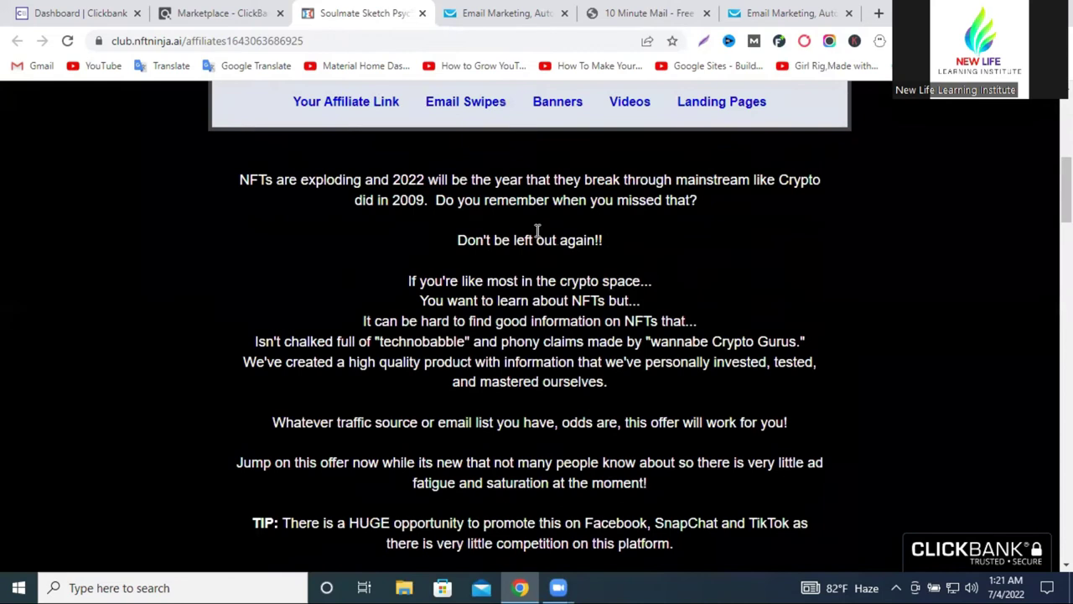
scroll(637, 162, "down", 7)
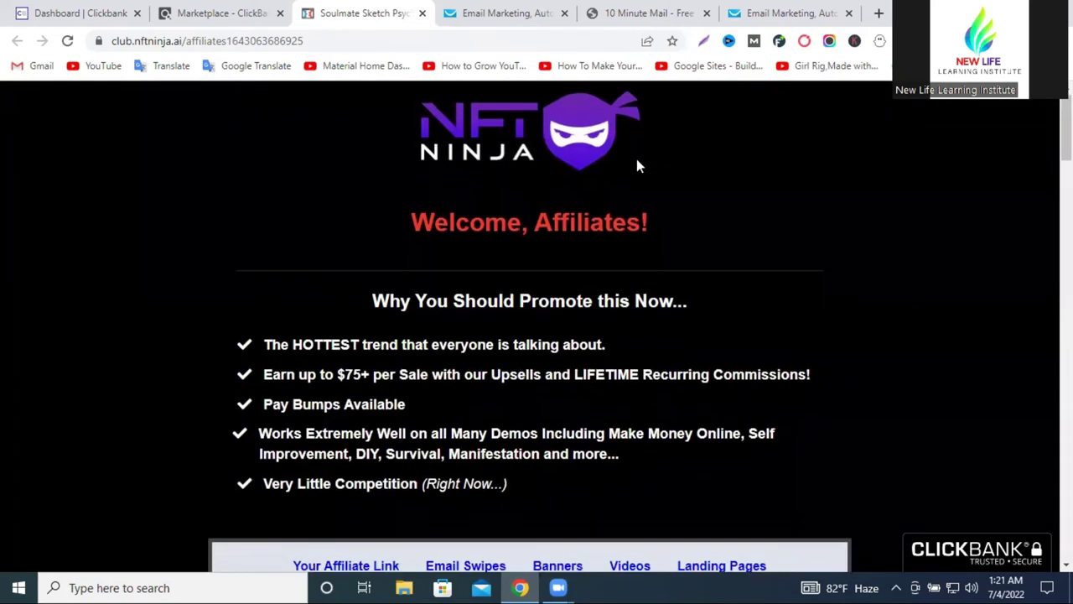
left_click(239, 13)
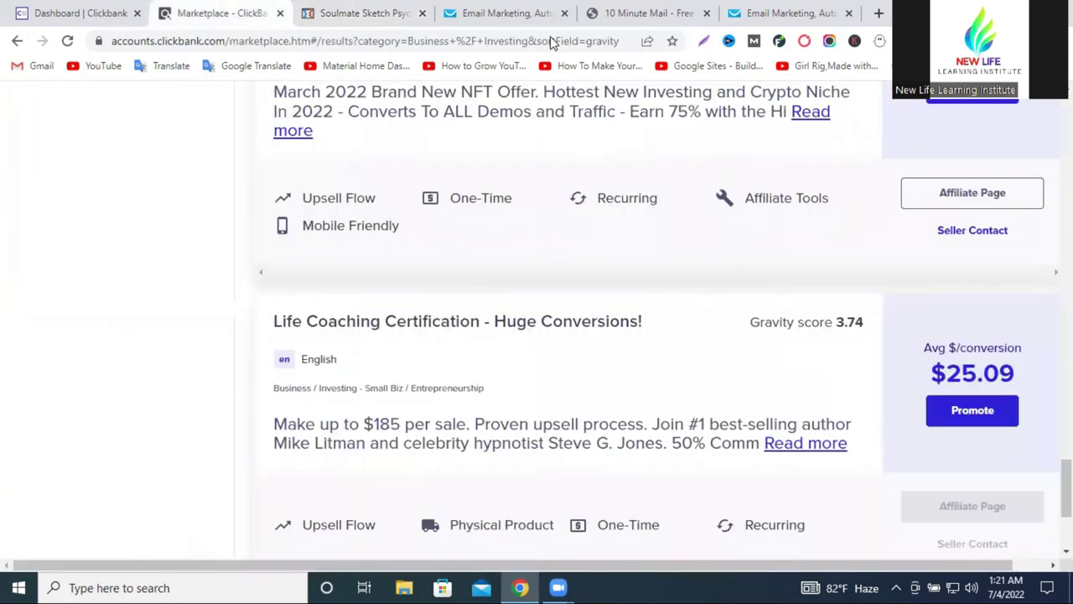
Scroll through GetResponse's landing page templates, then return to the NFT Ninja 'Welcome, Affiliates!' page
left_click(789, 8)
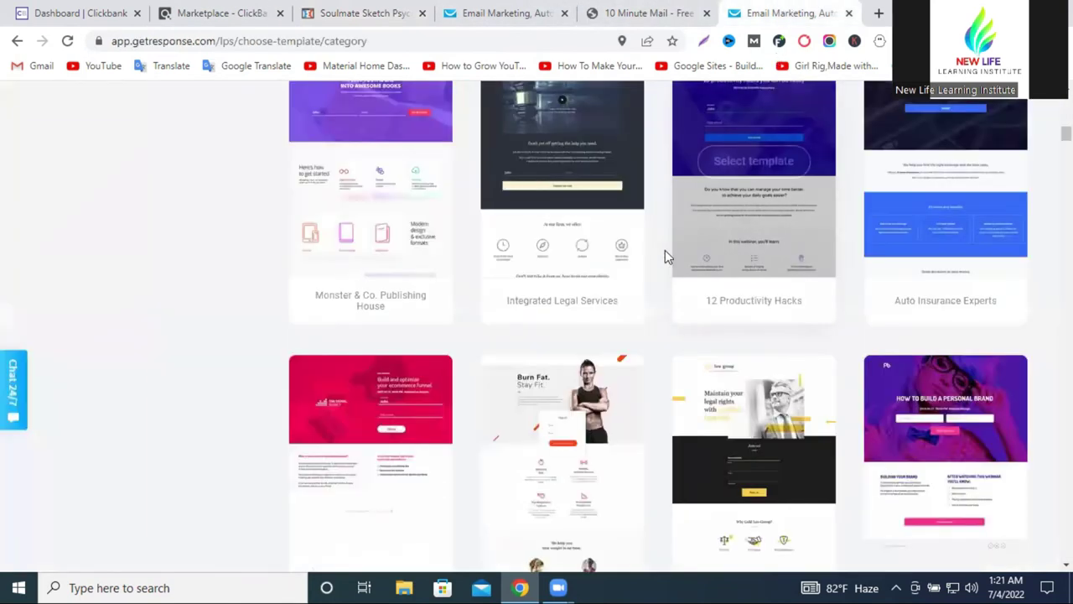
mouse_move(592, 209)
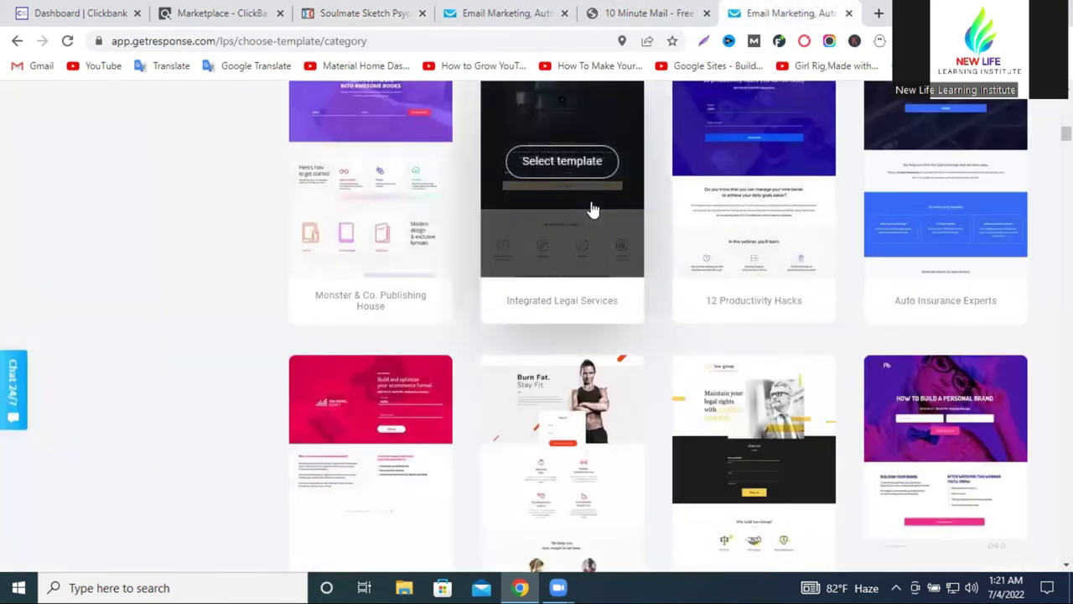
scroll(596, 208, "down", 3)
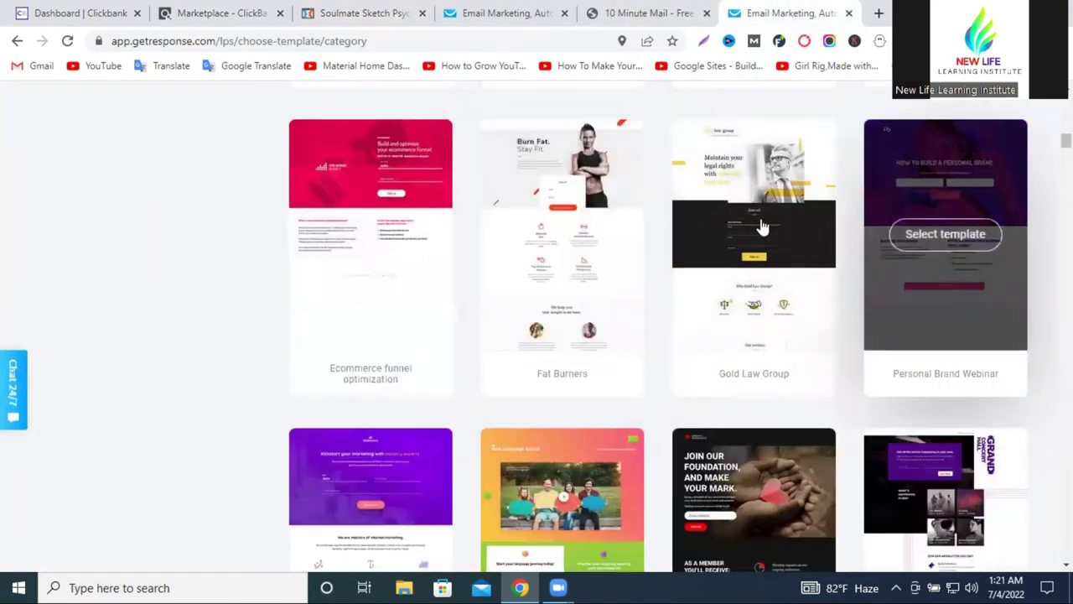
scroll(760, 227, "up", 1)
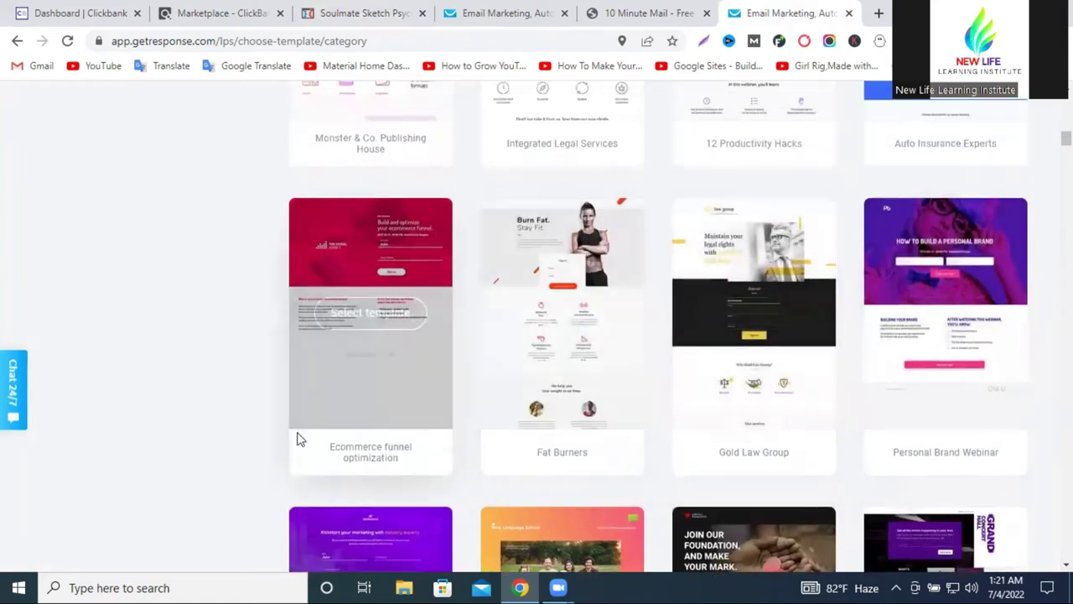
scroll(946, 267, "down", 7)
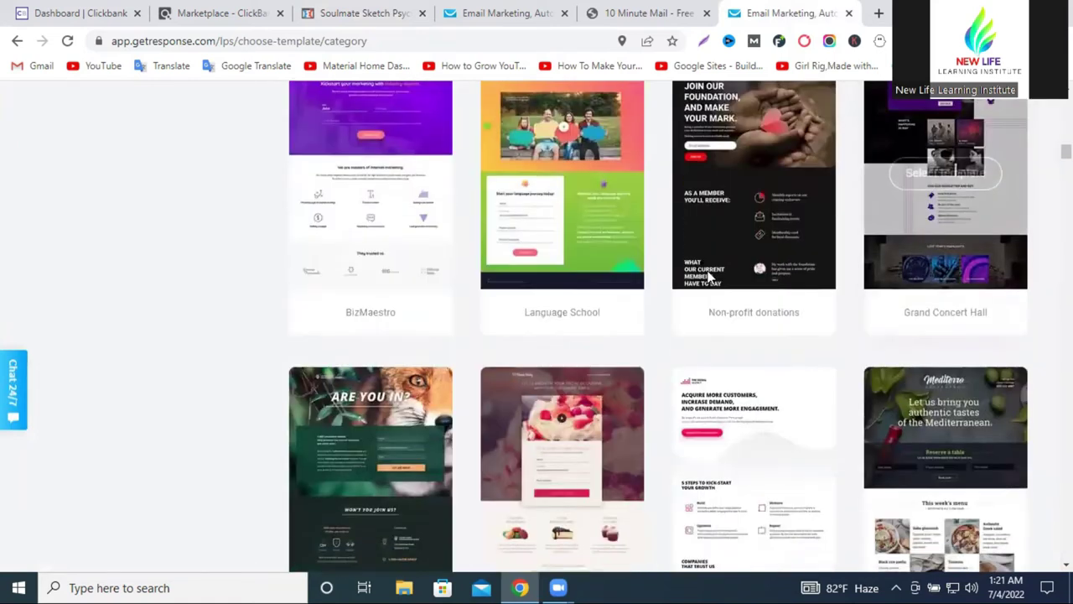
scroll(889, 293, "down", 2)
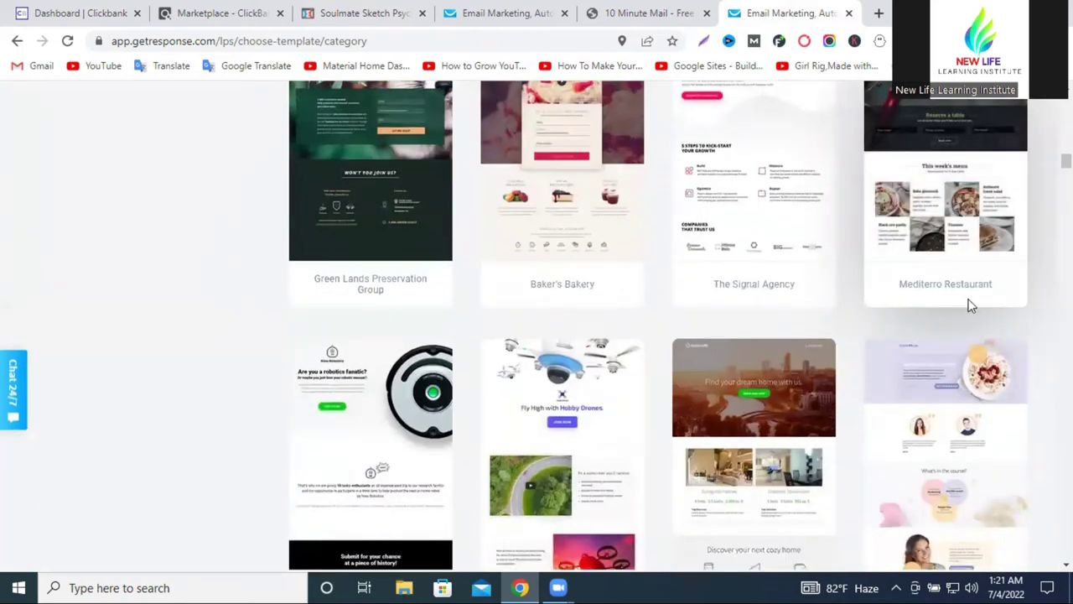
scroll(941, 335, "down", 2)
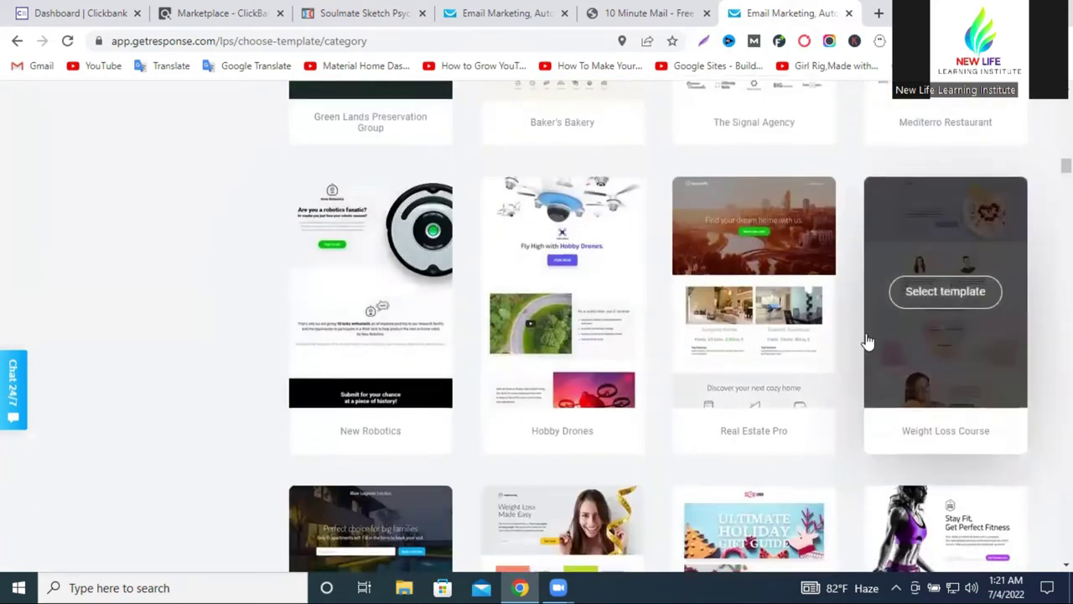
scroll(868, 341, "down", 4)
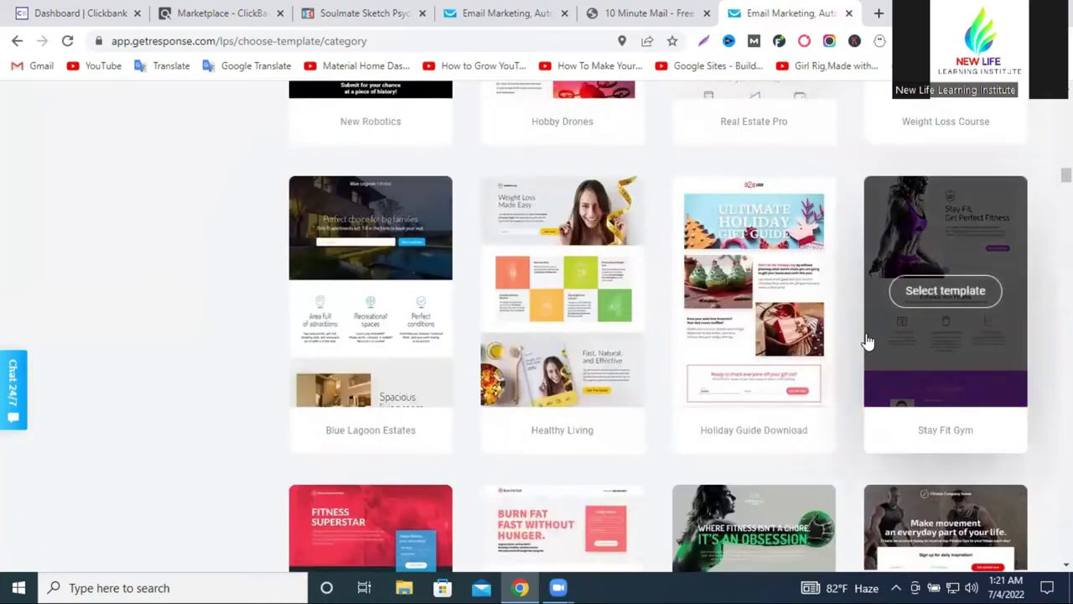
scroll(867, 342, "down", 4)
scroll(749, 307, "down", 4)
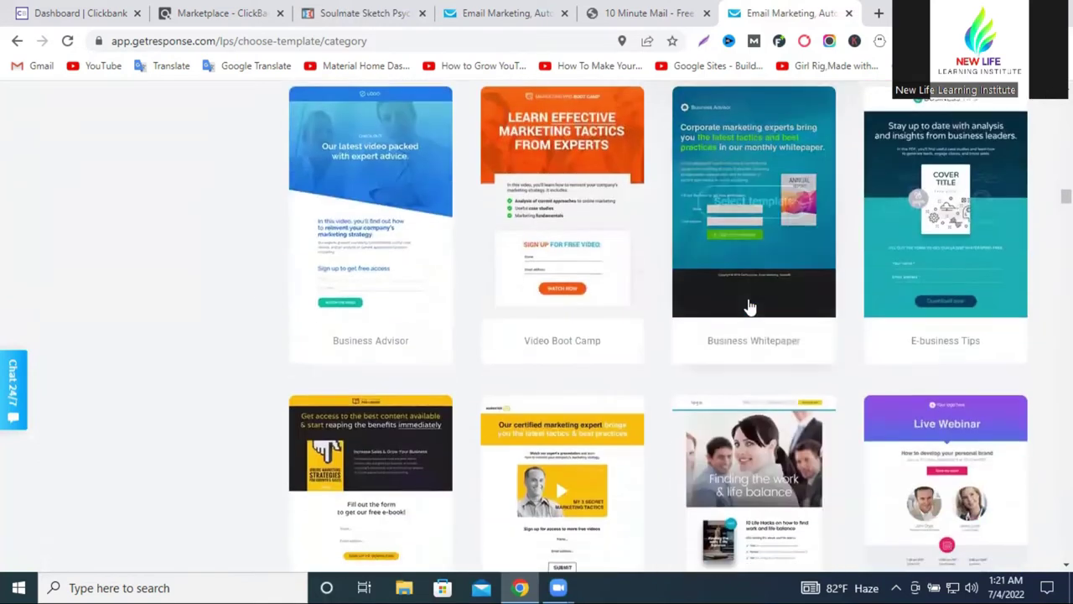
scroll(750, 307, "down", 3)
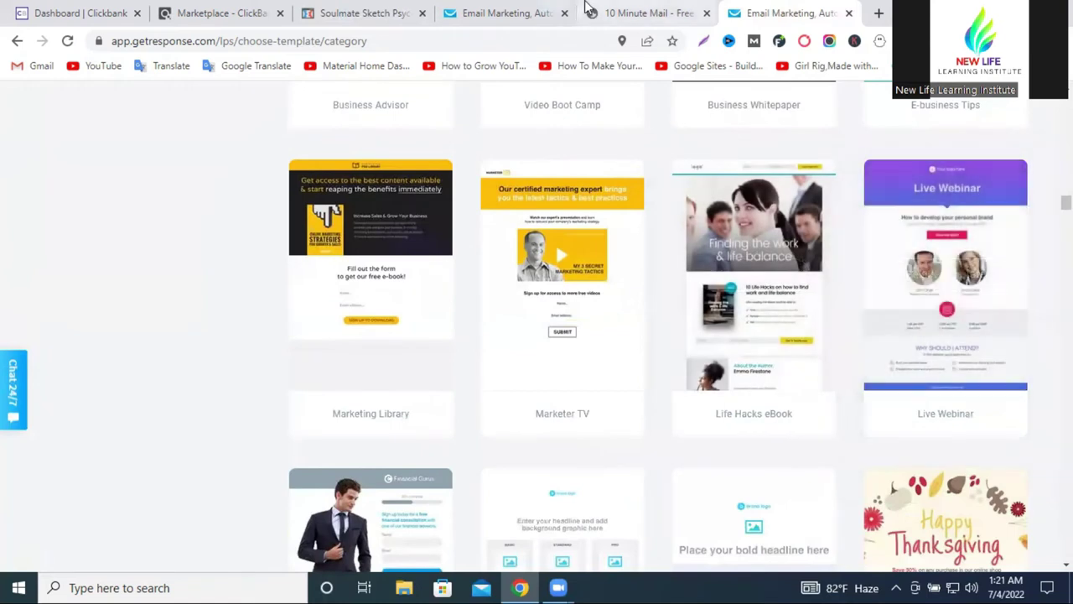
left_click(365, 13)
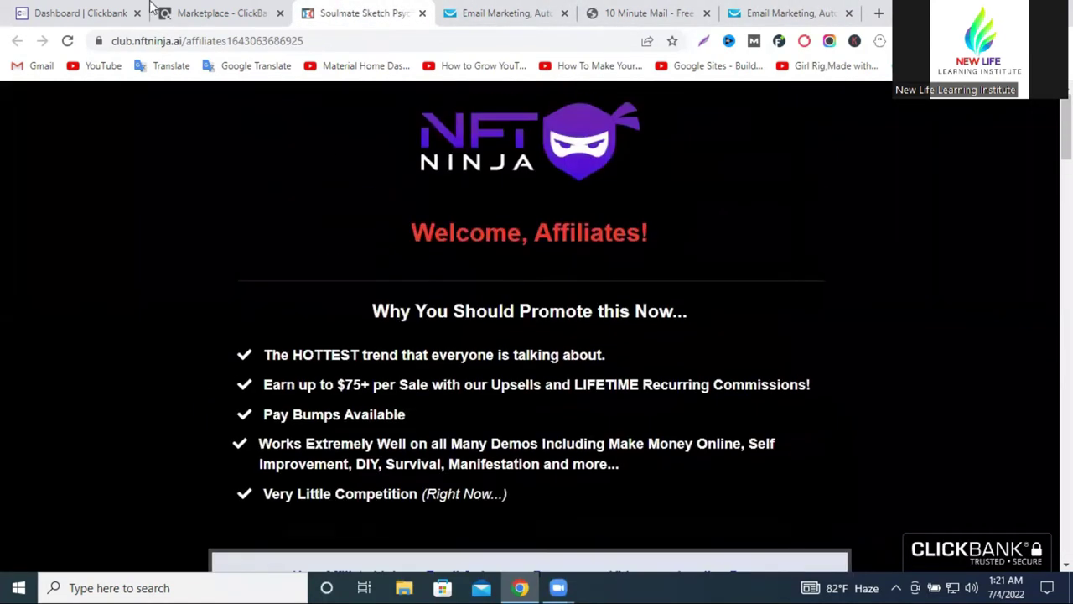
On marketplace results page 2, open BirdDogBot's affiliate page in a new tab, view it, then close it
left_click(164, 12)
left_click(607, 419)
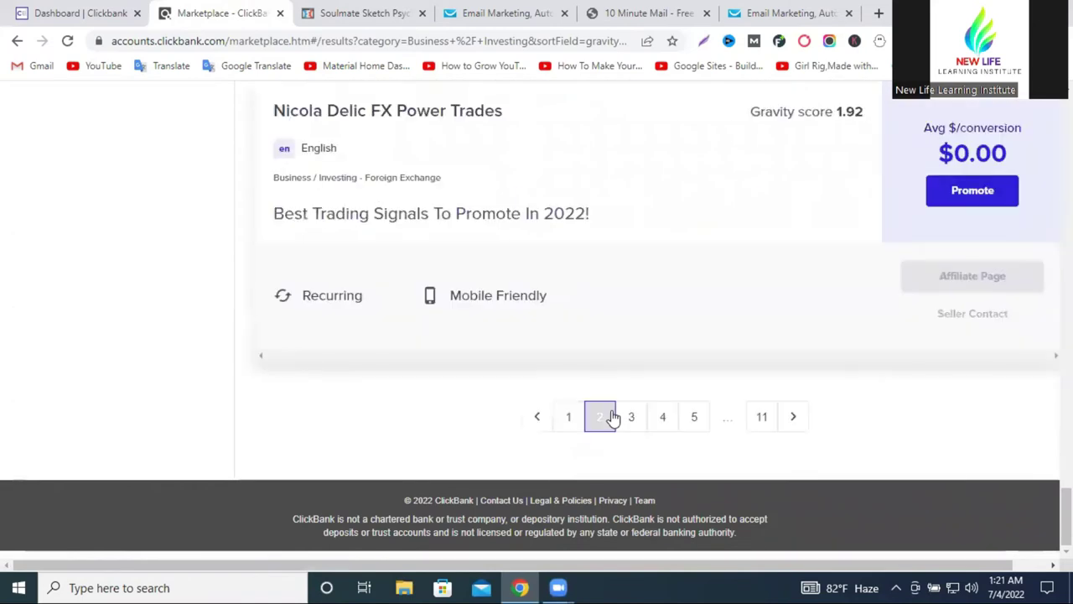
scroll(613, 418, "up", 6)
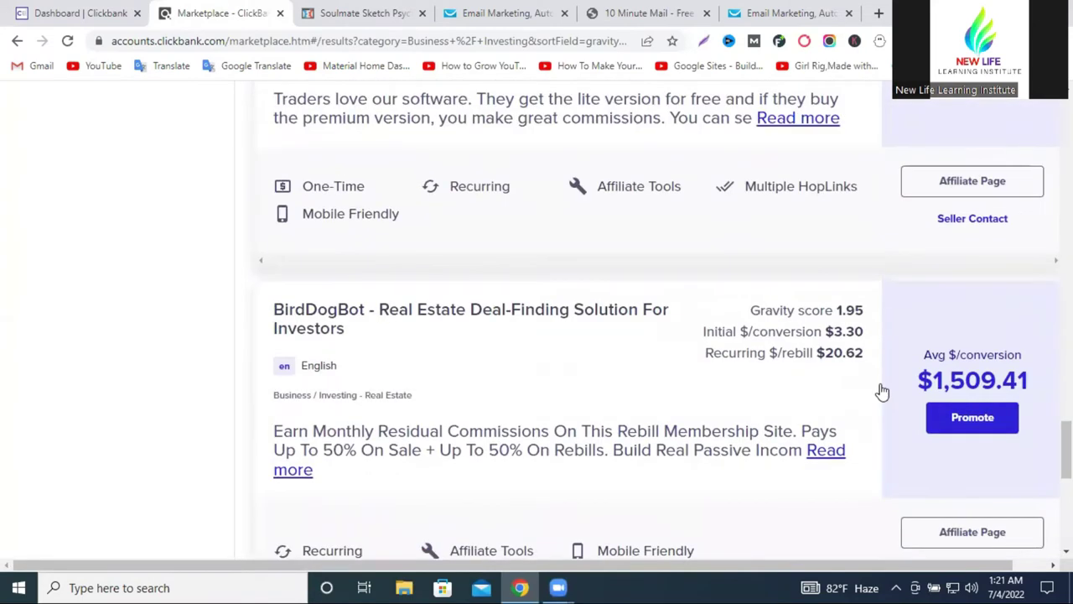
scroll(963, 220, "down", 2)
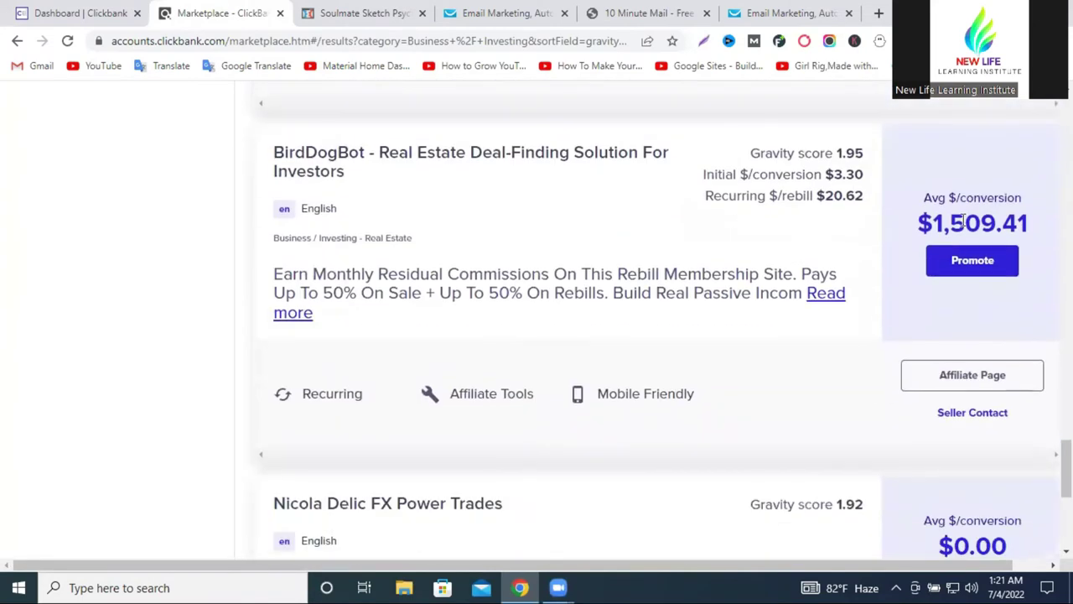
right_click(948, 377)
left_click(963, 388)
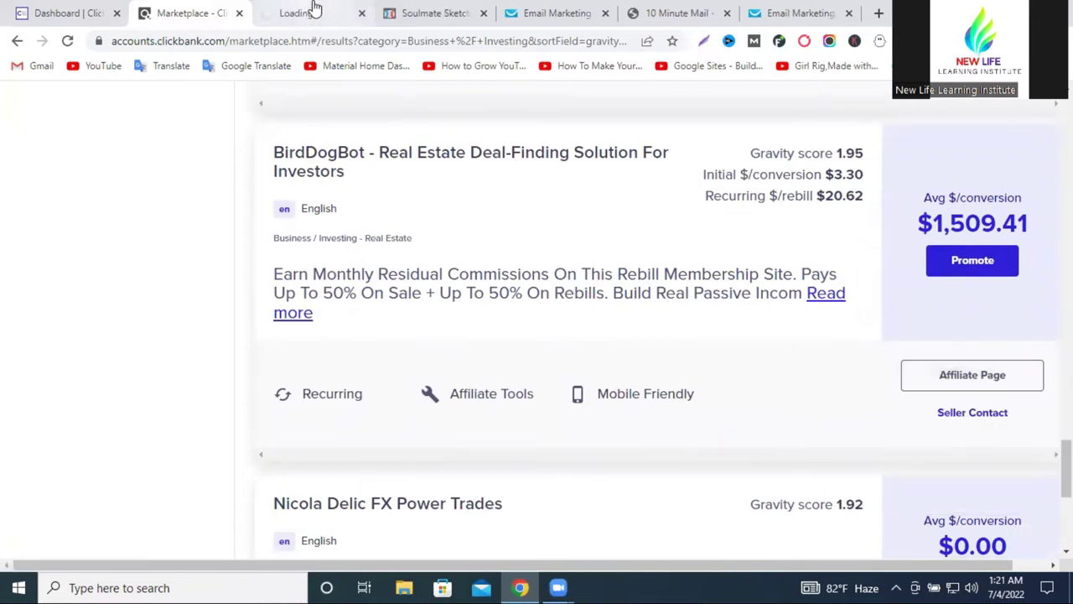
left_click(309, 10)
left_click(193, 10)
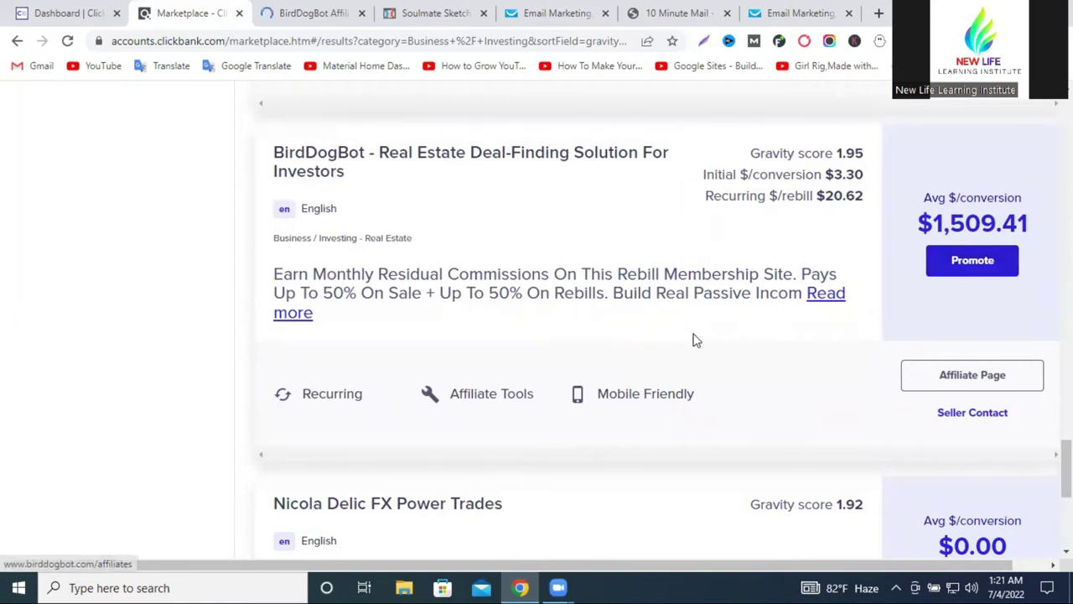
key("ctrl+Tab")
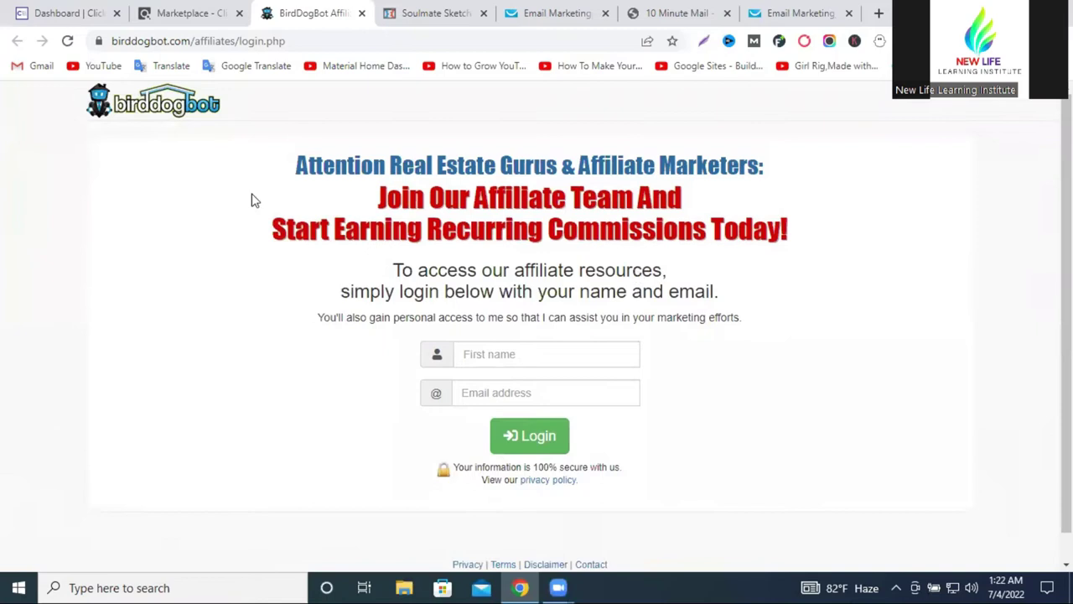
left_click(151, 9)
left_click(361, 13)
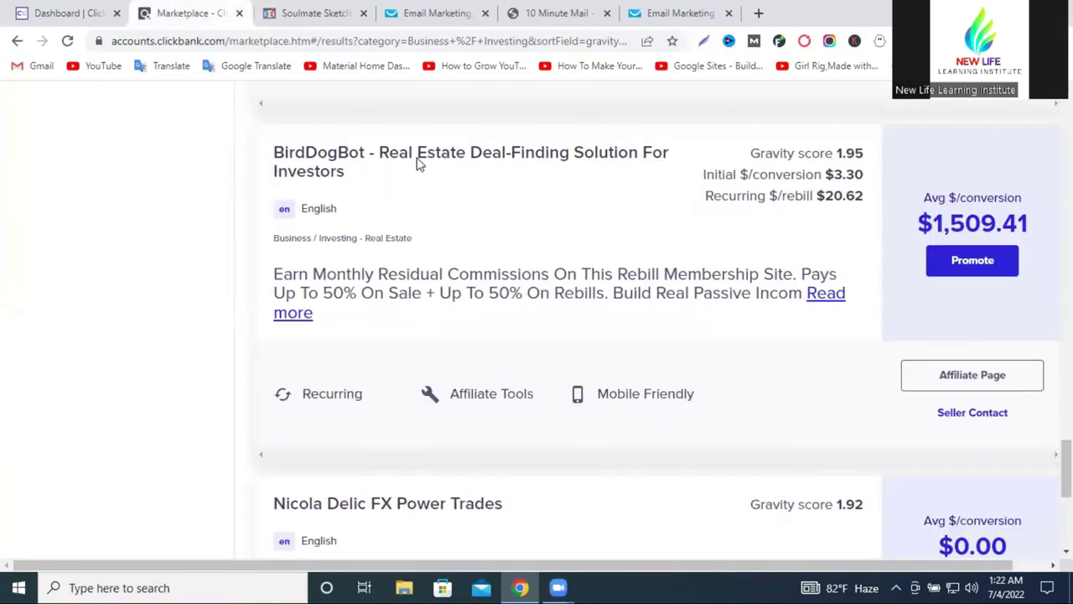
Open the New Launch (Trend Profiteer) affiliate page in a new tab and close the NFT Ninja tab
scroll(648, 273, "up", 4)
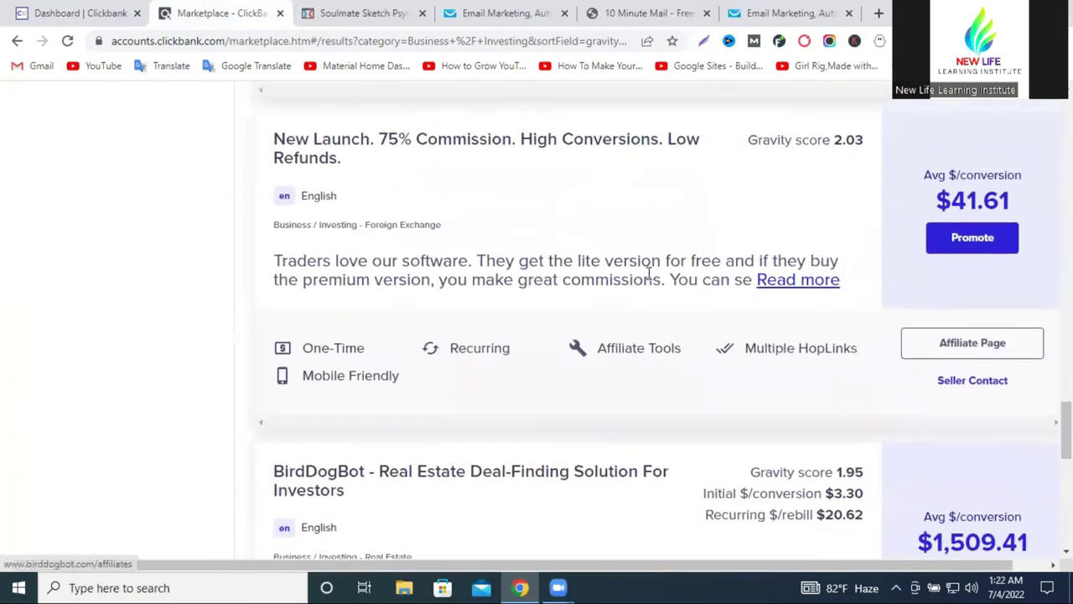
scroll(702, 347, "down", 1)
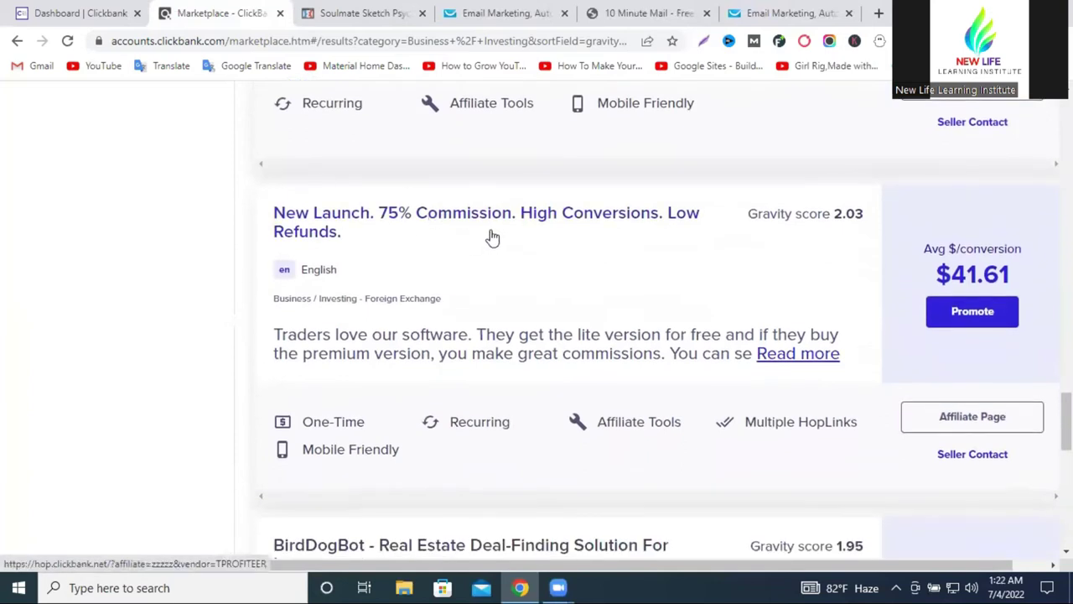
right_click(953, 424)
left_click(961, 427)
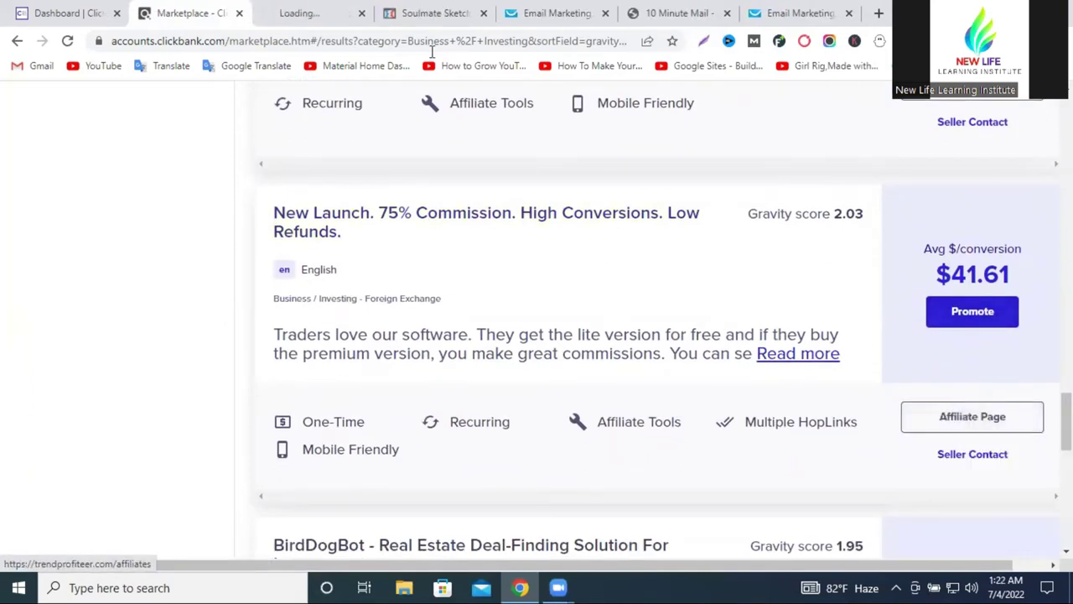
left_click(306, 12)
left_click(485, 13)
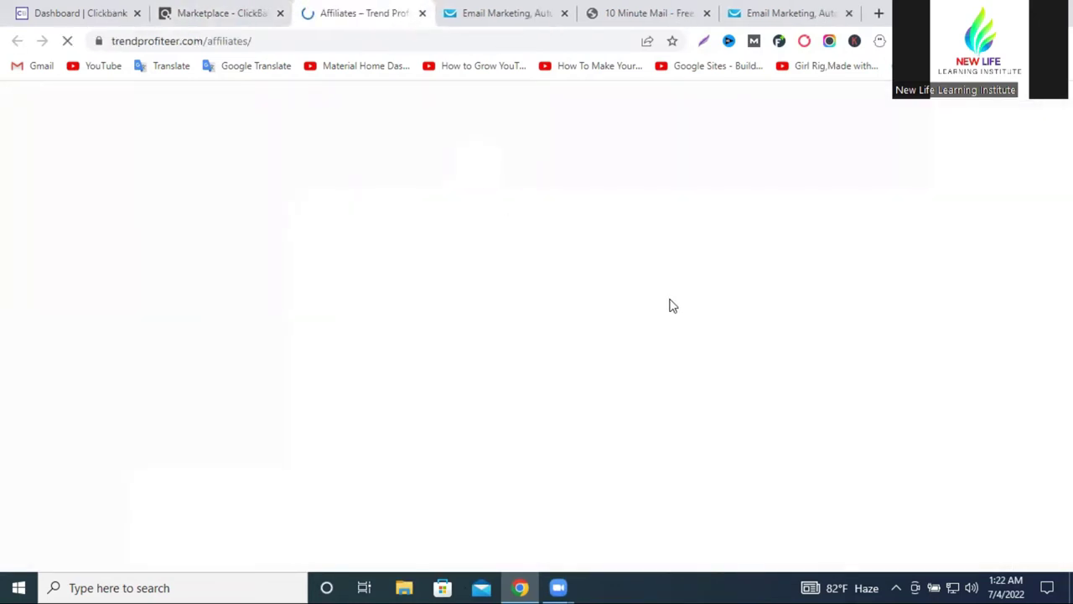
scroll(670, 299, "down", 4)
scroll(587, 298, "up", 4)
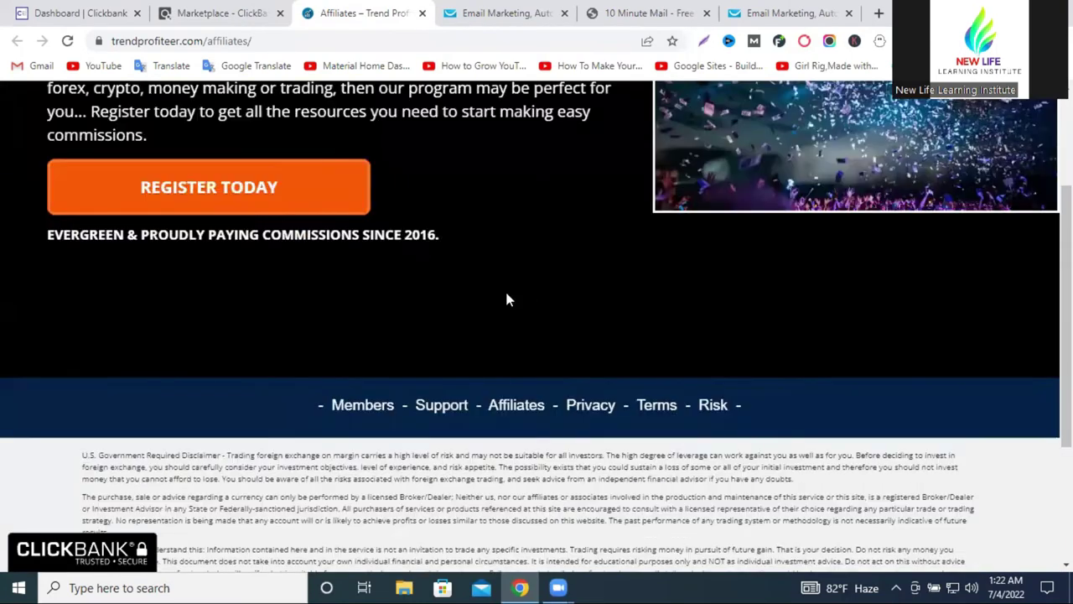
left_click(630, 9)
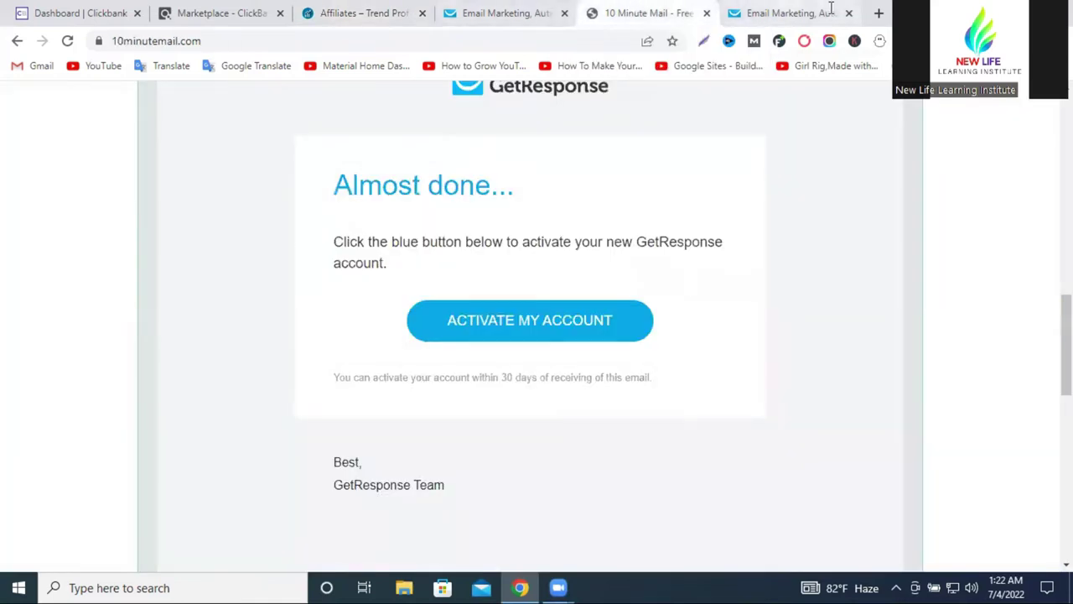
Select the Marketer TV template from GetResponse's landing page gallery
left_click(830, 10)
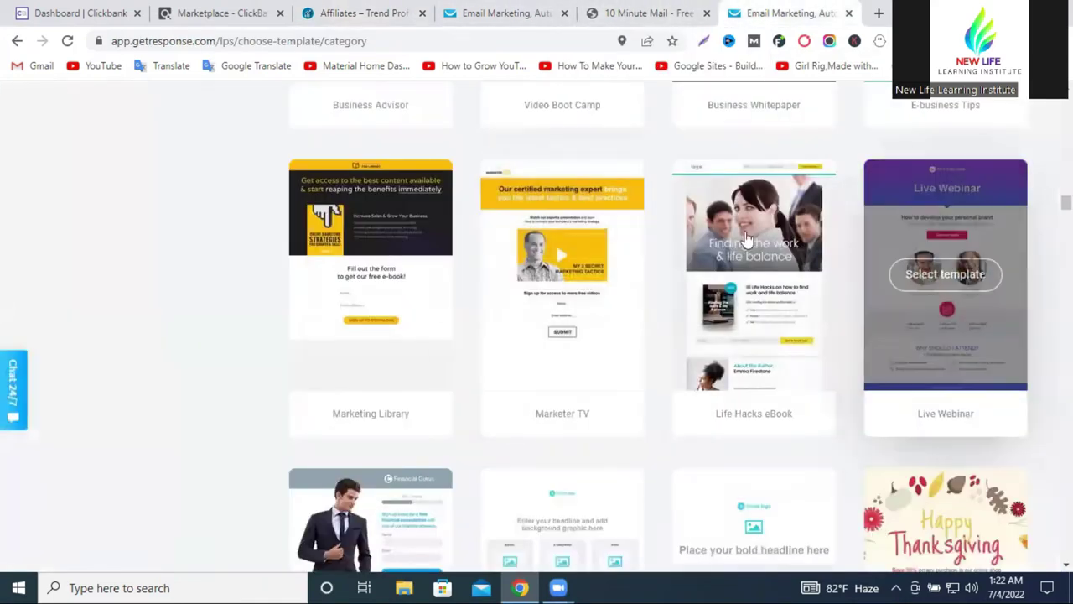
key("ctrl+3")
scroll(653, 268, "down", 2)
scroll(654, 269, "down", 1)
left_click(759, 10)
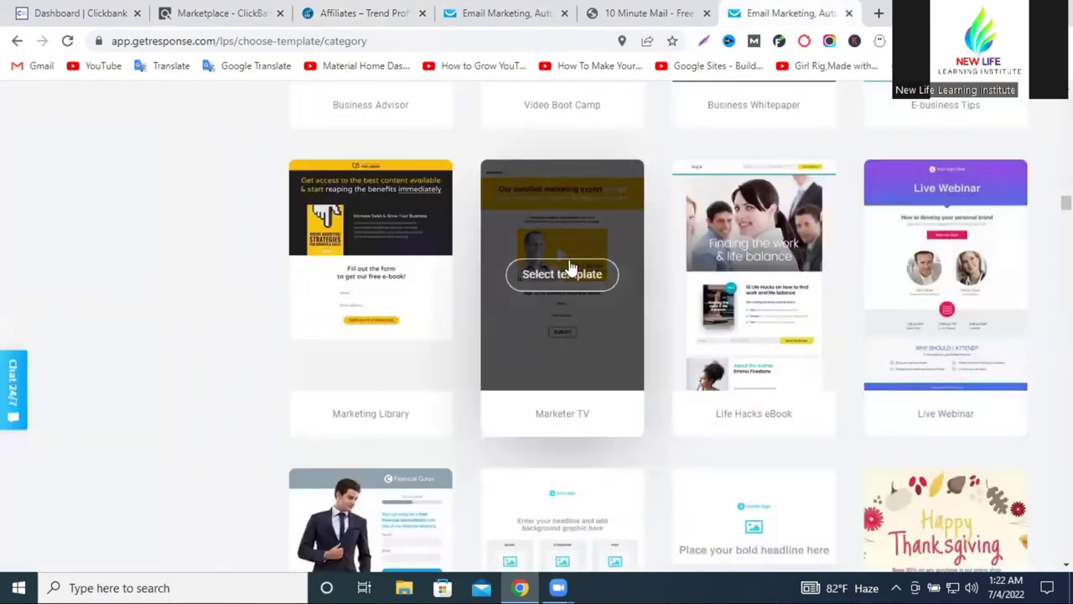
left_click(564, 283)
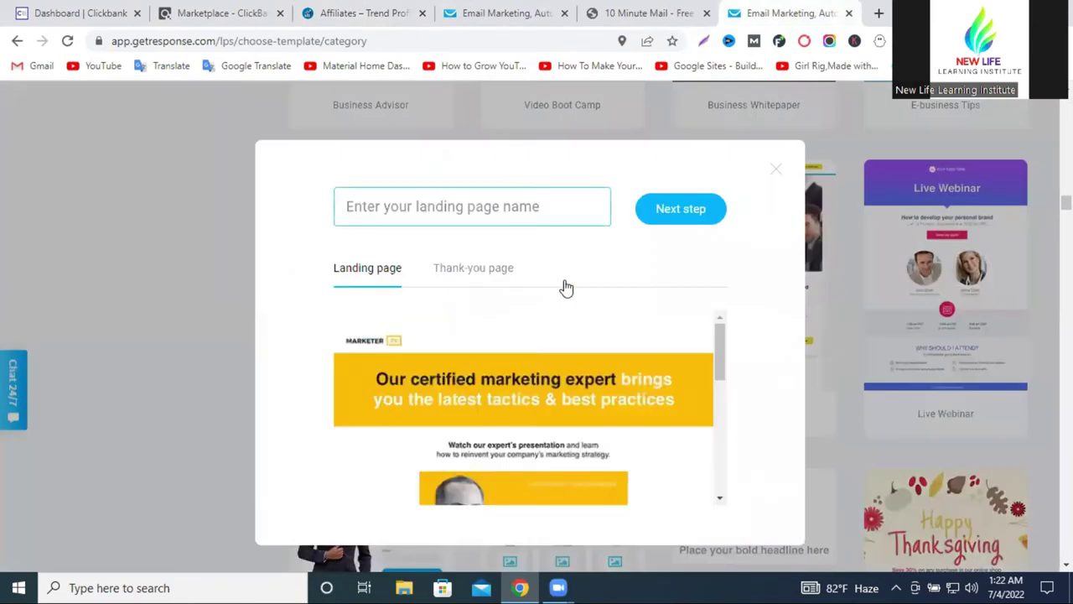
left_click(480, 214)
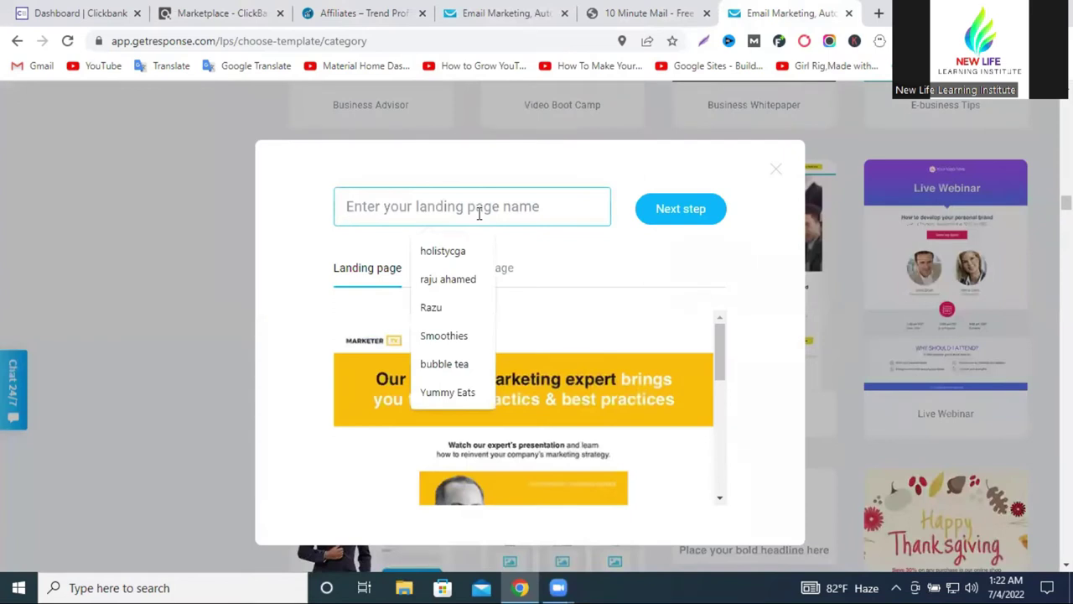
Name the landing page from a saved autofill suggestion and create it
left_click(360, 13)
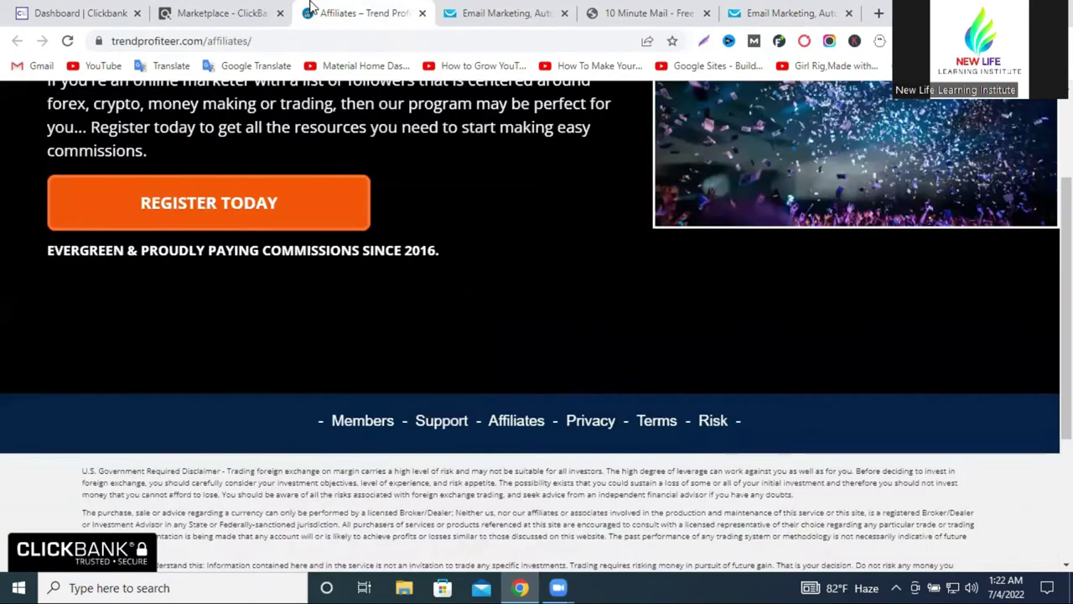
scroll(291, 214, "up", 2)
left_click(216, 13)
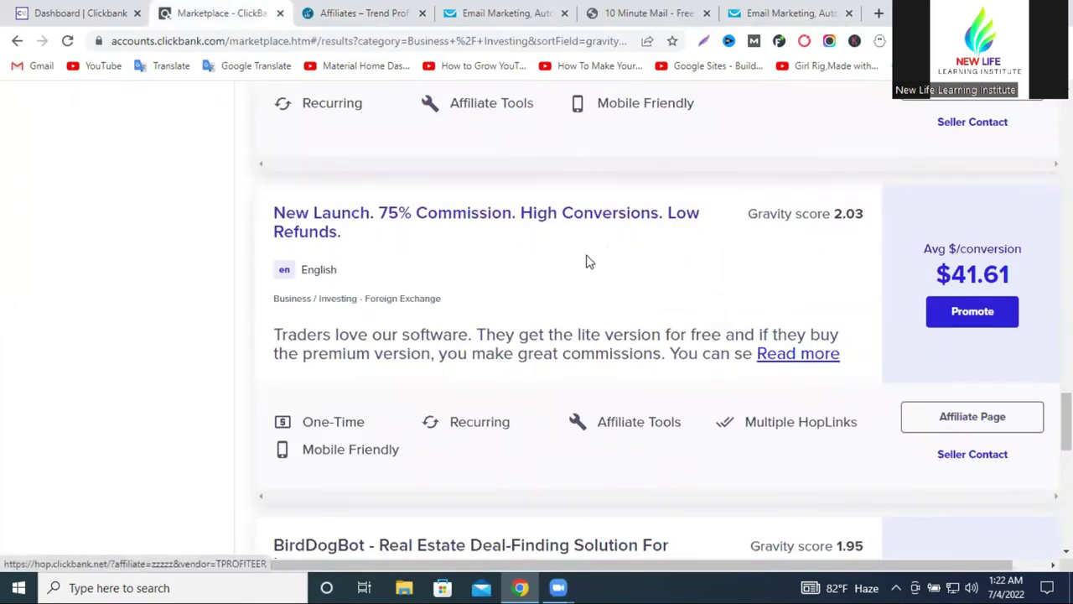
left_click(493, 13)
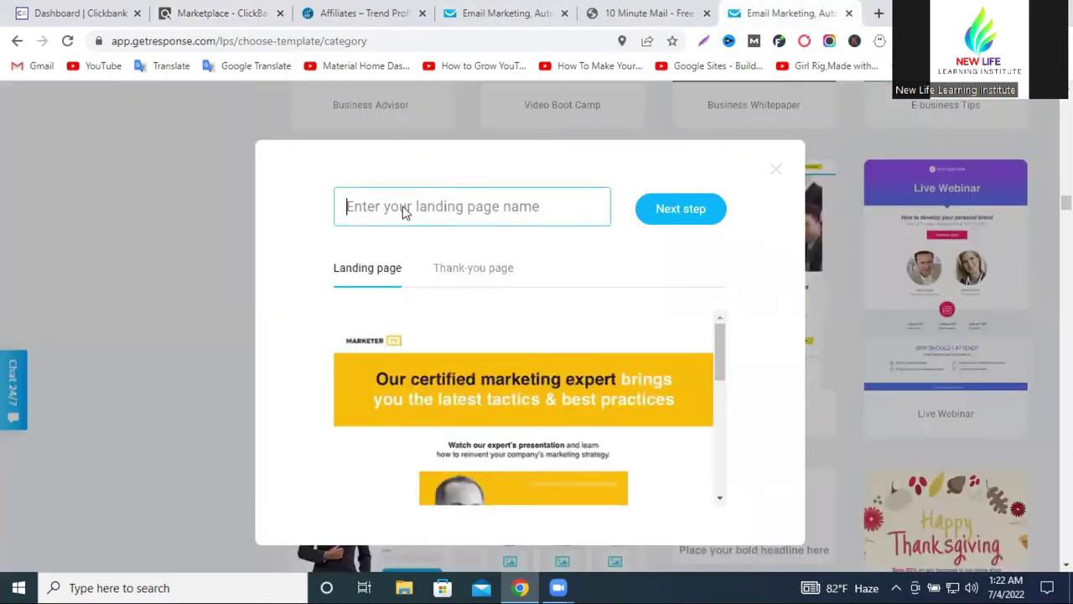
left_click(402, 213)
left_click(453, 280)
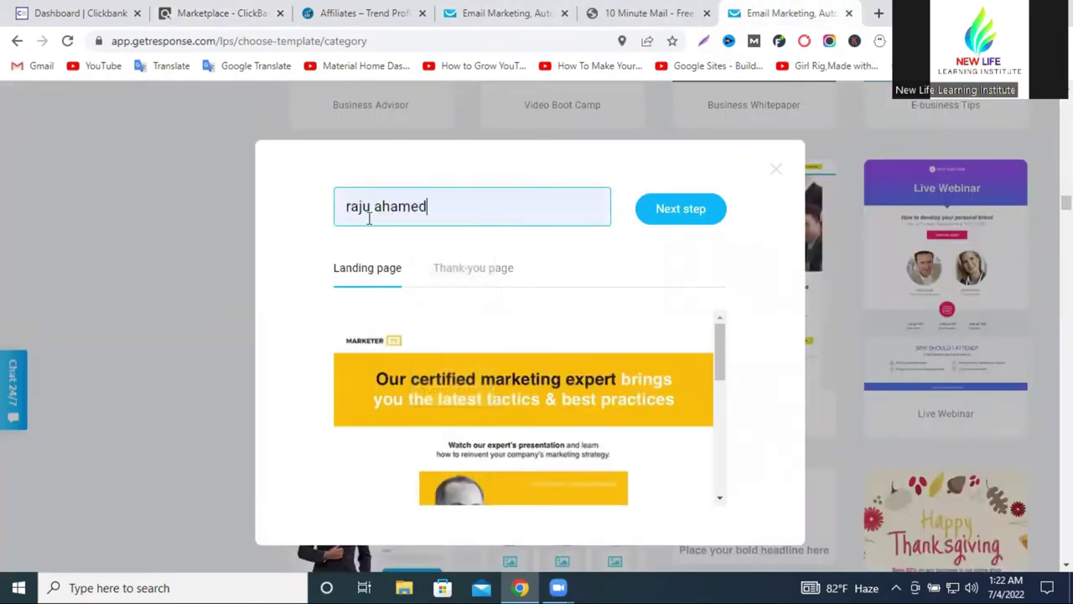
left_click(684, 220)
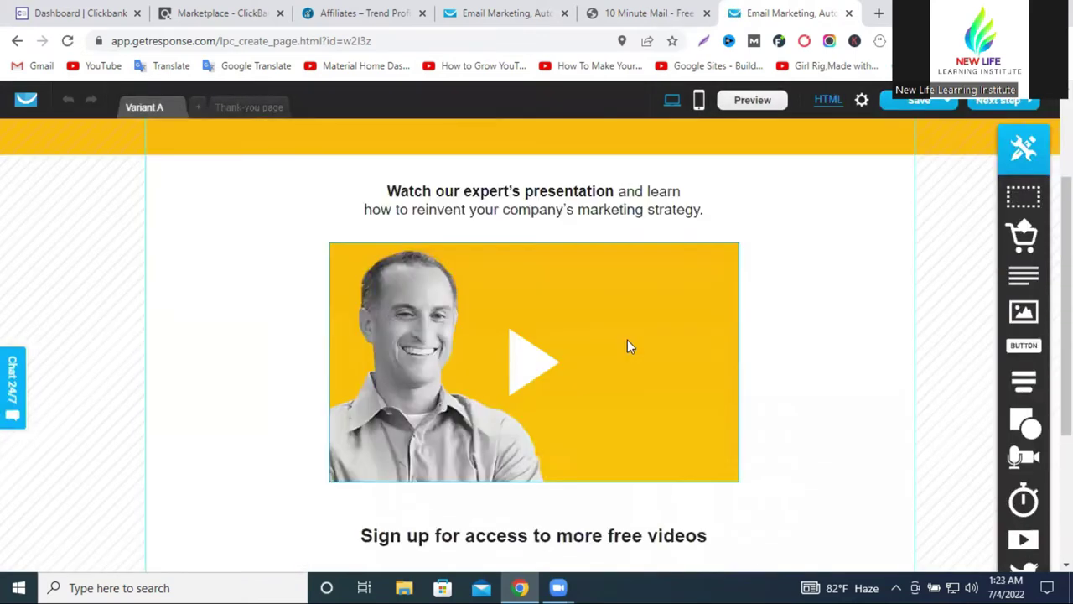
Inspect the MARKETER TV draft's logo and headline block, then bring up the Trend Profiteer affiliates page
scroll(486, 328, "down", 5)
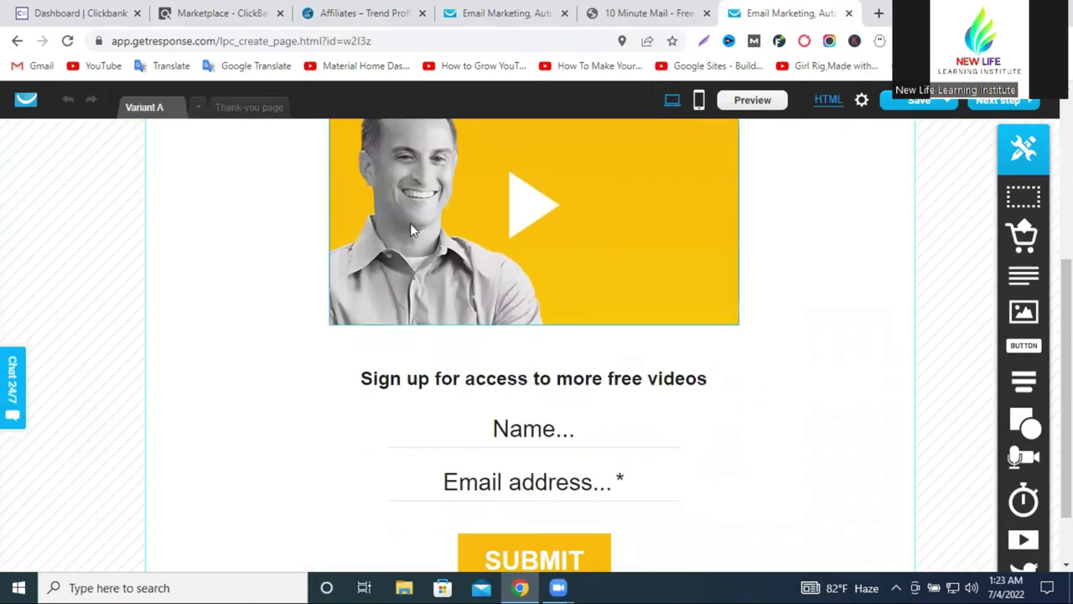
scroll(503, 359, "up", 5)
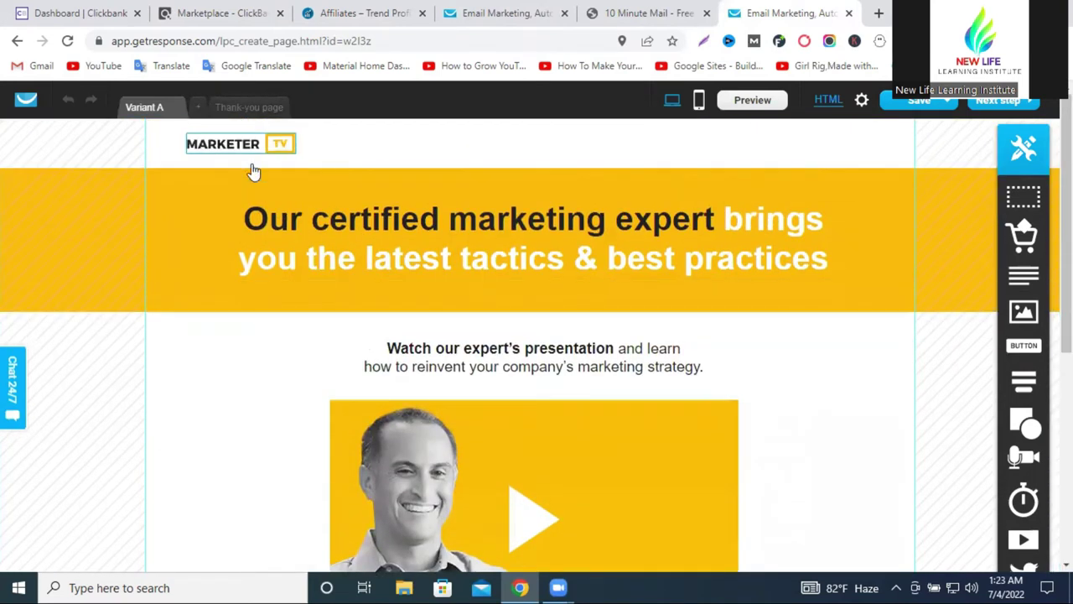
left_click(254, 167)
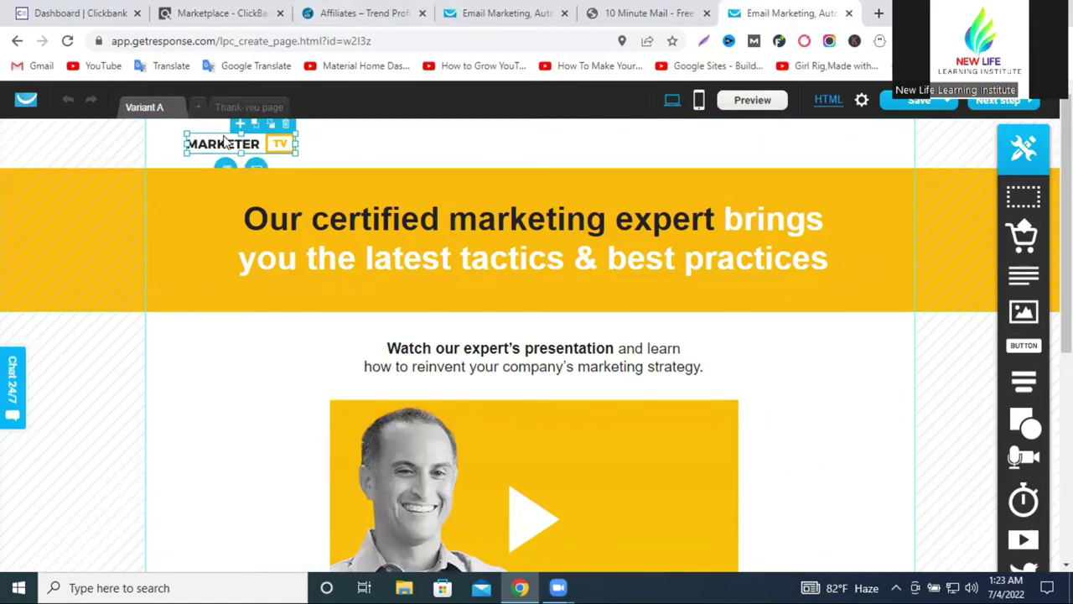
left_click(226, 142)
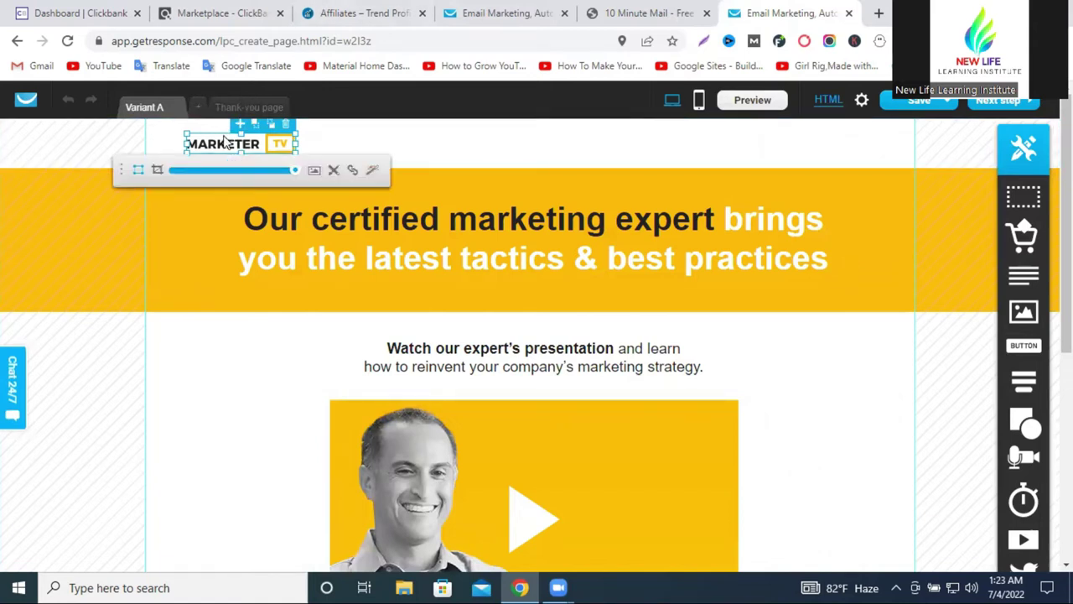
left_click(459, 222)
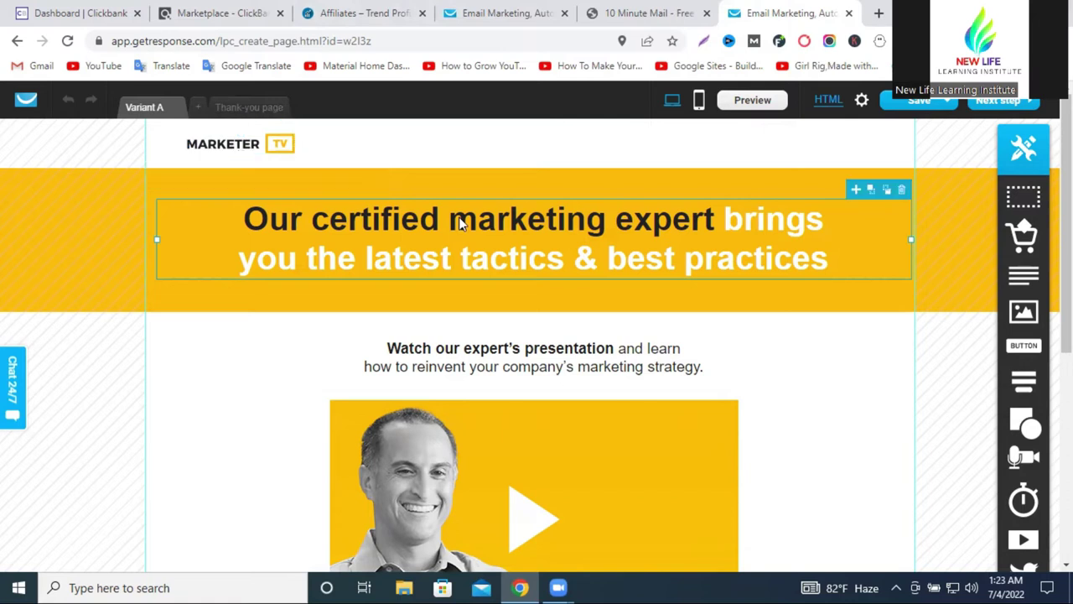
left_click(360, 13)
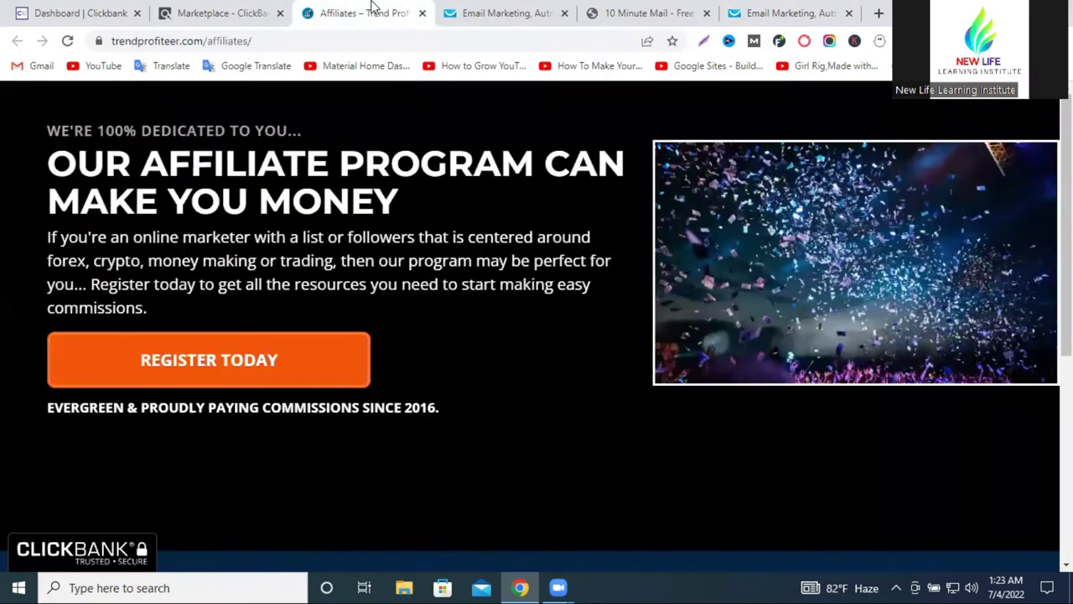
Copy 'Our affiliate program can make you money' and paste it over the template headline
triple_click(212, 198)
right_click(209, 189)
left_click(281, 201)
left_click(759, 13)
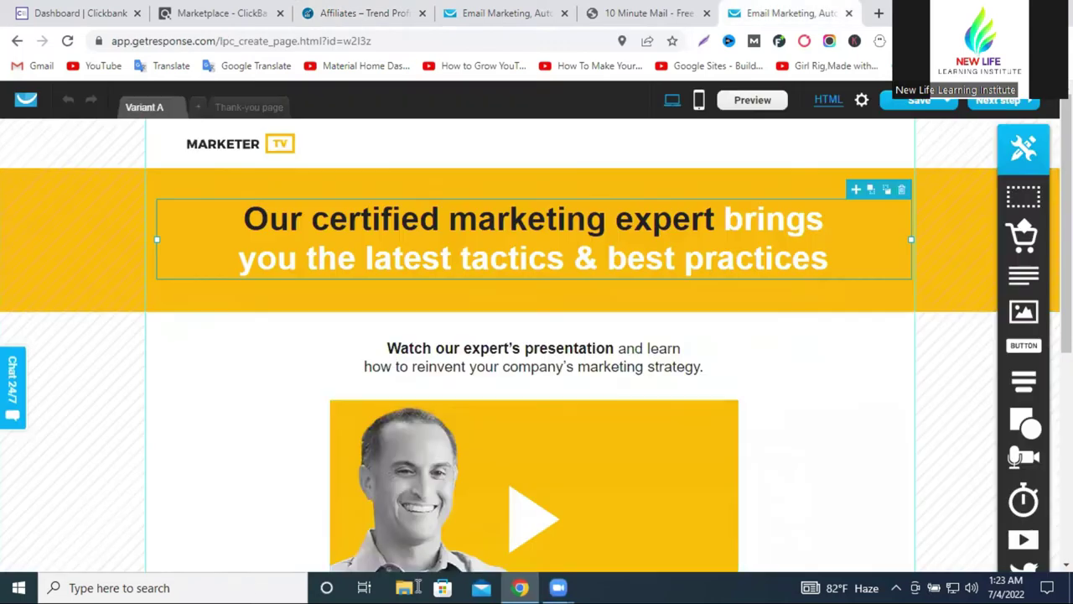
triple_click(388, 233)
double_click(371, 241)
left_click_drag(847, 257, 239, 225)
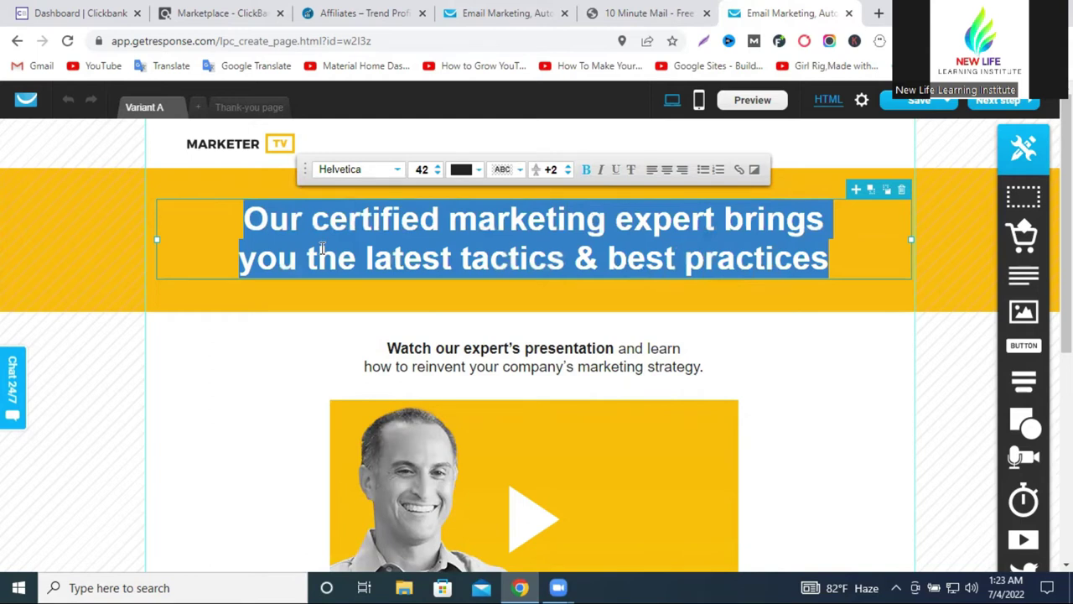
key("ctrl+v")
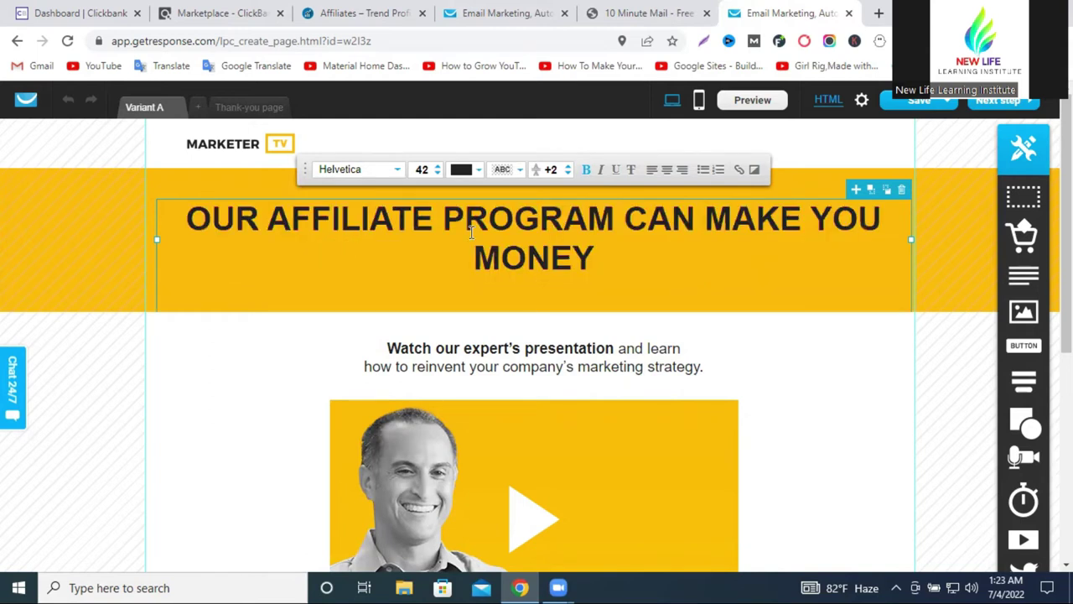
Colour the words 'OUR AFFILIATE PROGRAM' a very light pink
left_click_drag(615, 226, 191, 228)
left_click(461, 170)
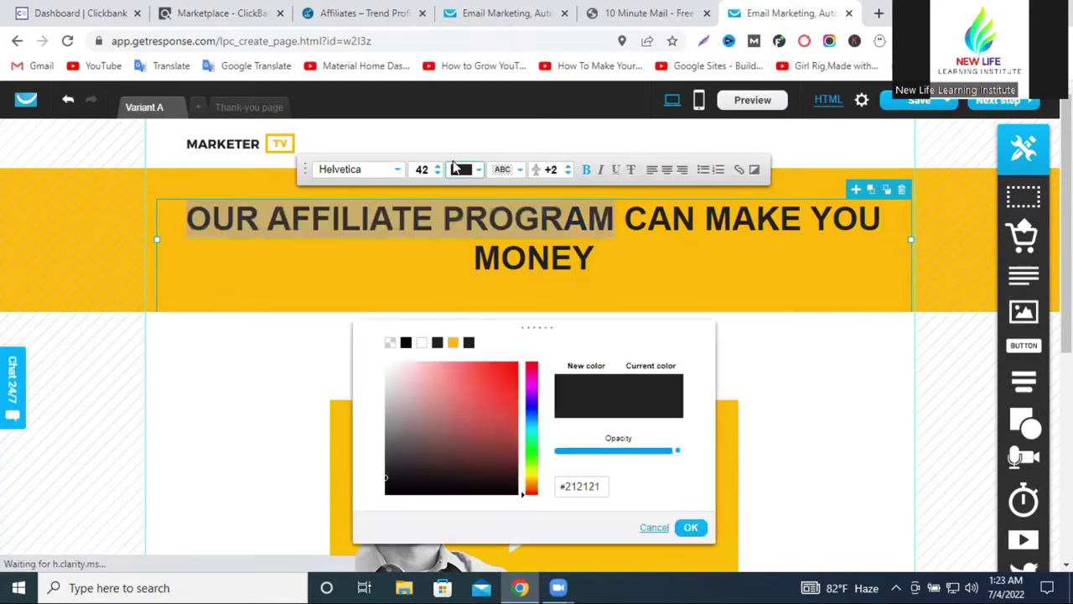
left_click(412, 374)
left_click(395, 363)
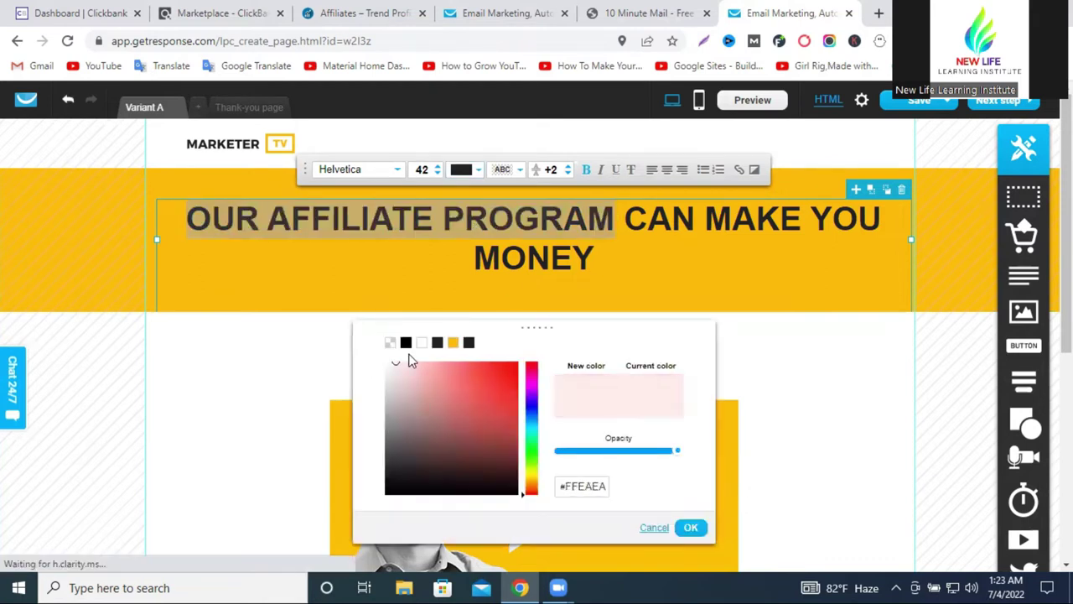
left_click(914, 348)
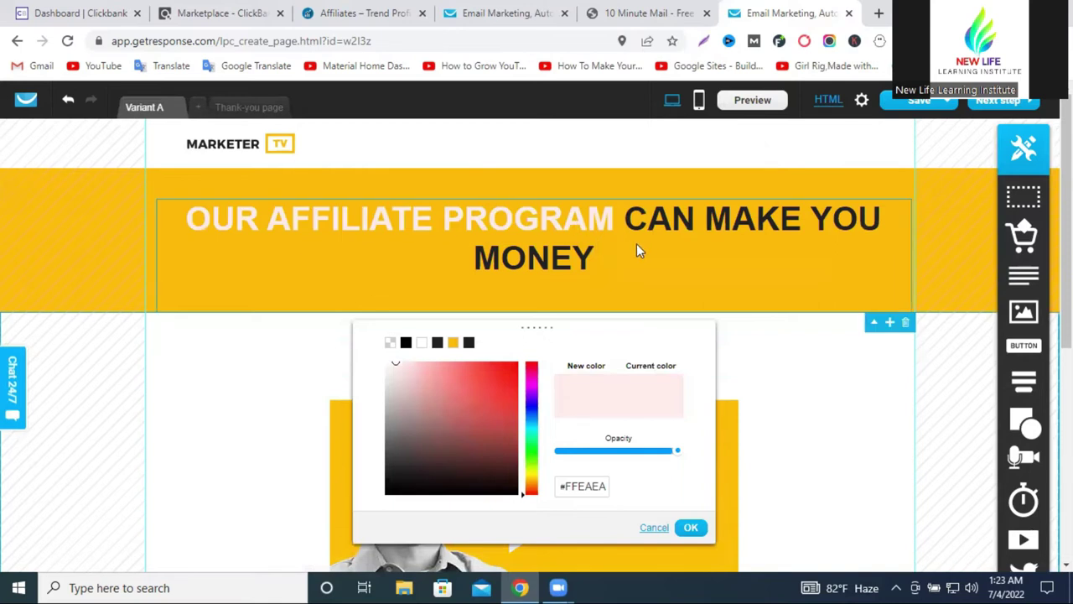
scroll(643, 247, "down", 1)
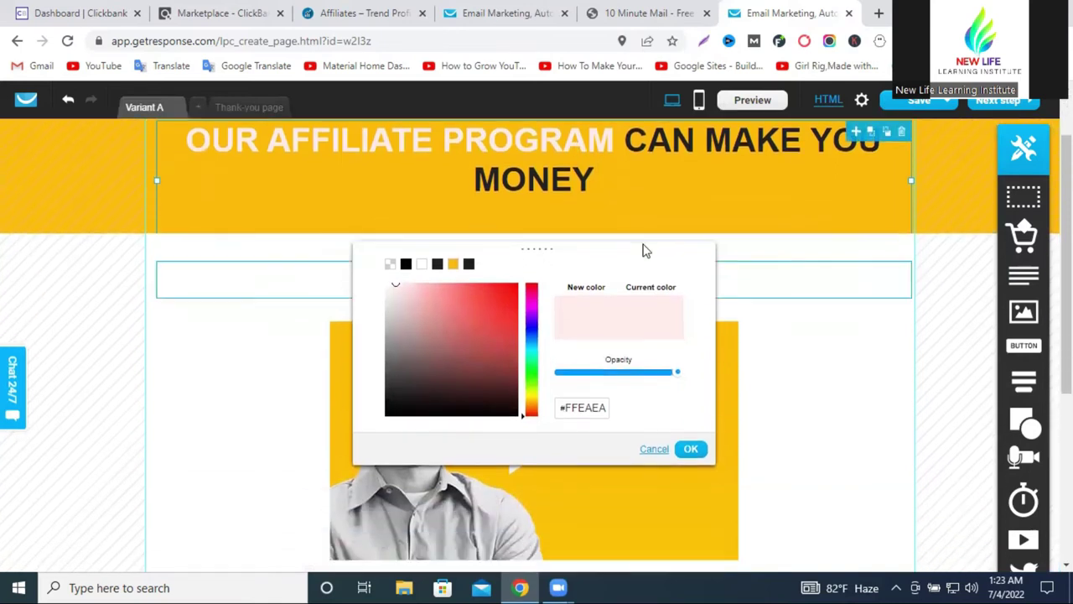
left_click(691, 448)
scroll(738, 436, "up", 1)
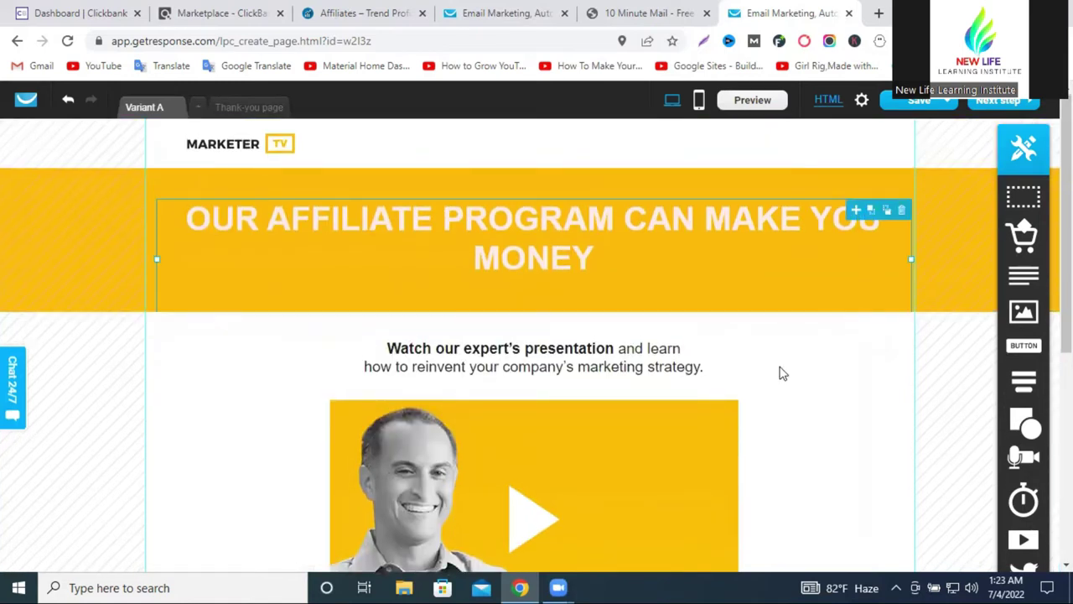
Recolour the whole headline black (#000000)
double_click(587, 255)
left_click(464, 178)
left_click_drag(462, 416, 386, 494)
scroll(585, 465, "down", 1)
scroll(585, 465, "down", 2)
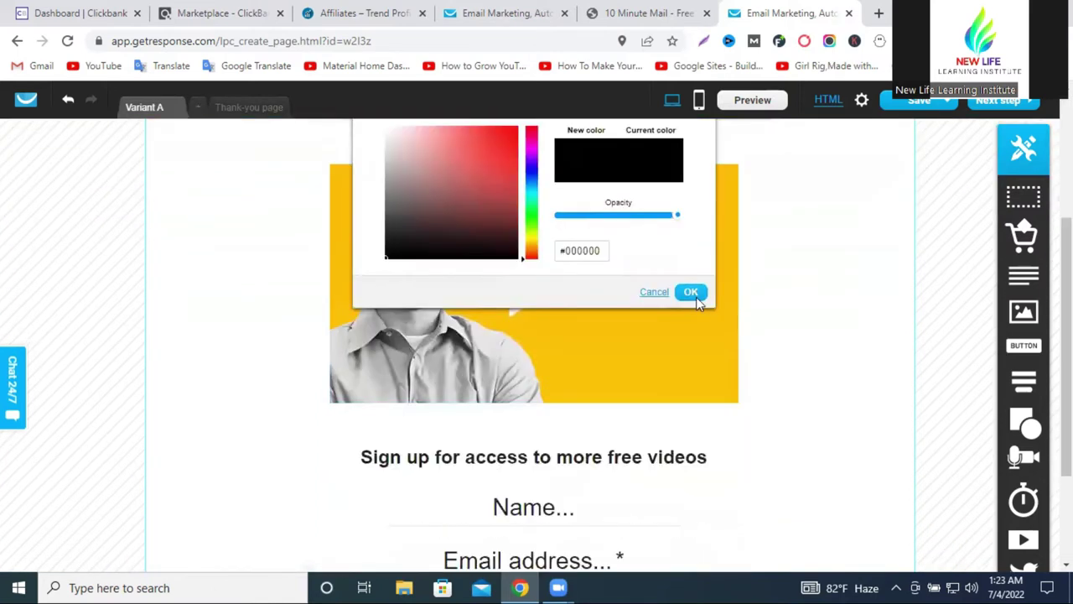
left_click(690, 291)
scroll(864, 314, "up", 1)
scroll(864, 313, "up", 2)
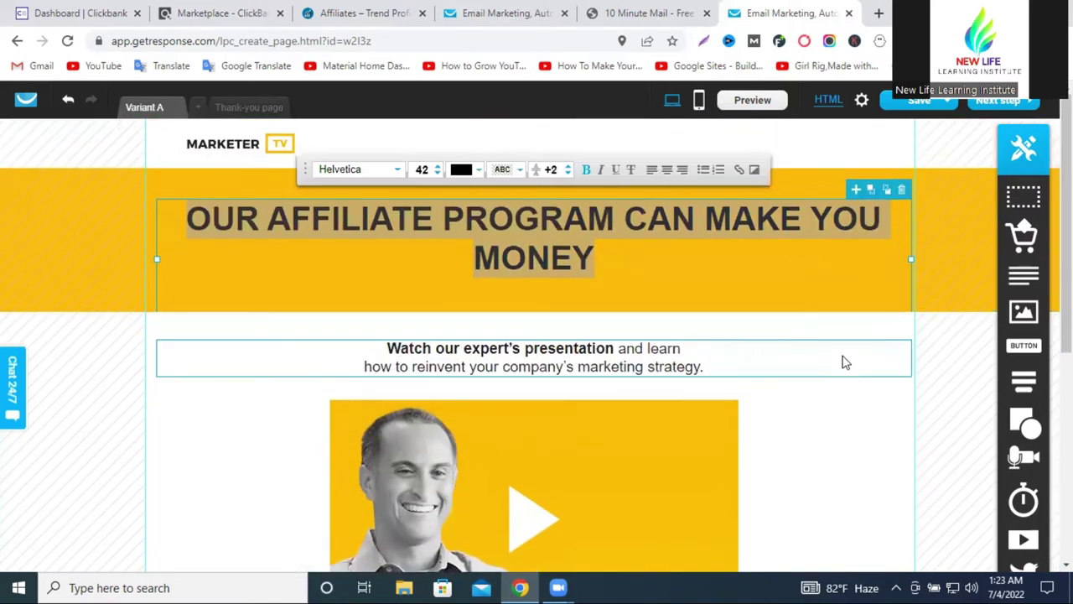
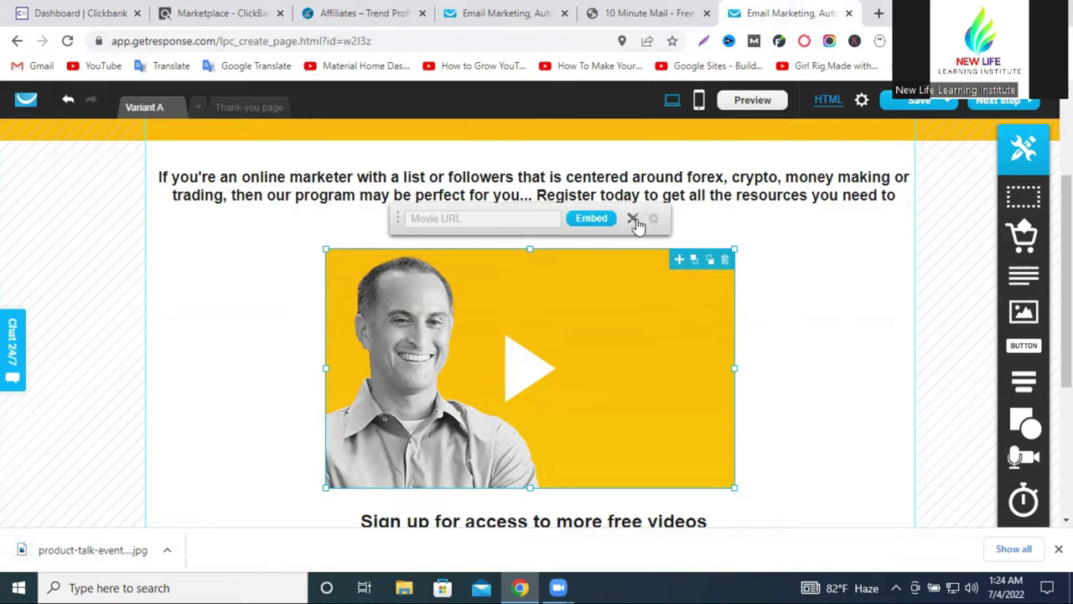
left_click(609, 222)
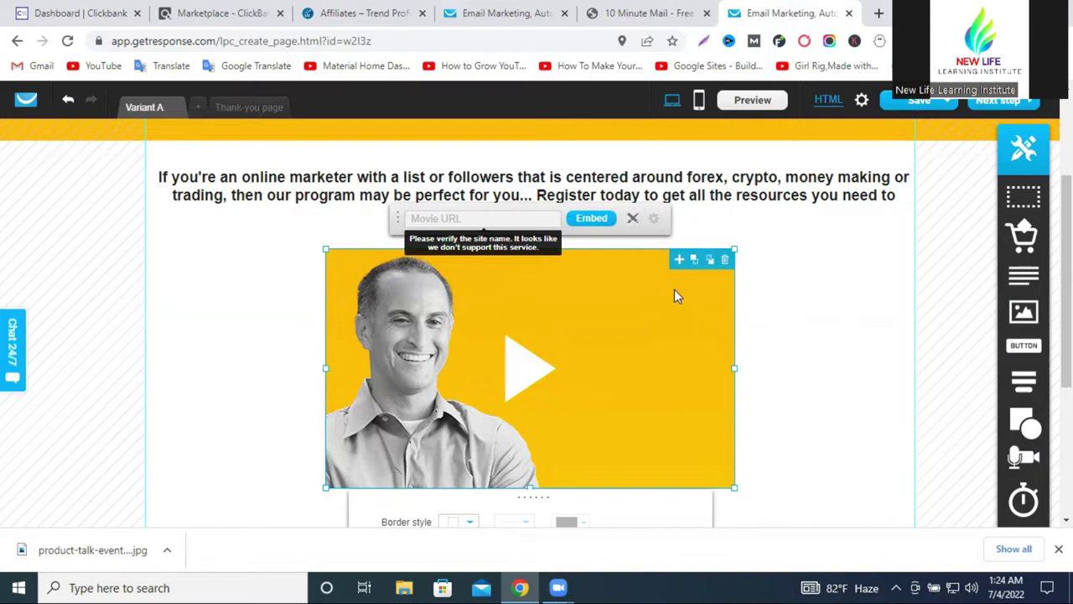
scroll(769, 327, "down", 3)
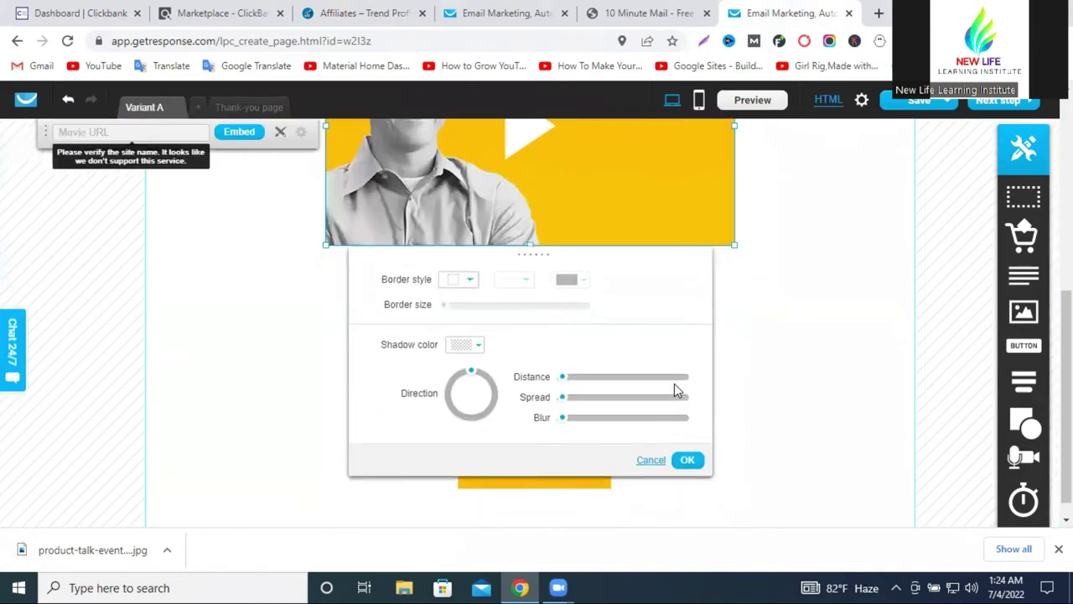
left_click(692, 457)
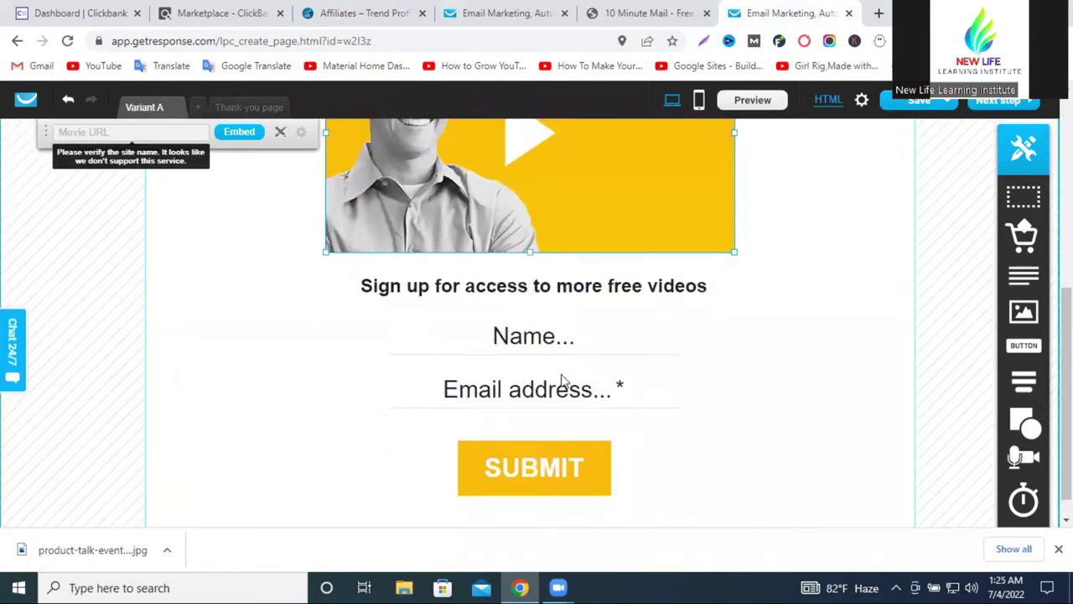
scroll(562, 379, "up", 2)
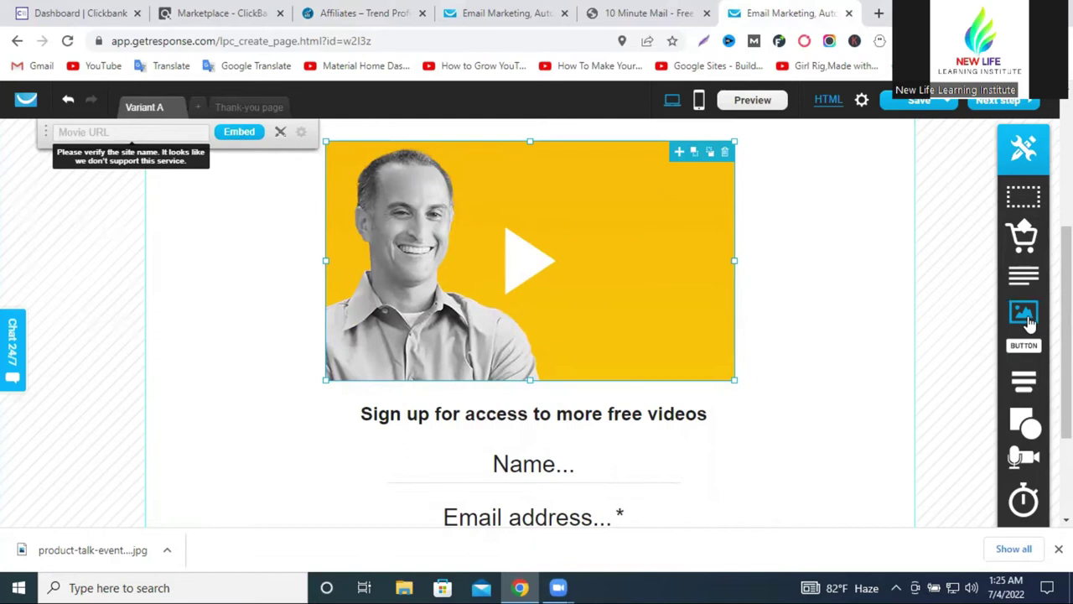
Place a landscape image block over the video and resize it
left_click_drag(1024, 313, 494, 256)
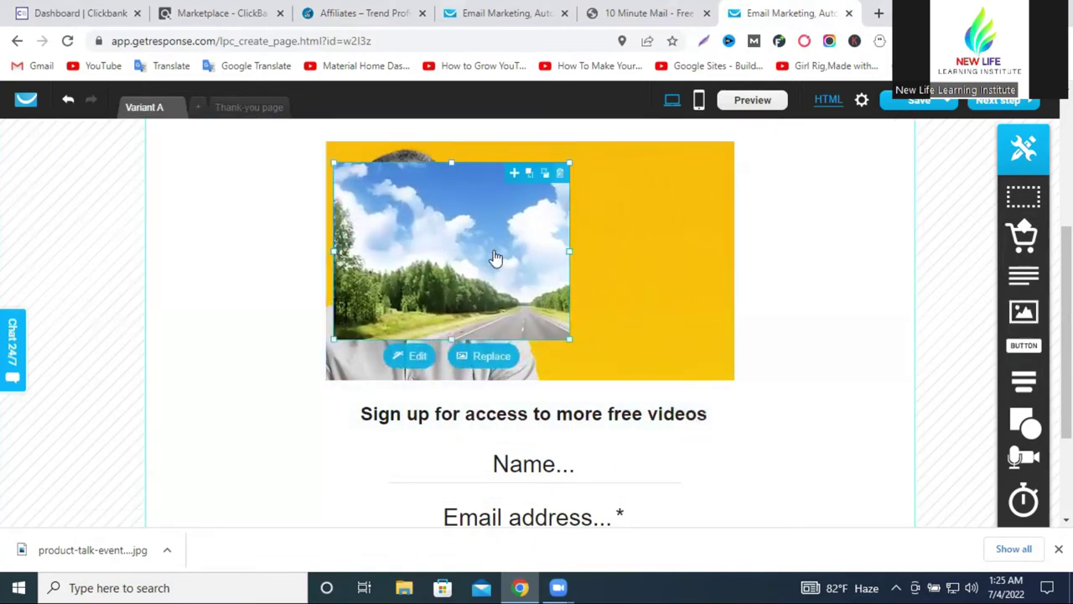
left_click(488, 236)
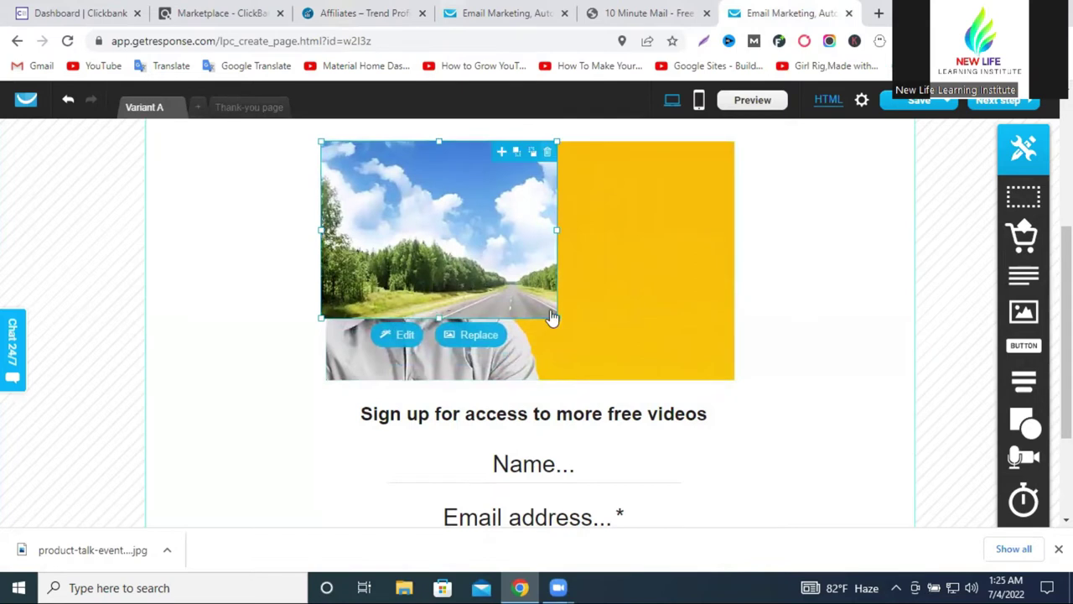
left_click_drag(643, 339, 735, 256)
scroll(735, 257, "up", 3)
scroll(666, 378, "down", 5)
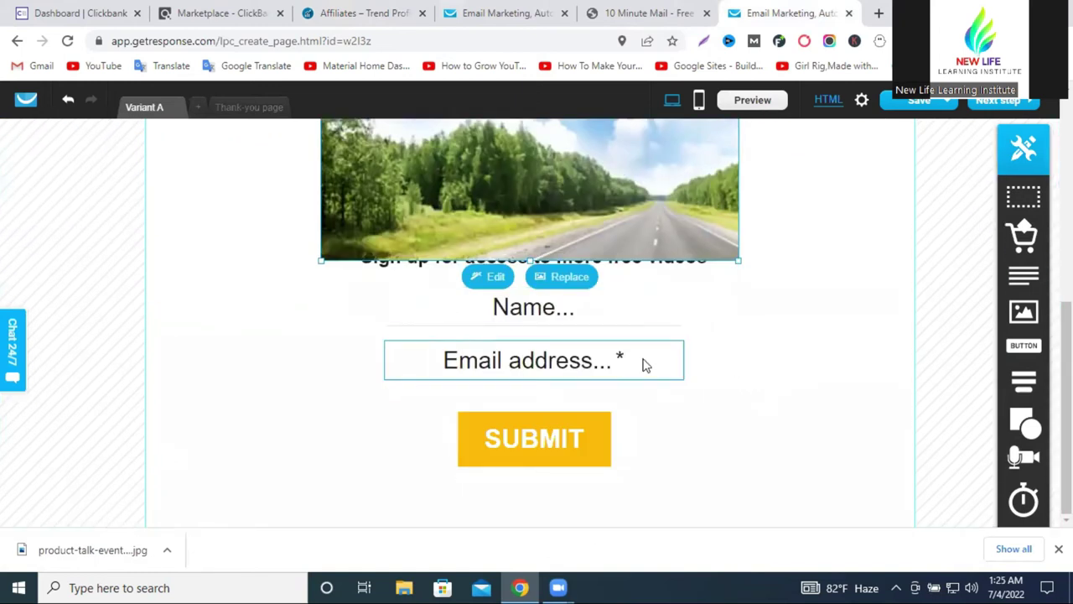
Rearrange the form by shifting the Name and Email fields, centring SUBMIT, and lowering the Sign up text
left_click(543, 433)
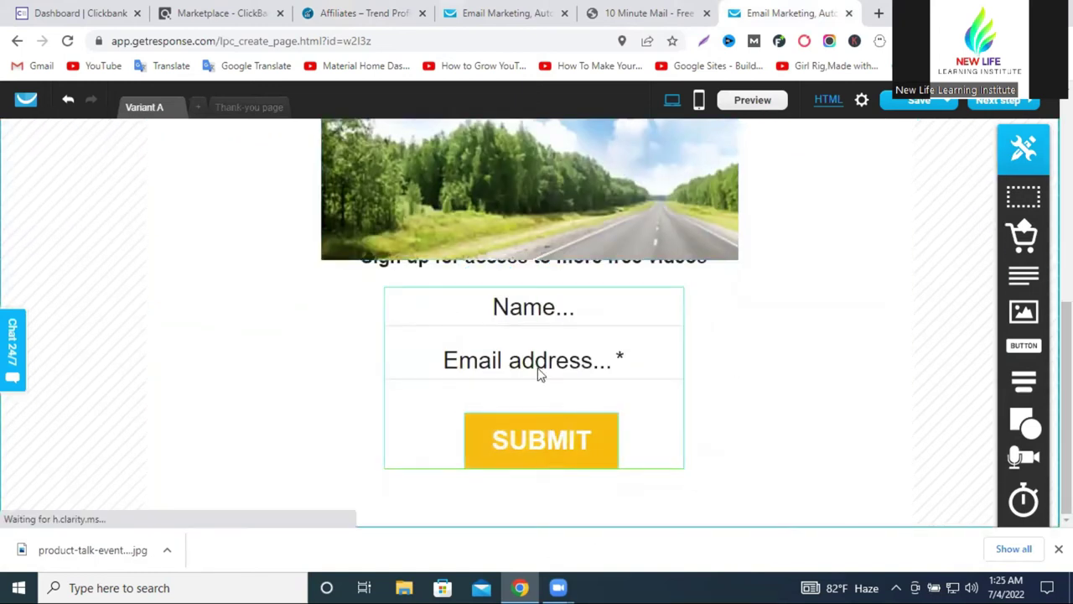
left_click_drag(543, 321, 543, 320)
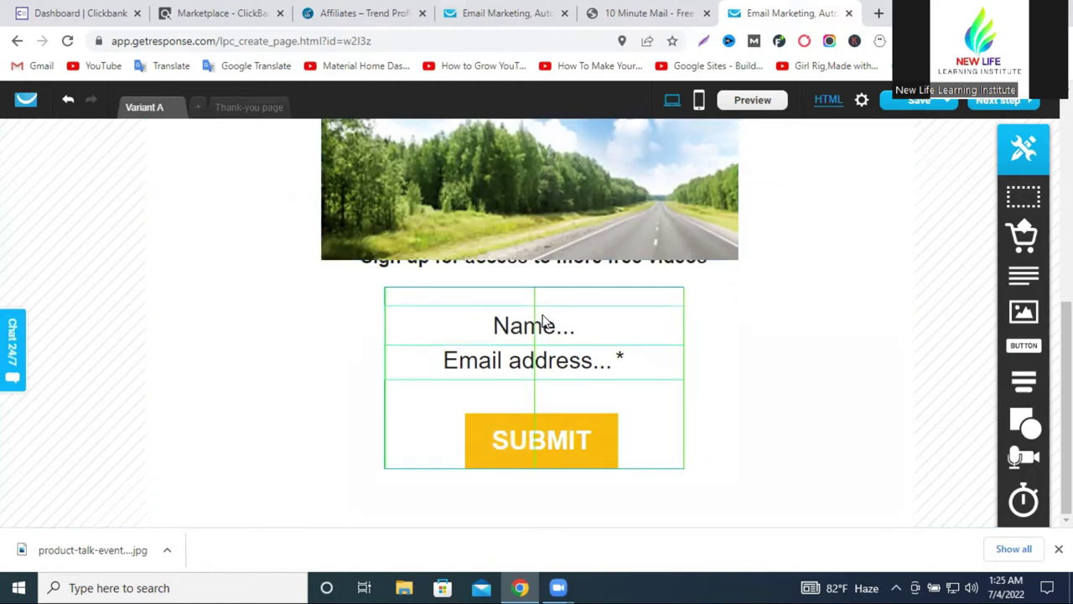
left_click_drag(584, 376, 585, 378)
left_click_drag(566, 443, 563, 448)
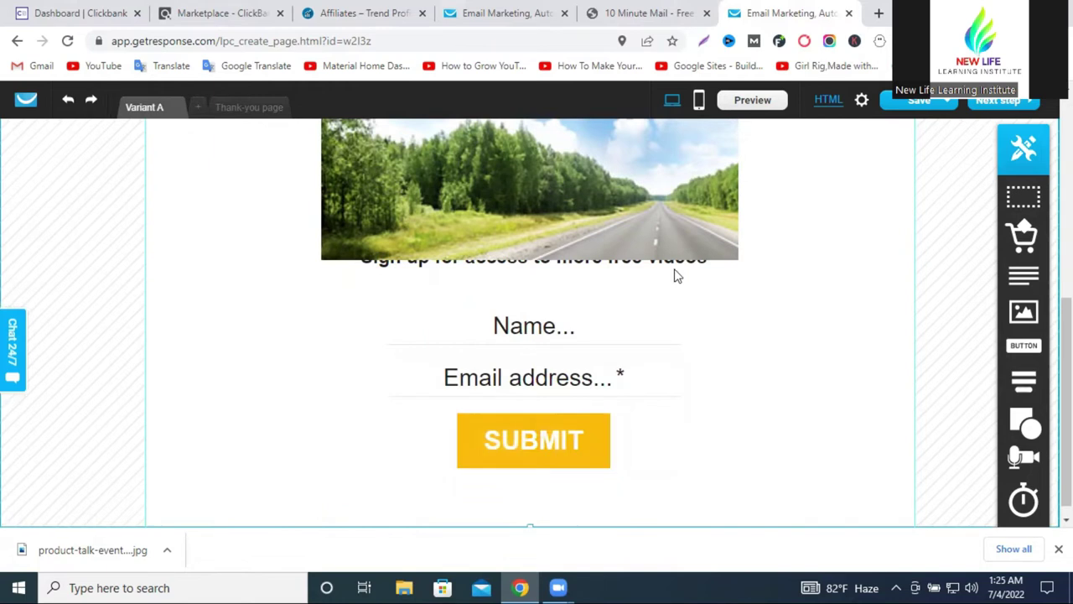
left_click_drag(659, 264, 659, 269)
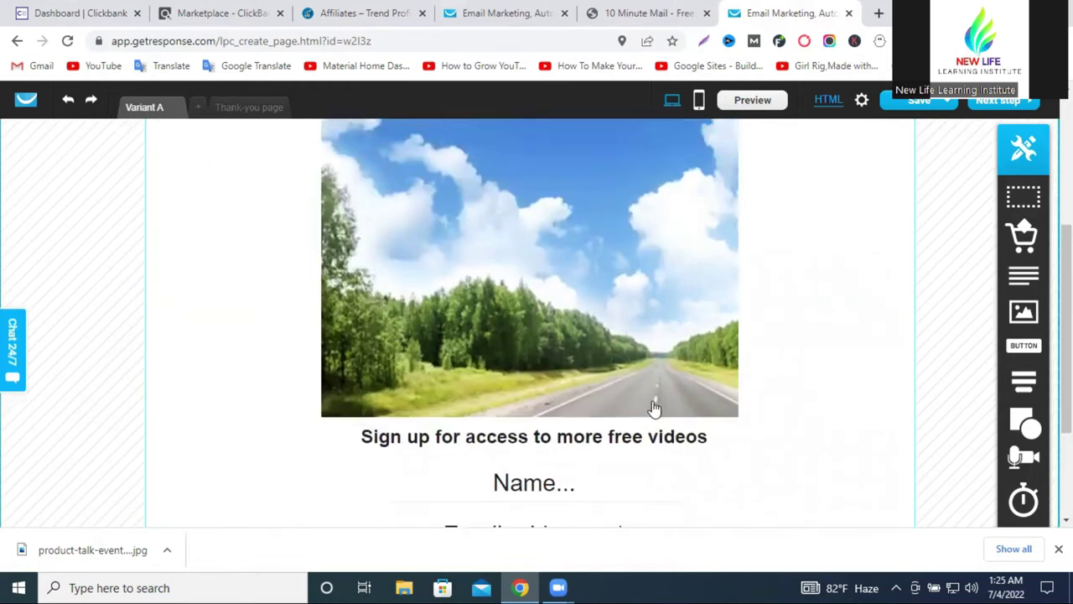
Select the video block and drop a new road-scene image block above the sign-up form
left_click(591, 364)
double_click(597, 363)
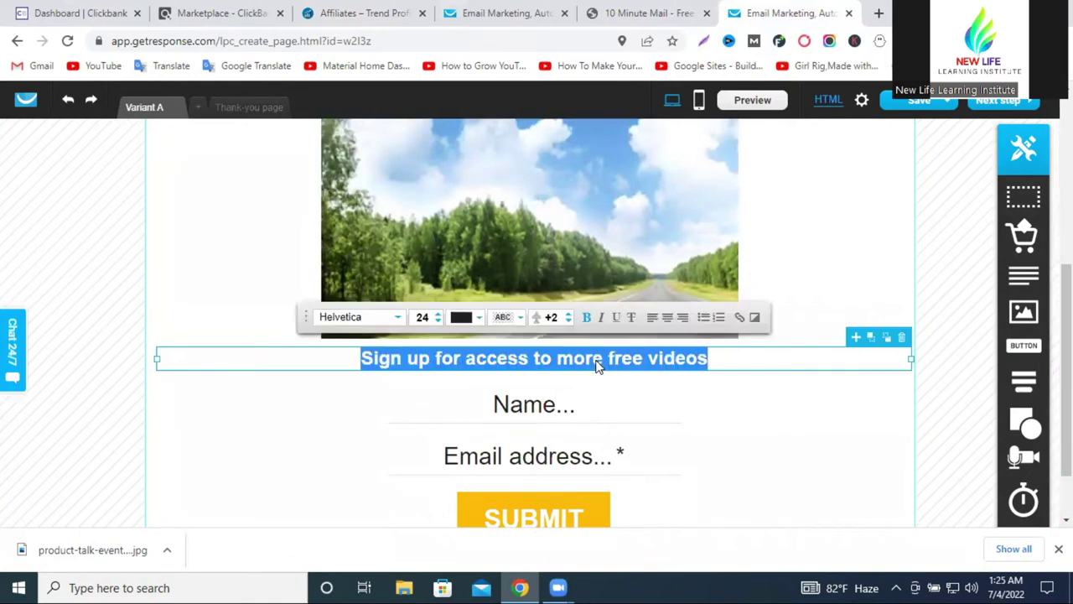
left_click(625, 232)
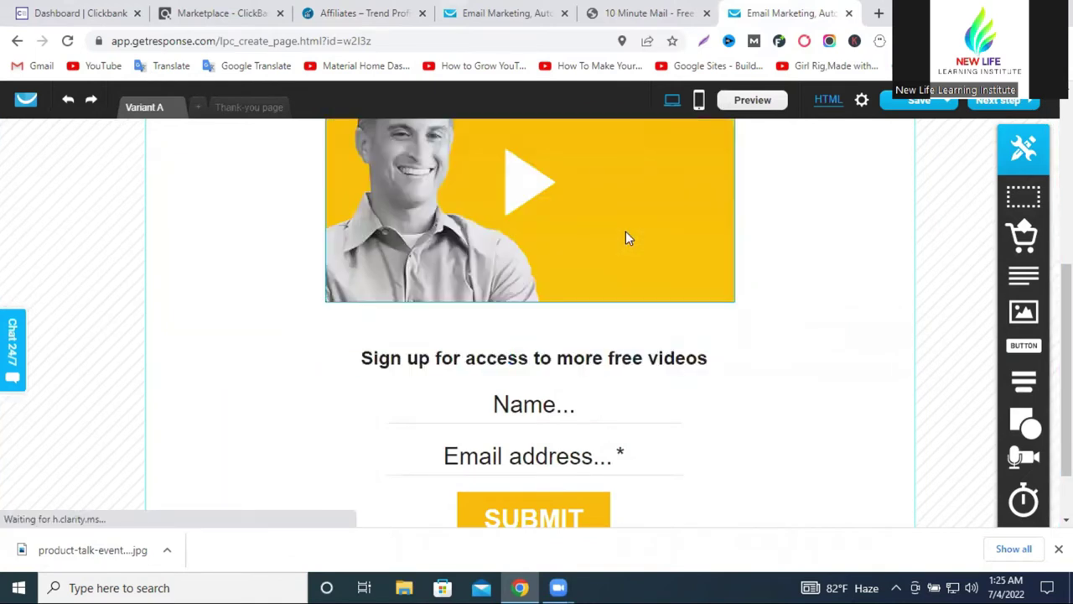
scroll(618, 240, "up", 2)
scroll(618, 239, "down", 2)
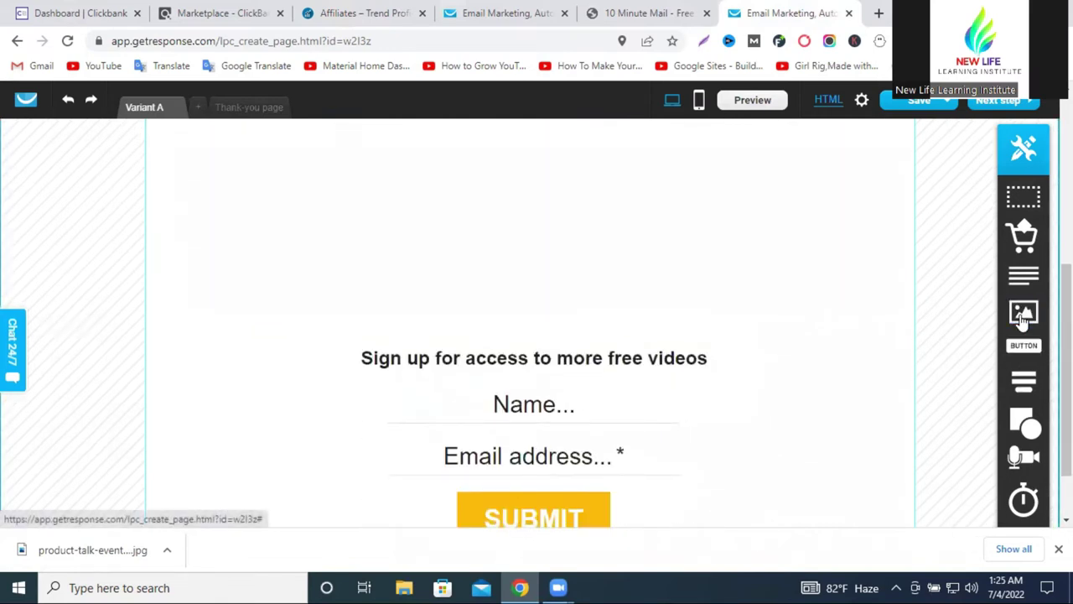
scroll(712, 300, "up", 2)
scroll(712, 301, "down", 2)
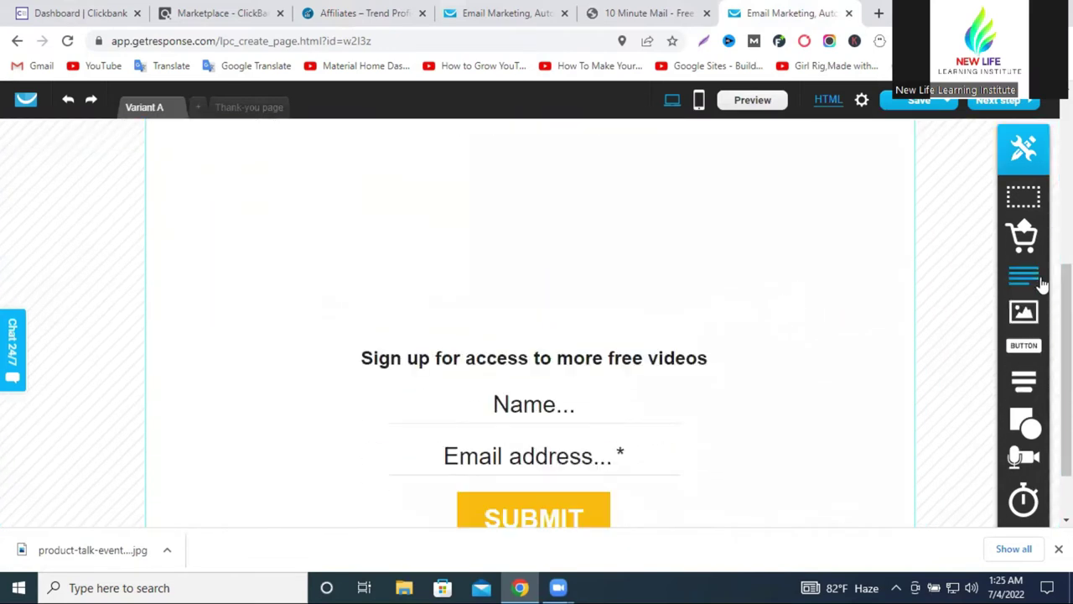
left_click_drag(1028, 322, 536, 224)
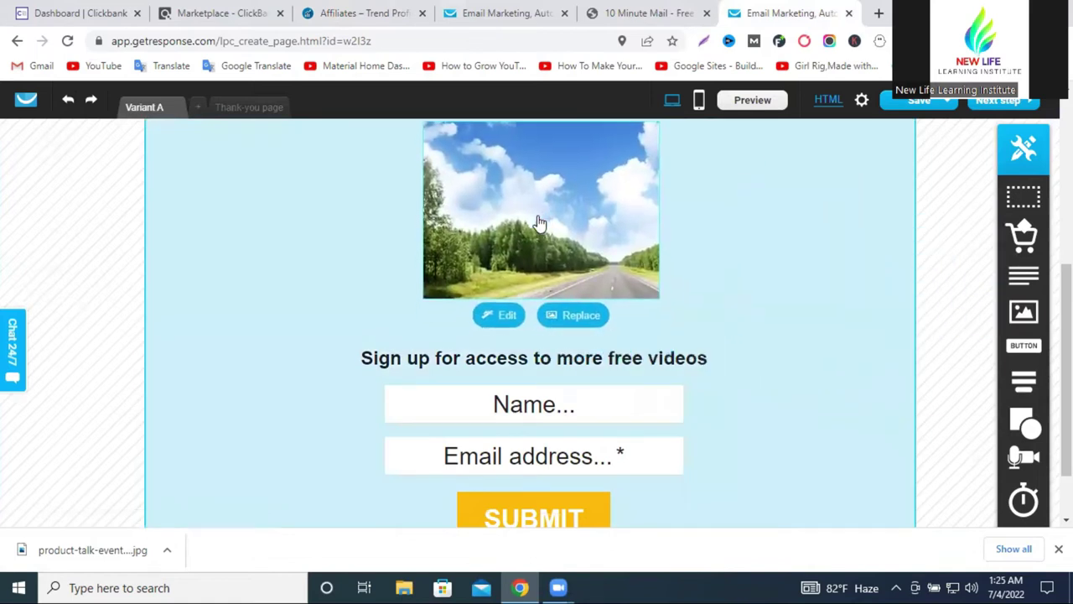
scroll(540, 223, "up", 2)
scroll(570, 376, "down", 1)
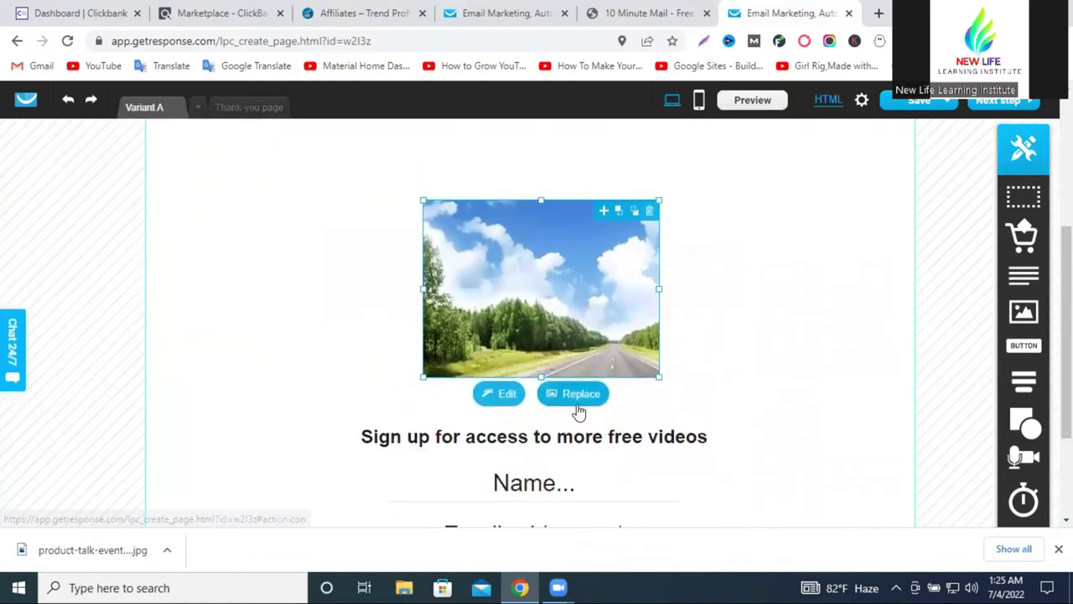
Replace the image by uploading the confetti event JPG from Downloads
left_click(579, 394)
scroll(399, 292, "down", 2)
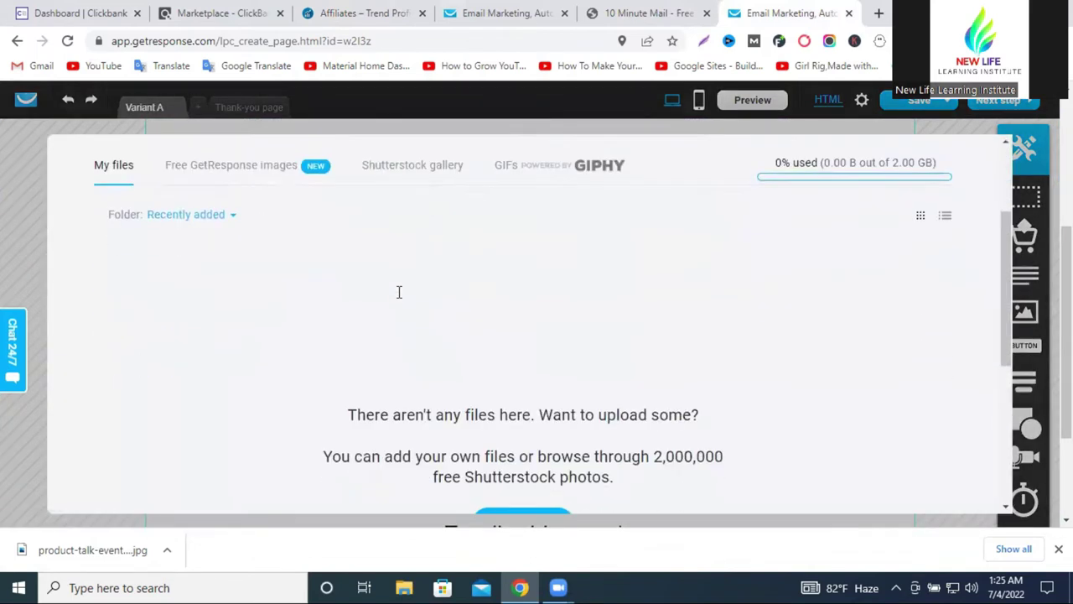
scroll(399, 291, "down", 2)
left_click(523, 369)
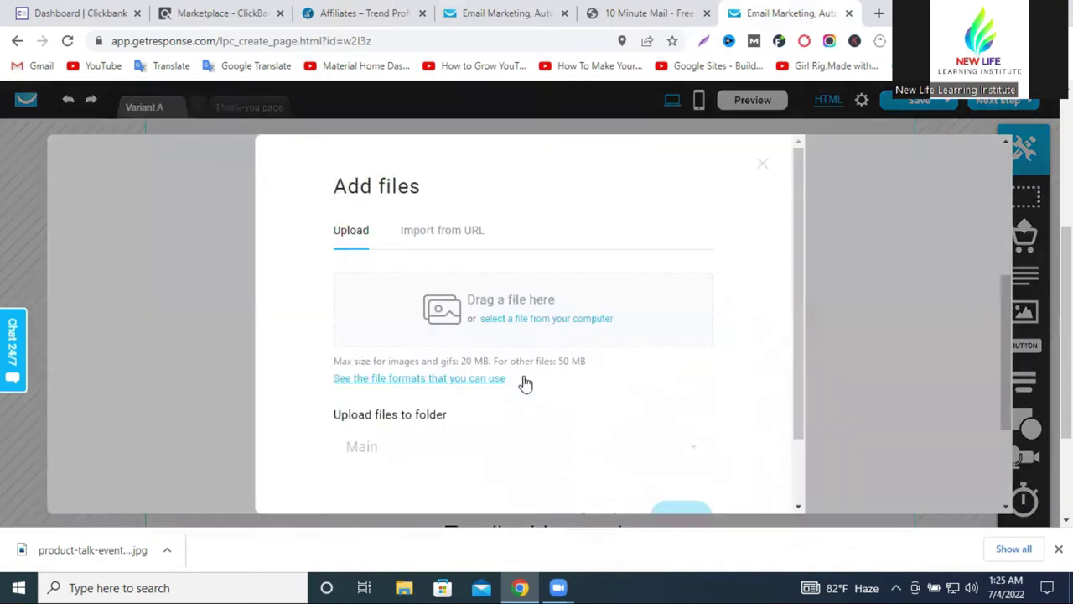
left_click(515, 319)
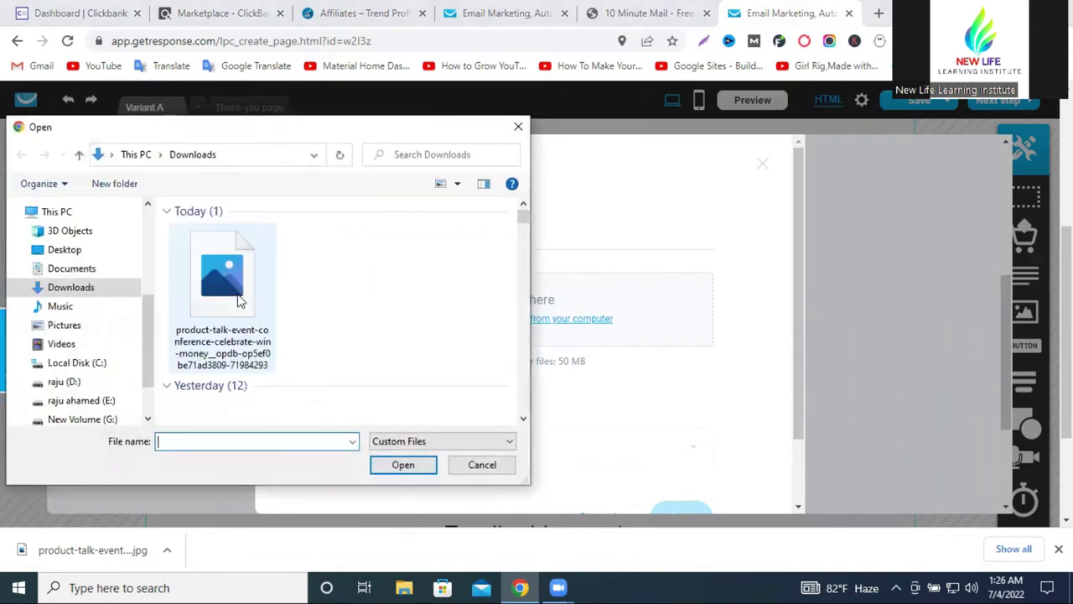
left_click(433, 464)
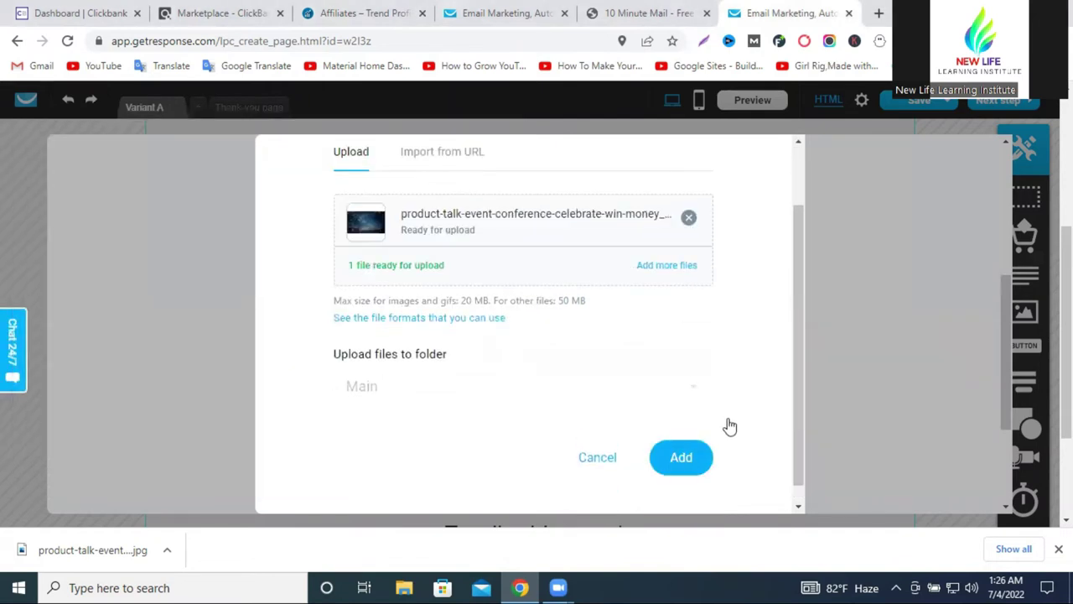
Add the uploaded confetti photo to the library and place it above the sign-up form
left_click(696, 456)
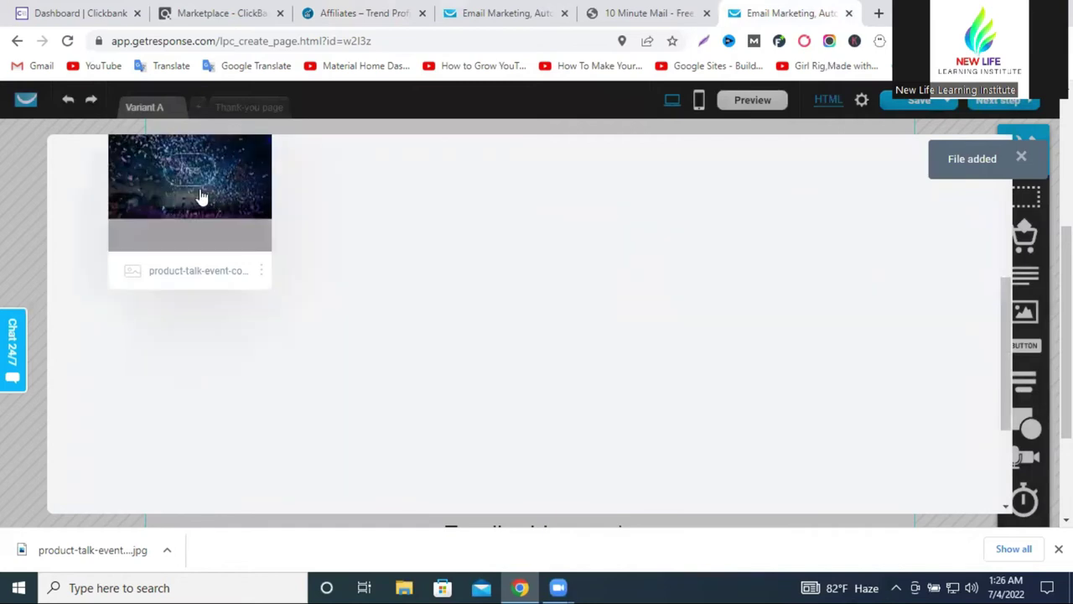
left_click(1028, 157)
left_click(679, 353)
scroll(679, 353, "up", 3)
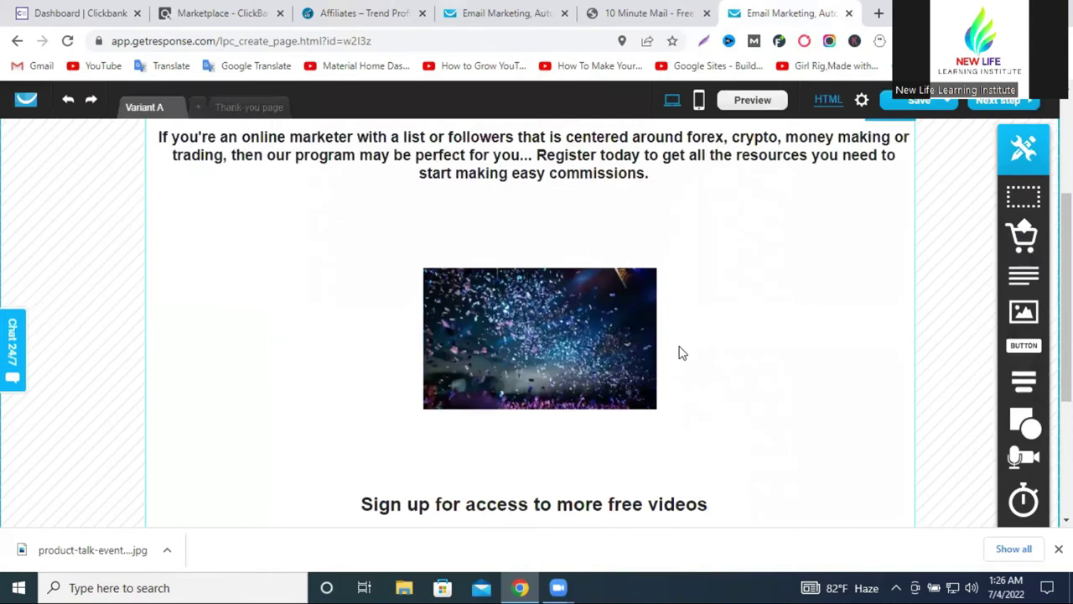
scroll(213, 232, "down", 2)
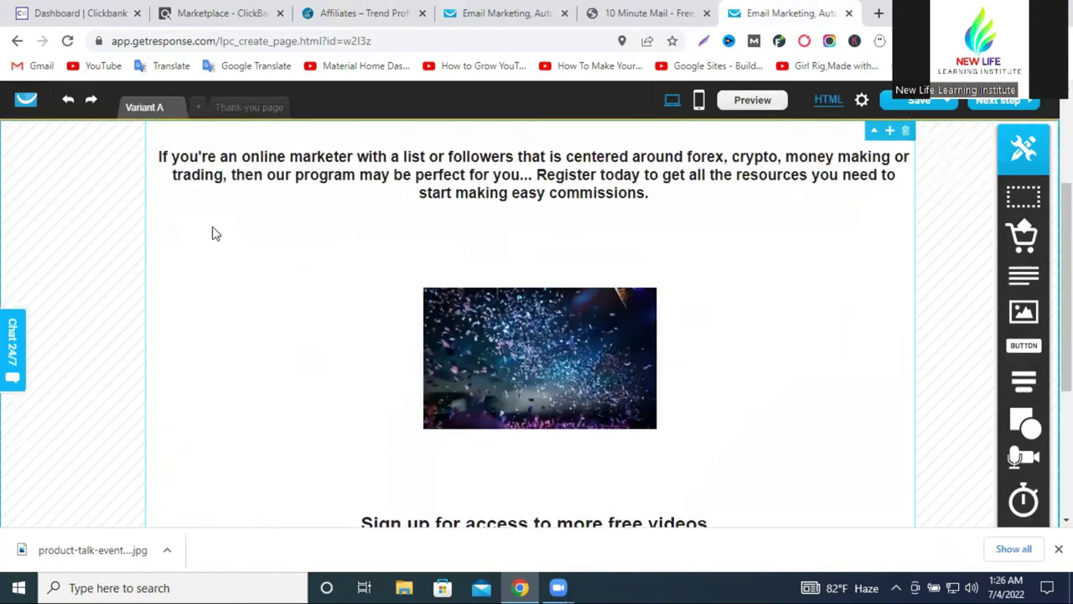
scroll(252, 185, "up", 3)
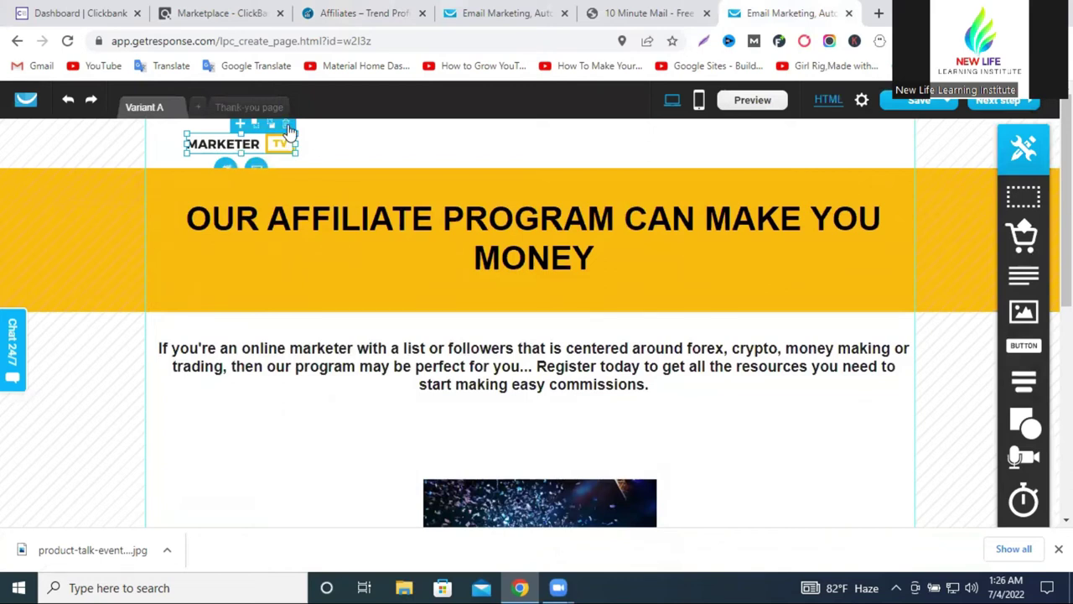
Swap the MARKETER TV header logo for the uploaded confetti event photo
left_click(287, 128)
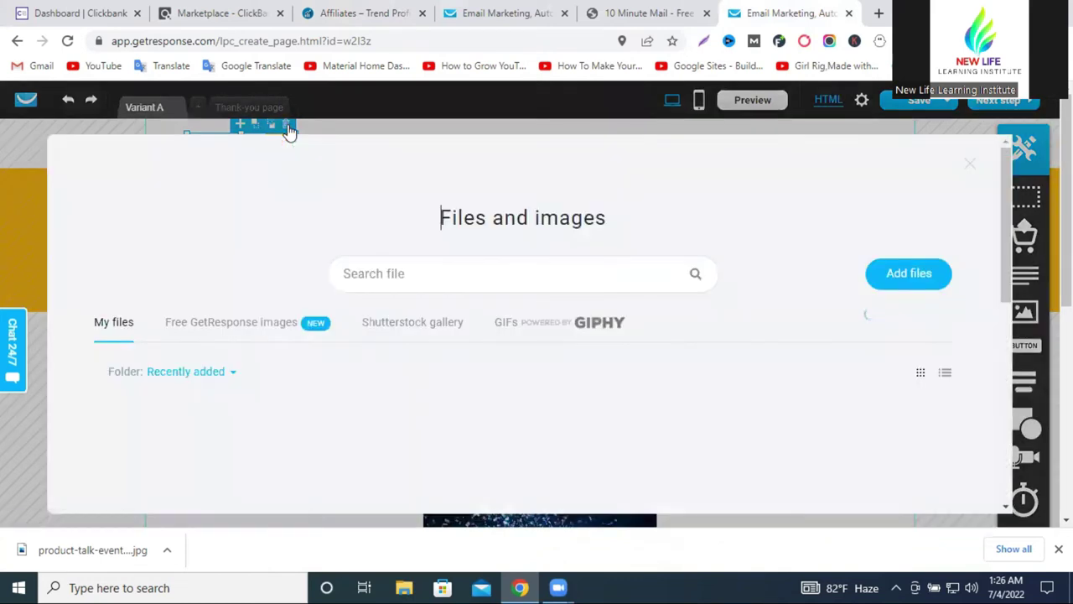
scroll(202, 360, "down", 3)
left_click(187, 288)
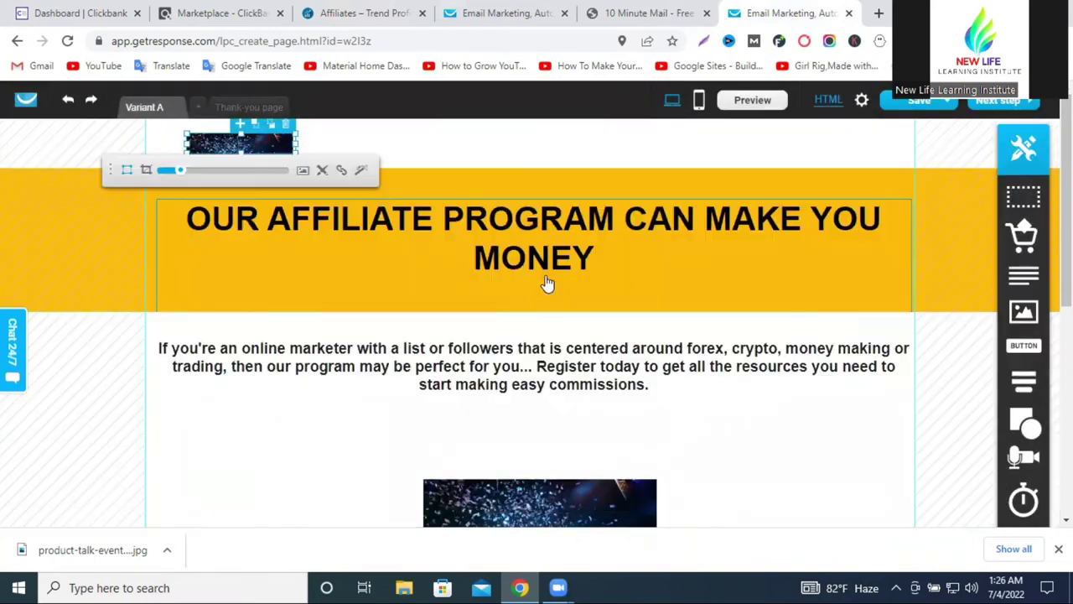
left_click(488, 145)
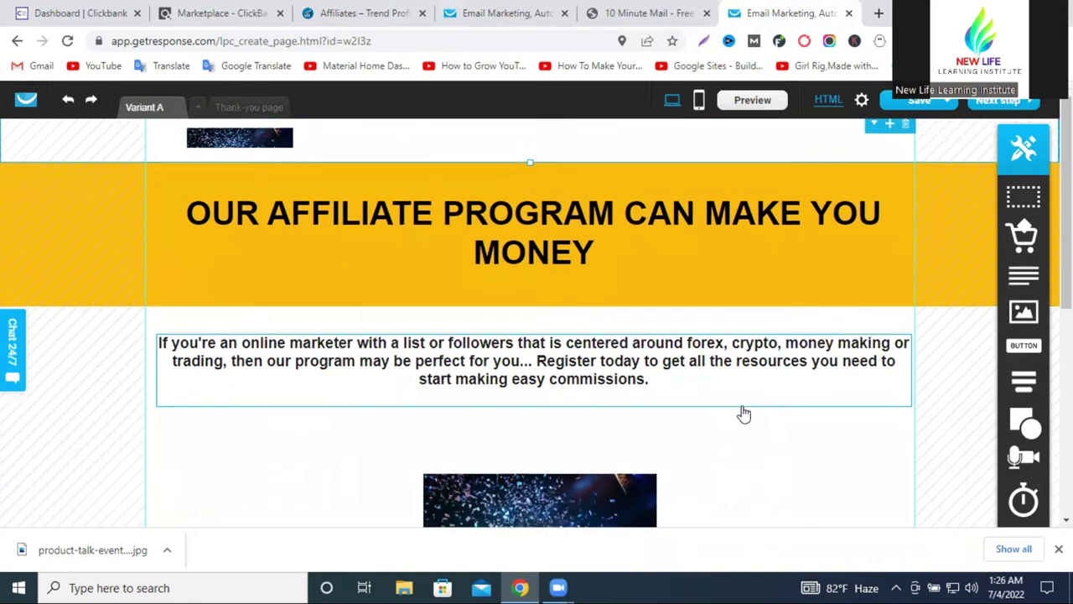
scroll(743, 414, "down", 5)
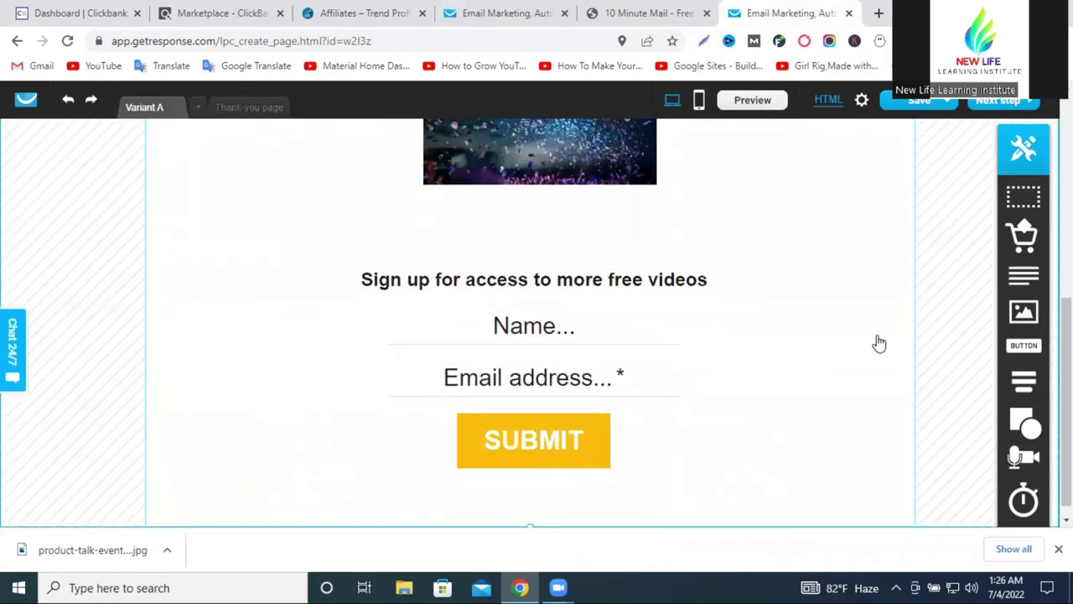
scroll(879, 342, "up", 5)
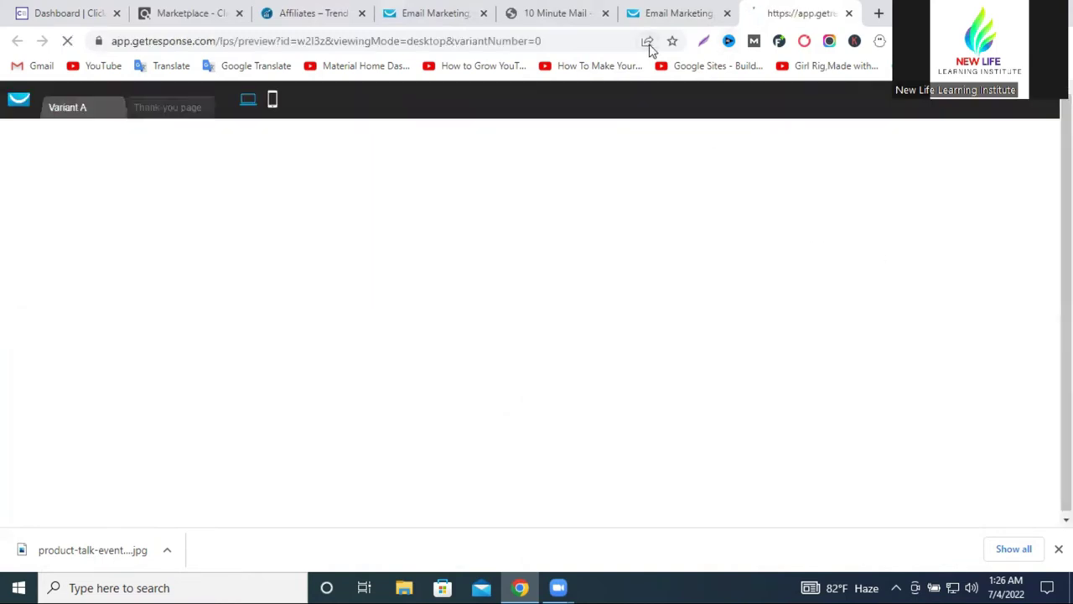
Review the desktop preview tab, then end back in the Email Marketing editor tab
left_click(647, 9)
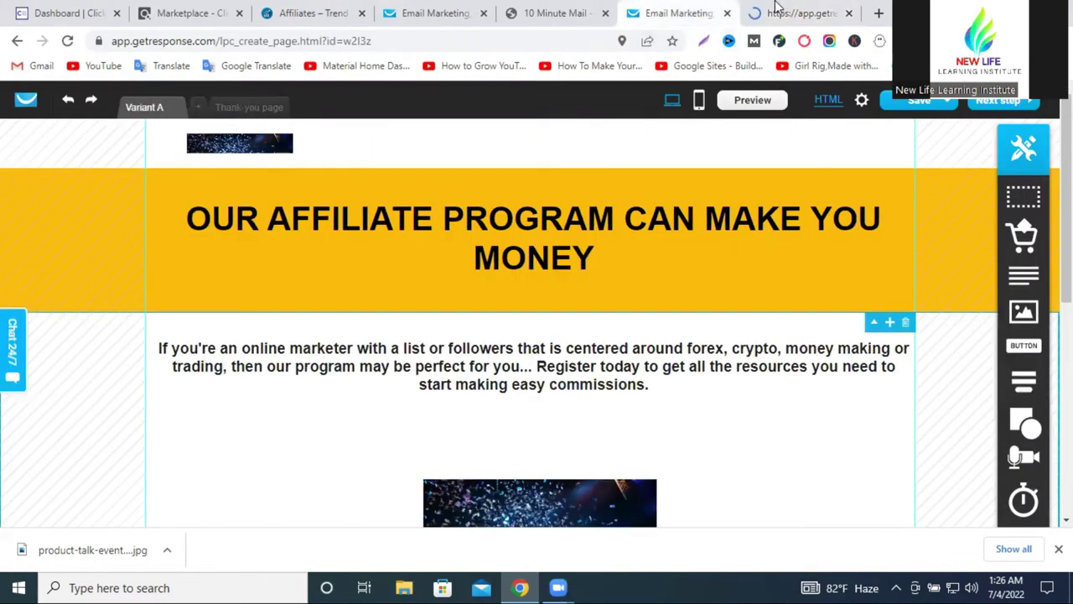
left_click(776, 6)
scroll(618, 343, "down", 5)
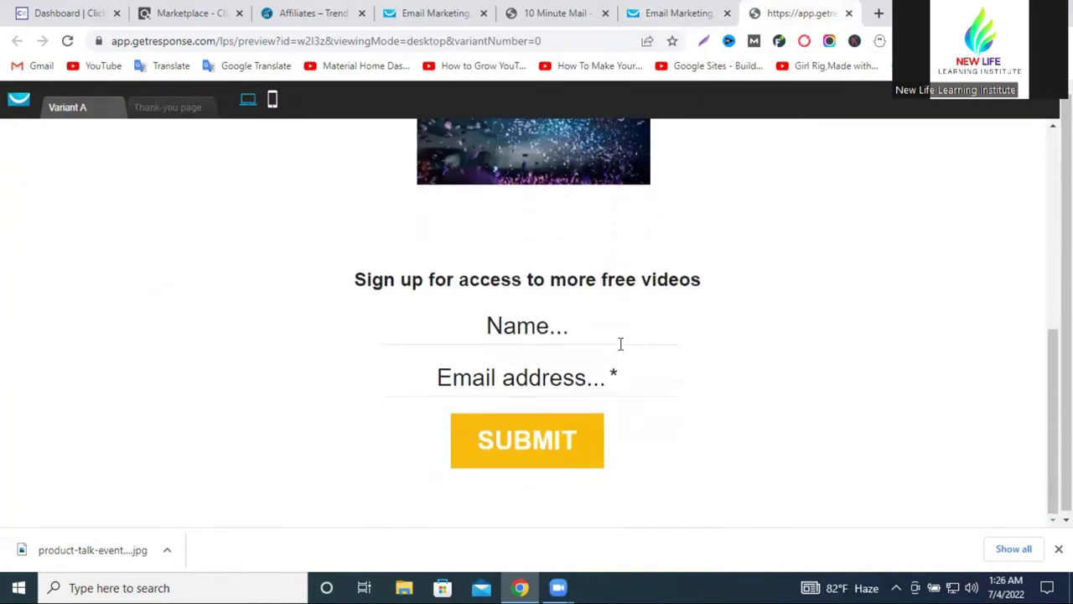
scroll(621, 343, "up", 4)
left_click(563, 10)
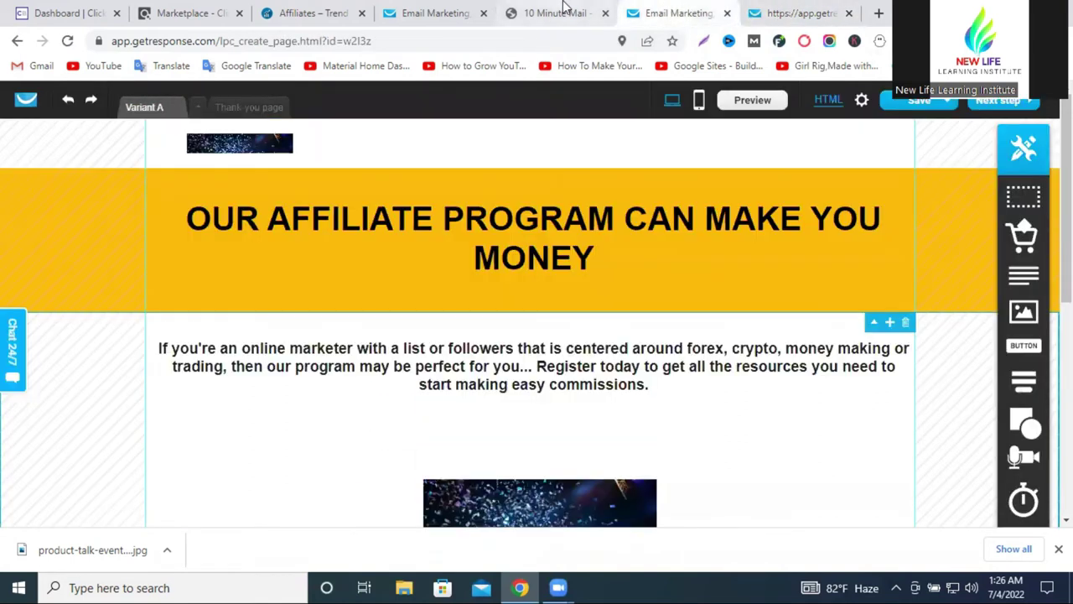
left_click(692, 10)
left_click(805, 10)
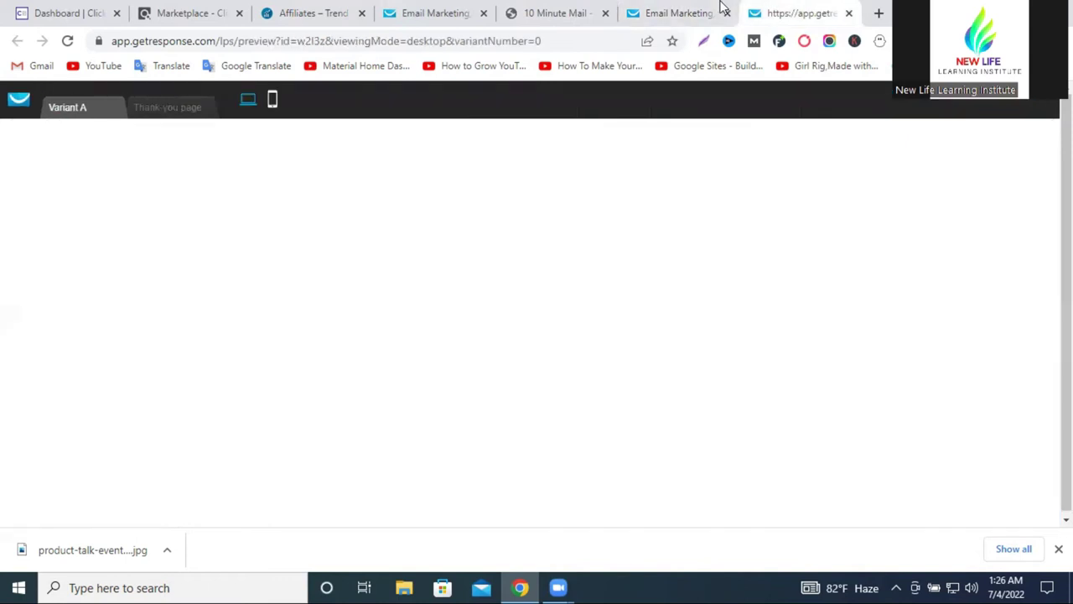
left_click(687, 10)
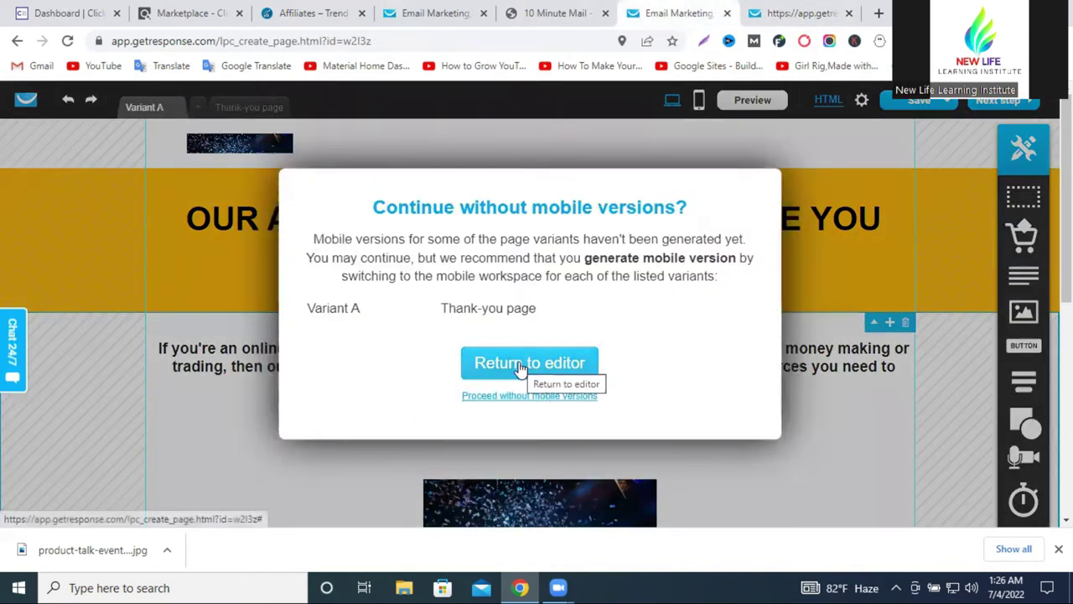
Go to the next step and proceed without a mobile version
left_click(520, 367)
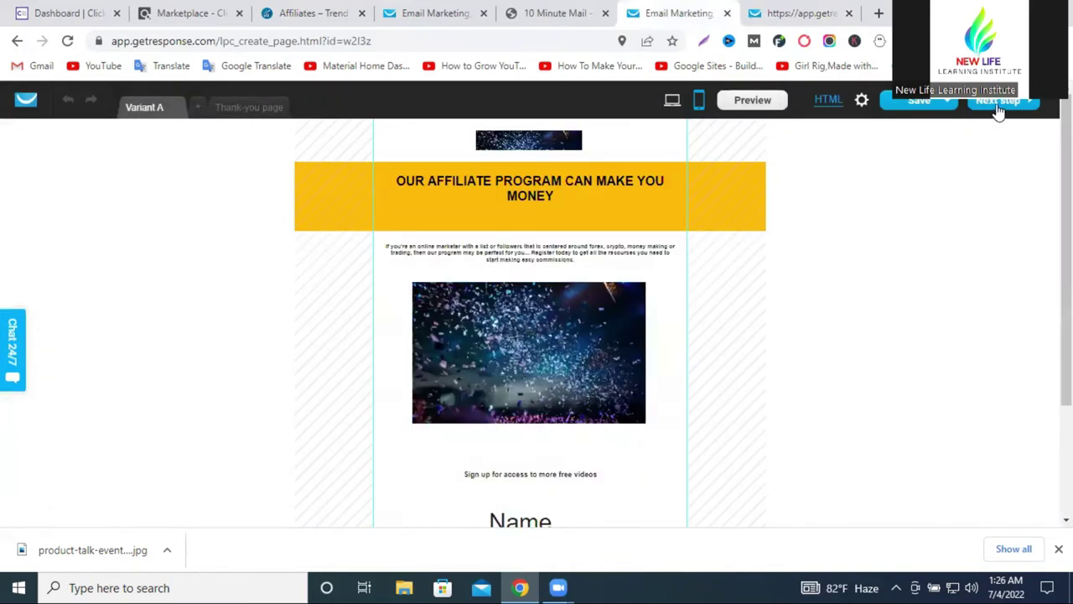
left_click(999, 106)
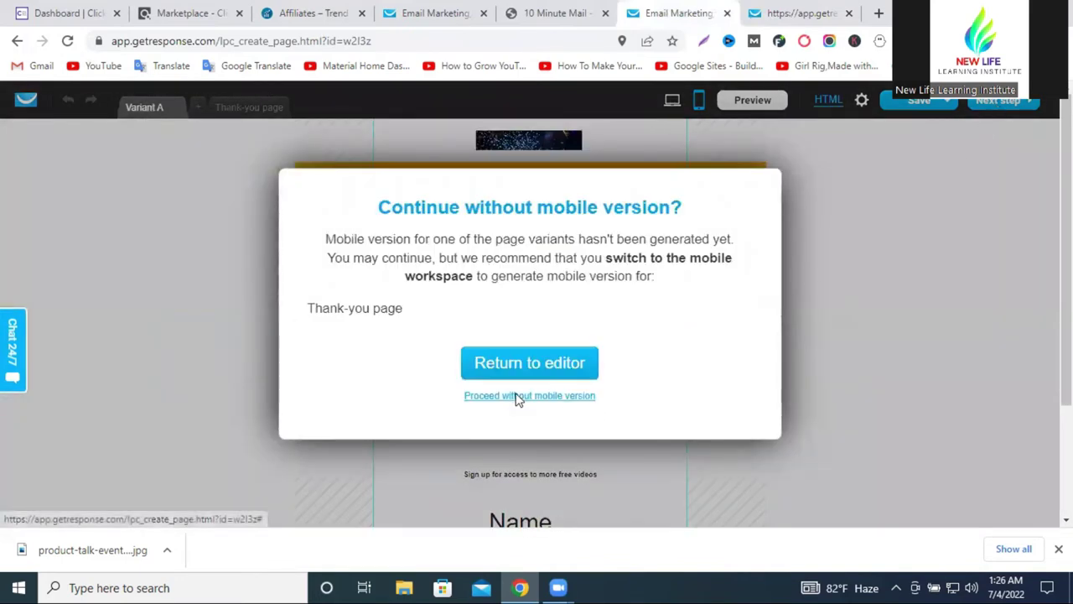
left_click(520, 397)
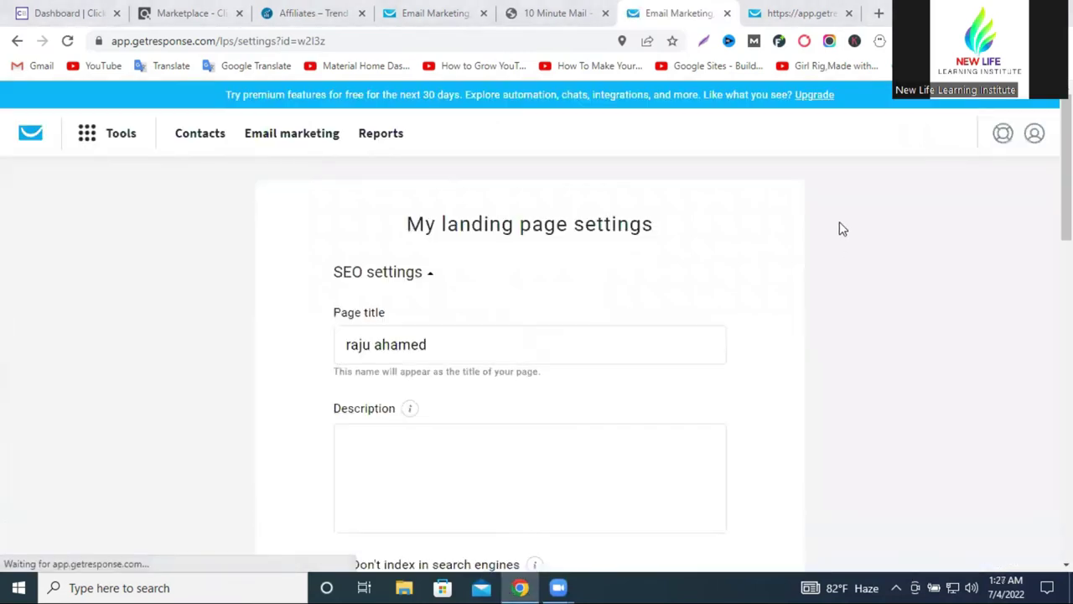
Enter placeholder text in the landing page Description box
scroll(419, 289, "down", 1)
scroll(399, 290, "down", 2)
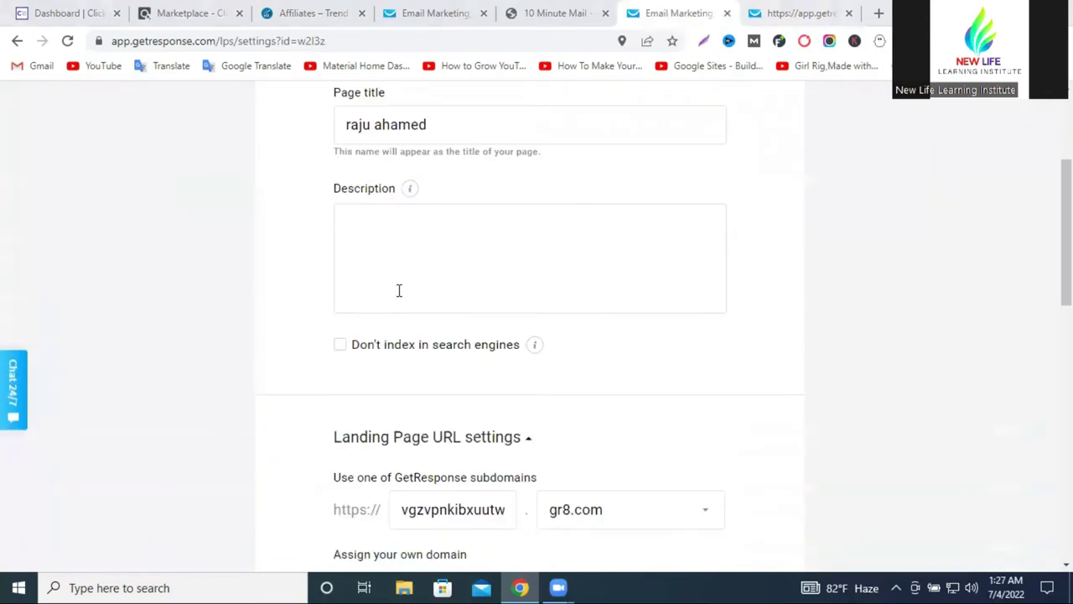
scroll(399, 290, "up", 1)
left_click(399, 290)
type("bv")
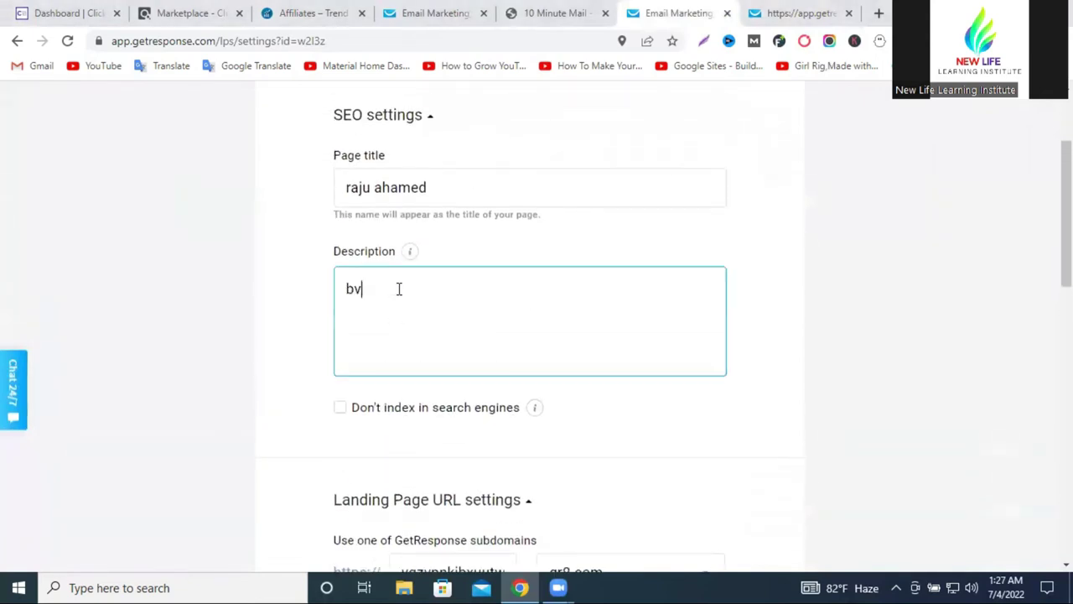
type("kmnjljk;lbn nhjkl,jkp;ojk;")
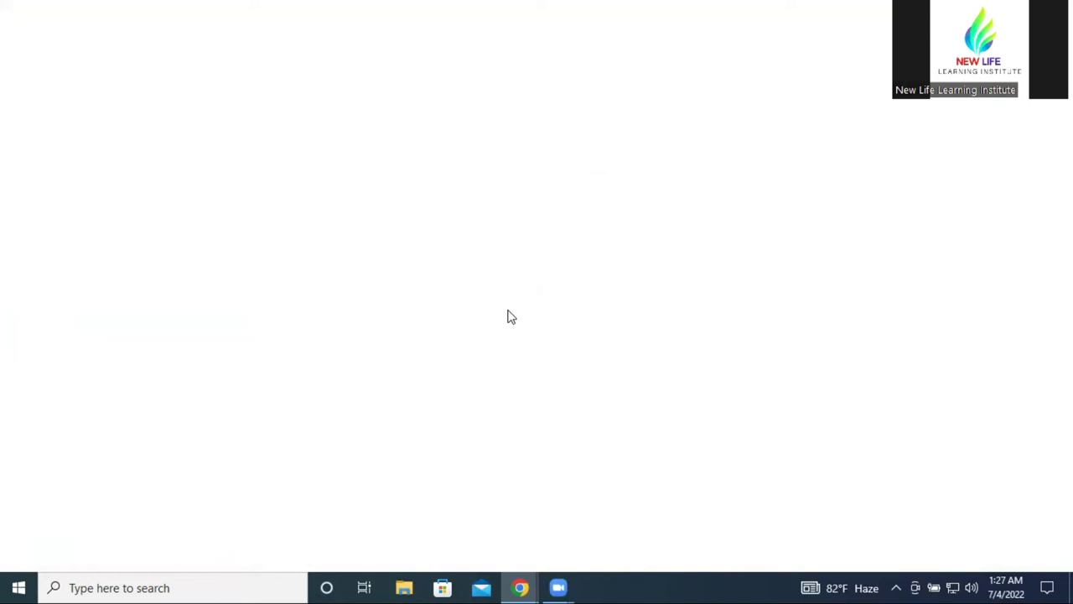
left_click(521, 587)
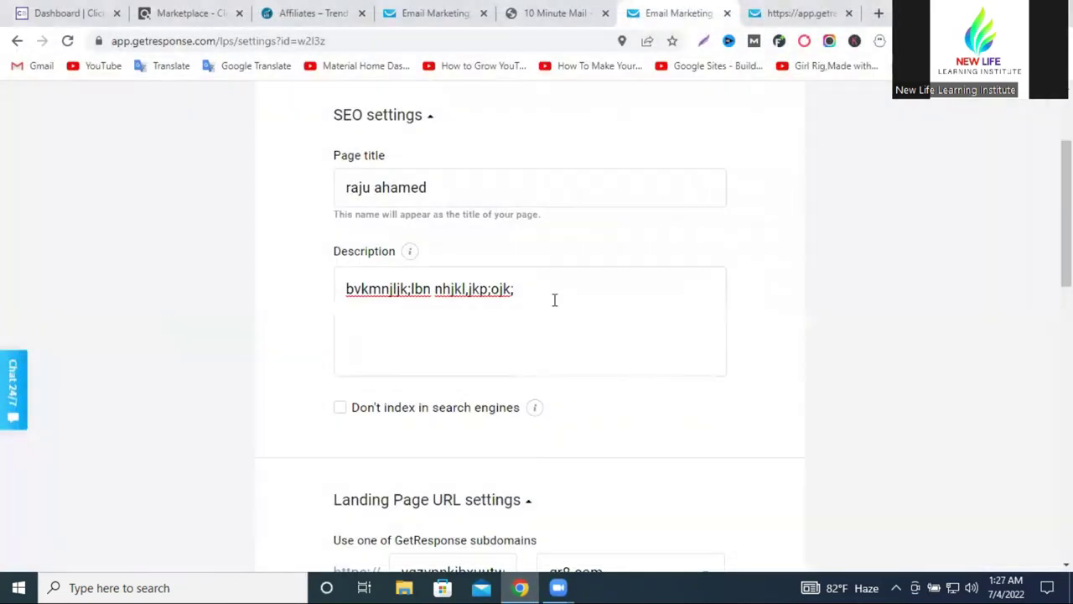
left_click(554, 299)
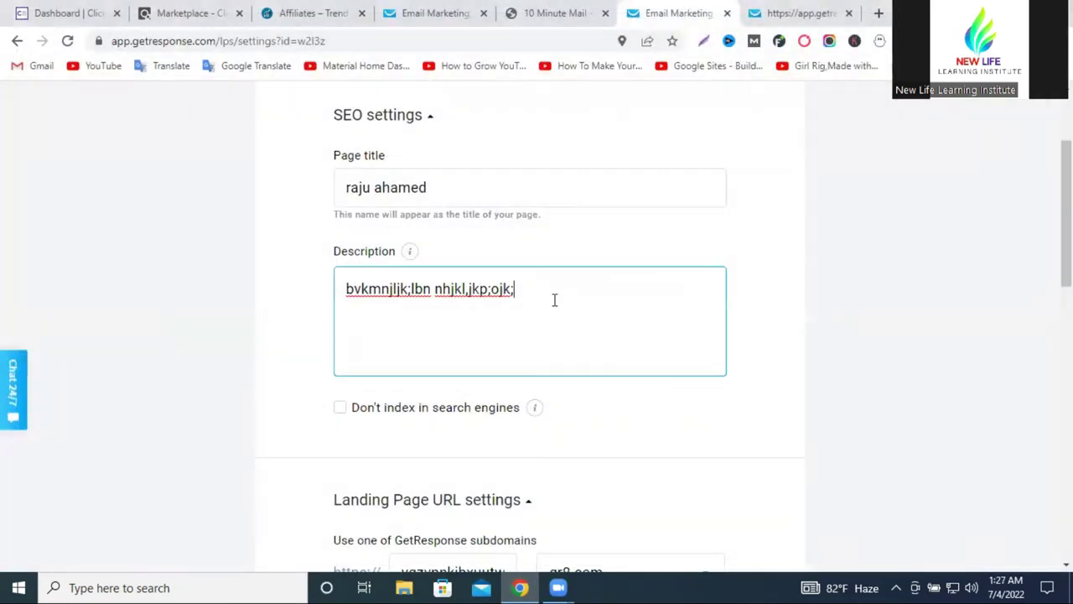
type("khjkjhkhjkjhk")
scroll(405, 377, "down", 1)
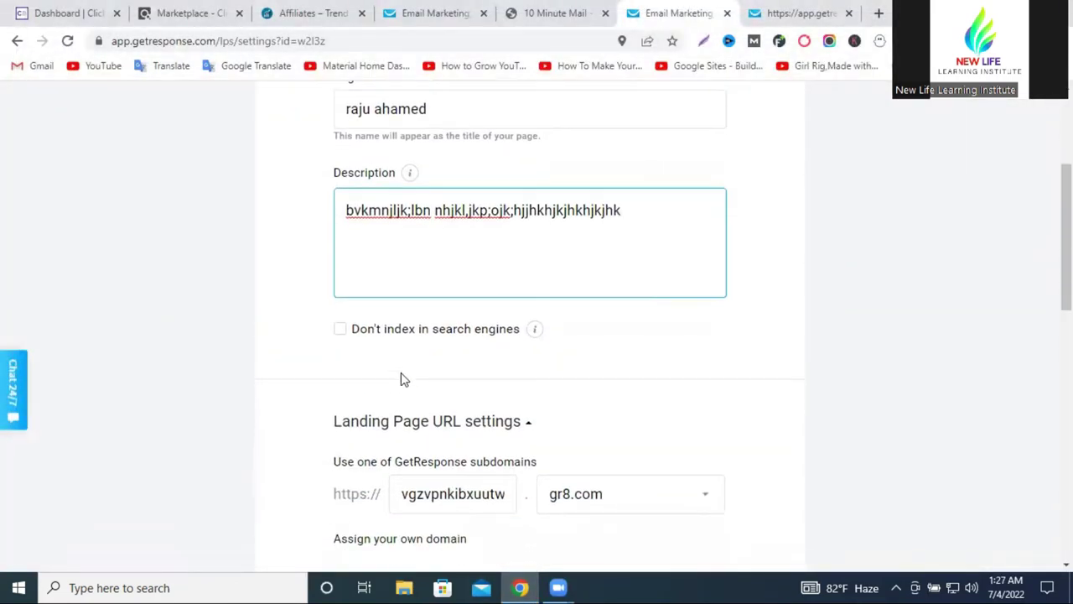
scroll(433, 374, "down", 2)
Change the subdomain to bhhfhkjk on gr8.com
left_click(417, 338)
scroll(423, 339, "up", 4)
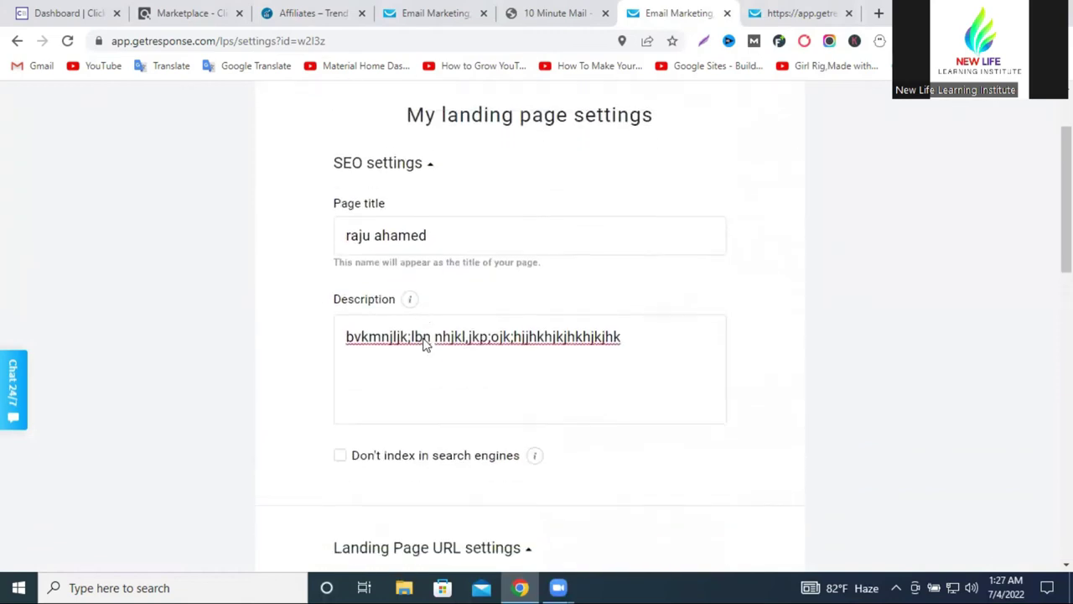
scroll(426, 344, "down", 3)
double_click(469, 416)
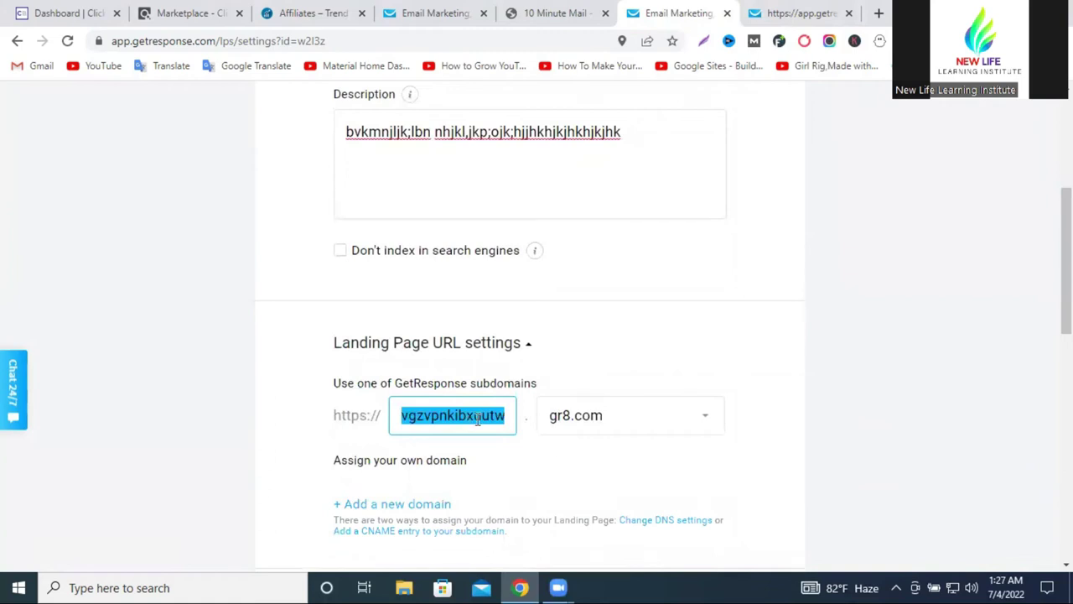
scroll(448, 412, "down", 3)
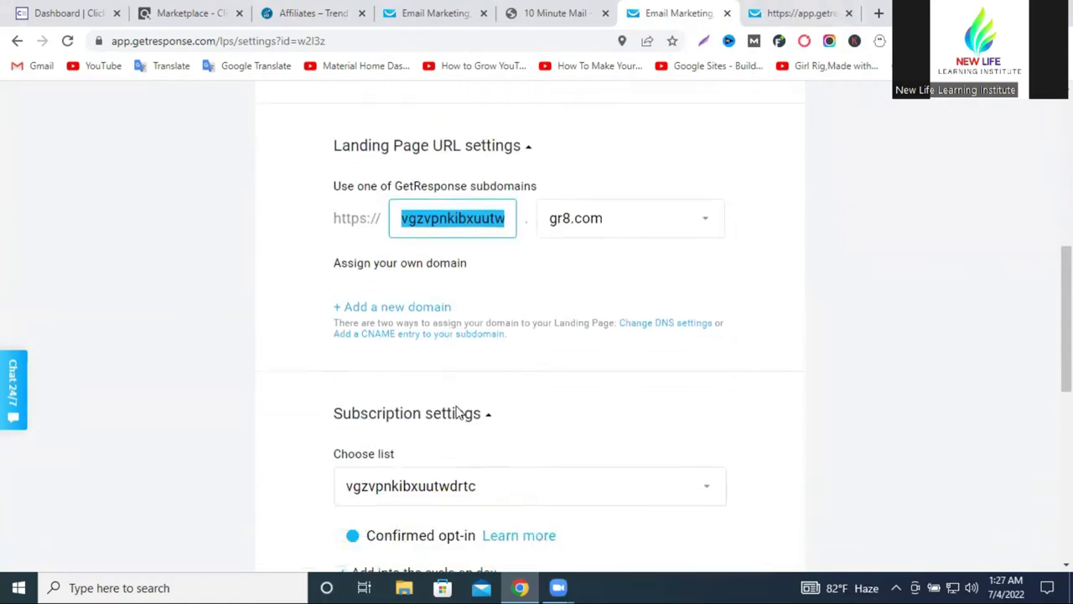
scroll(477, 417, "up", 2)
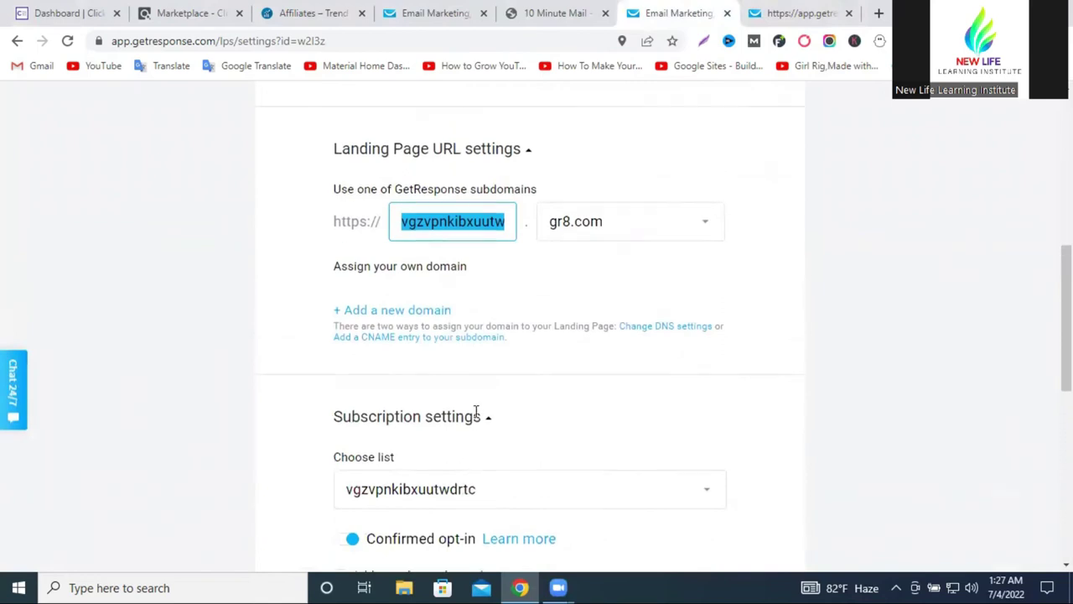
left_click(480, 344)
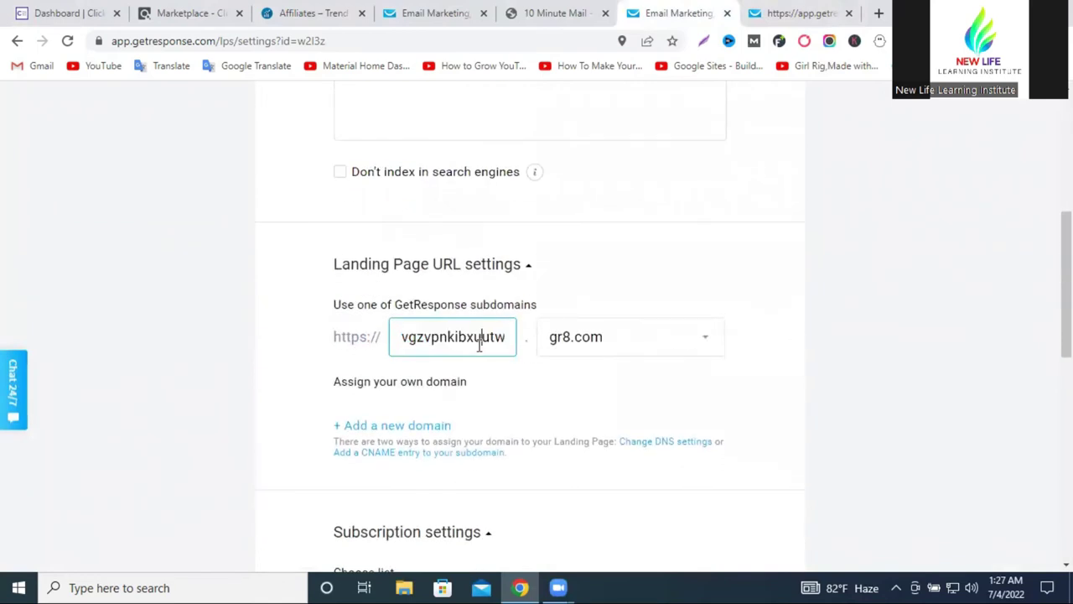
type("gggg")
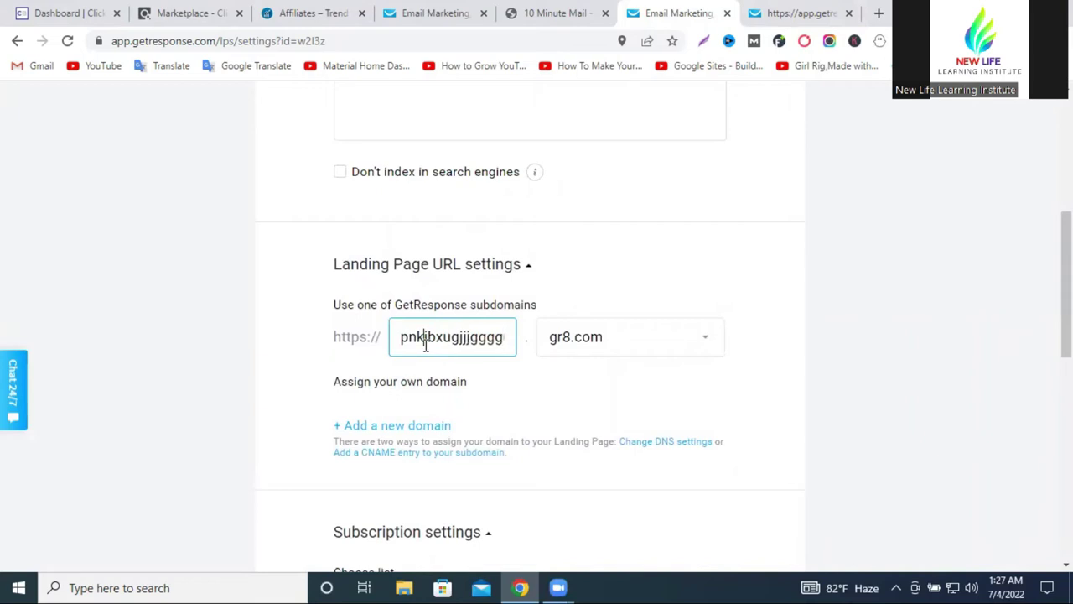
double_click(466, 338)
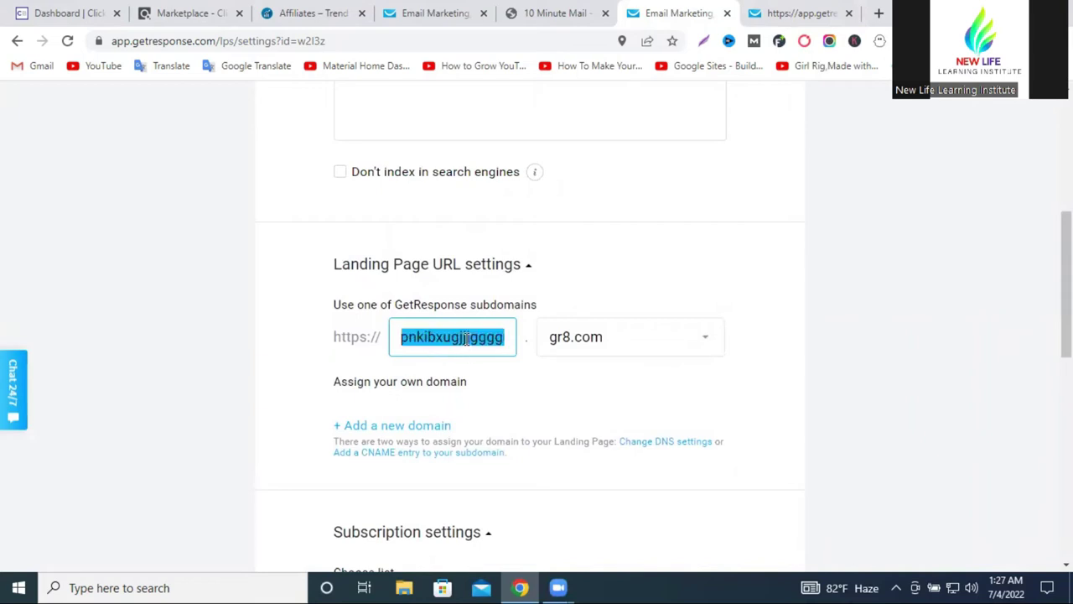
type("bhhfhkjk")
left_click(730, 403)
Keep Day 0 of the cycle and the default thank-you page
scroll(492, 378, "down", 6)
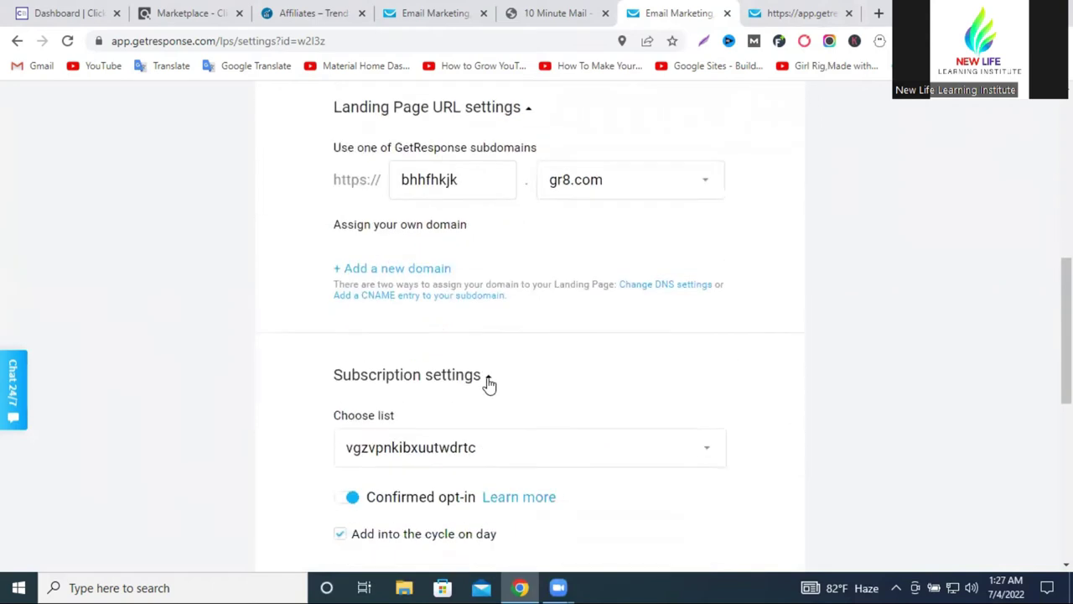
scroll(491, 384, "down", 2)
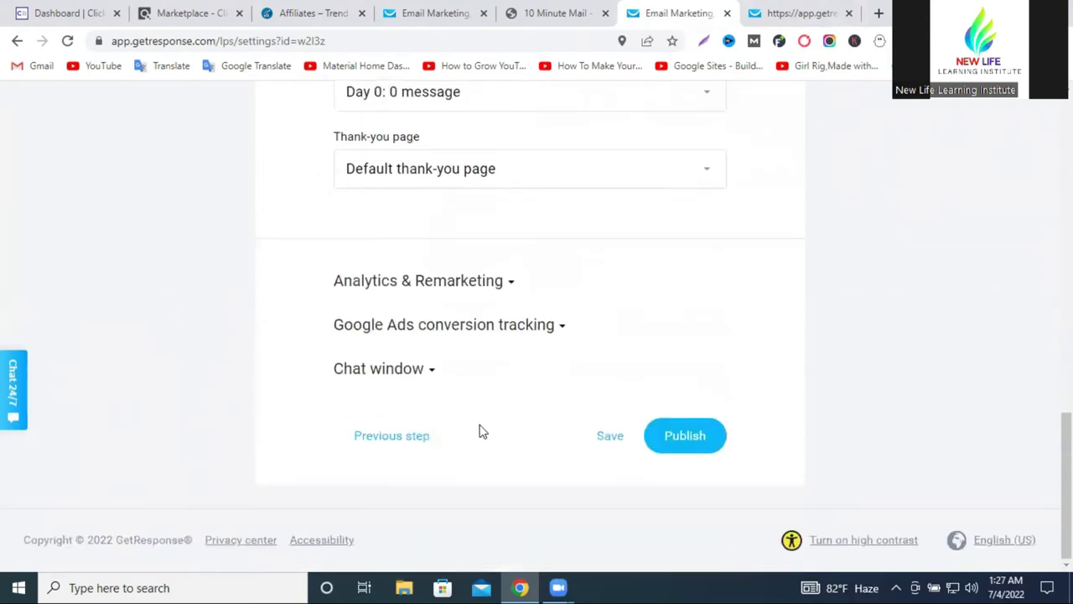
scroll(480, 431, "up", 2)
scroll(428, 407, "up", 1)
left_click(462, 345)
left_click(480, 359)
left_click(509, 401)
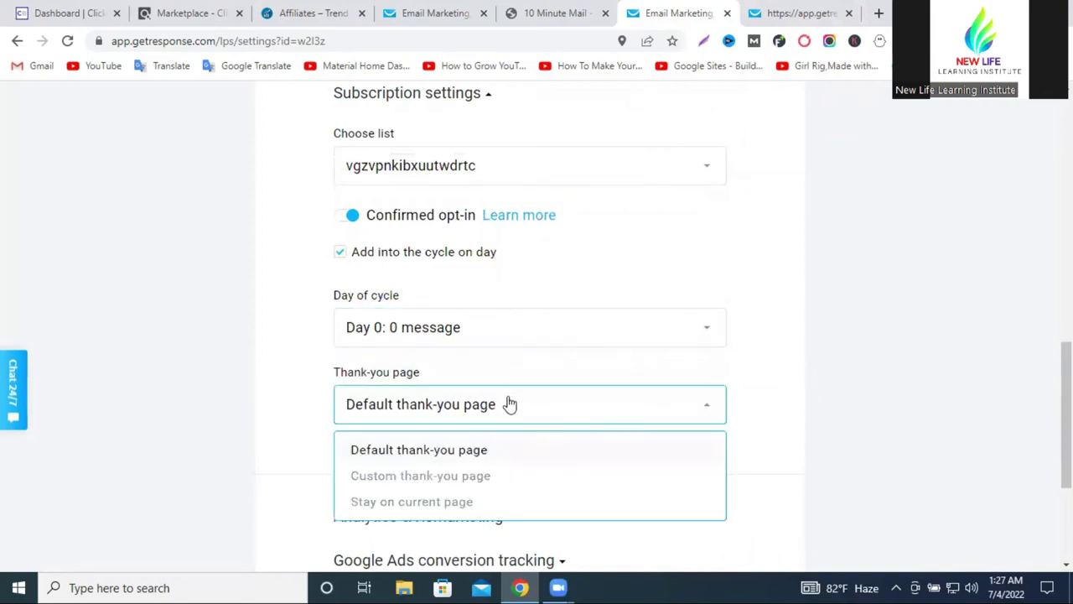
left_click(321, 366)
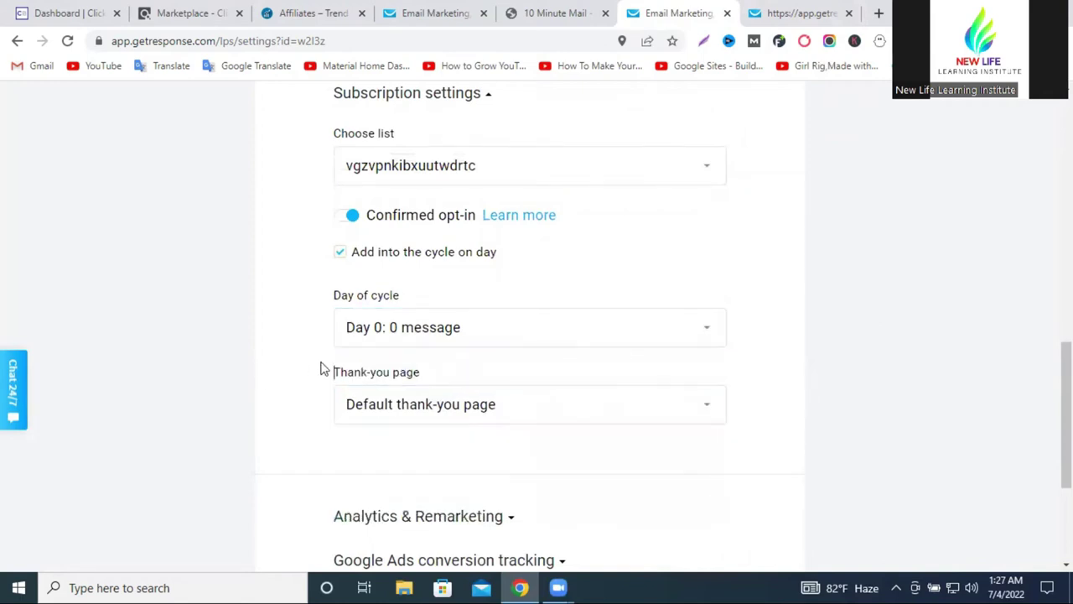
scroll(511, 321, "up", 1)
Leave the contact list unchanged and publish the landing page
left_click(503, 264)
left_click(502, 264)
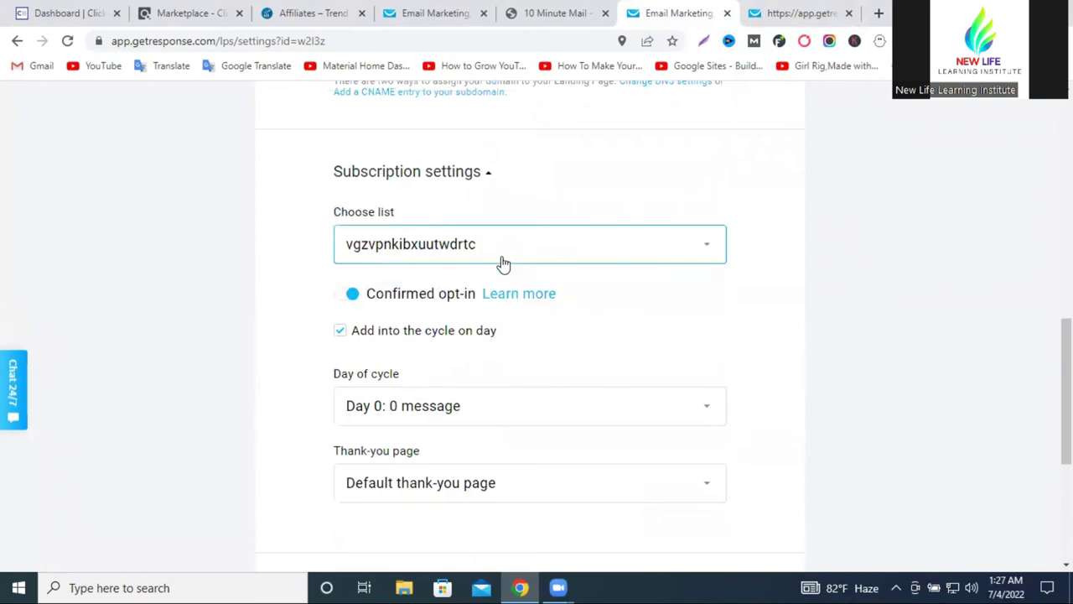
scroll(514, 292, "up", 1)
left_click(395, 377)
scroll(395, 407, "down", 5)
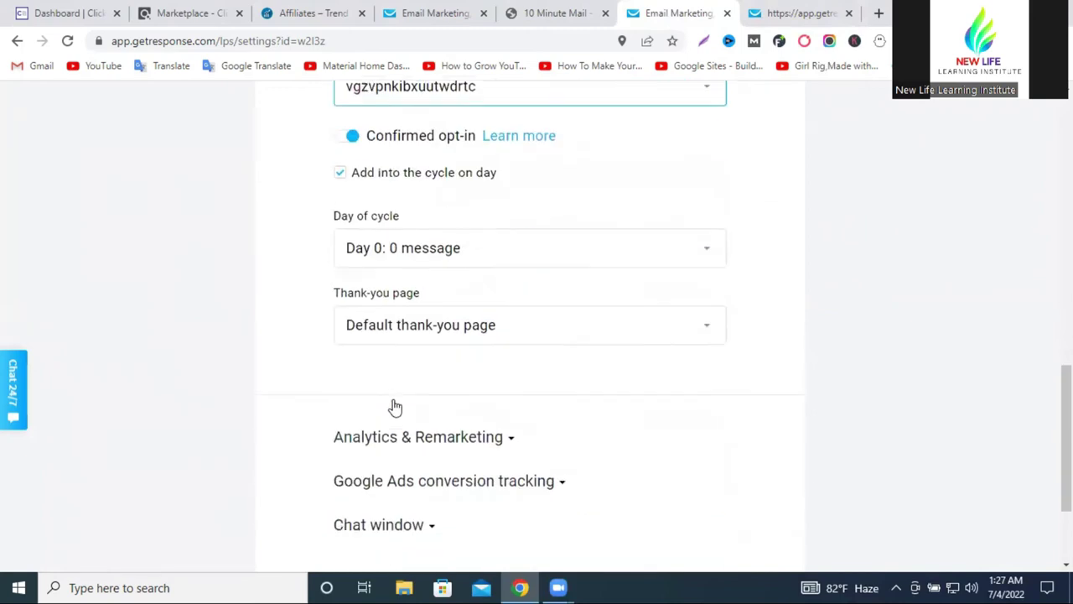
left_click(698, 438)
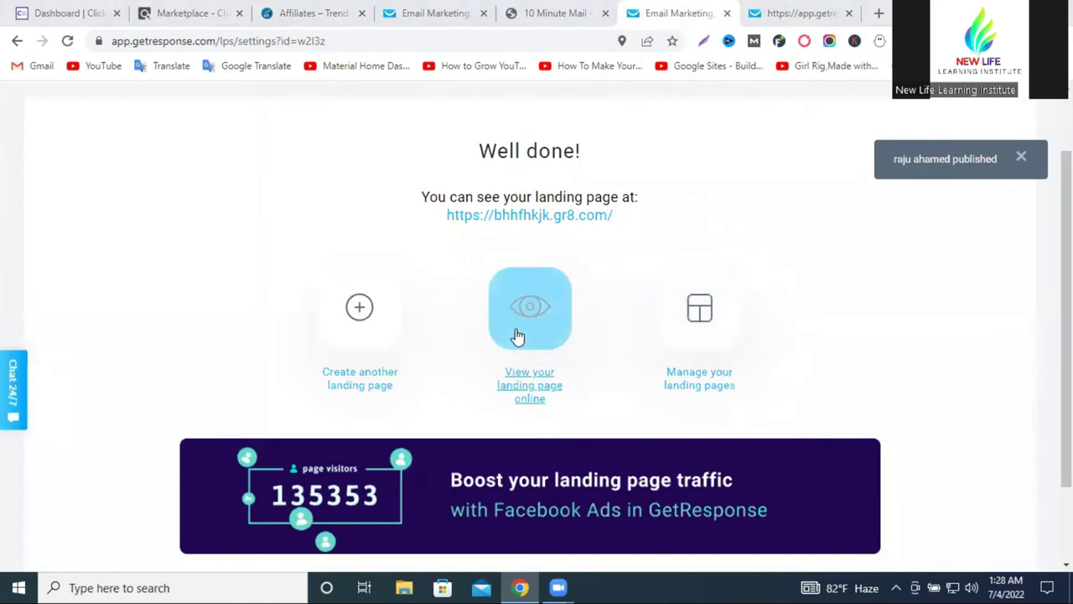
Open the published page online, close the old preview tab, and switch to the live page tab
left_click(518, 336)
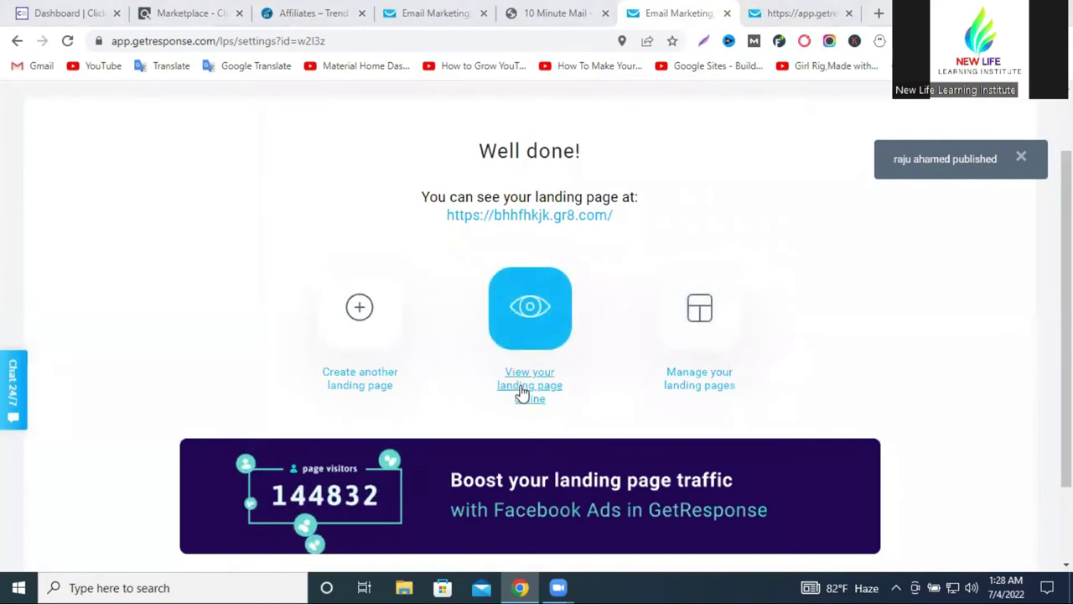
left_click(817, 10)
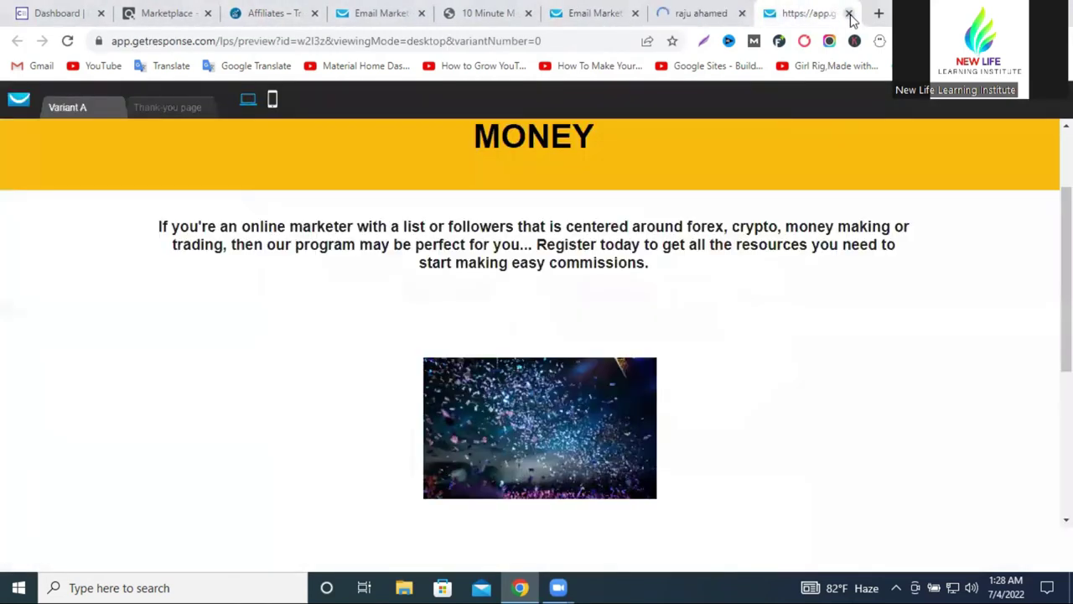
left_click(849, 14)
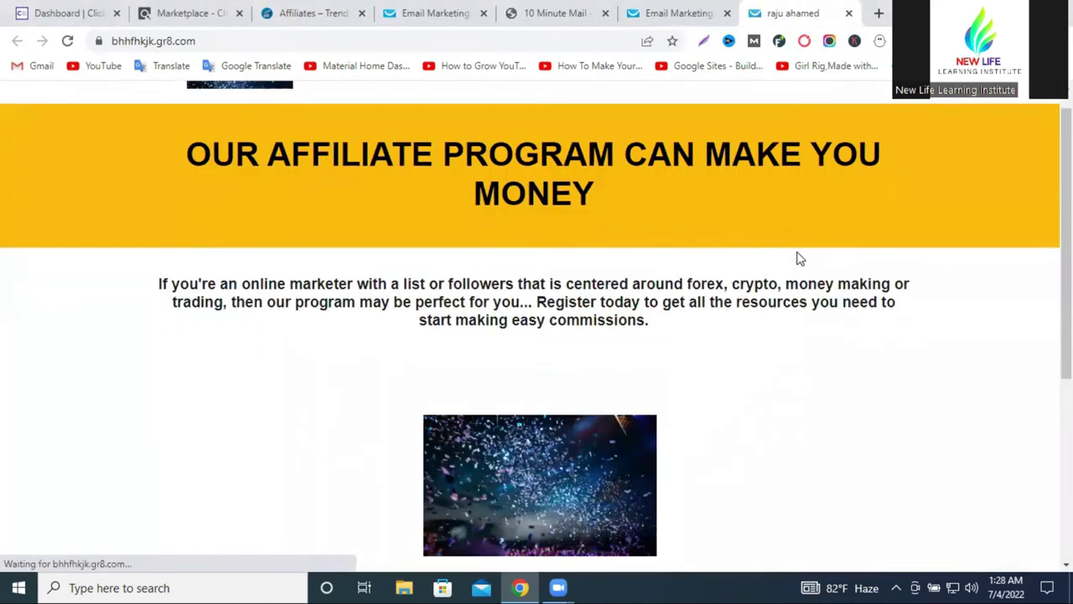
scroll(796, 258, "down", 4)
left_click(682, 11)
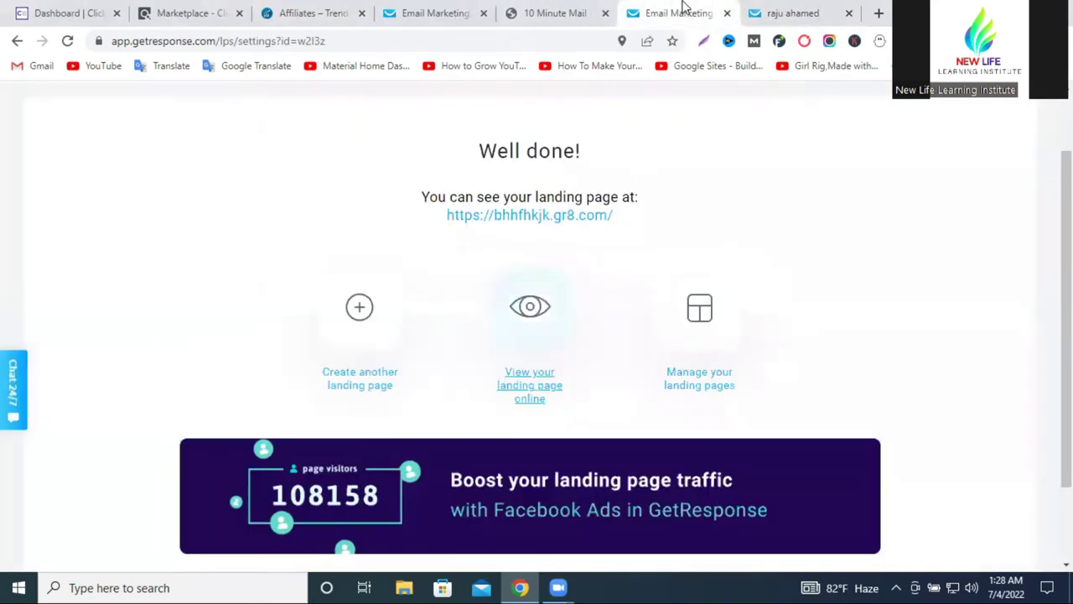
left_click(783, 14)
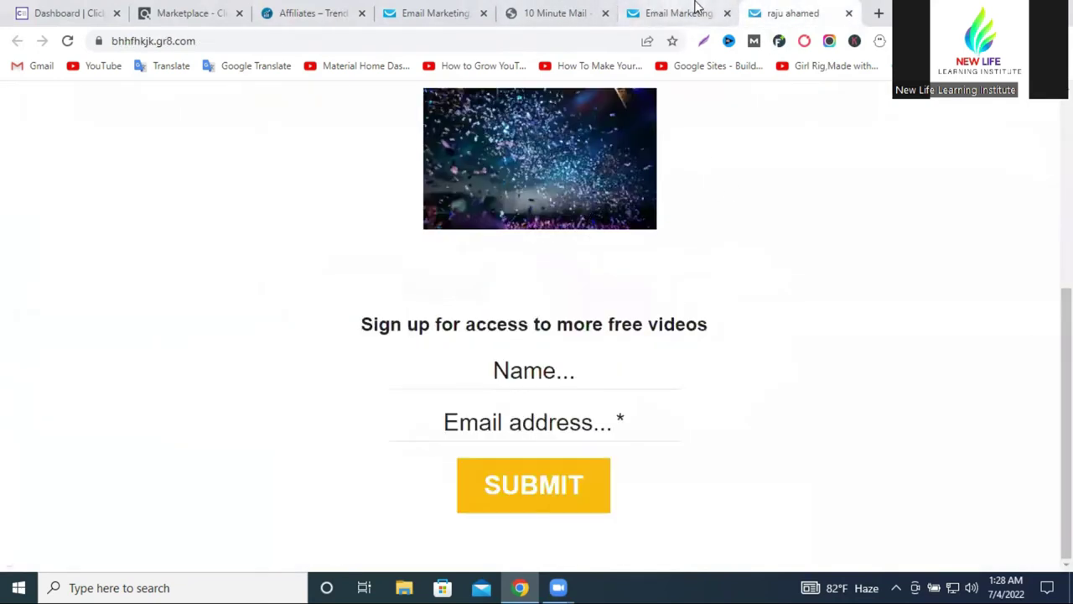
left_click(694, 7)
scroll(601, 265, "down", 1)
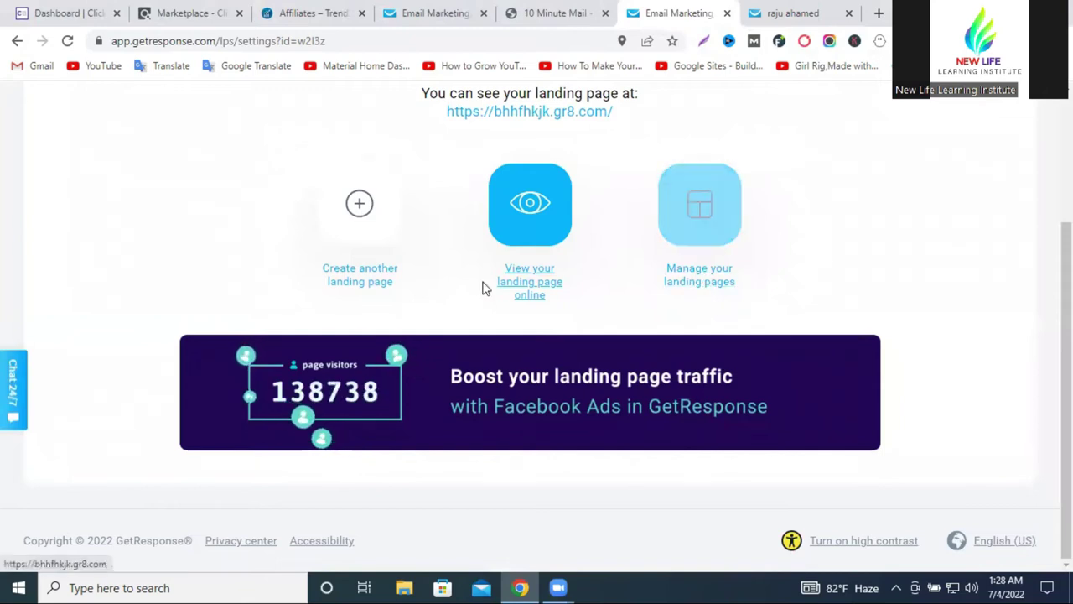
scroll(558, 301, "up", 1)
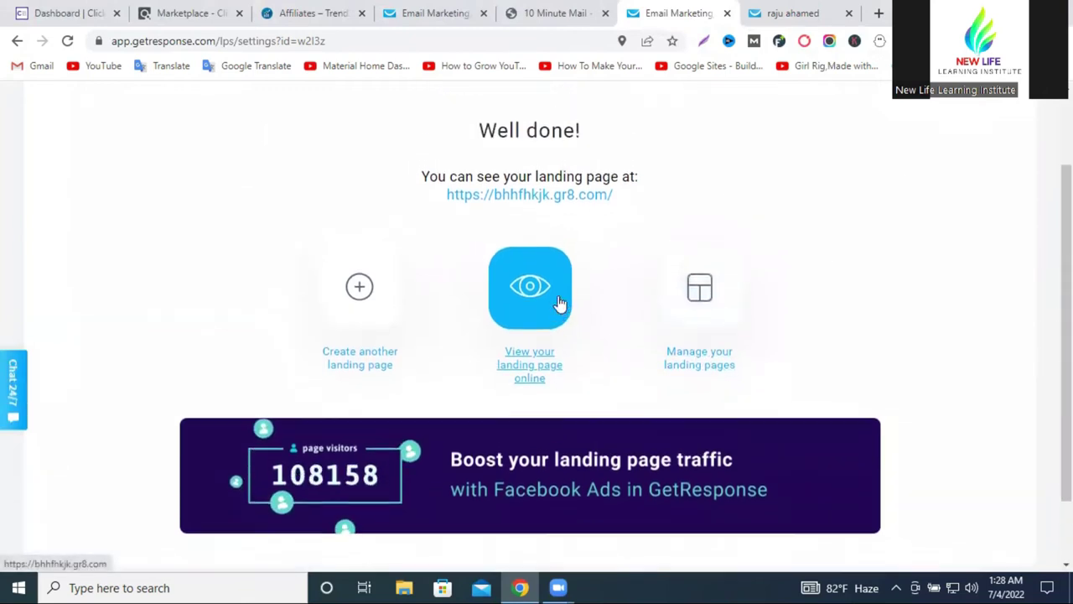
scroll(557, 300, "up", 1)
left_click(801, 13)
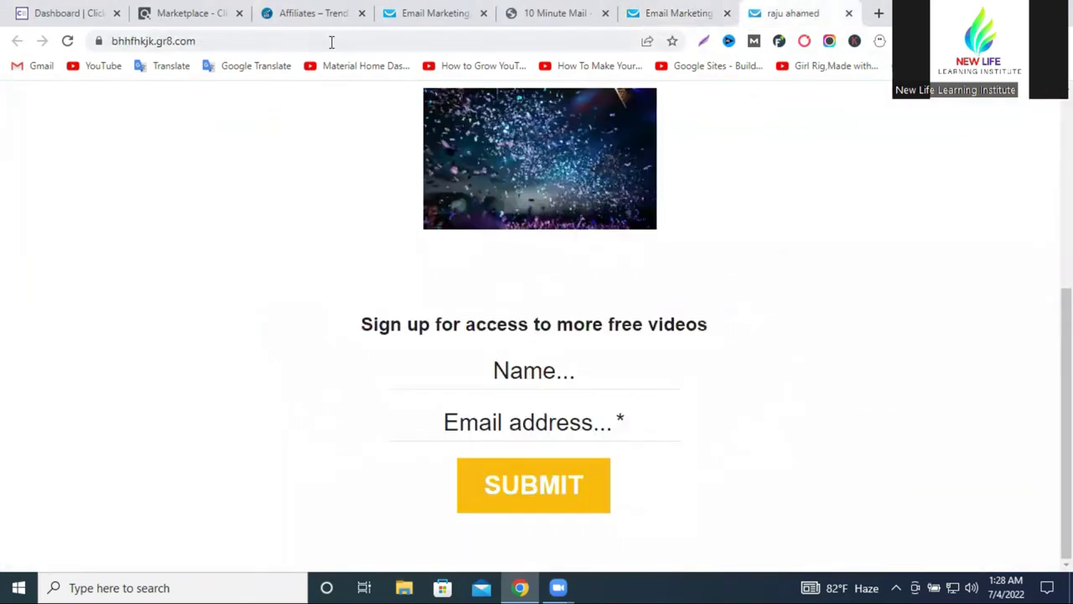
Copy the live landing page address and paste it into a new tab
left_click(330, 41)
right_click(328, 42)
left_click(427, 134)
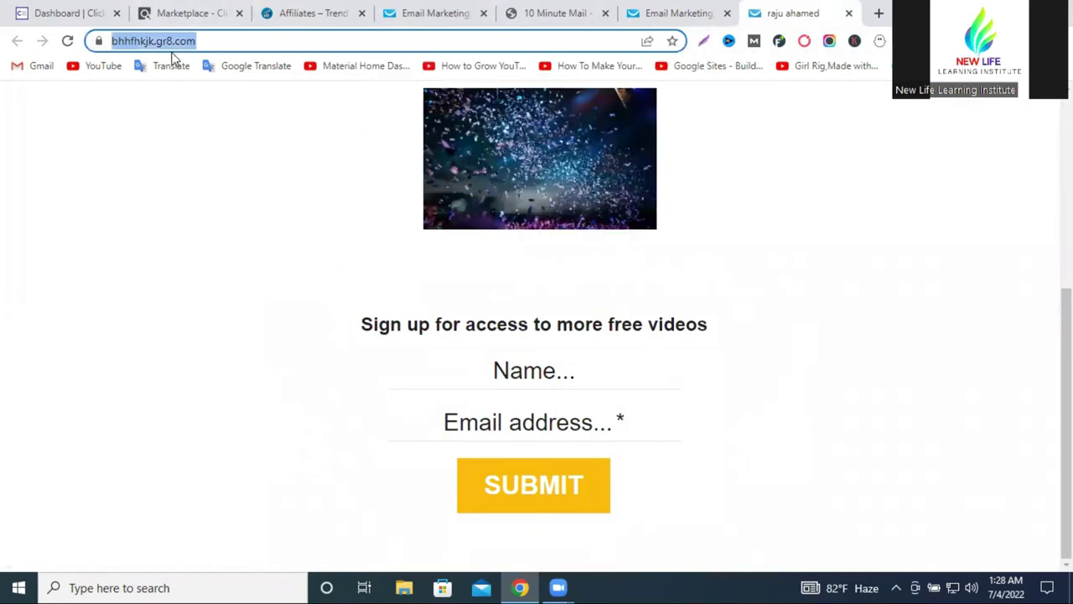
left_click(879, 13)
right_click(592, 41)
left_click(650, 177)
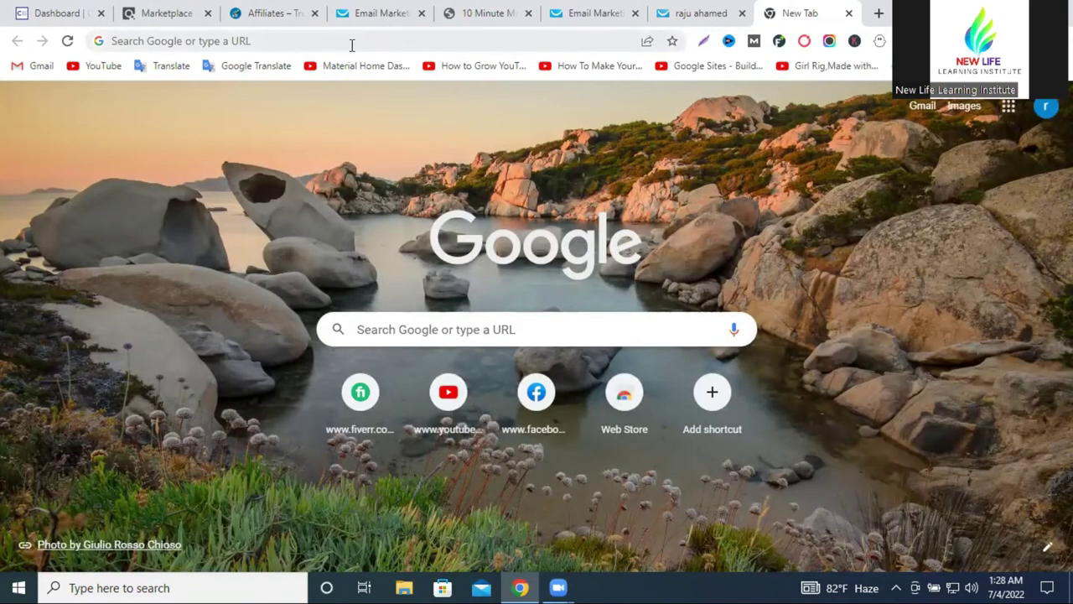
Load bhhfhkjk.gr8.com, review it, then close that tab and return to the Well done page
right_click(352, 43)
left_click(431, 144)
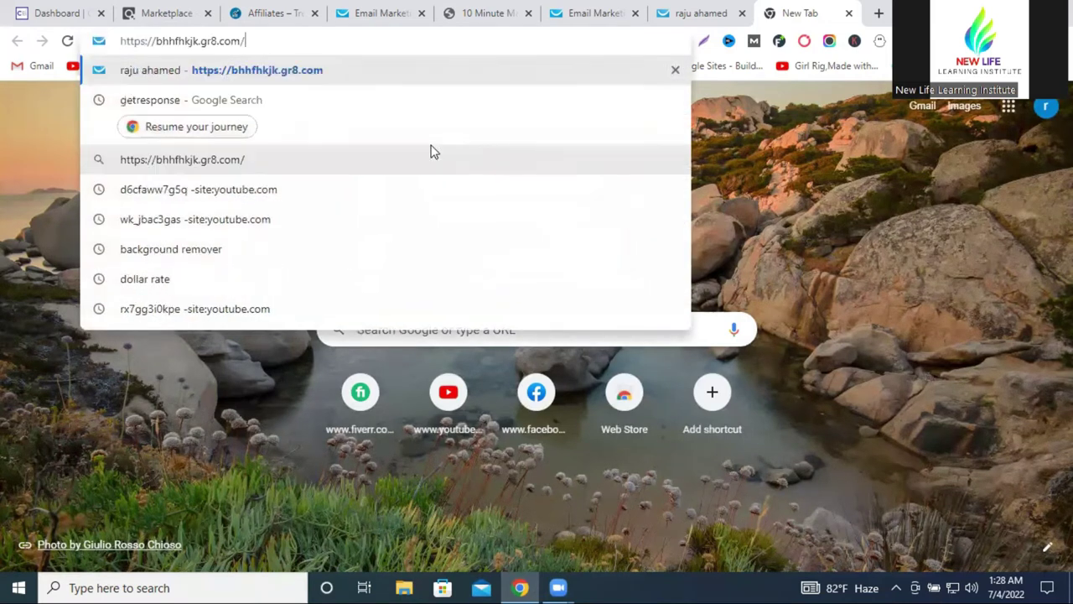
key("Return")
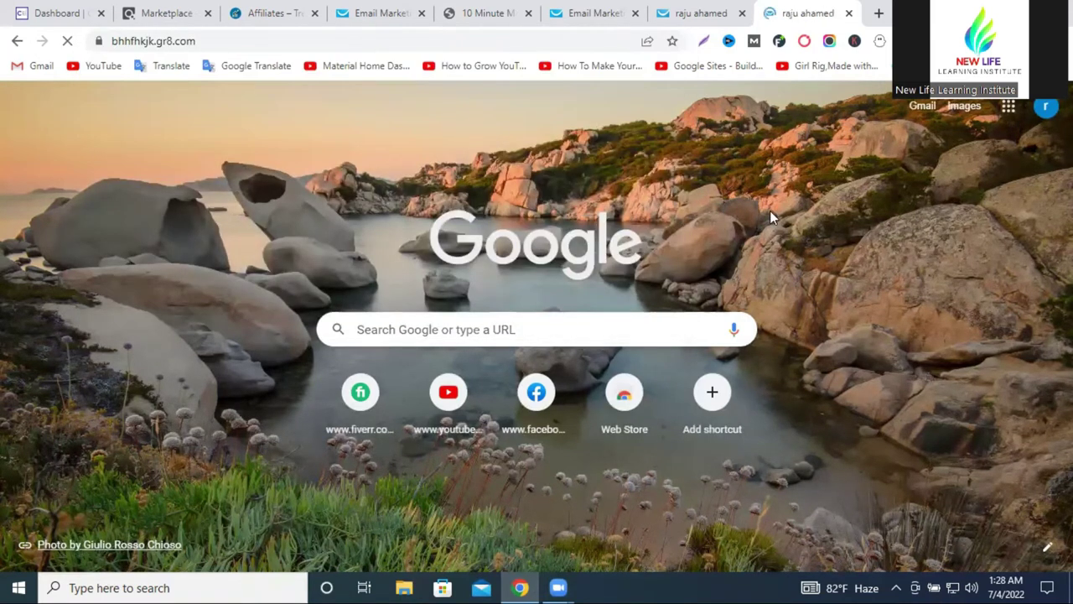
scroll(662, 194, "down", 5)
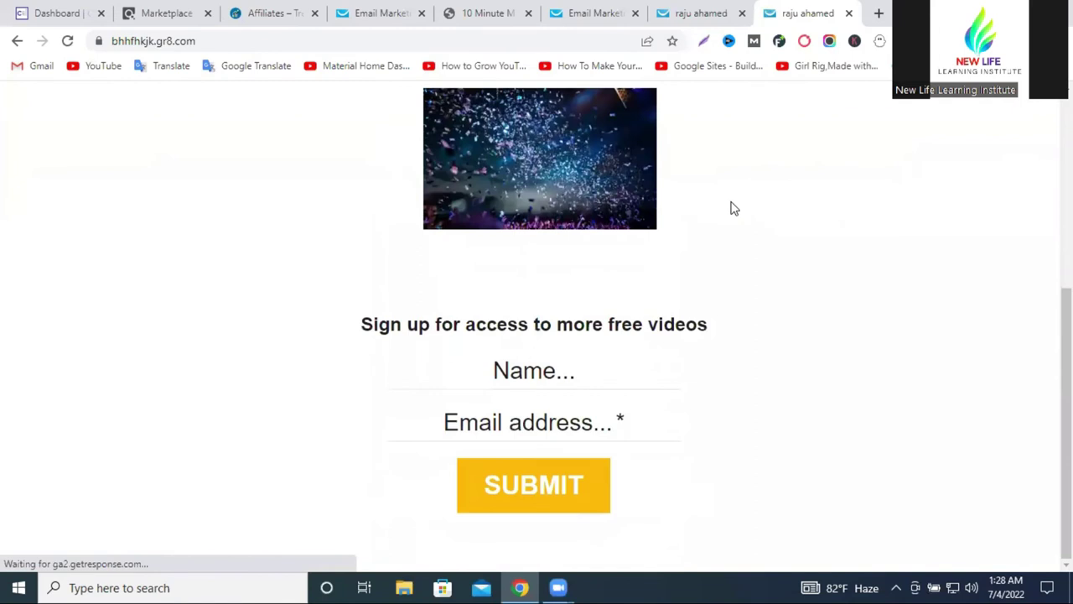
scroll(736, 210, "up", 4)
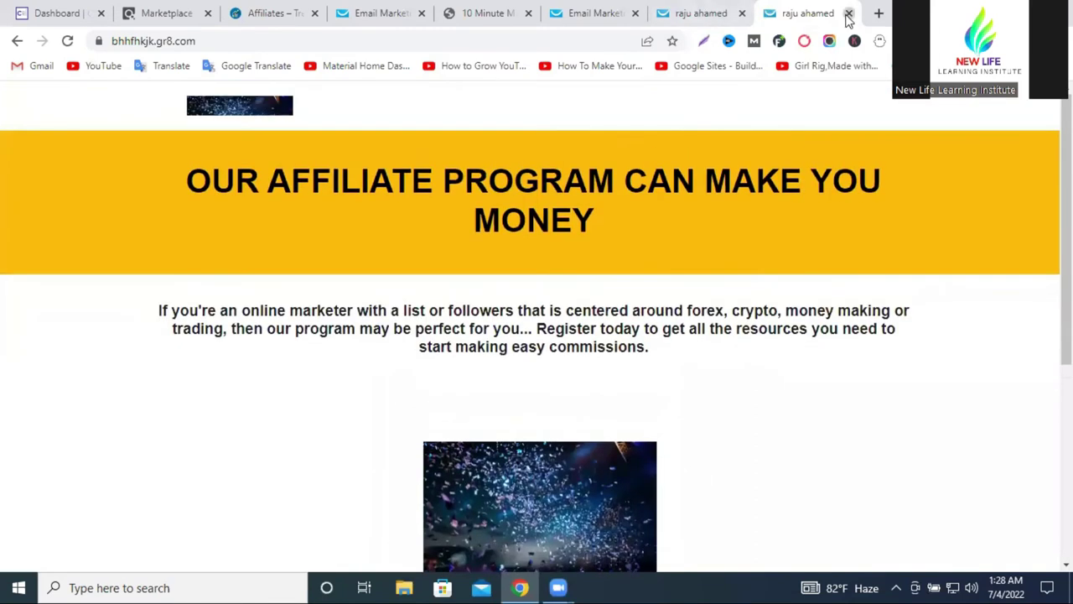
left_click(848, 15)
left_click(684, 6)
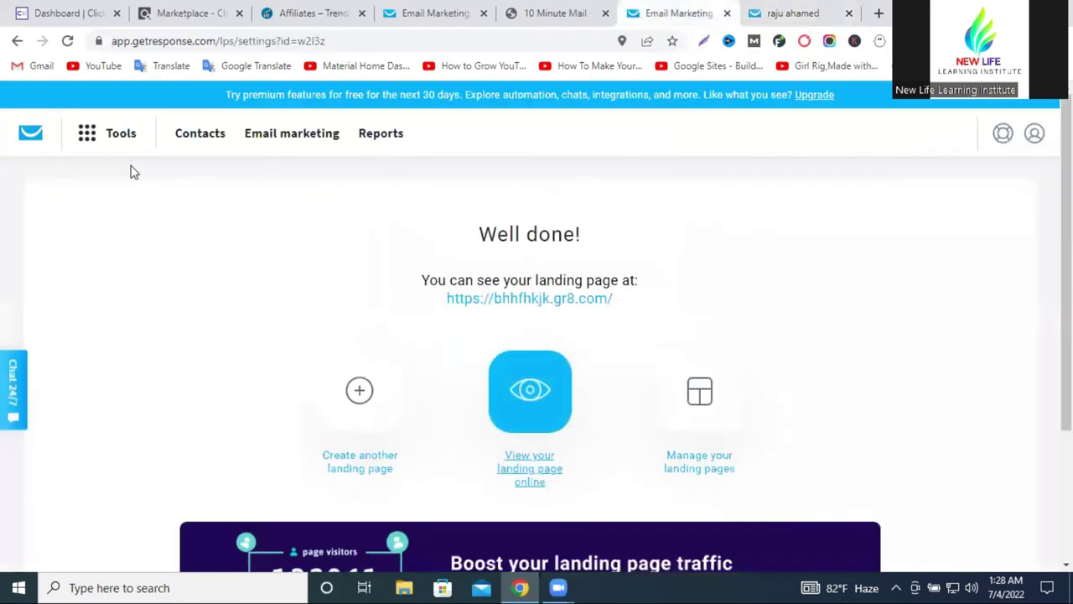
Open Tools > Landing pages and find the published page row with 1 visit and 0 contacts
left_click(92, 141)
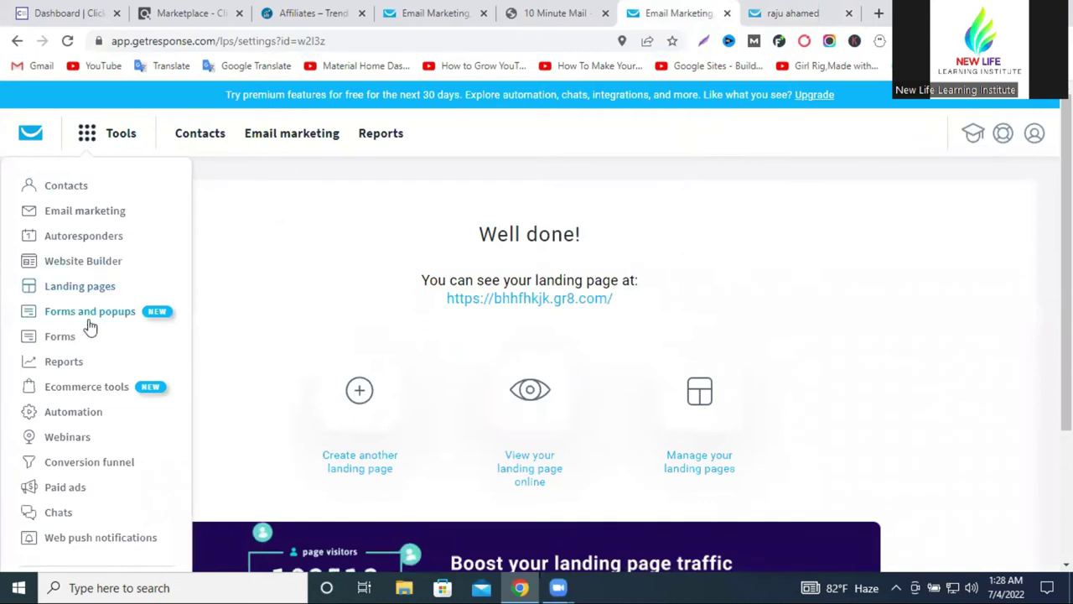
left_click(80, 289)
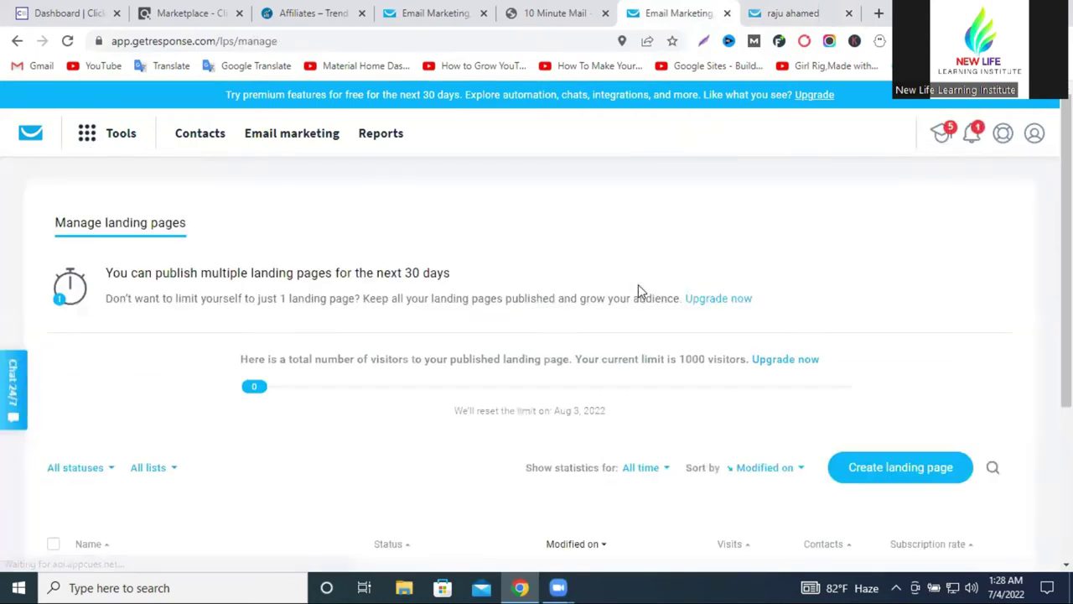
scroll(638, 291, "down", 3)
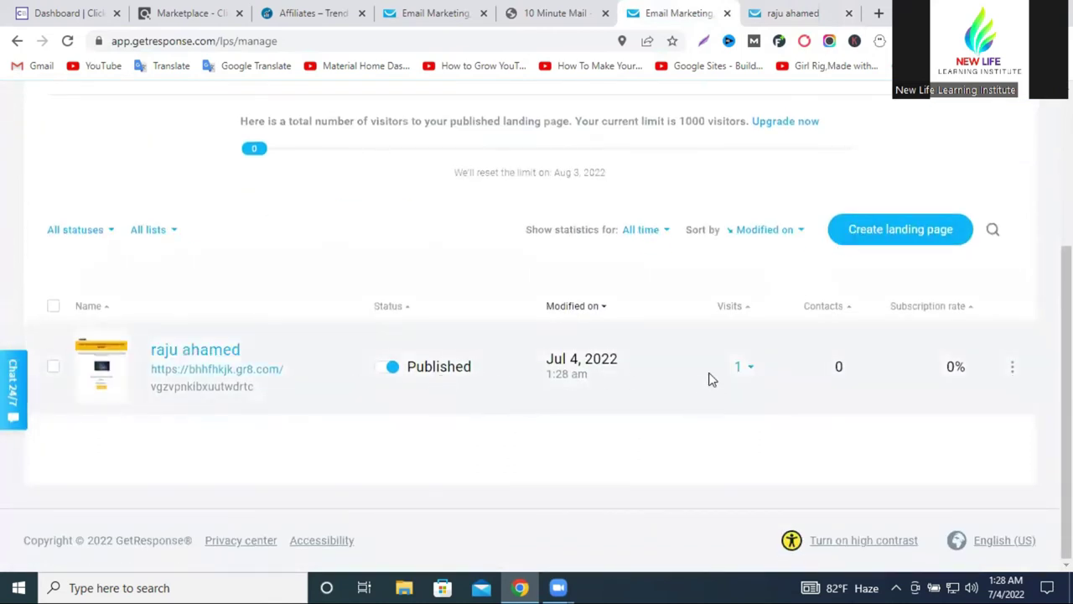
scroll(478, 370, "up", 3)
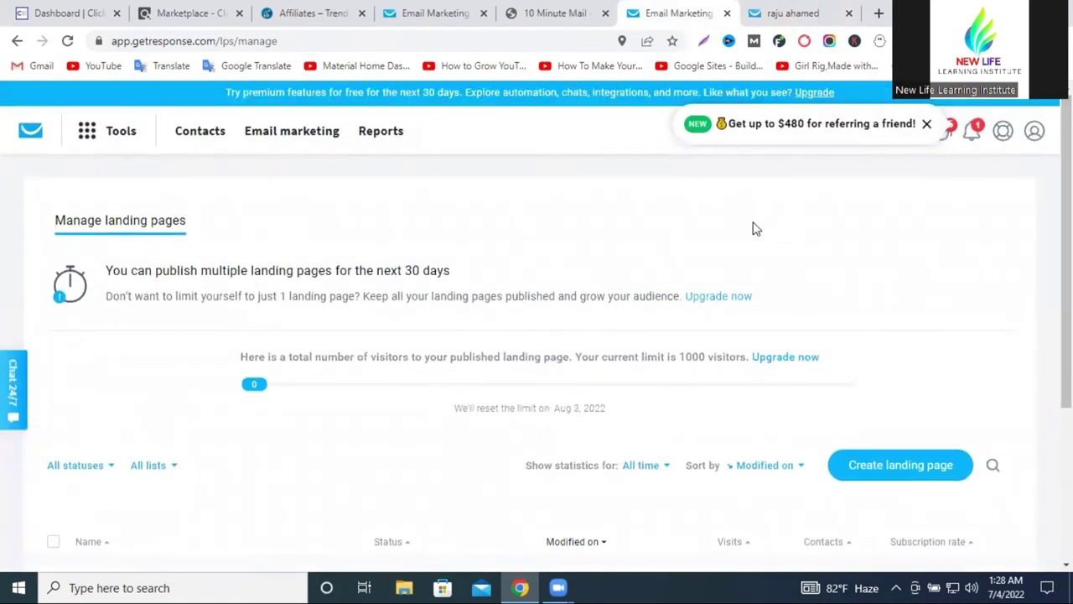
scroll(758, 227, "down", 3)
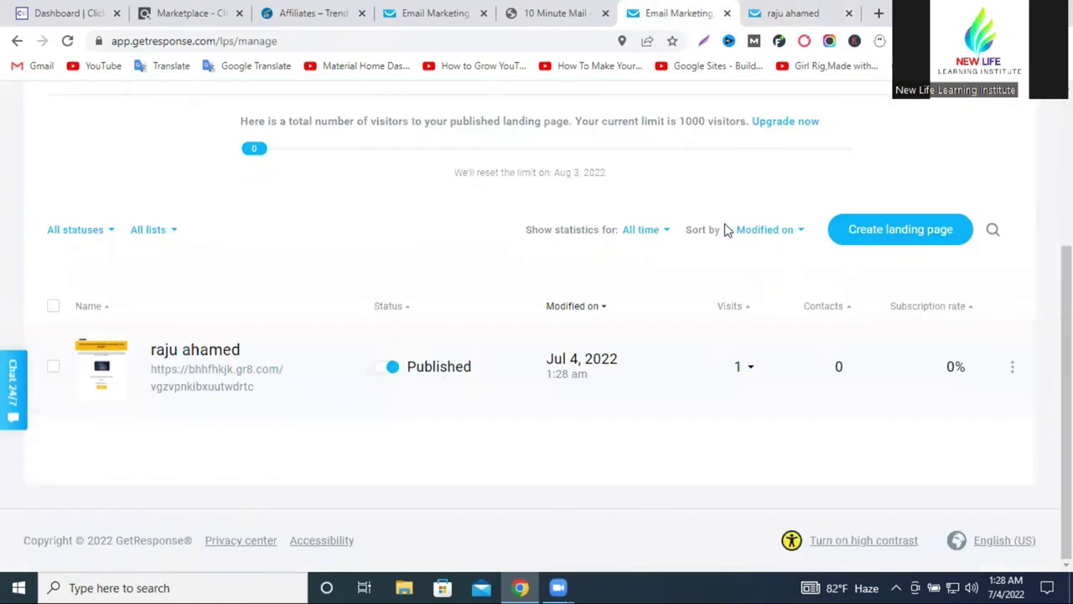
left_click(875, 242)
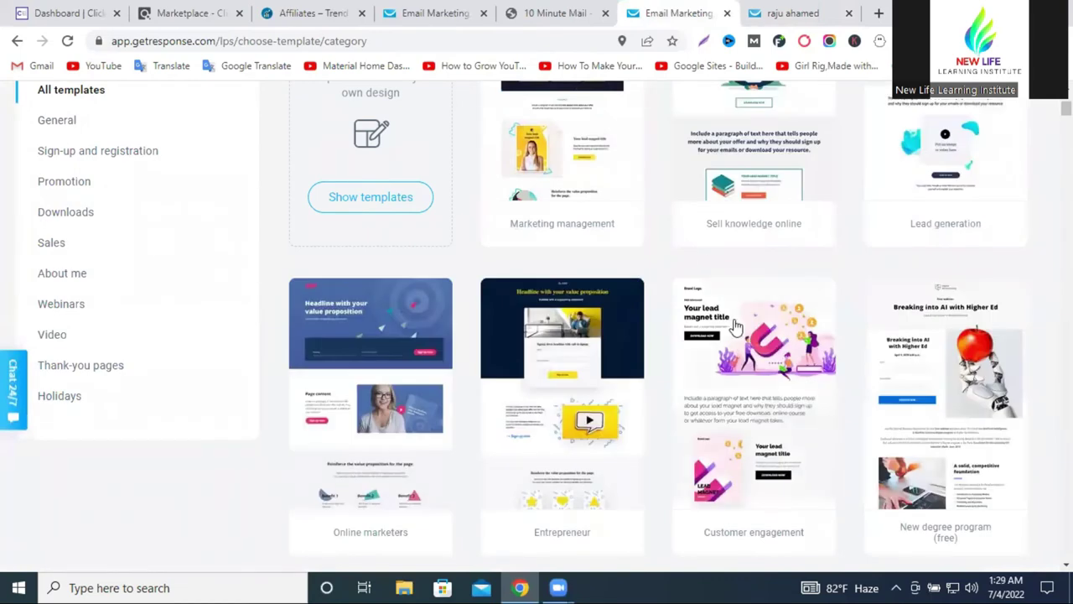
Try the Gold Law Group template, then close its landing page naming window
scroll(735, 325, "up", 3)
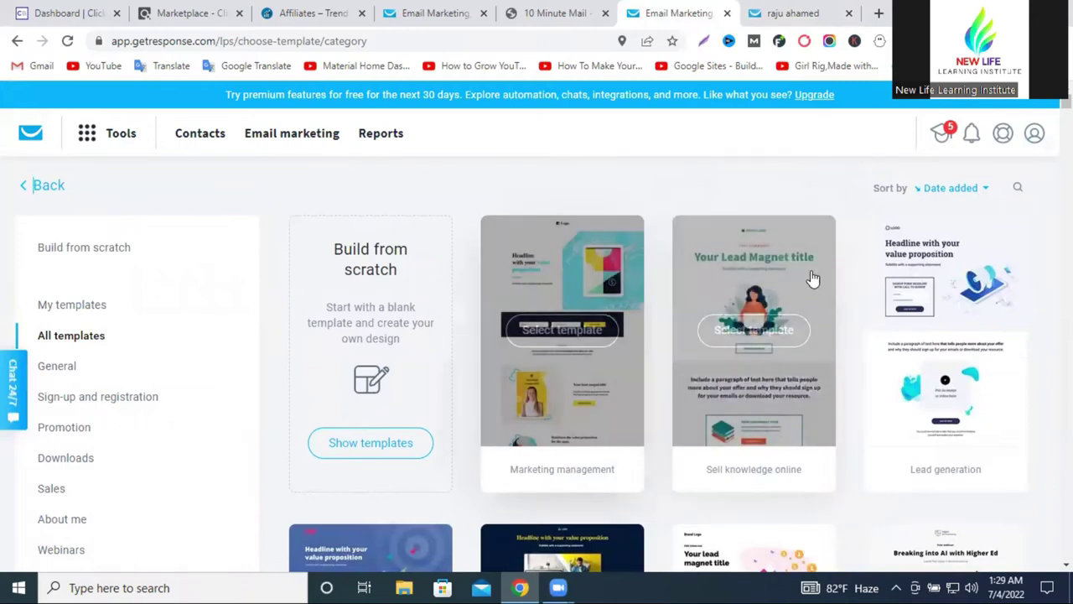
scroll(658, 295, "down", 2)
scroll(761, 335, "down", 10)
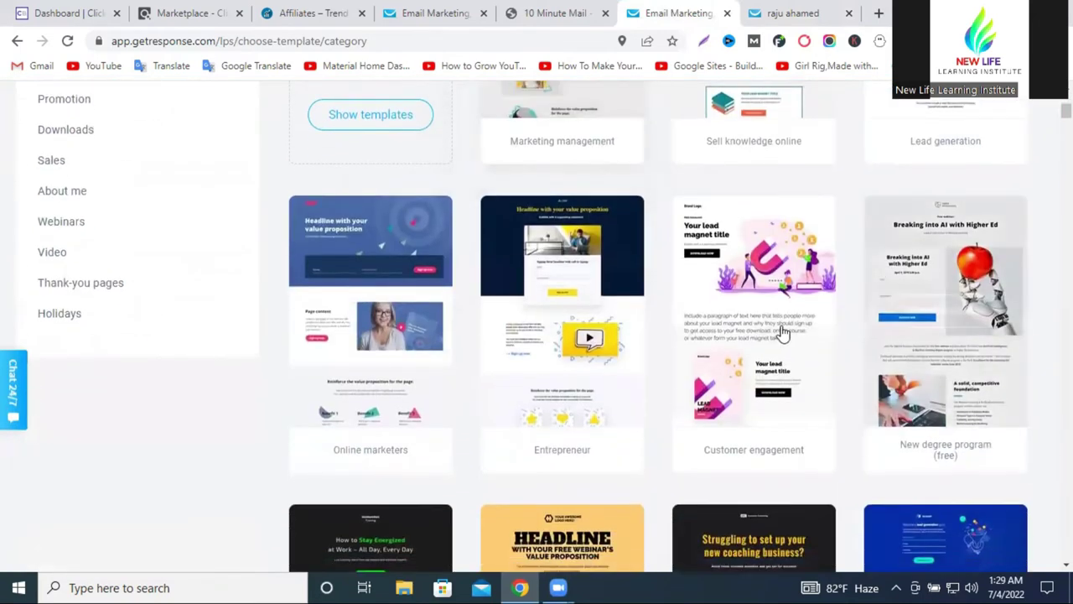
scroll(781, 331, "down", 4)
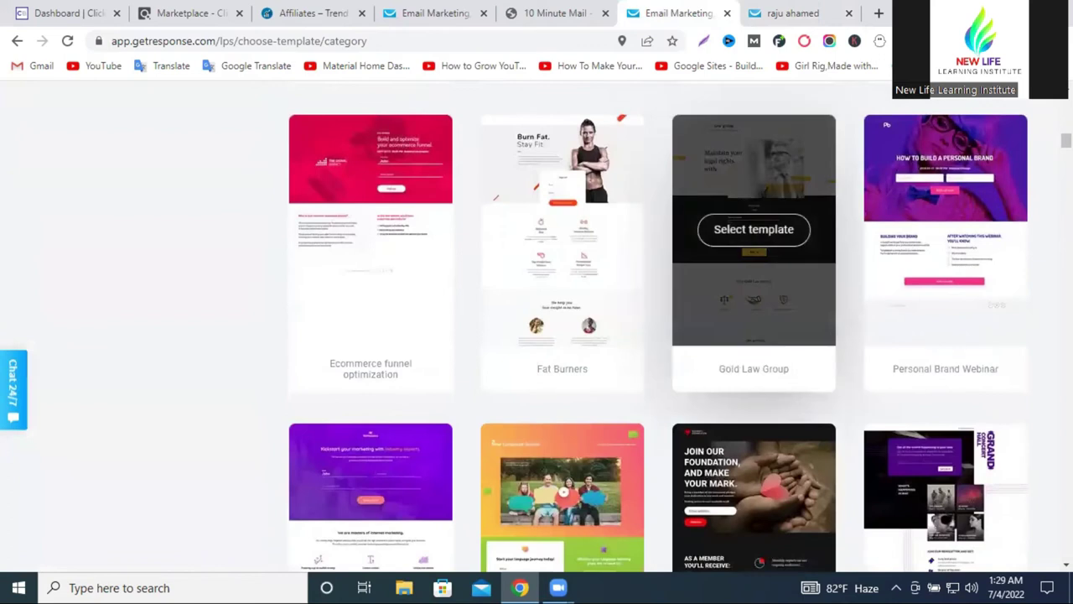
left_click(774, 333)
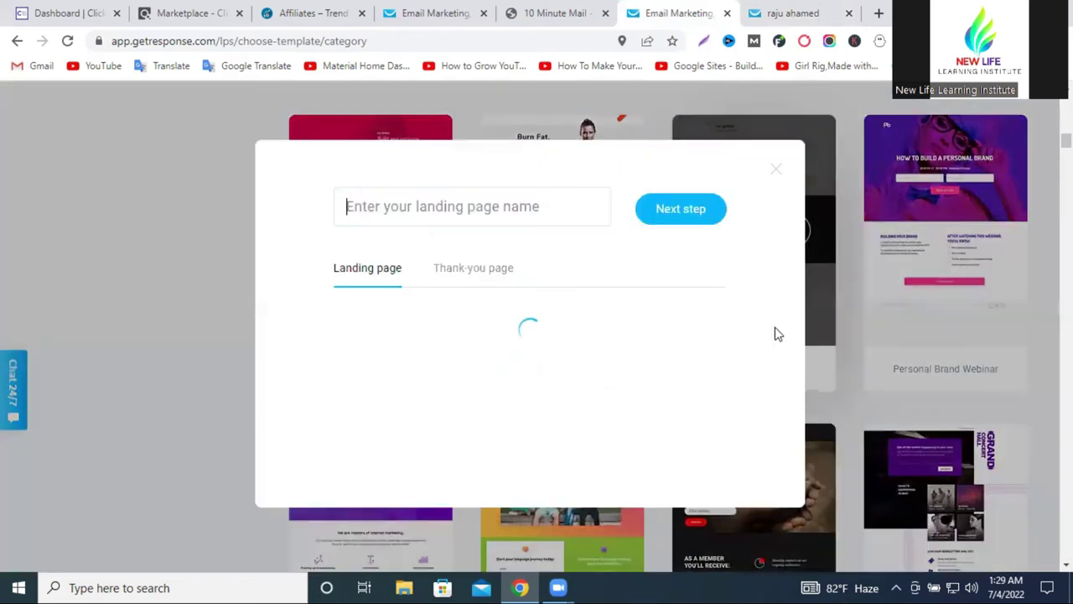
scroll(571, 358, "down", 10)
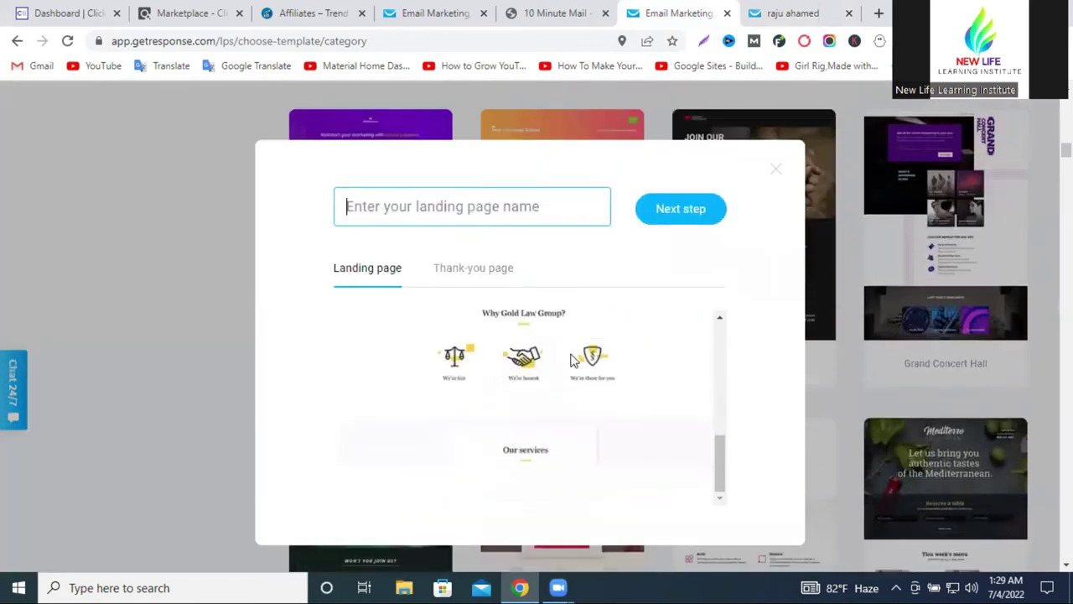
scroll(584, 361, "up", 10)
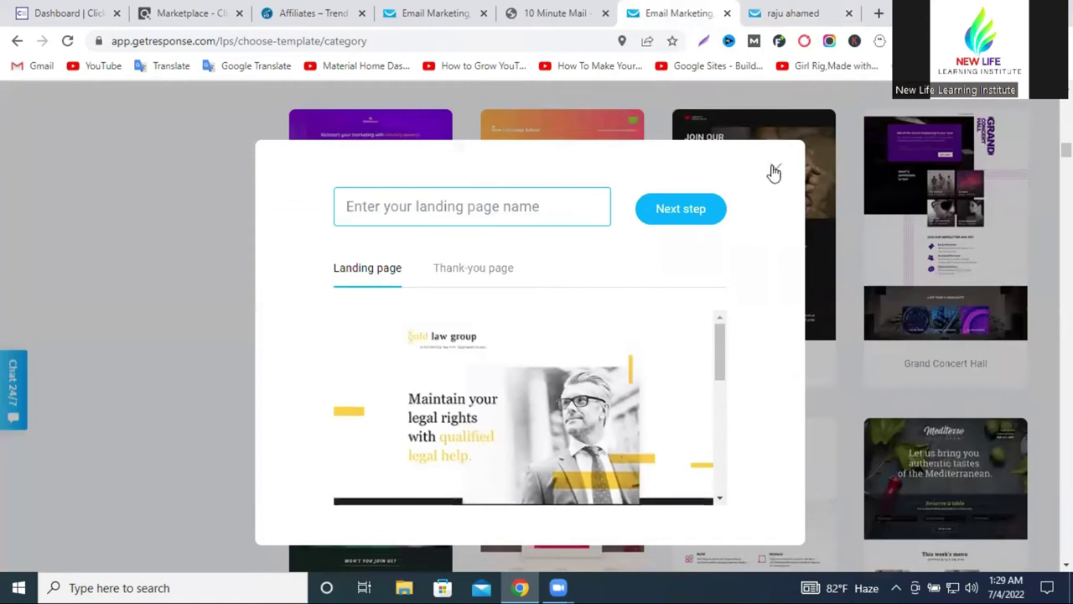
left_click(774, 172)
Browse further through the template gallery and select the Secrets to Success template
scroll(914, 290, "down", 3)
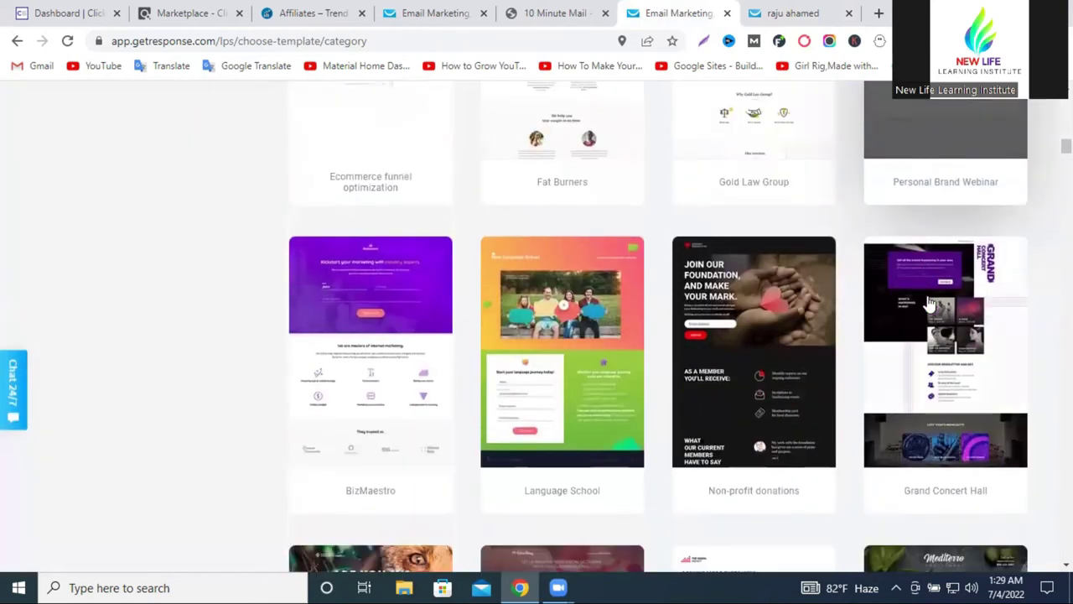
scroll(929, 304, "down", 8)
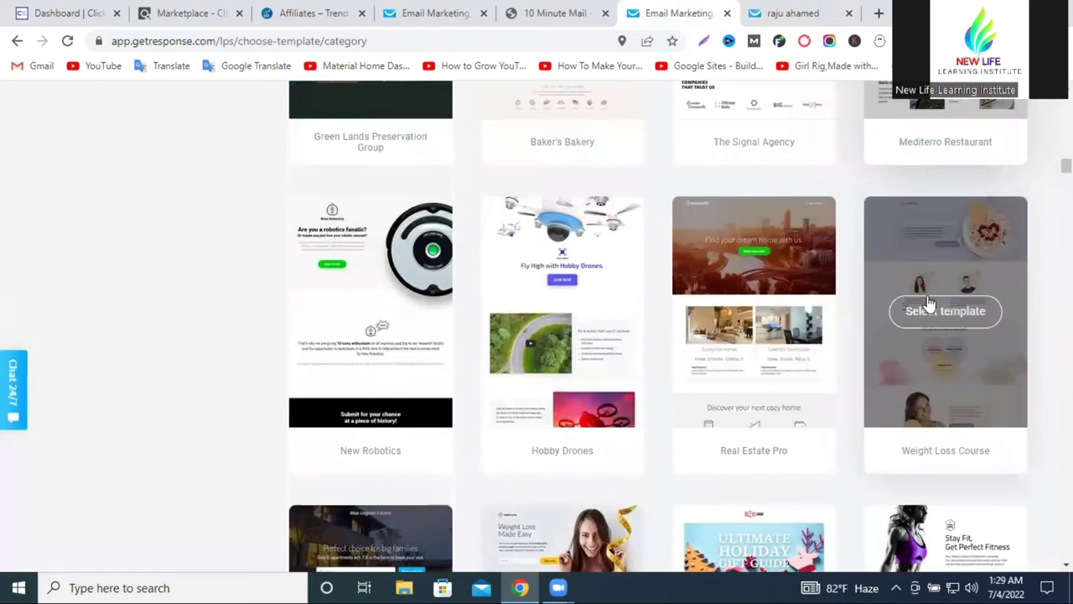
scroll(929, 304, "down", 6)
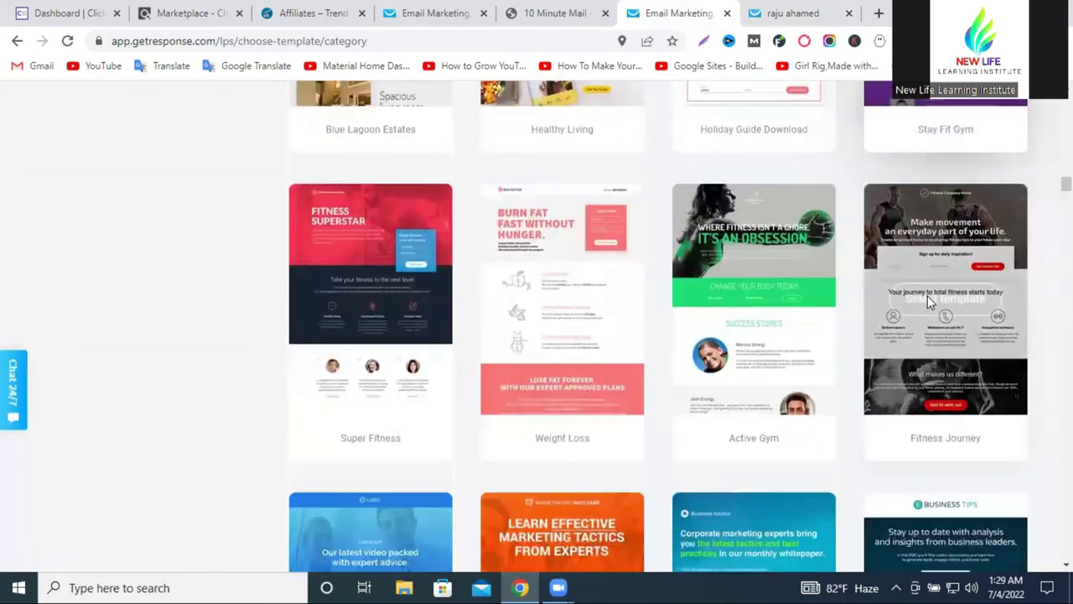
scroll(927, 295, "down", 9)
scroll(930, 304, "down", 9)
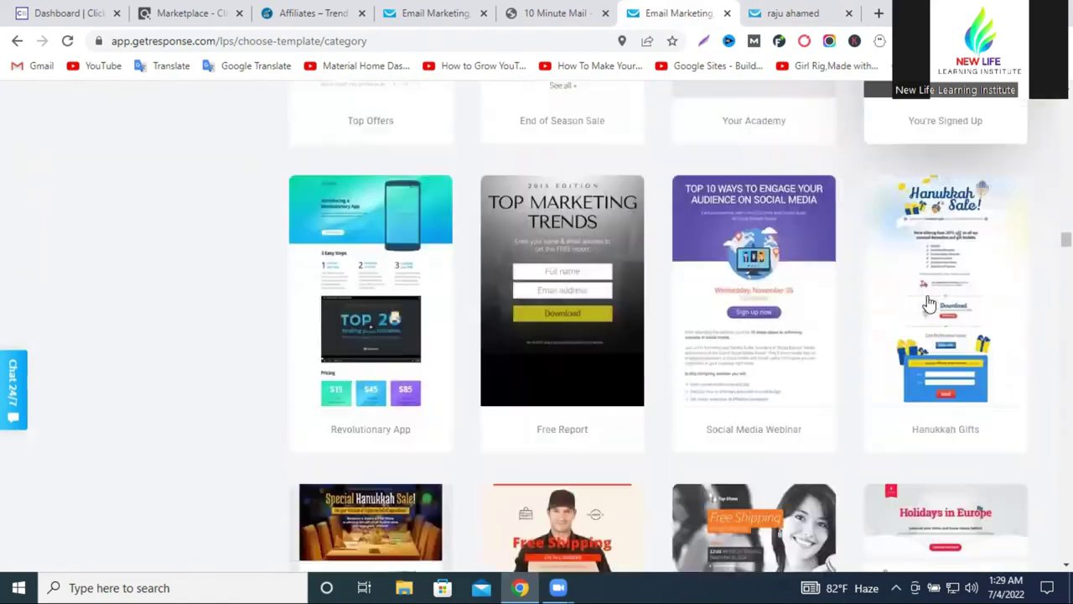
scroll(929, 303, "up", 2)
scroll(929, 304, "down", 7)
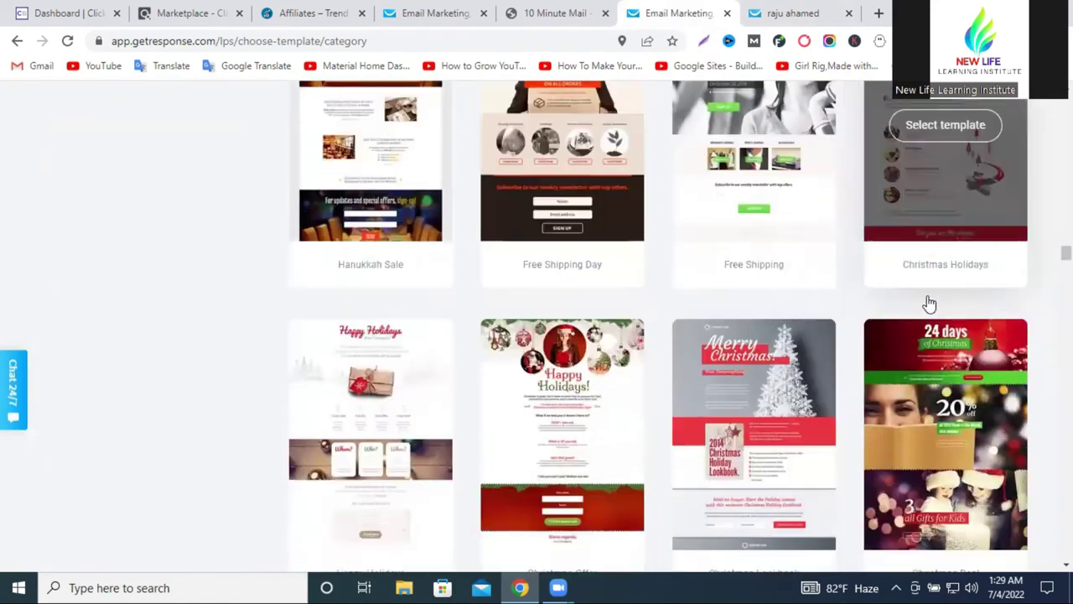
scroll(929, 304, "down", 8)
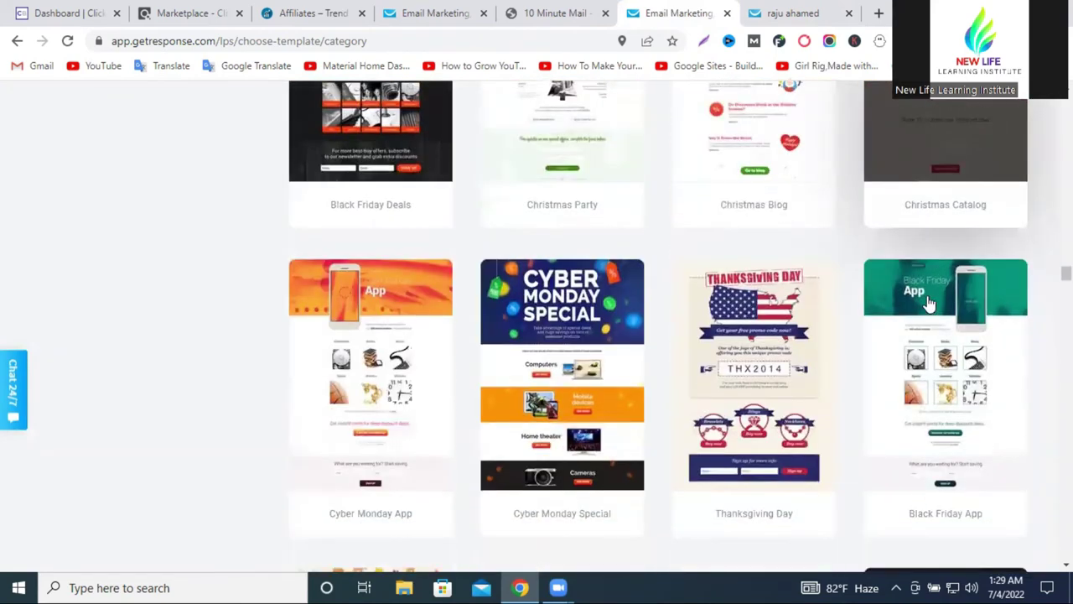
scroll(929, 303, "down", 10)
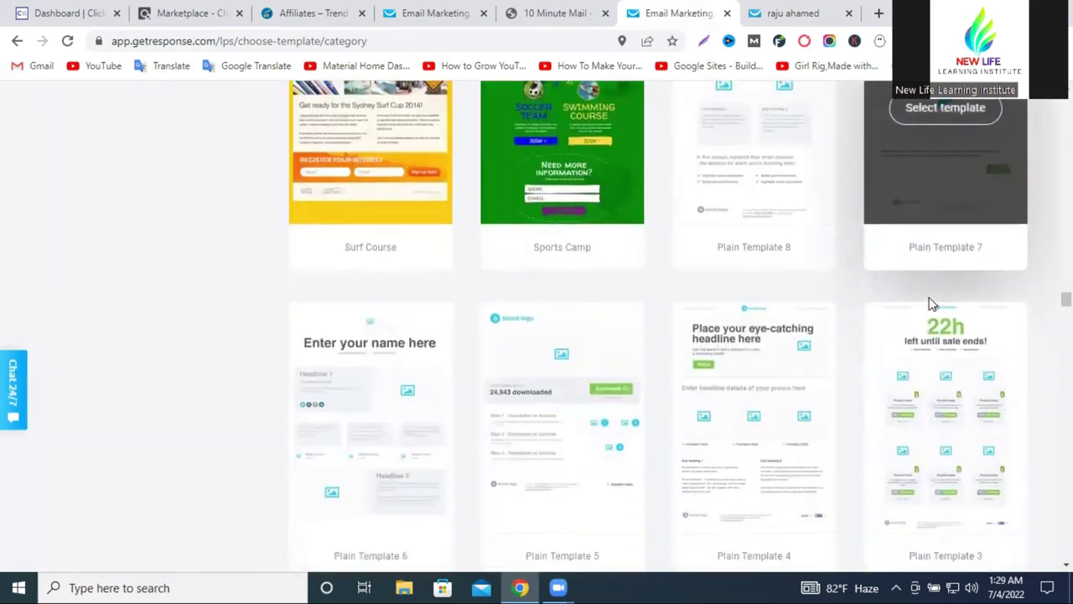
scroll(929, 304, "down", 18)
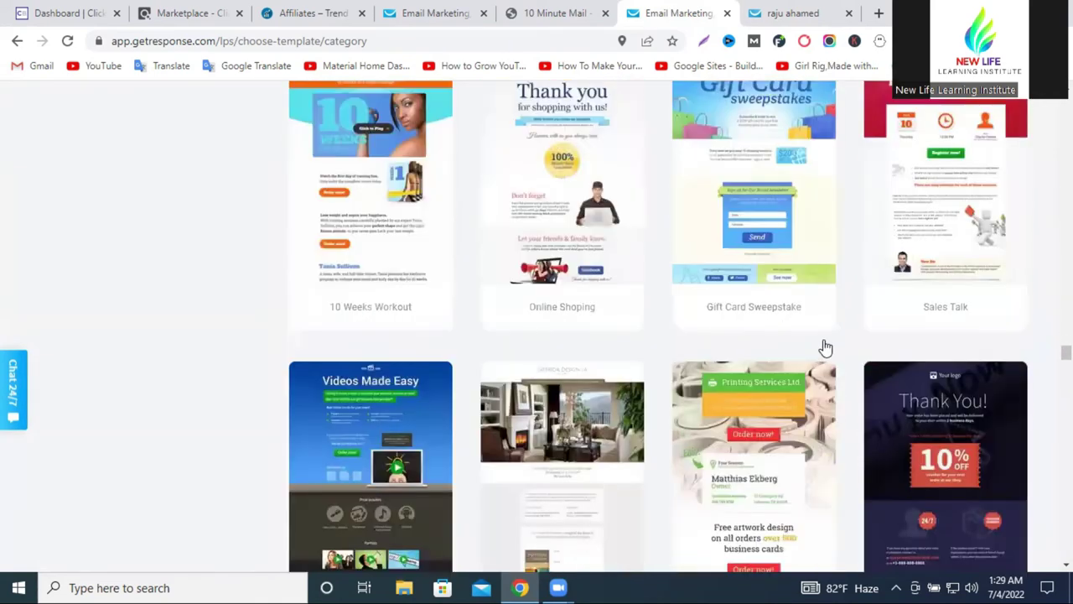
scroll(825, 346, "up", 2)
scroll(822, 347, "down", 1)
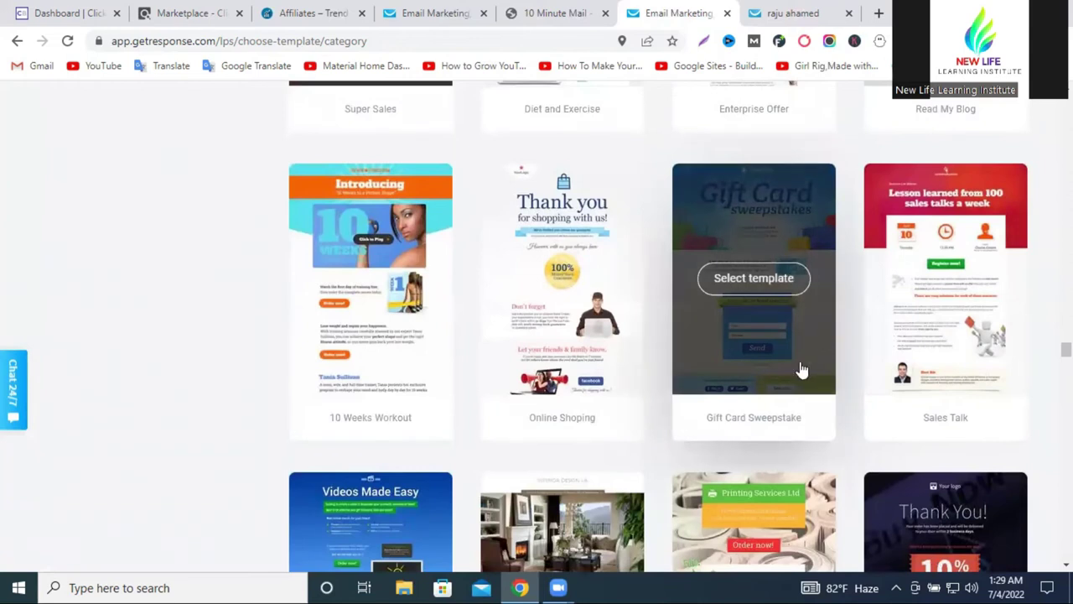
scroll(774, 344, "down", 4)
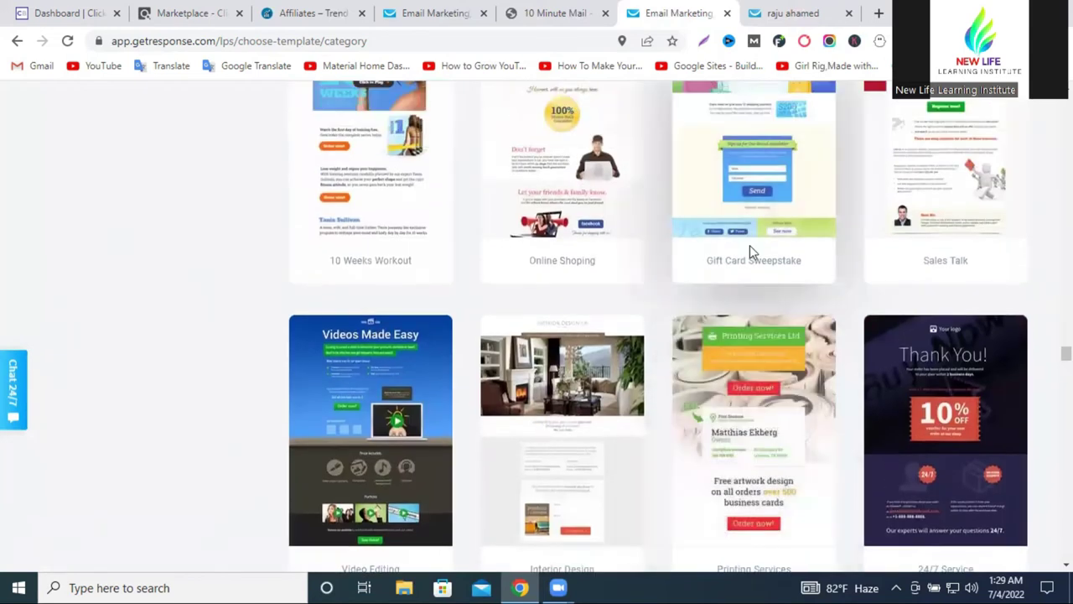
scroll(752, 307, "down", 4)
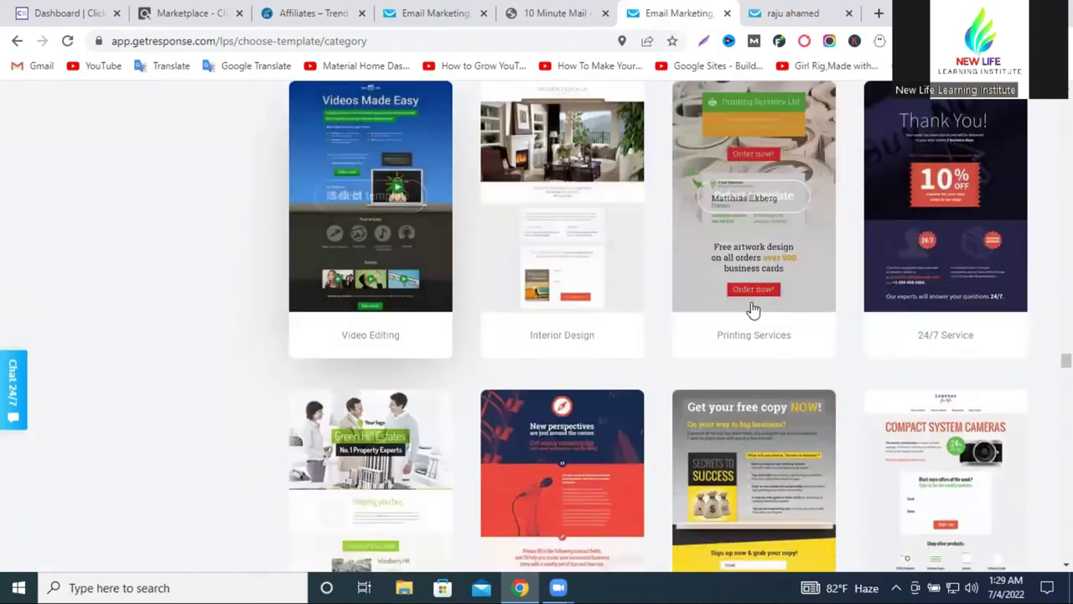
scroll(754, 311, "down", 4)
scroll(762, 336, "up", 3)
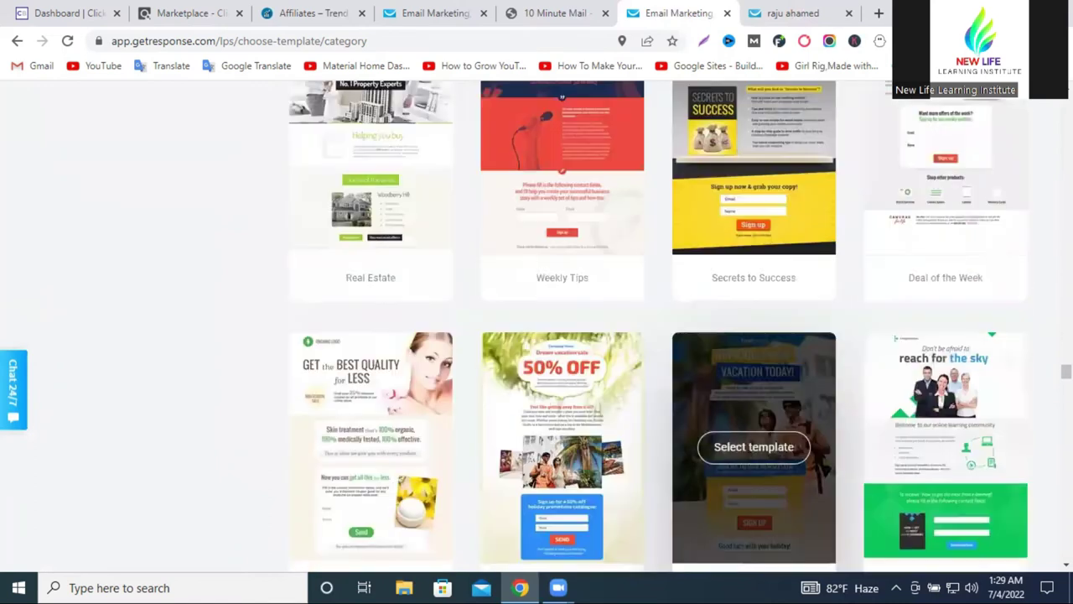
scroll(1015, 365, "up", 1)
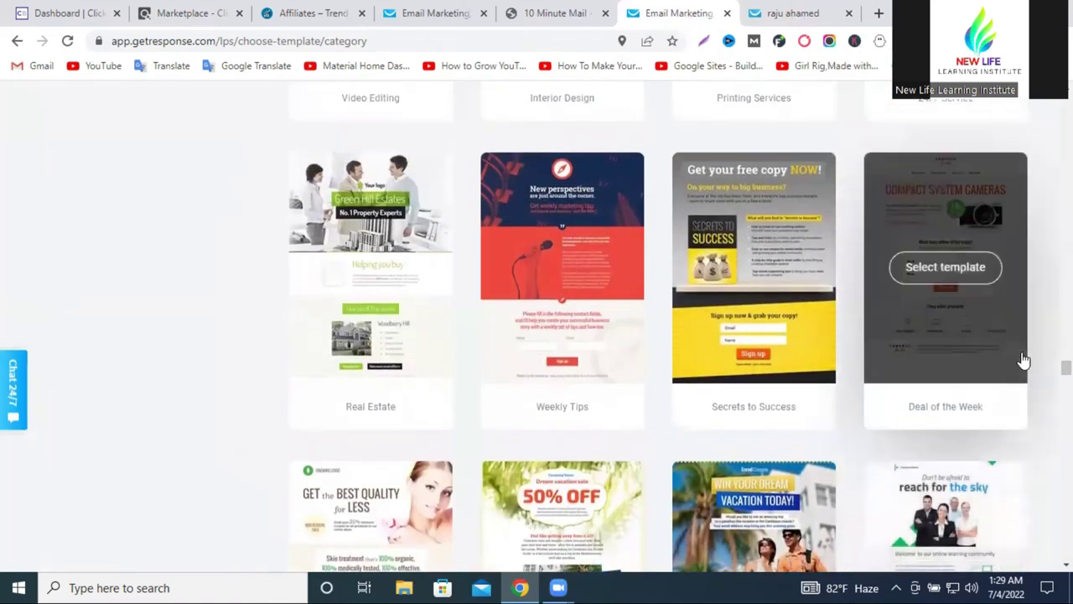
left_click(743, 266)
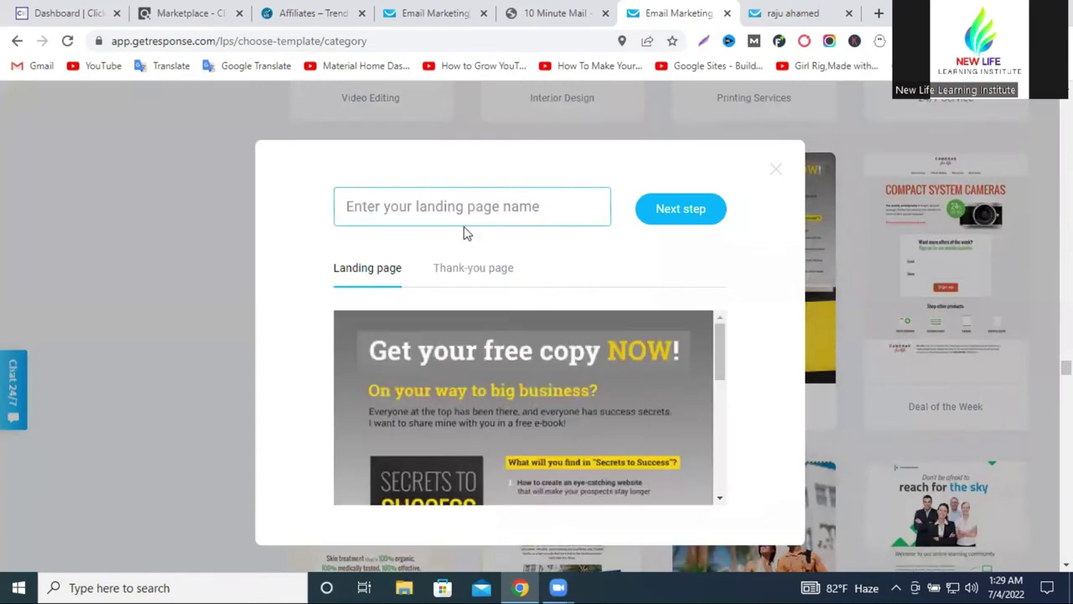
Fill the landing page name from the saved autofill suggestion and continue to the editor
left_click(461, 211)
left_click(484, 250)
left_click(683, 209)
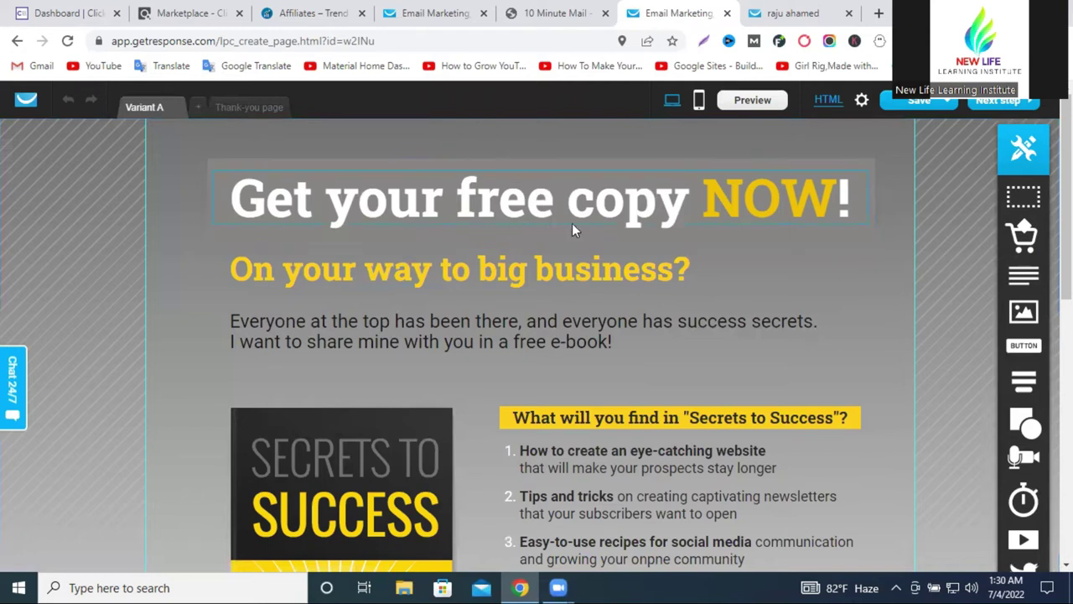
Review the Secrets to Success template in the editor, then return to the ClickBank tab
scroll(640, 226, "down", 2)
scroll(642, 228, "up", 2)
scroll(368, 241, "down", 5)
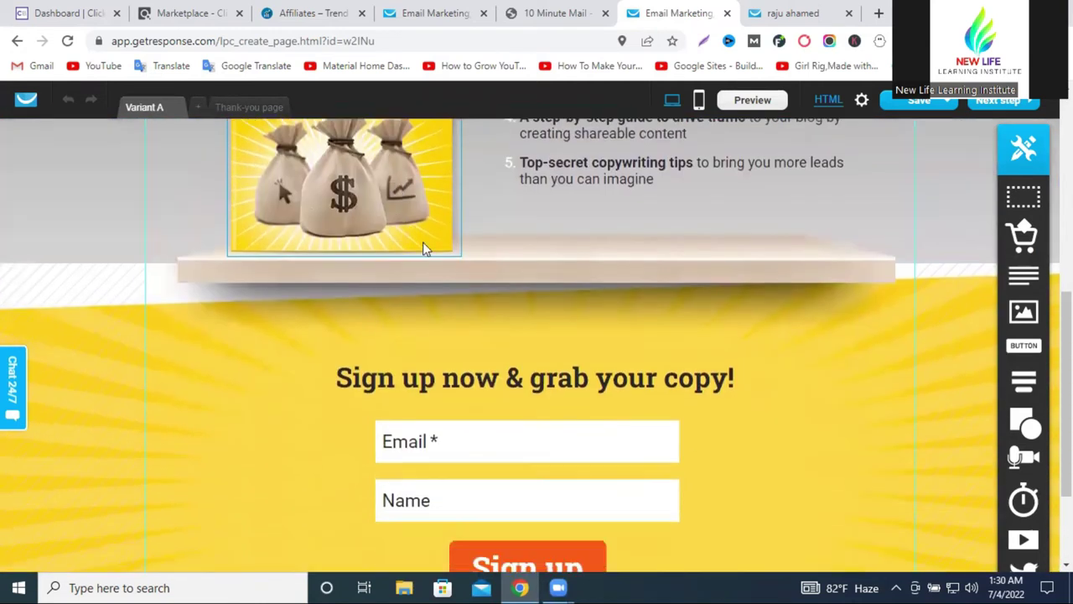
scroll(521, 310, "down", 2)
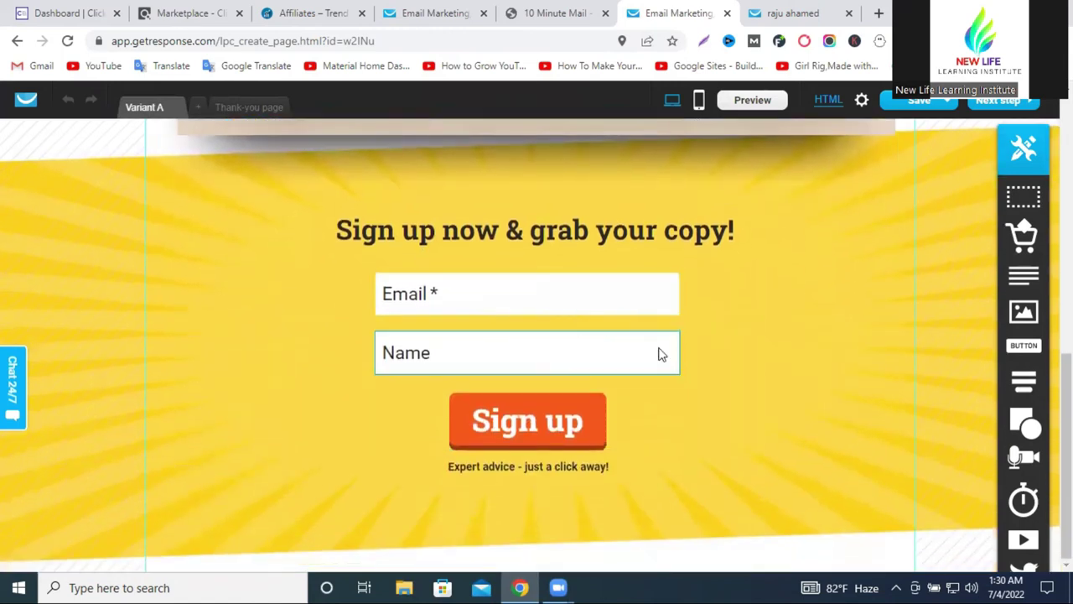
scroll(669, 345, "up", 1)
scroll(668, 340, "up", 5)
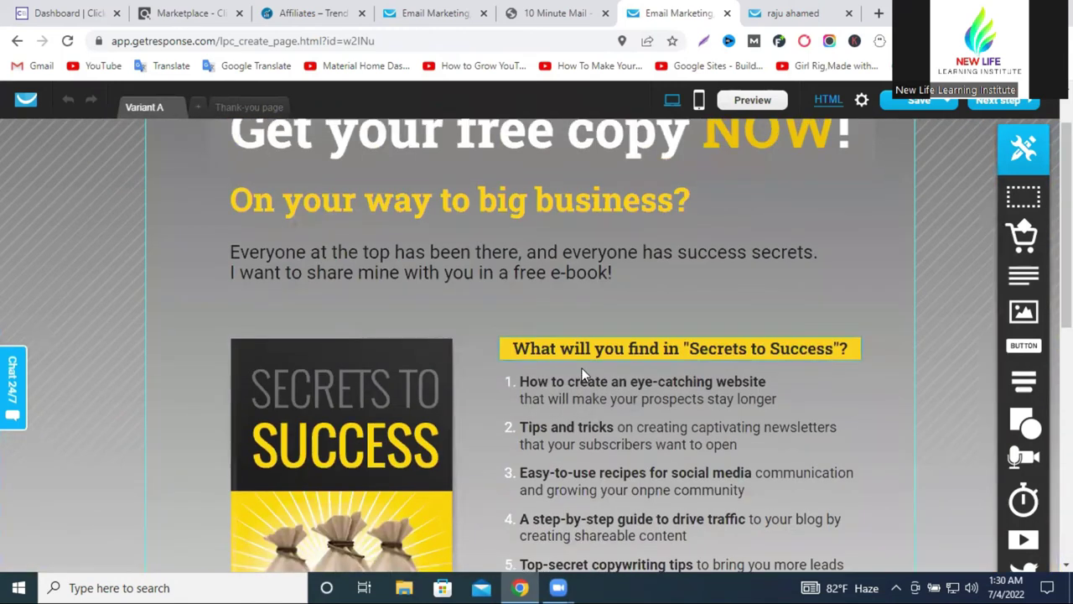
scroll(576, 348, "up", 1)
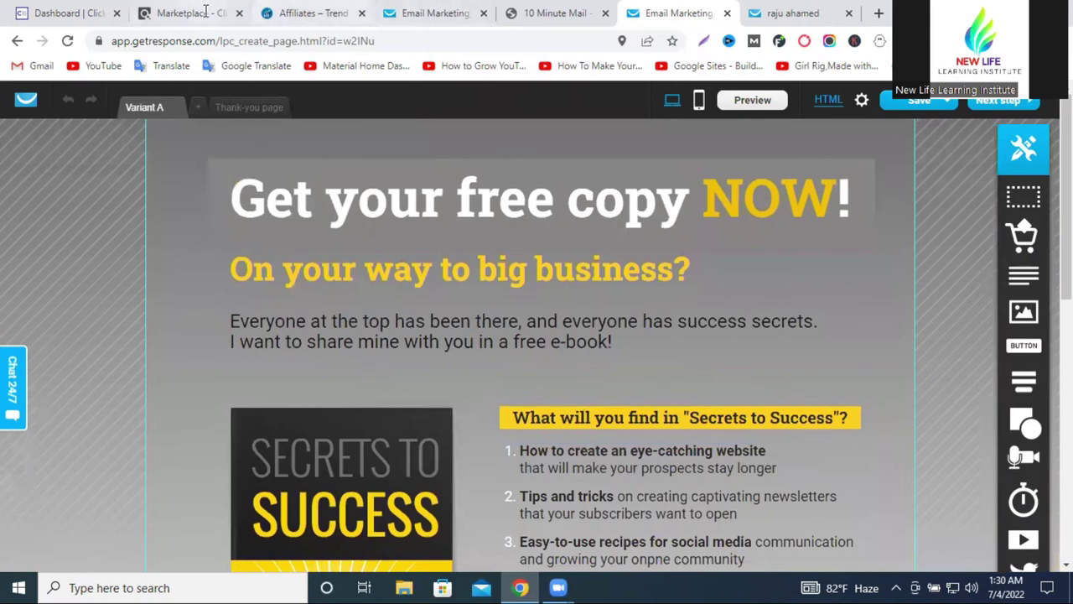
left_click(208, 11)
Expand Education and Computers / Internet, then list E-Business & E-Marketing offers
scroll(188, 253, "up", 10)
scroll(180, 267, "up", 2)
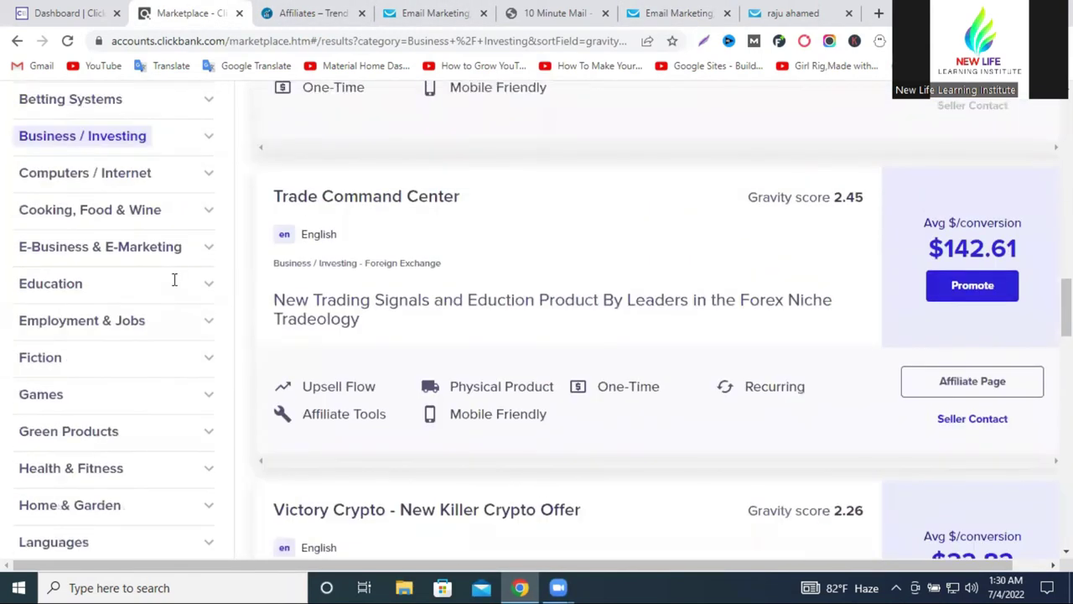
scroll(134, 360, "up", 1)
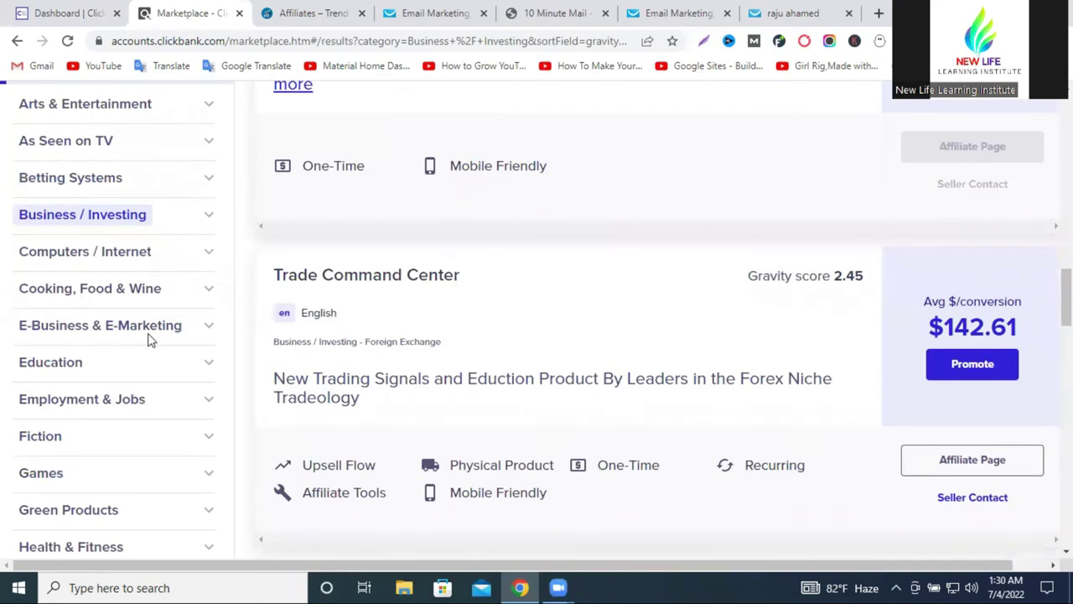
left_click(108, 361)
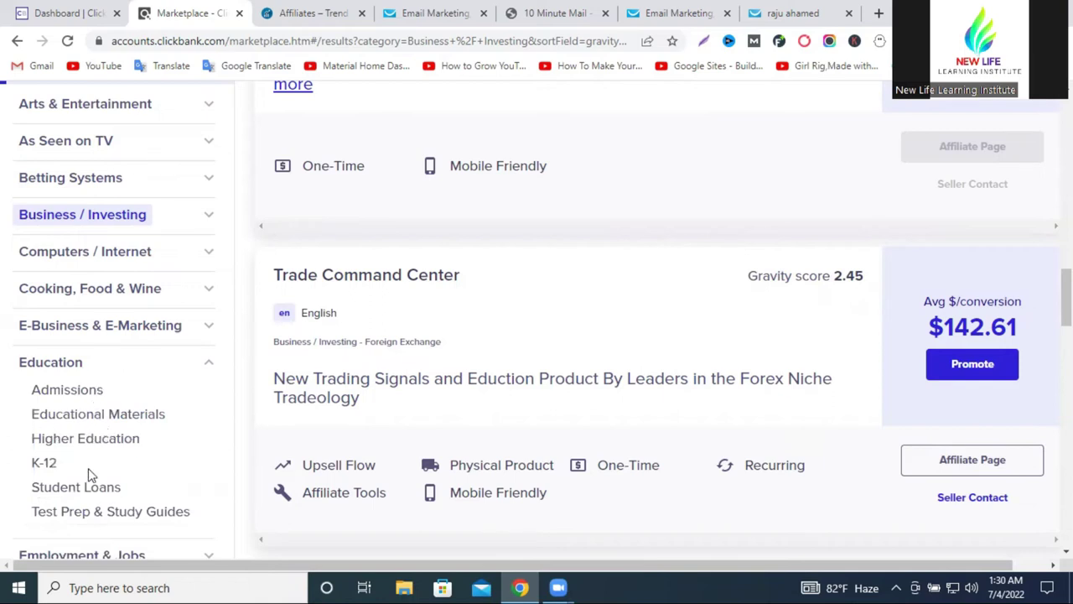
scroll(117, 251, "up", 2)
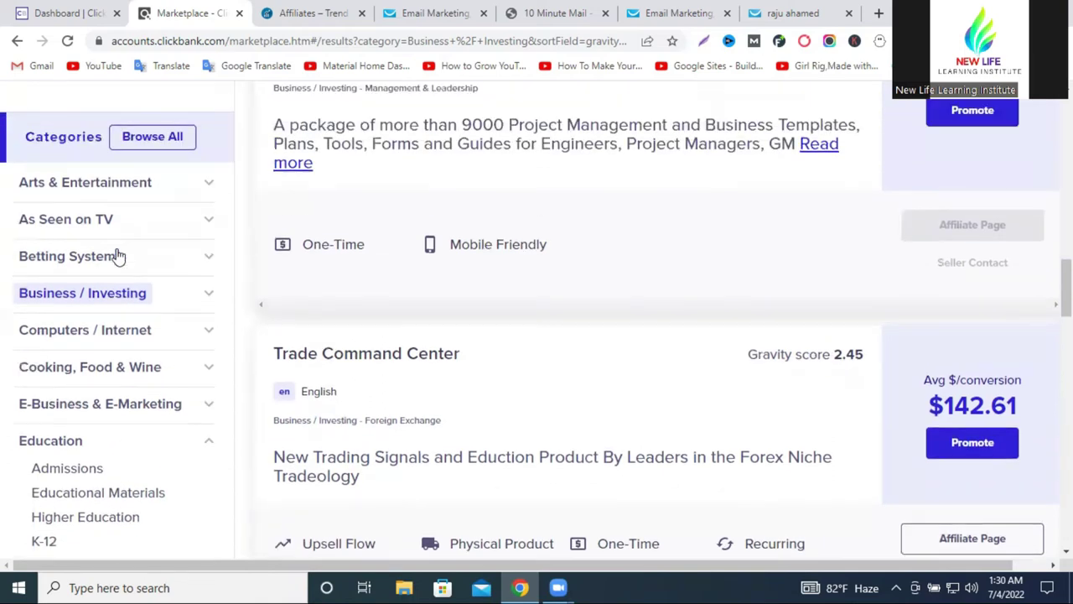
scroll(118, 256, "down", 3)
left_click(164, 191)
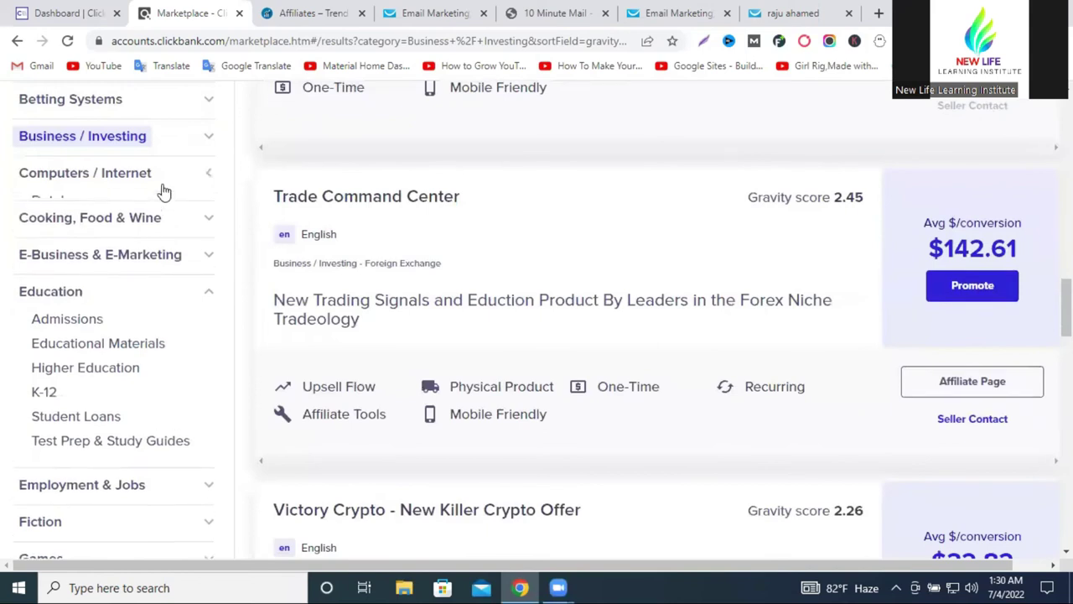
scroll(164, 196, "down", 3)
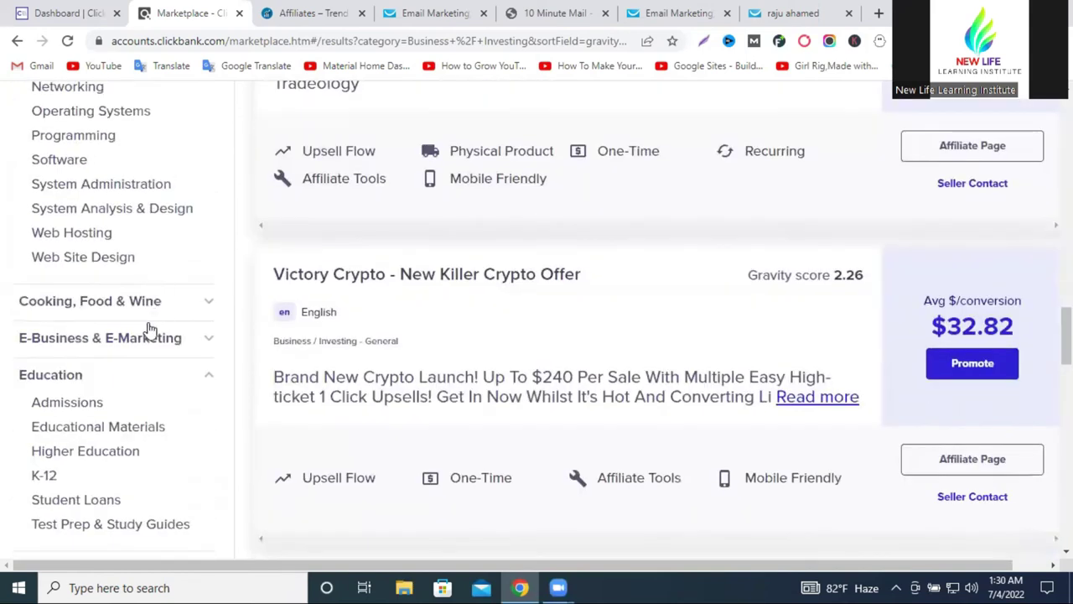
left_click(145, 340)
Look over the E-Business & E-Marketing offers and place the cursor in the marketplace search box
scroll(144, 345, "down", 1)
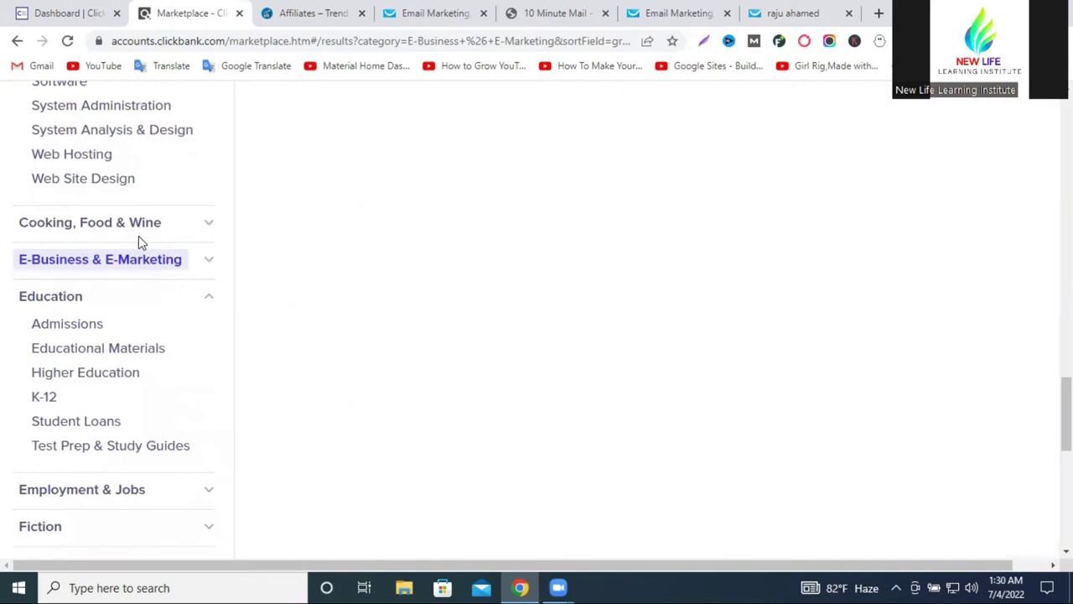
scroll(138, 235, "down", 2)
scroll(138, 236, "down", 2)
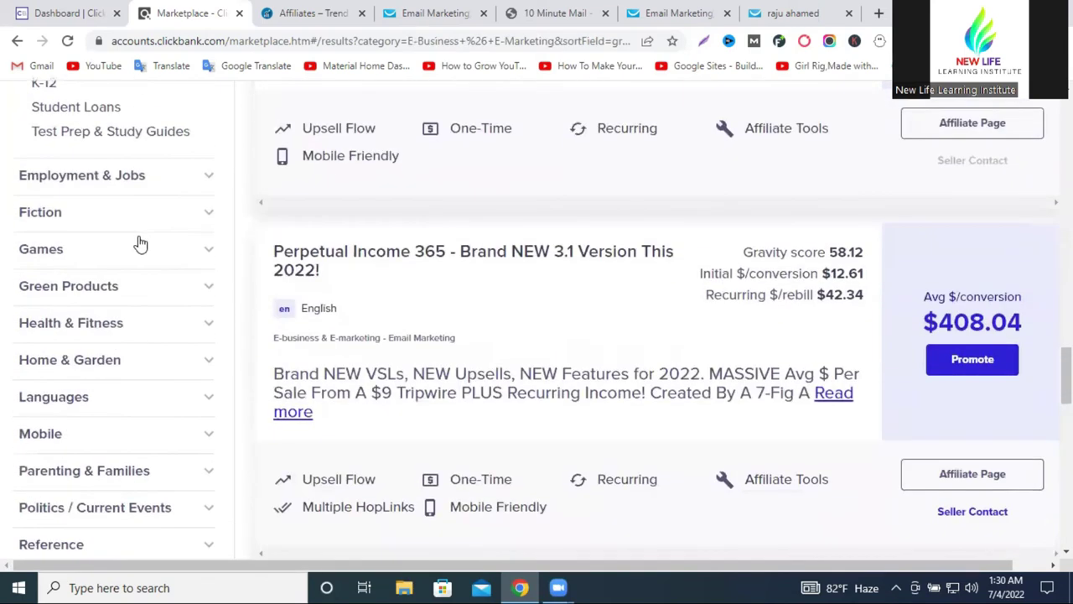
scroll(140, 243, "down", 2)
scroll(140, 243, "up", 4)
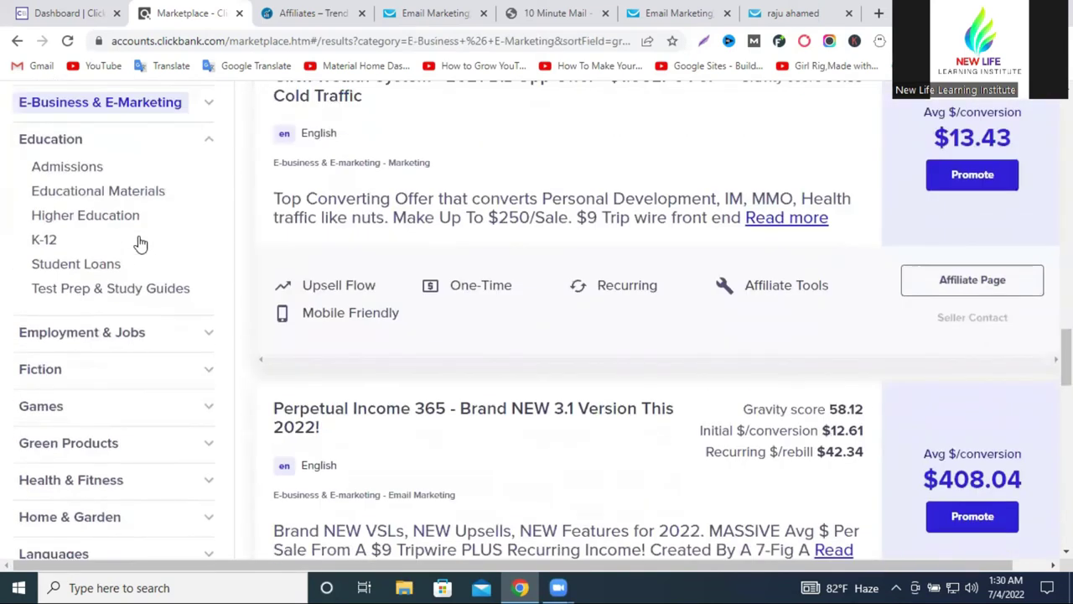
scroll(138, 236, "up", 8)
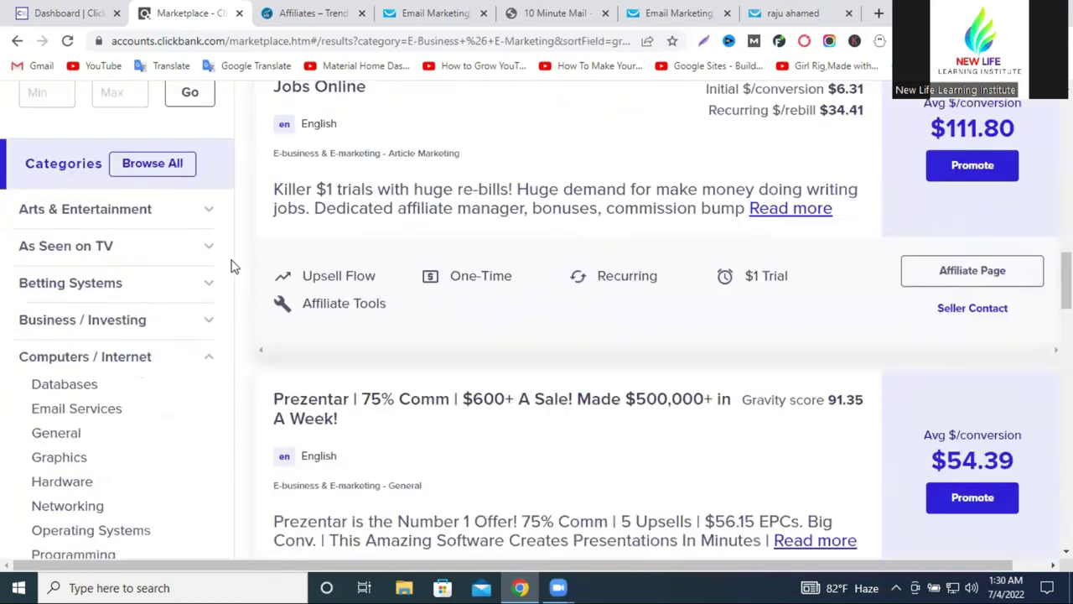
scroll(235, 266, "up", 10)
left_click(340, 291)
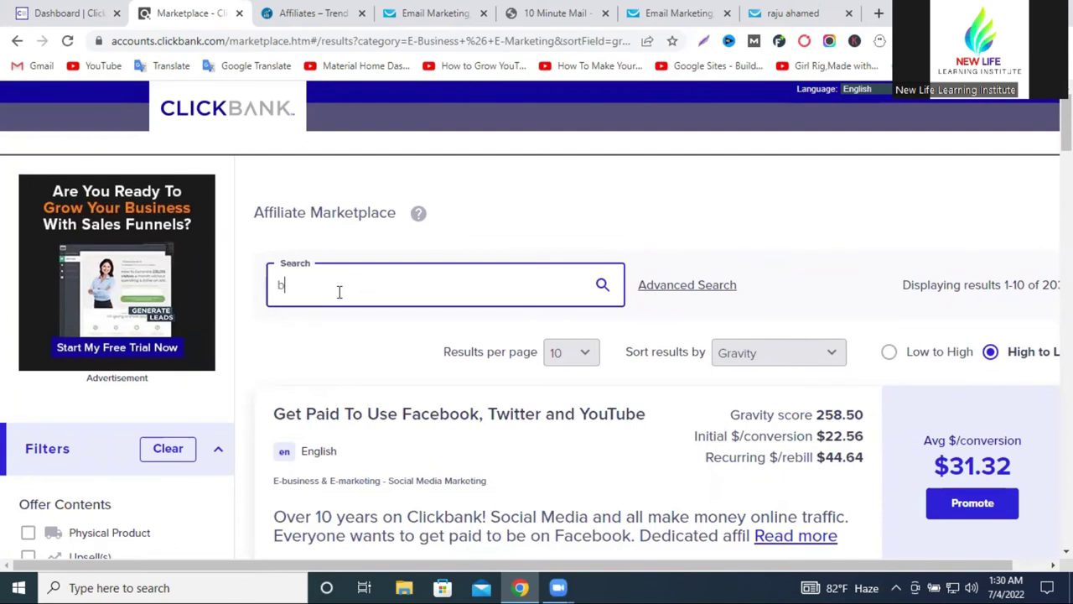
Run the 'book' keyword search and open The Book on Heat's affiliate page
key("Return")
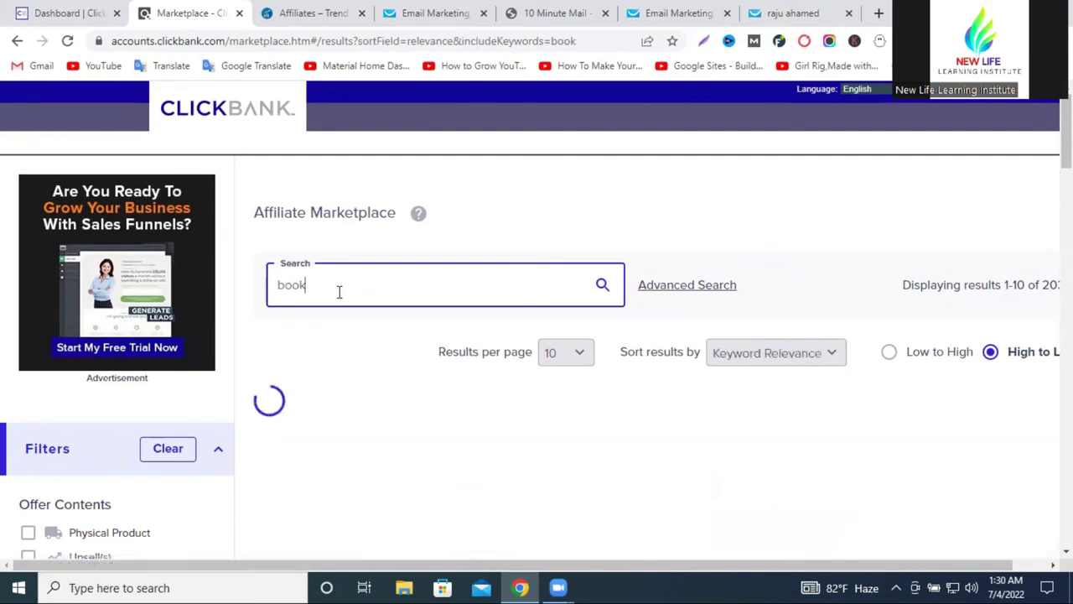
scroll(374, 304, "down", 5)
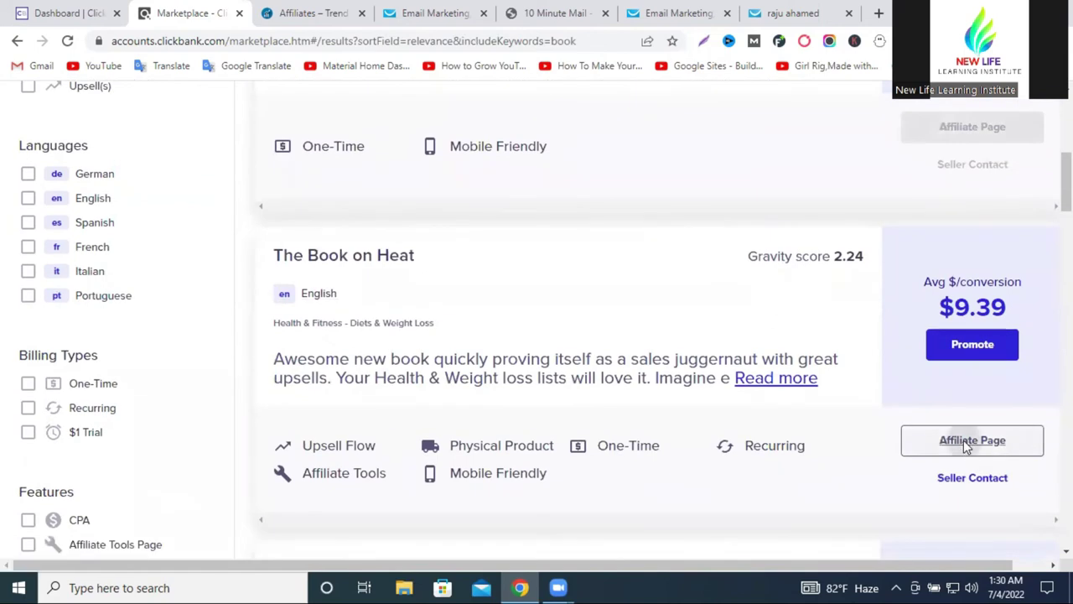
left_click(963, 439)
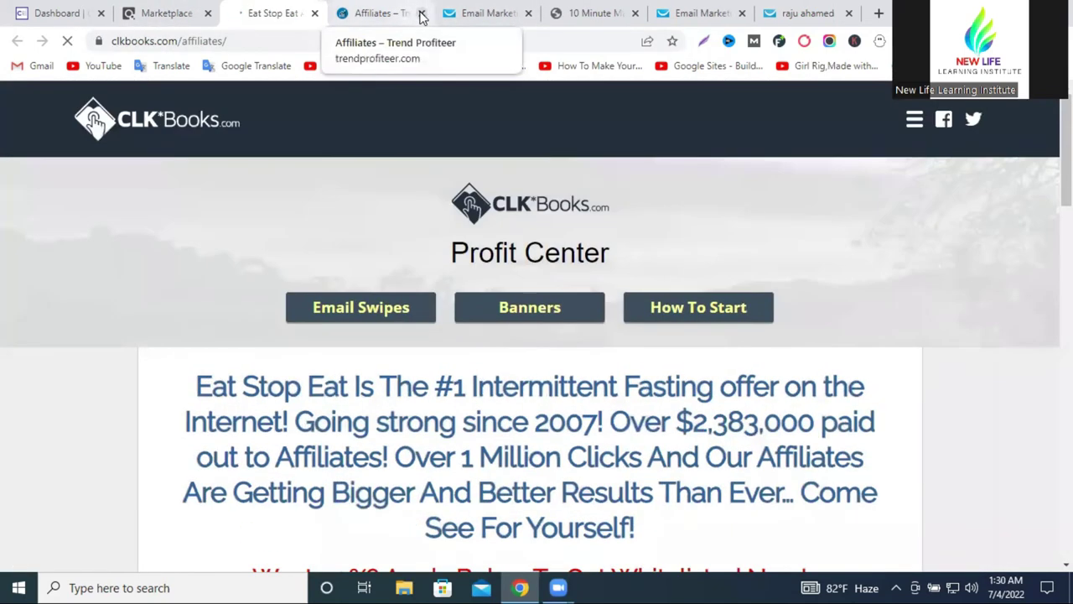
Close the Trend Profiteer tab, review the Eat Stop Eat affiliates page, and open a new tab
left_click(421, 17)
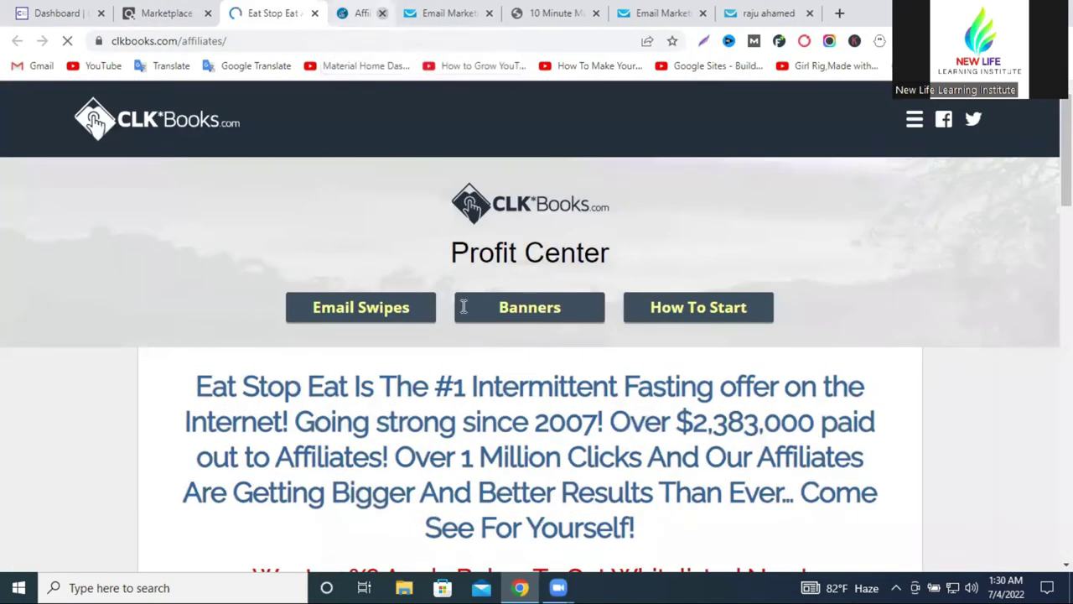
scroll(536, 277, "down", 7)
scroll(536, 277, "down", 6)
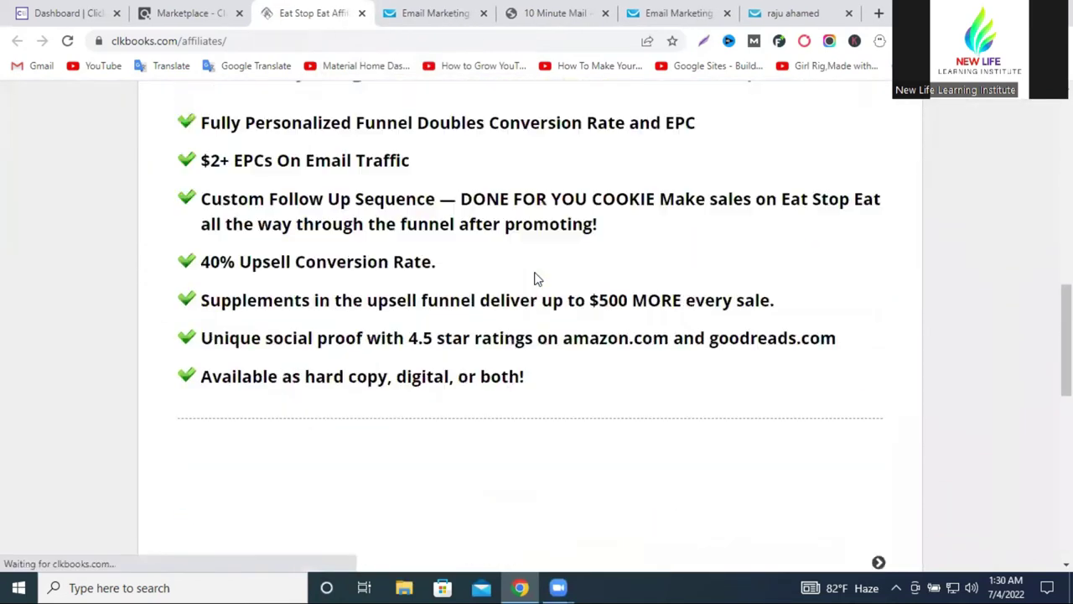
scroll(537, 277, "up", 2)
scroll(538, 279, "up", 10)
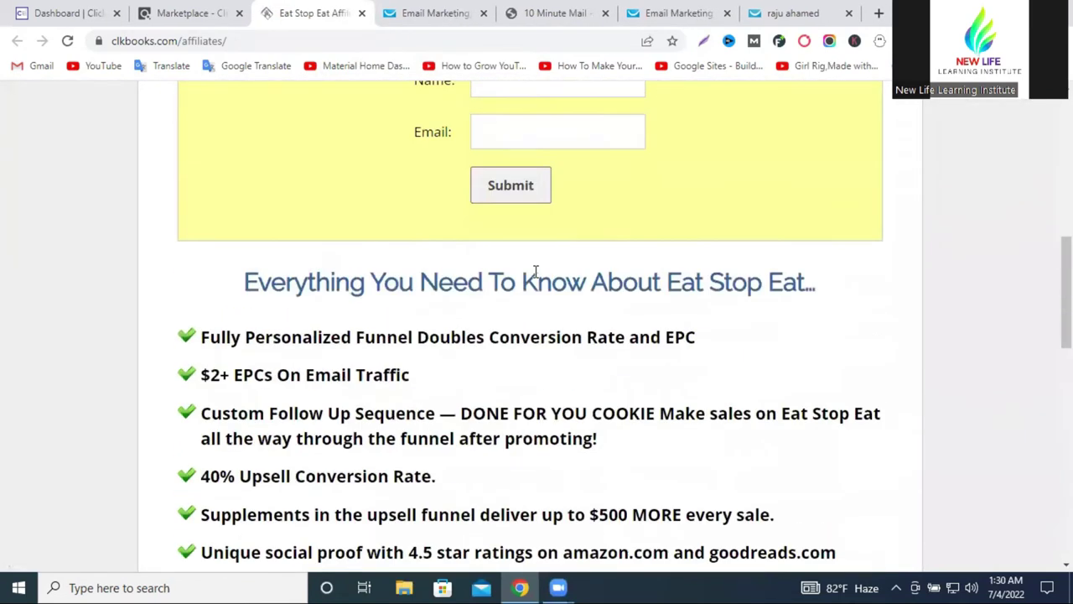
scroll(534, 272, "down", 15)
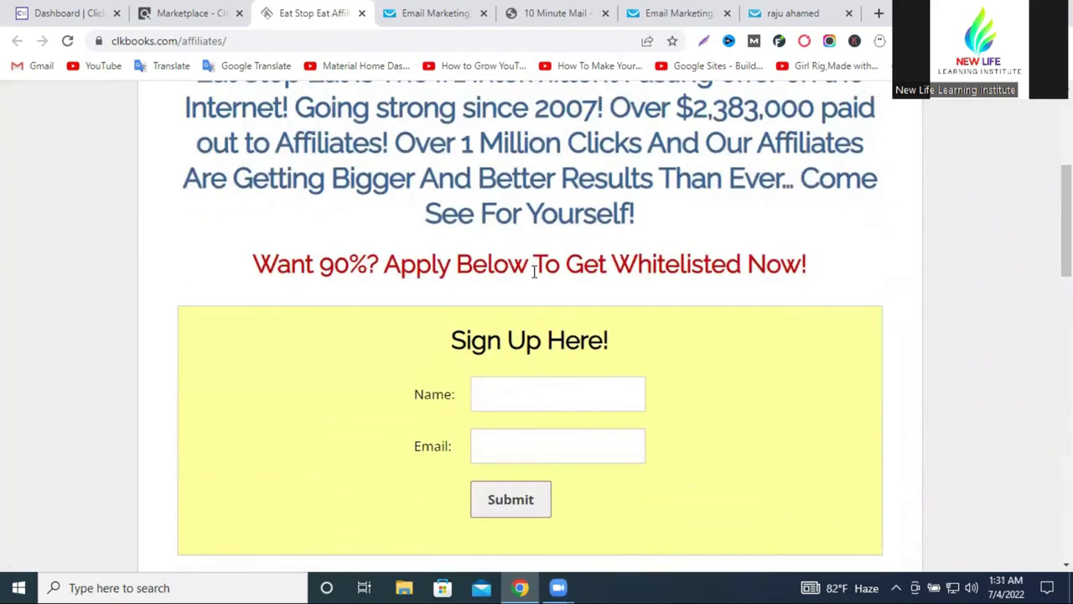
scroll(541, 275, "up", 15)
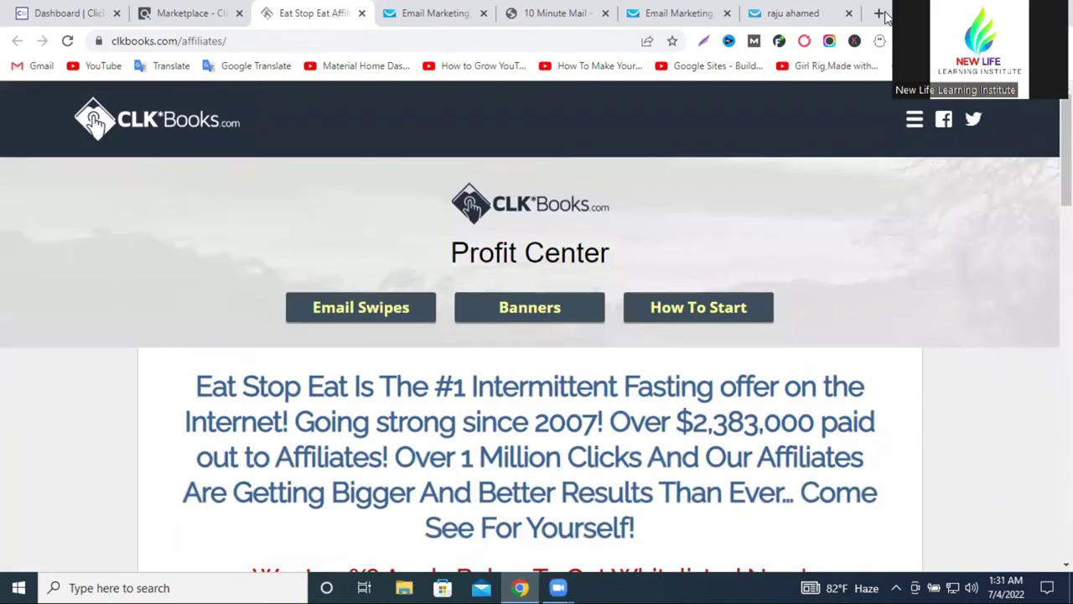
left_click(879, 14)
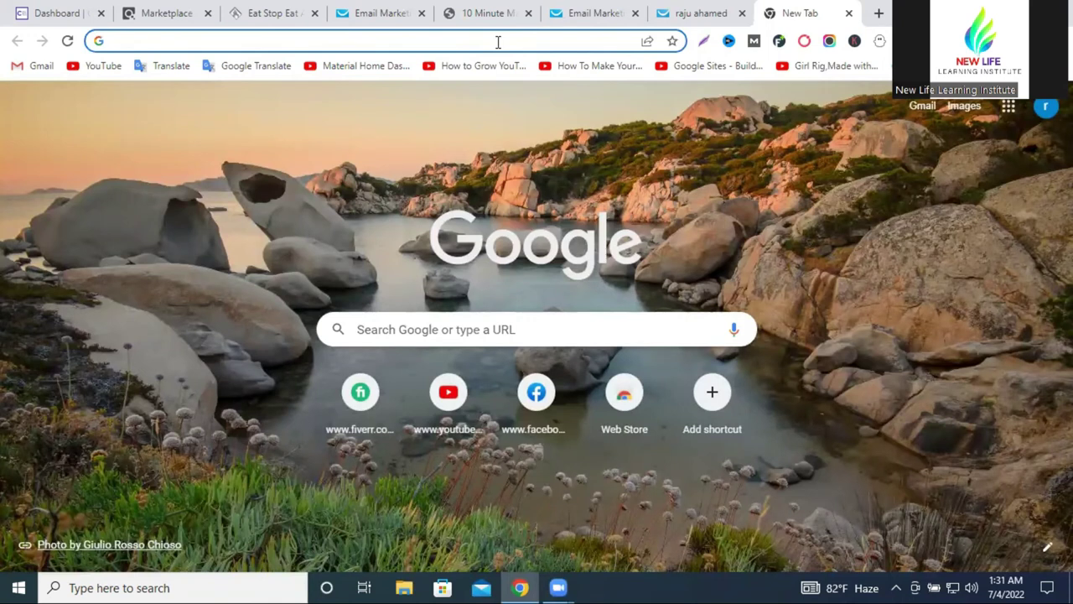
left_click(494, 44)
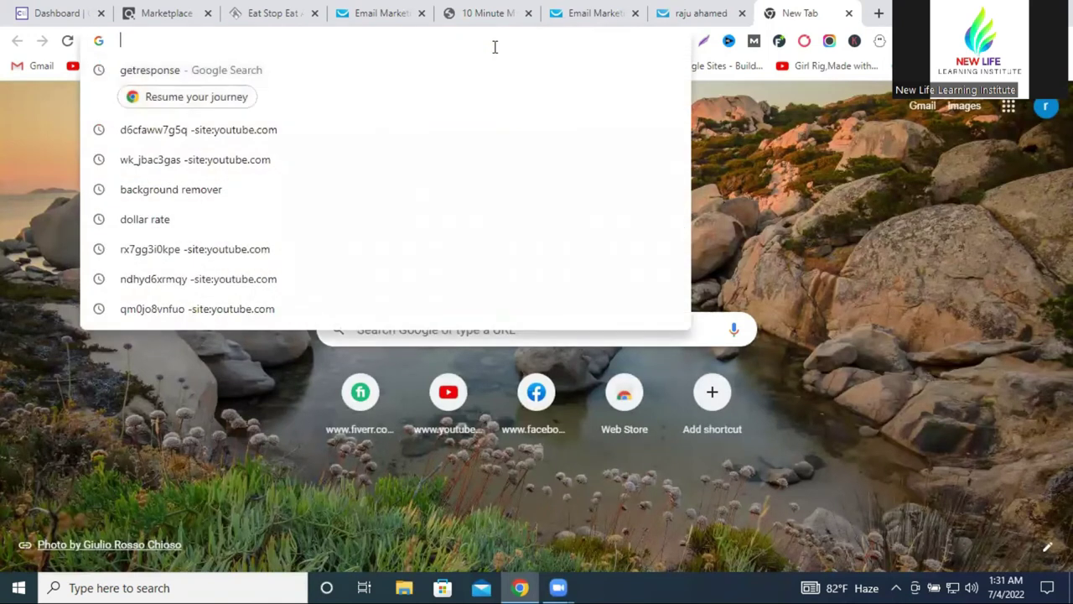
type("www.")
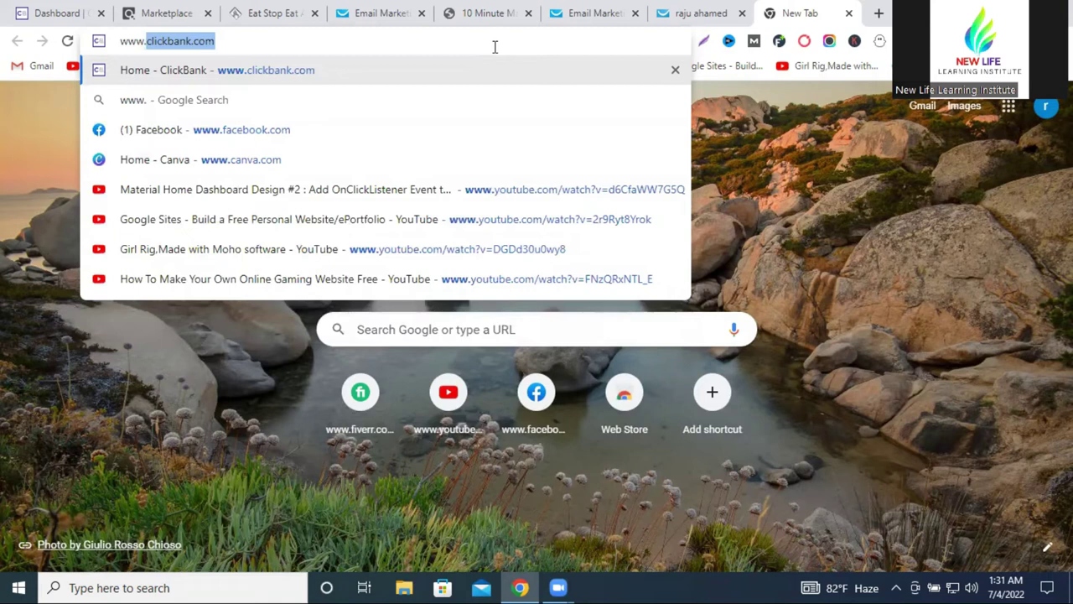
type("free")
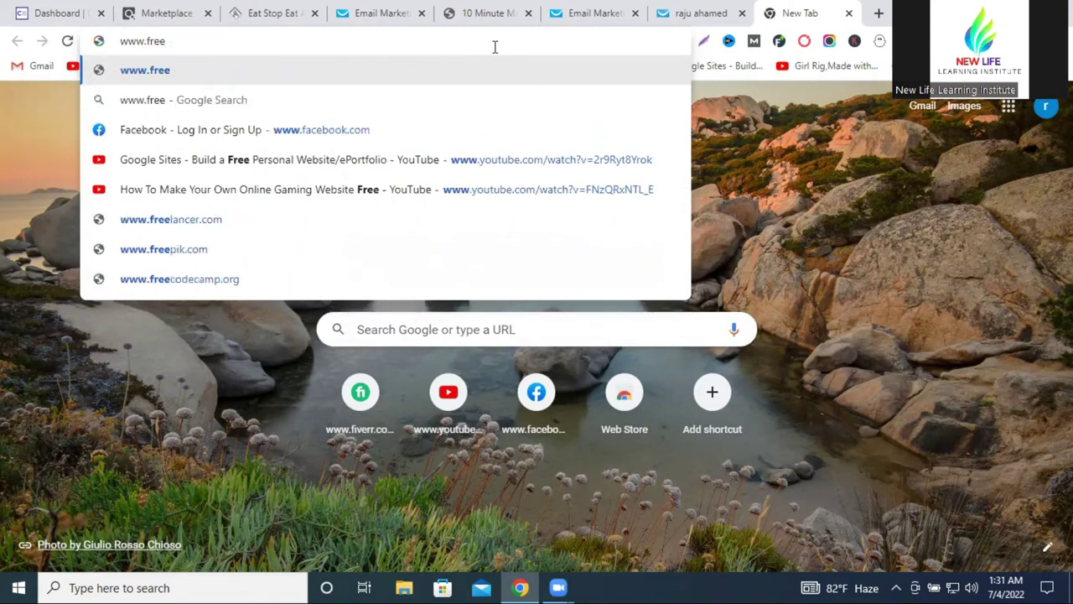
type("bo")
type("tt")
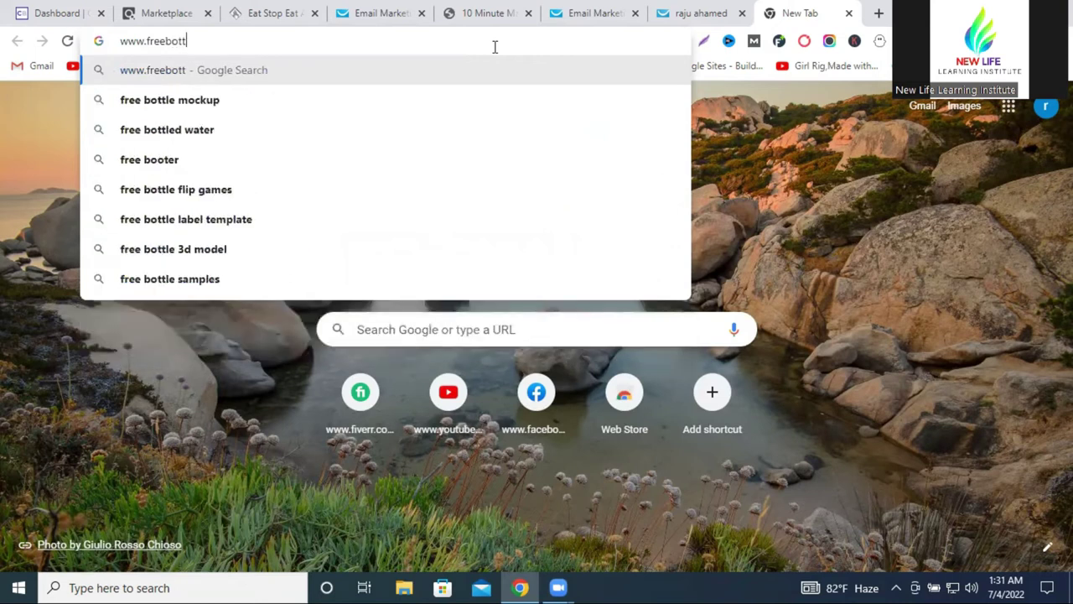
type("l")
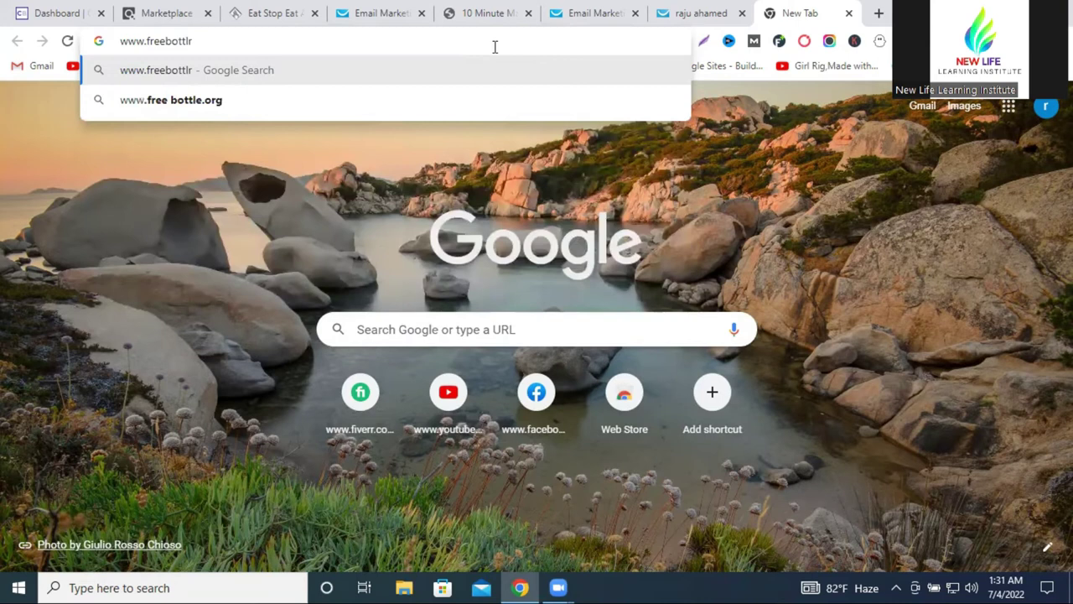
type("e")
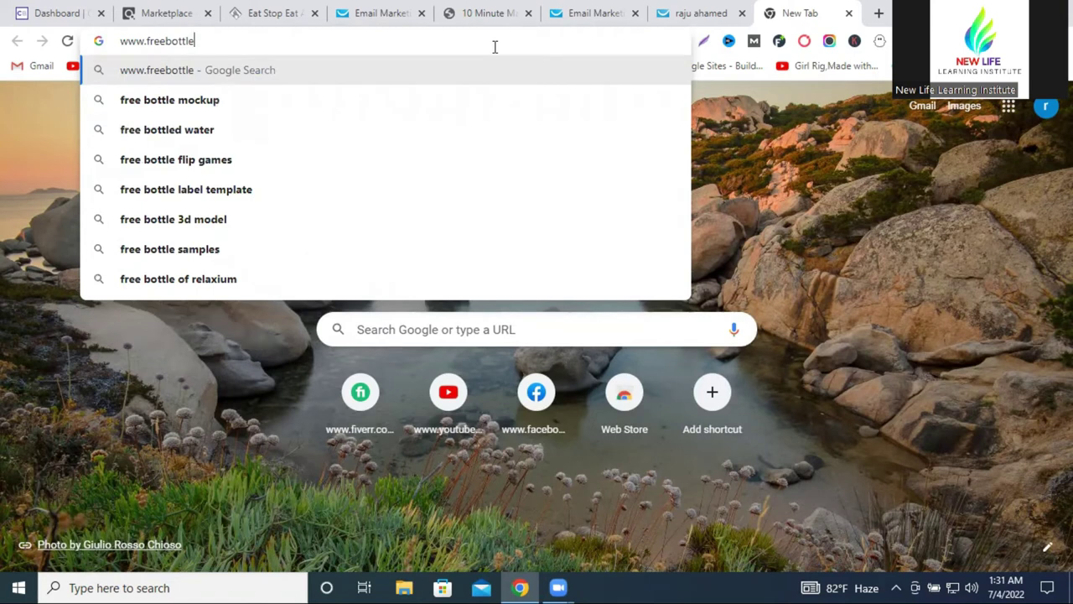
type("biz")
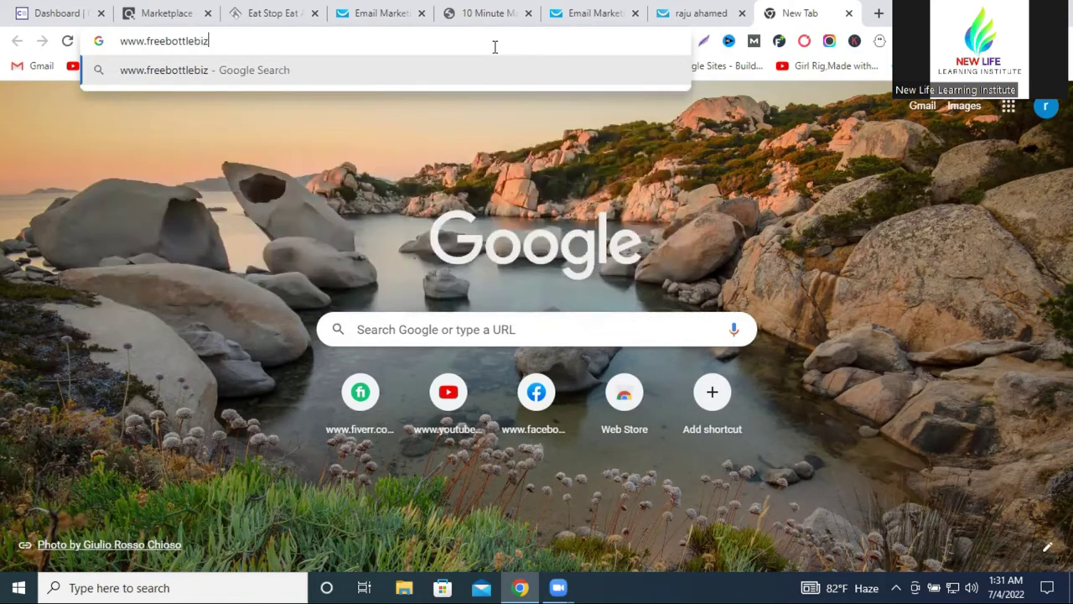
type(".v")
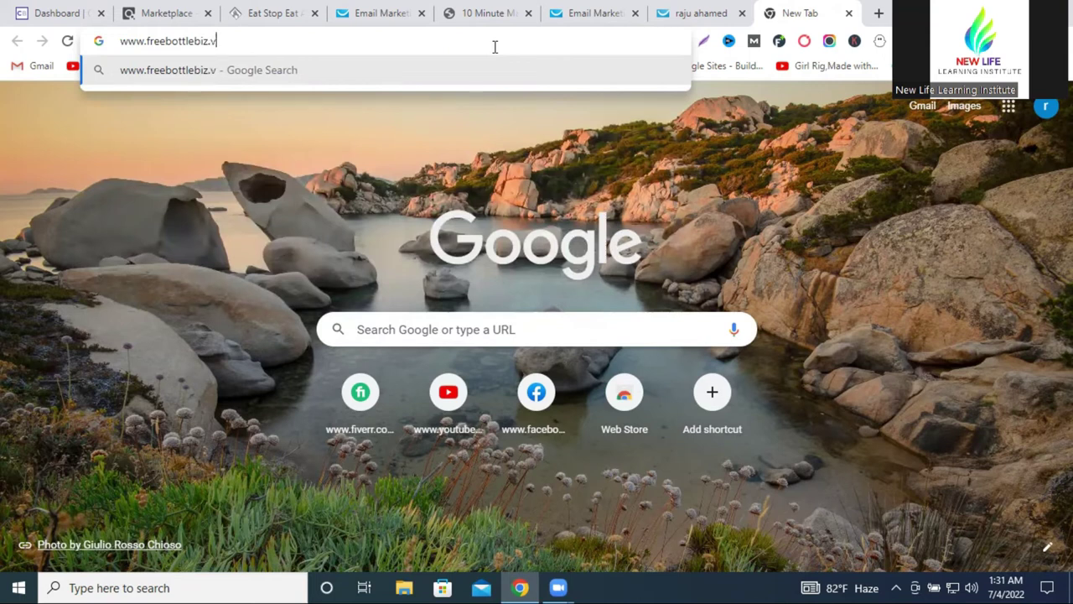
key("BackSpace")
type("com")
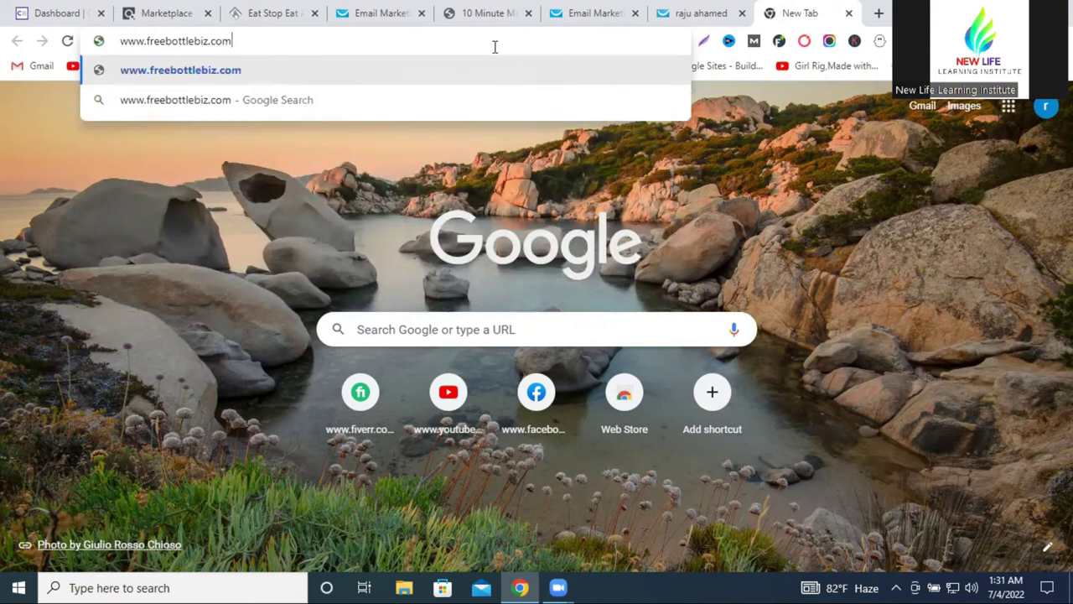
key("Return")
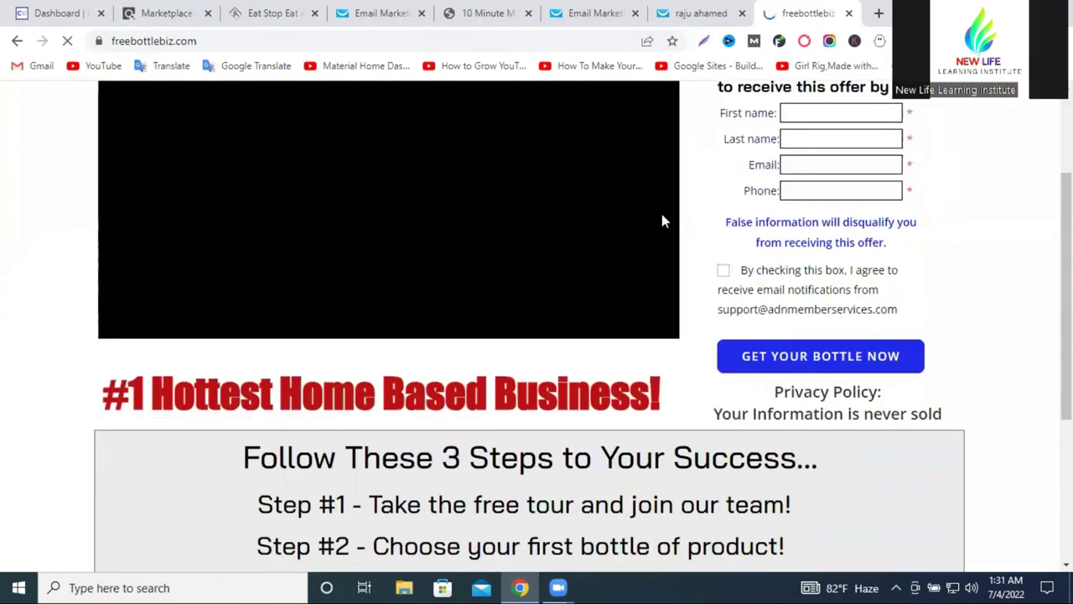
Scroll through the freebottlebiz free-bottle offer page, then open another blank tab
scroll(662, 220, "down", 5)
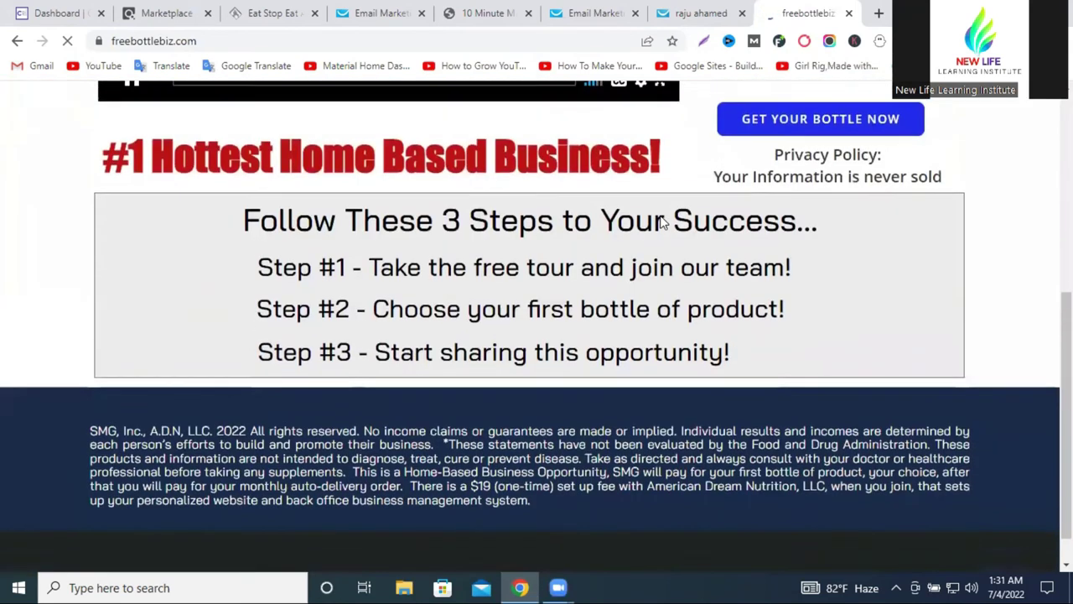
scroll(746, 327, "up", 4)
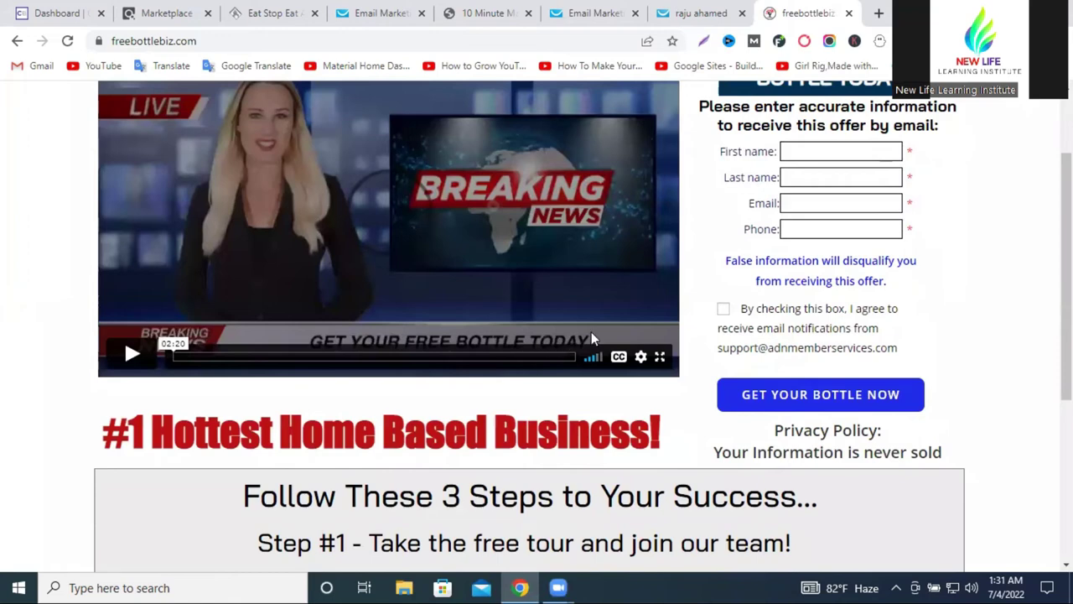
scroll(730, 352, "down", 1)
scroll(728, 350, "up", 4)
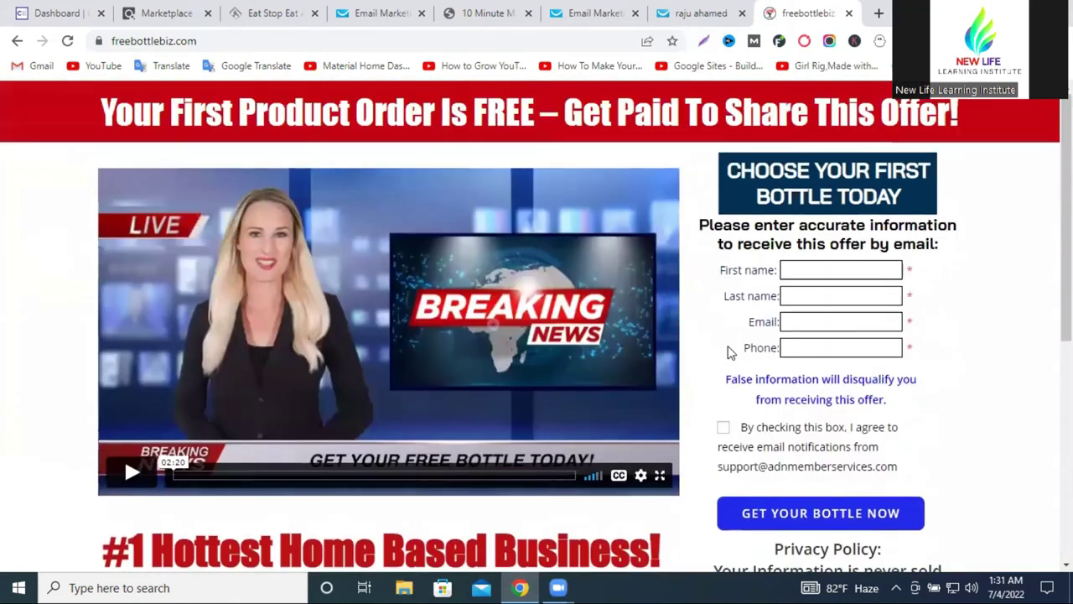
scroll(751, 365, "down", 2)
scroll(750, 365, "down", 4)
scroll(745, 387, "up", 5)
scroll(730, 411, "up", 1)
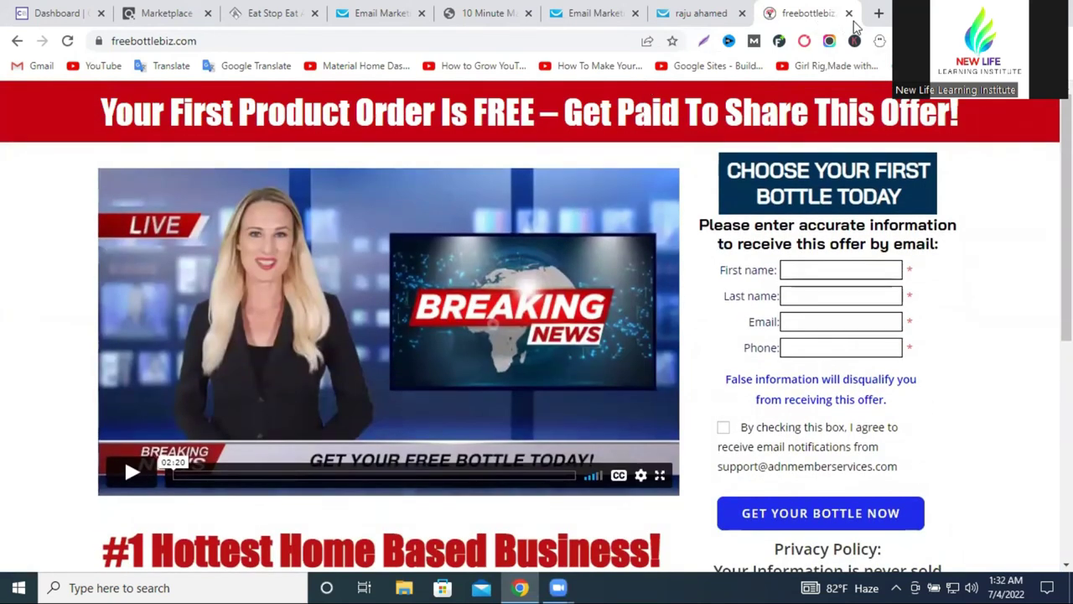
left_click(878, 14)
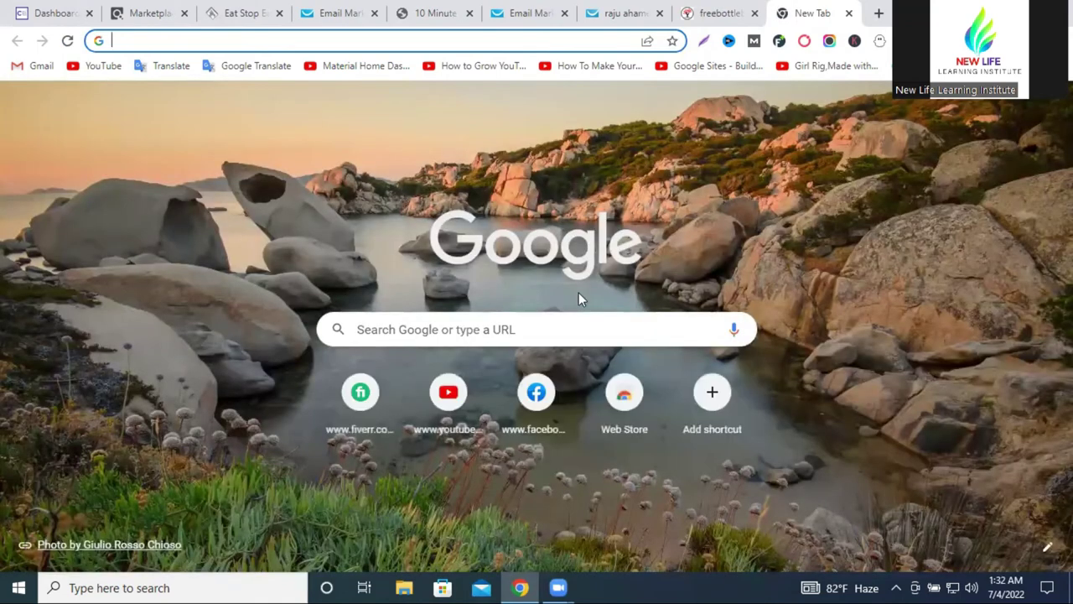
Open Facebook from the shortcut and show the full list of managed Pages
left_click(520, 410)
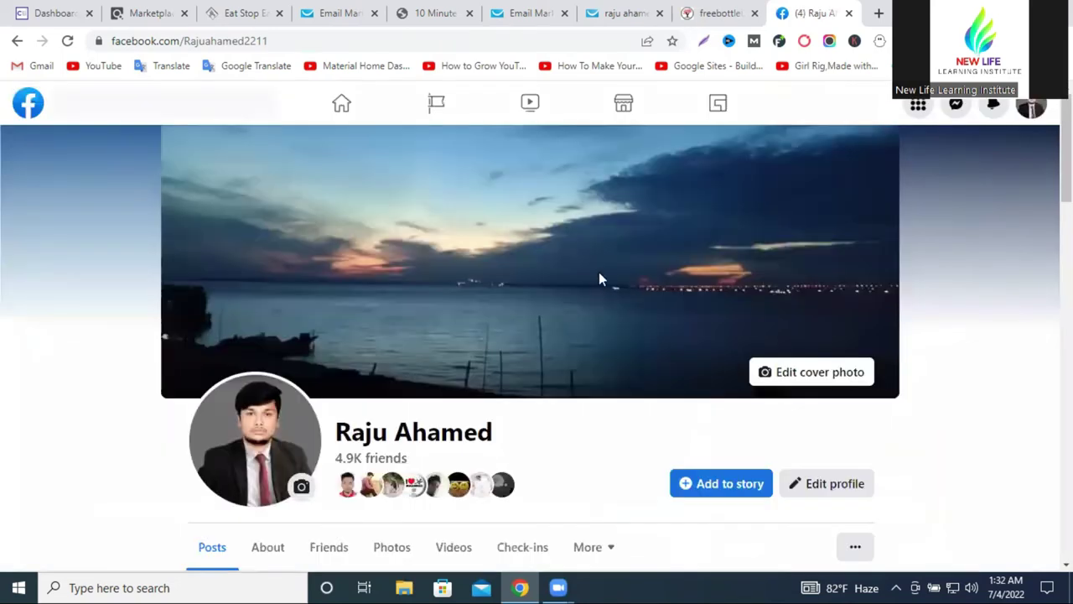
scroll(436, 118, "down", 3)
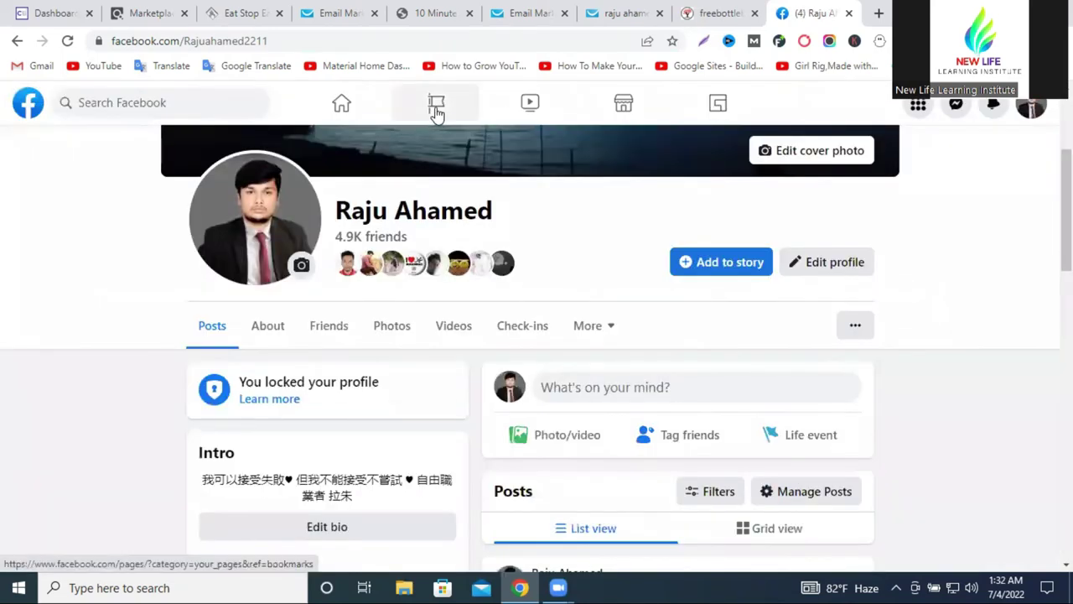
left_click(436, 109)
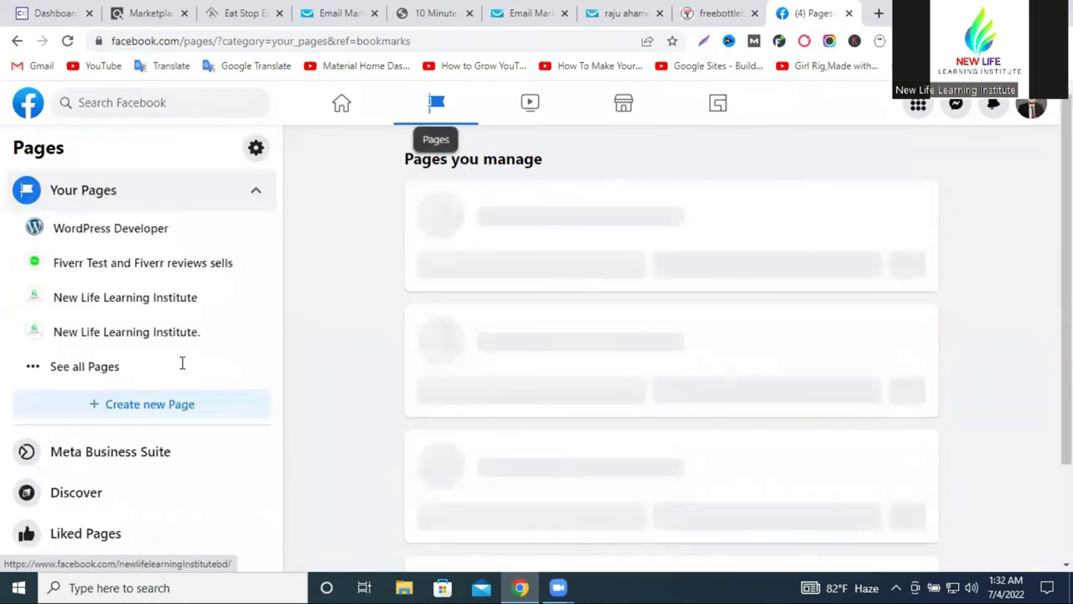
left_click(135, 365)
Close the chat popup and scroll the Pages list showing WordPress Developer, Fiverr Test and New Life Learning Institute
scroll(104, 365, "down", 1)
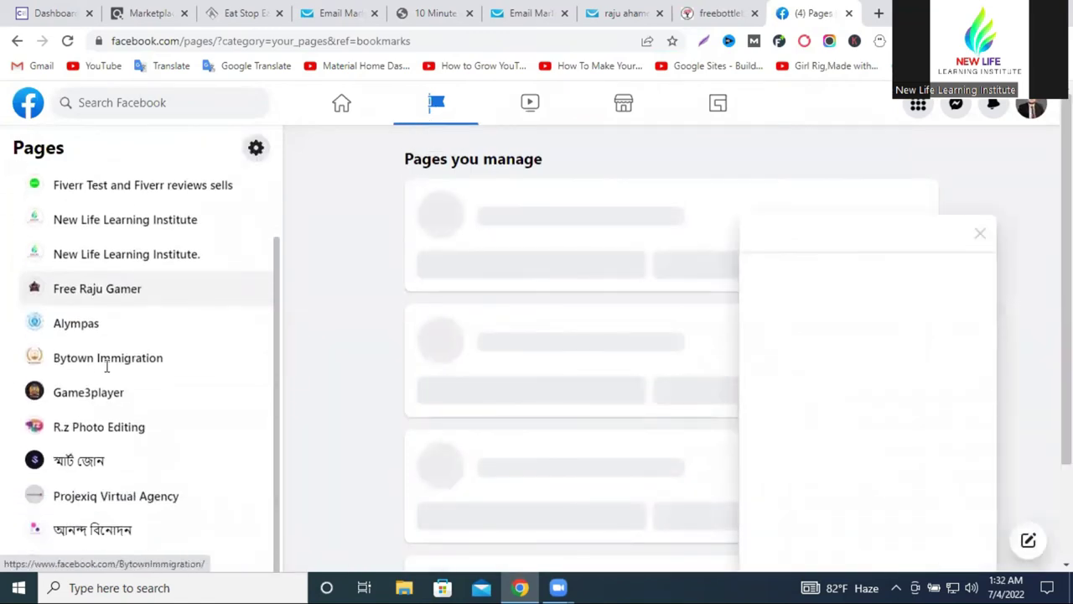
scroll(109, 368, "down", 6)
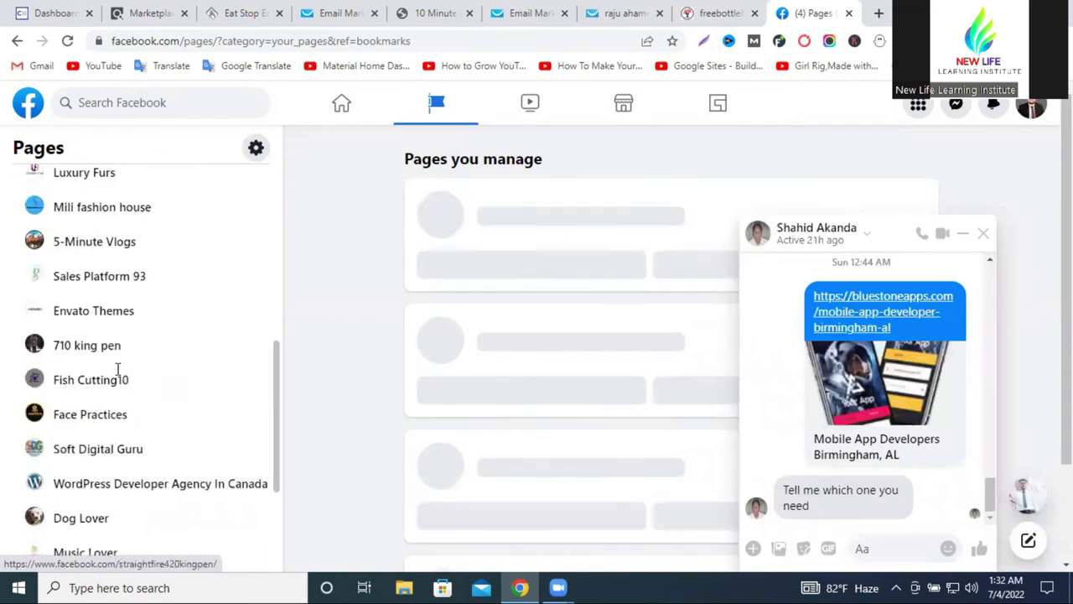
scroll(117, 369, "down", 2)
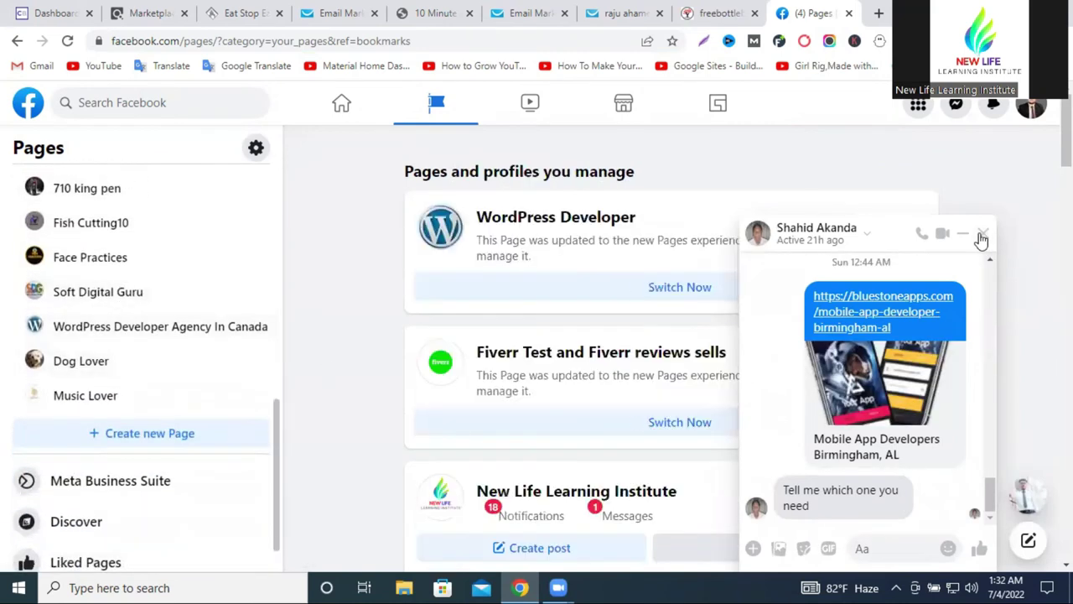
left_click(982, 236)
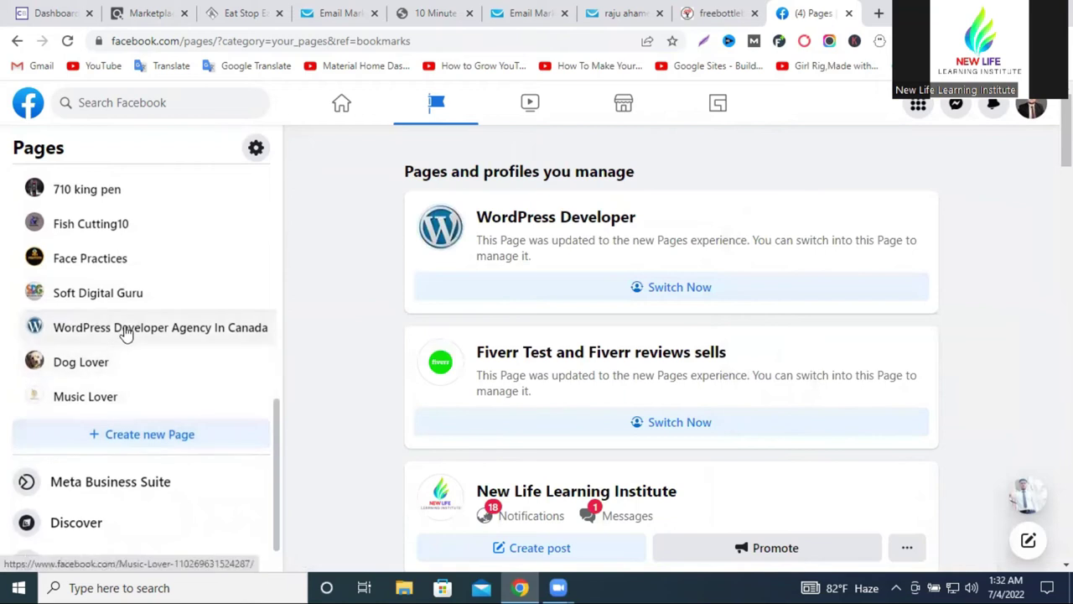
scroll(124, 333, "up", 4)
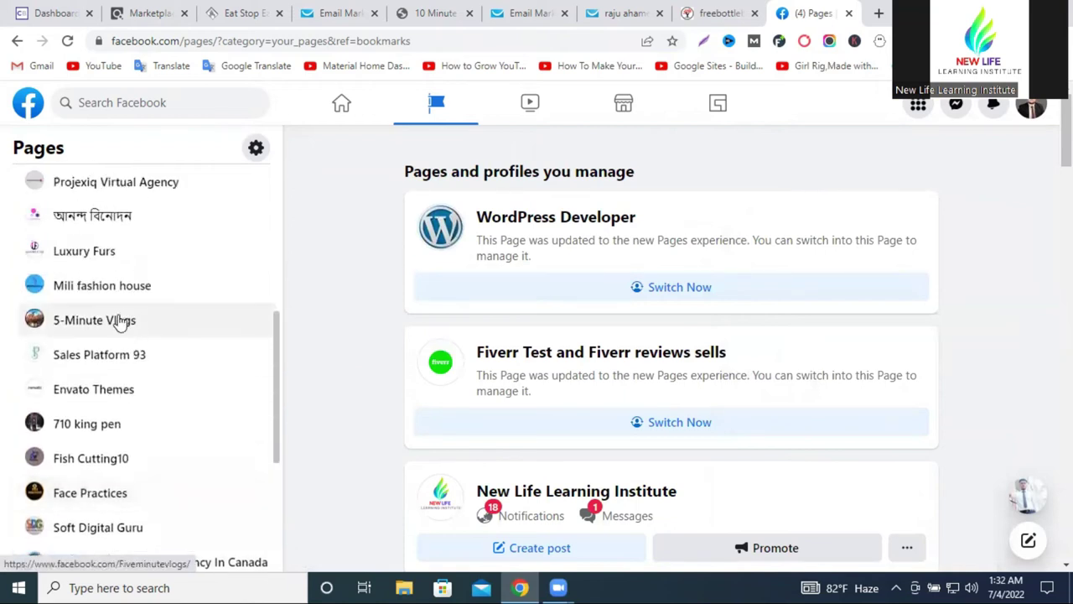
scroll(120, 321, "up", 4)
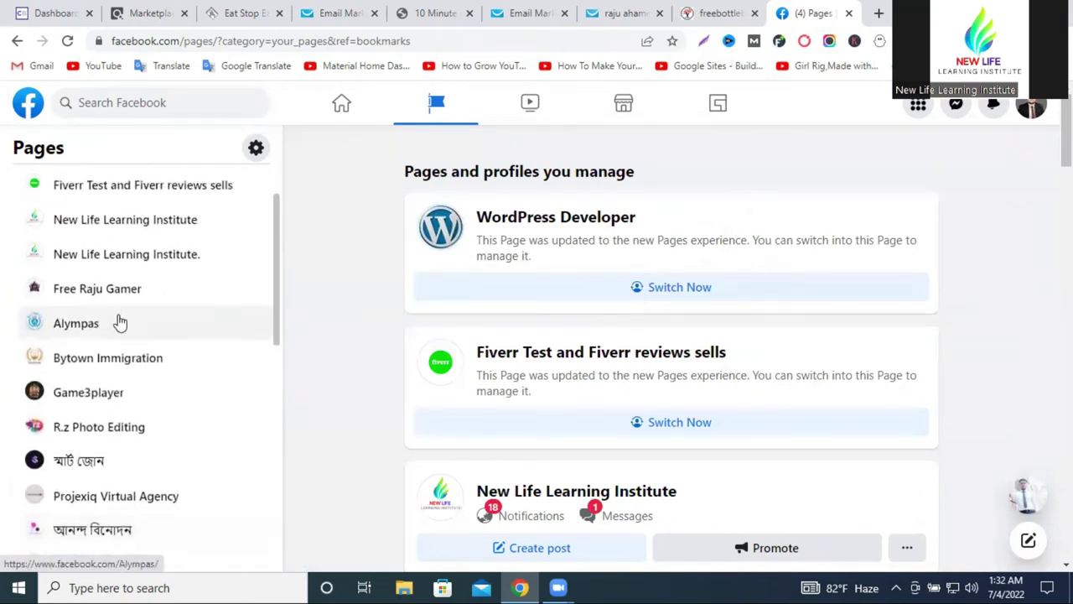
scroll(120, 322, "up", 2)
scroll(120, 321, "down", 8)
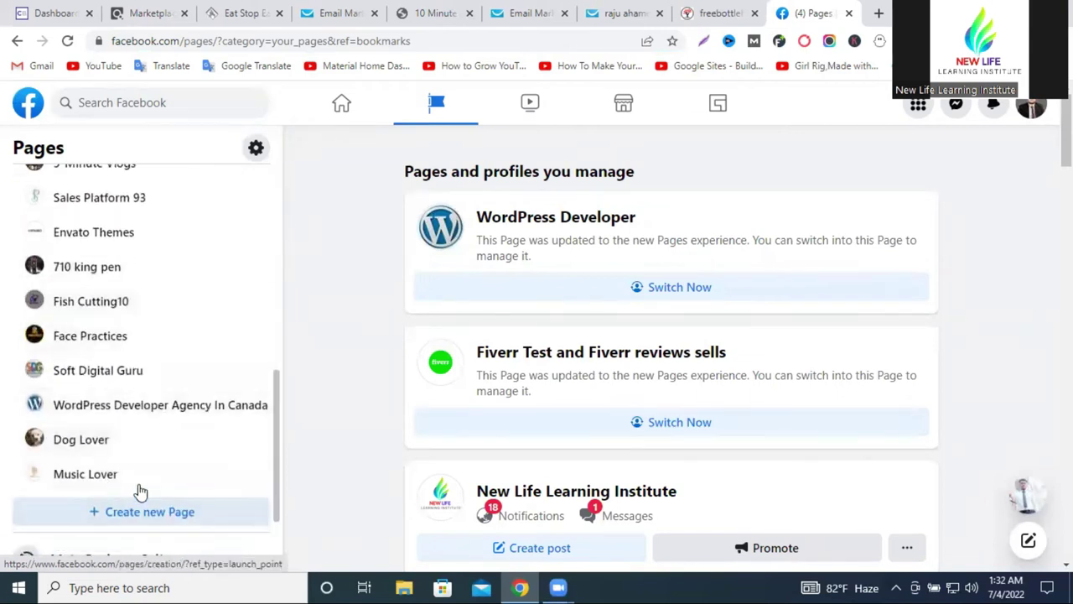
scroll(168, 419, "up", 2)
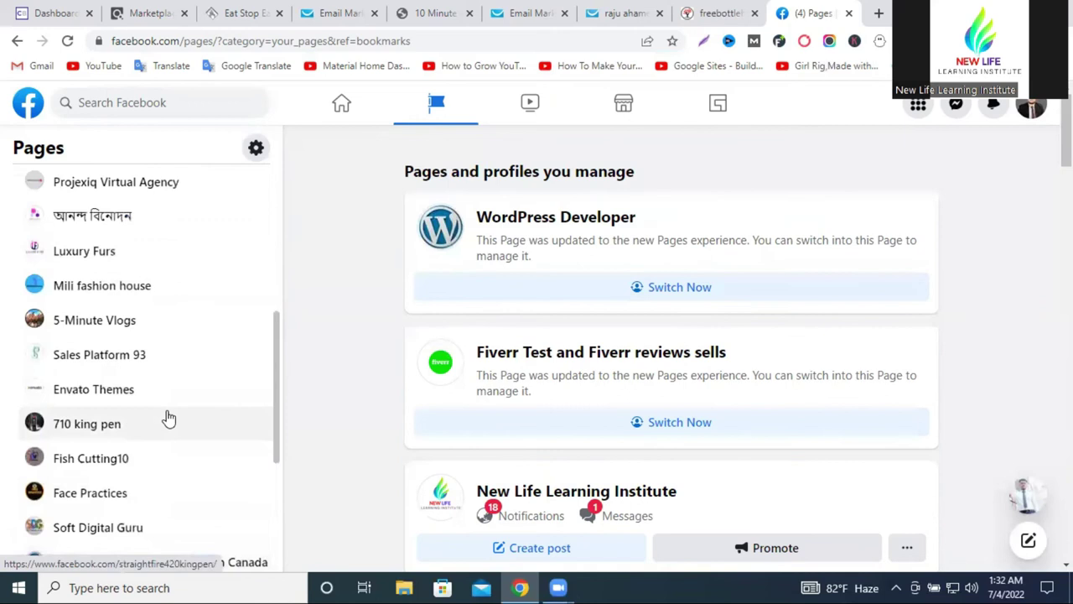
scroll(168, 416, "up", 4)
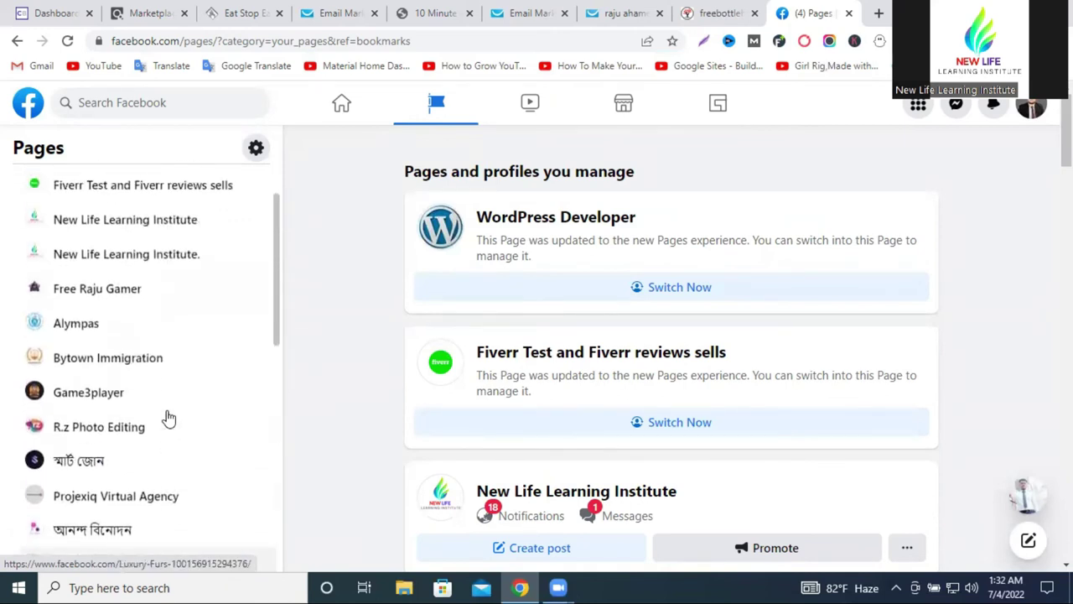
scroll(168, 417, "up", 1)
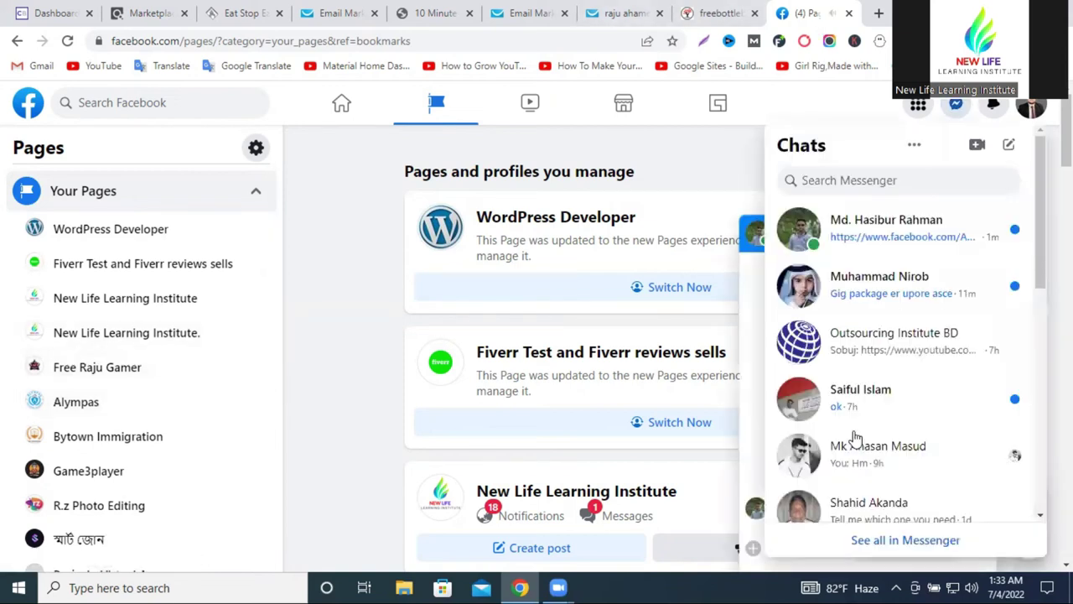
Open the American Dream Nutrition page from the link shared in chat, closing both chat windows
left_click(849, 390)
left_click(826, 422)
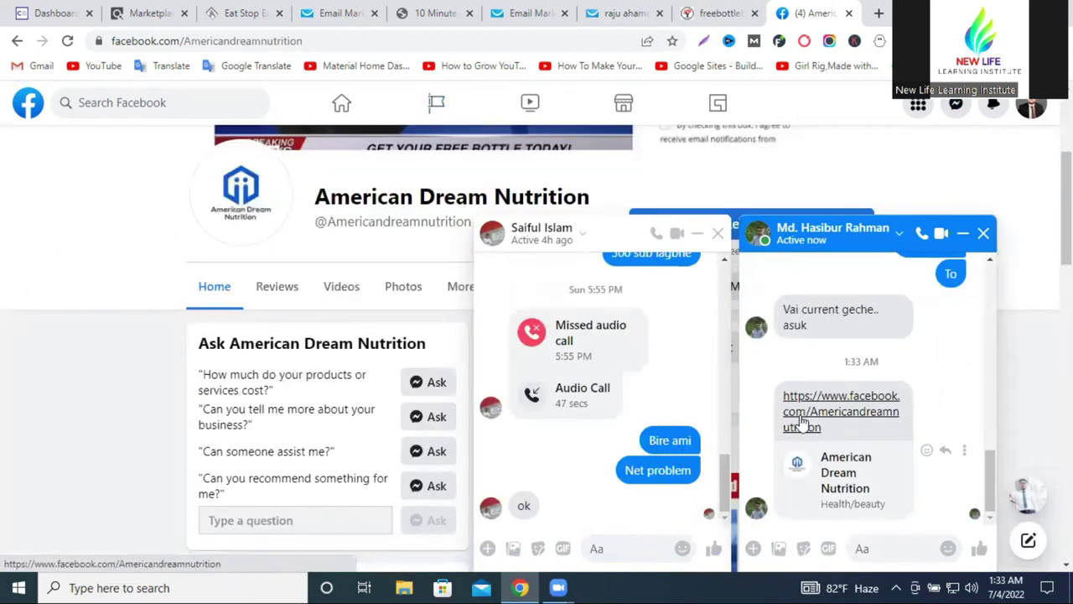
left_click(719, 234)
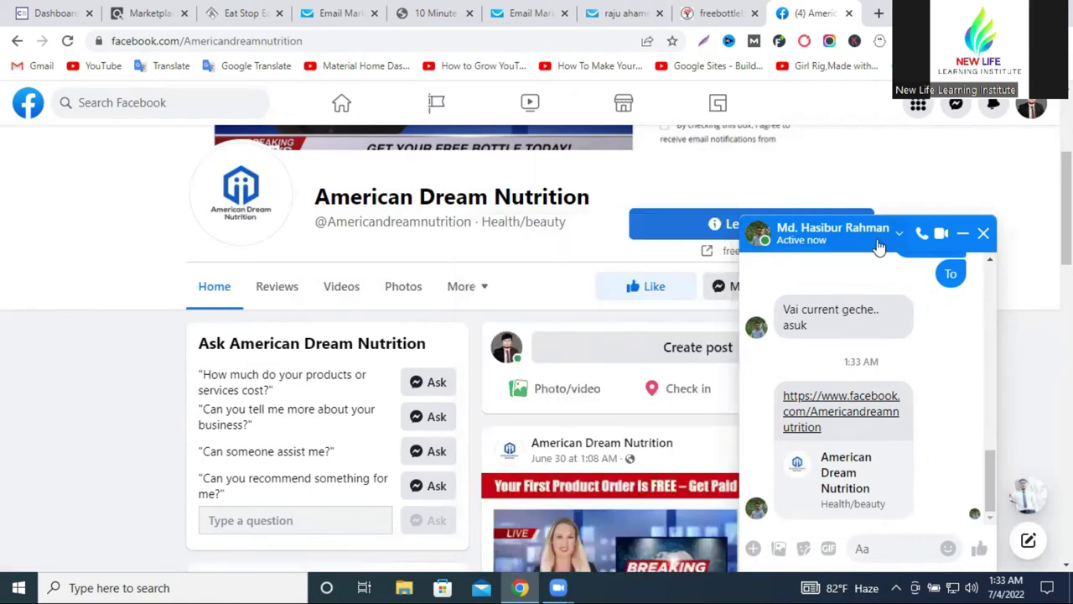
left_click(982, 232)
Scroll the American Dream Nutrition posts and bring up its Page transparency details
scroll(586, 300, "down", 1)
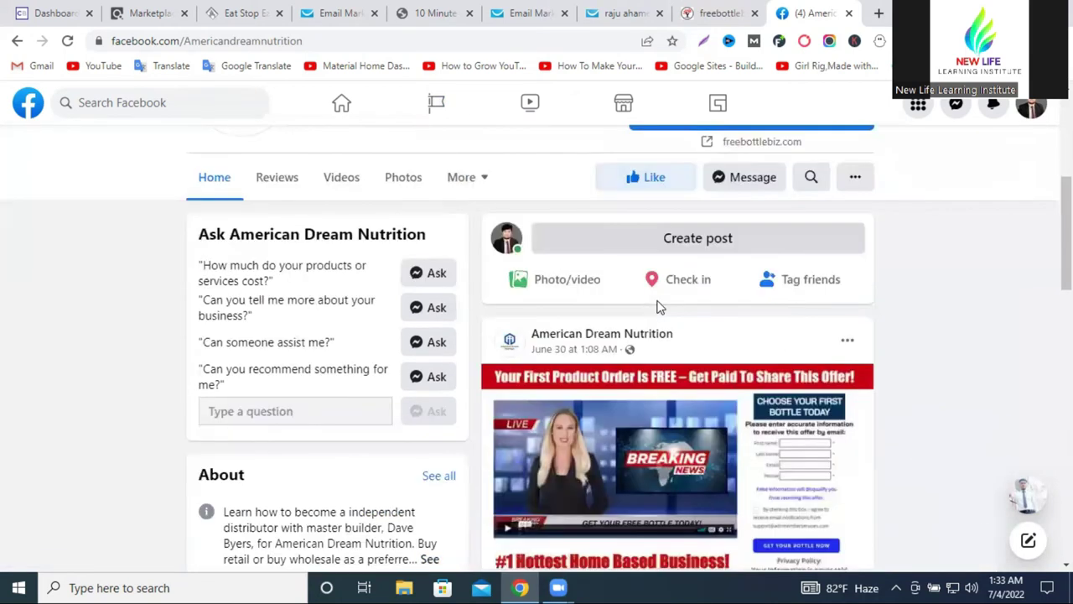
scroll(658, 307, "down", 3)
scroll(640, 315, "up", 2)
scroll(654, 322, "down", 2)
scroll(655, 323, "down", 1)
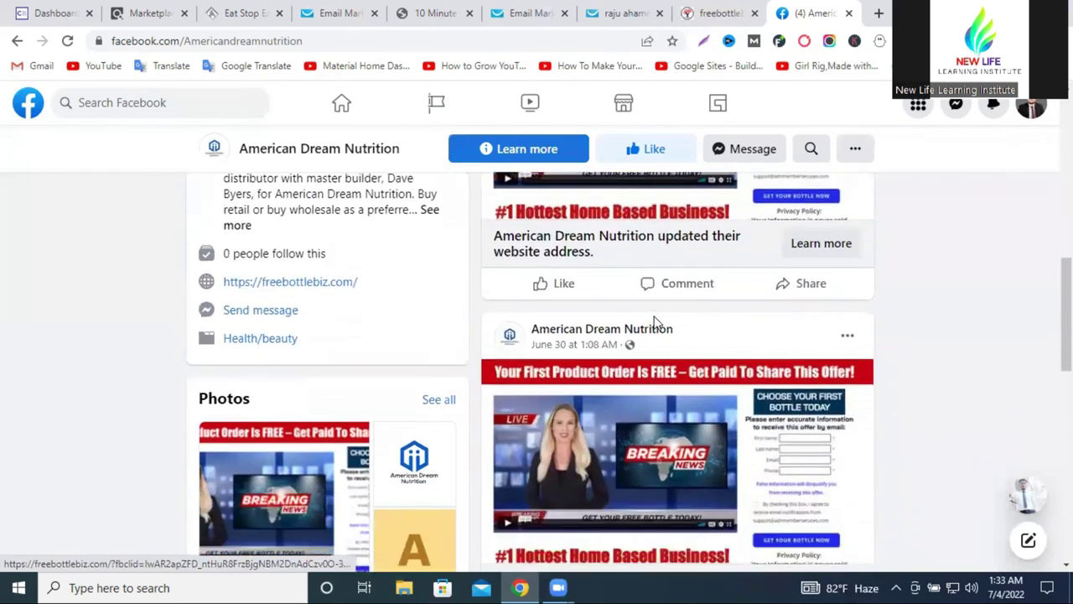
scroll(656, 323, "up", 9)
scroll(391, 268, "down", 1)
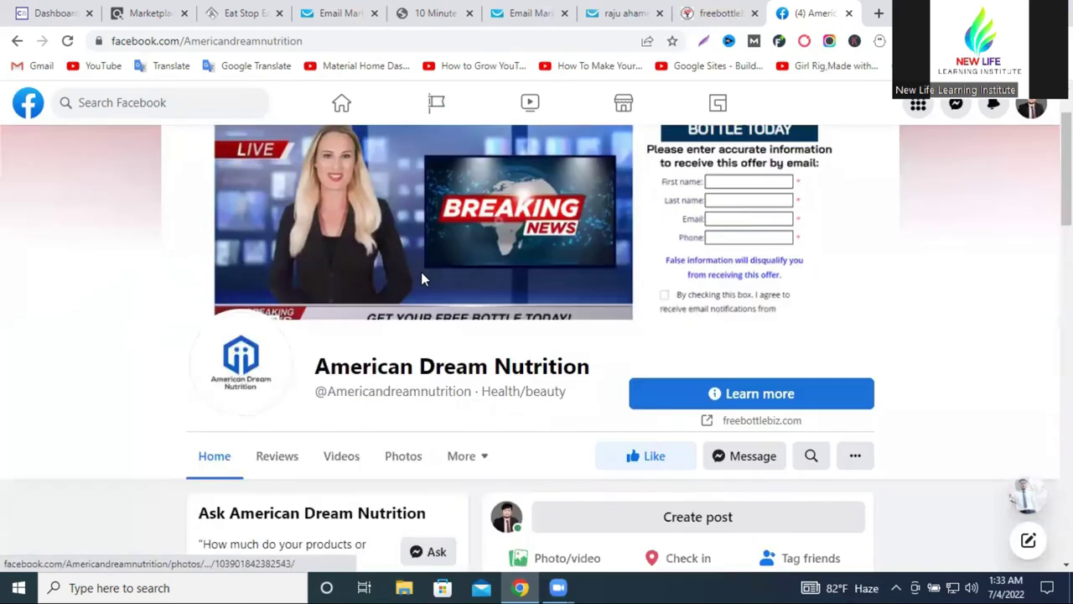
scroll(424, 280, "down", 9)
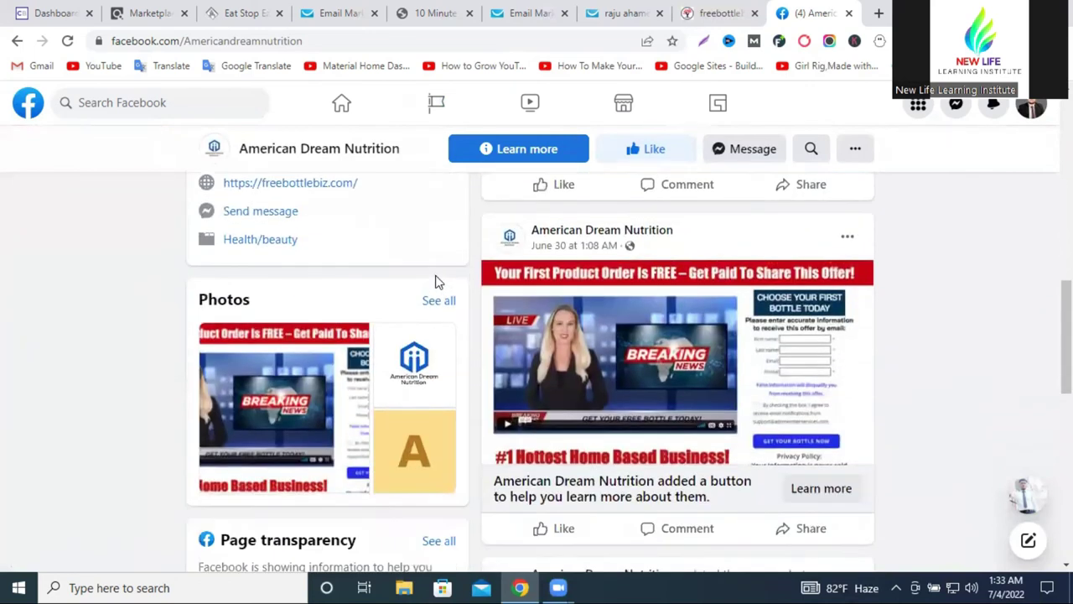
scroll(435, 282, "down", 4)
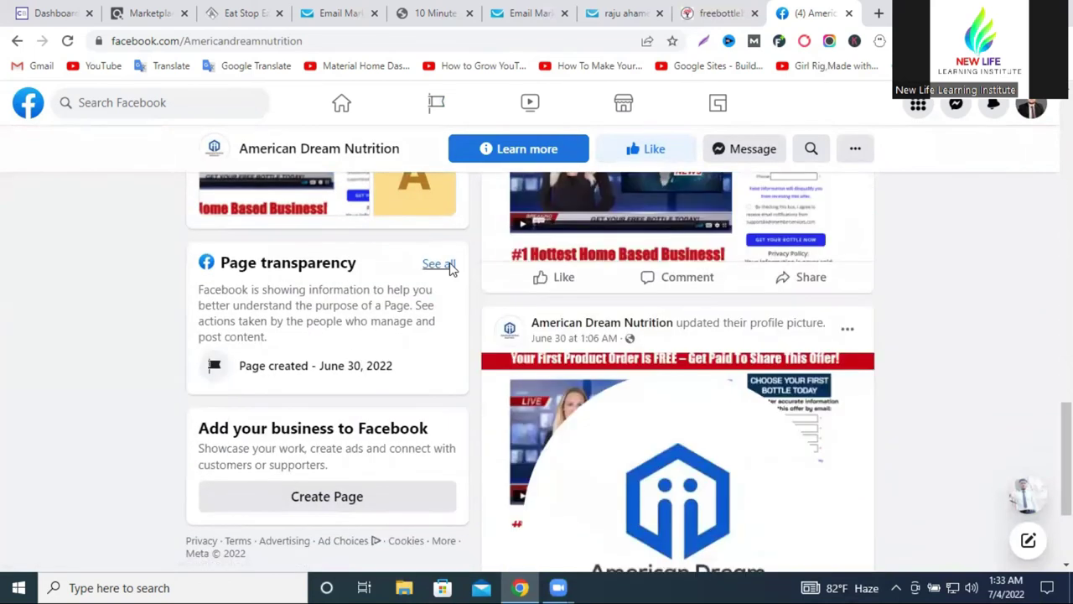
left_click(436, 264)
scroll(537, 378, "down", 1)
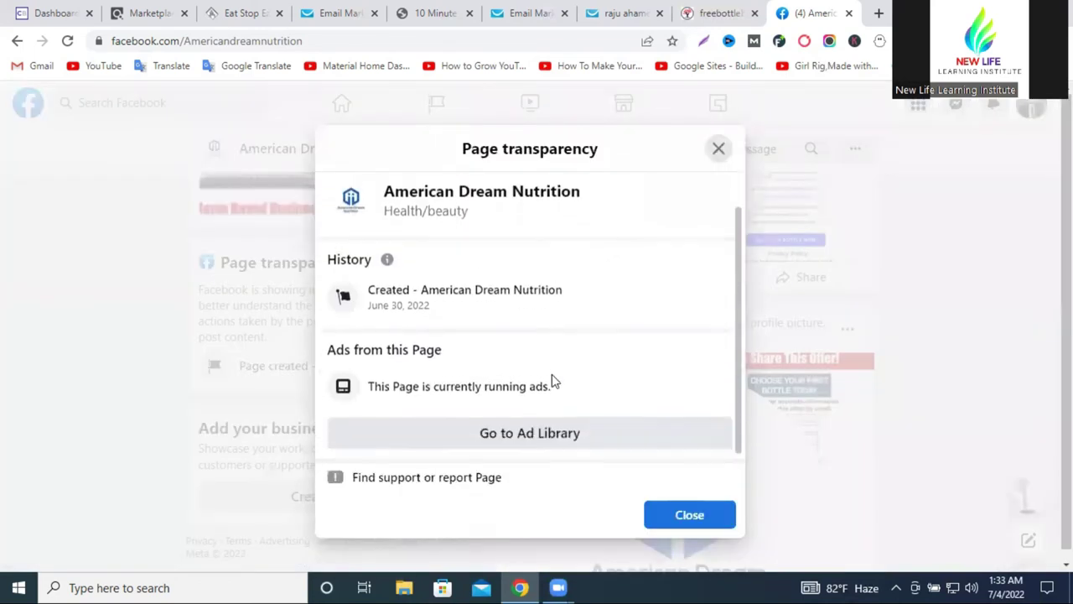
Open American Dream Nutrition's ads in the Facebook Ad Library
left_click(539, 431)
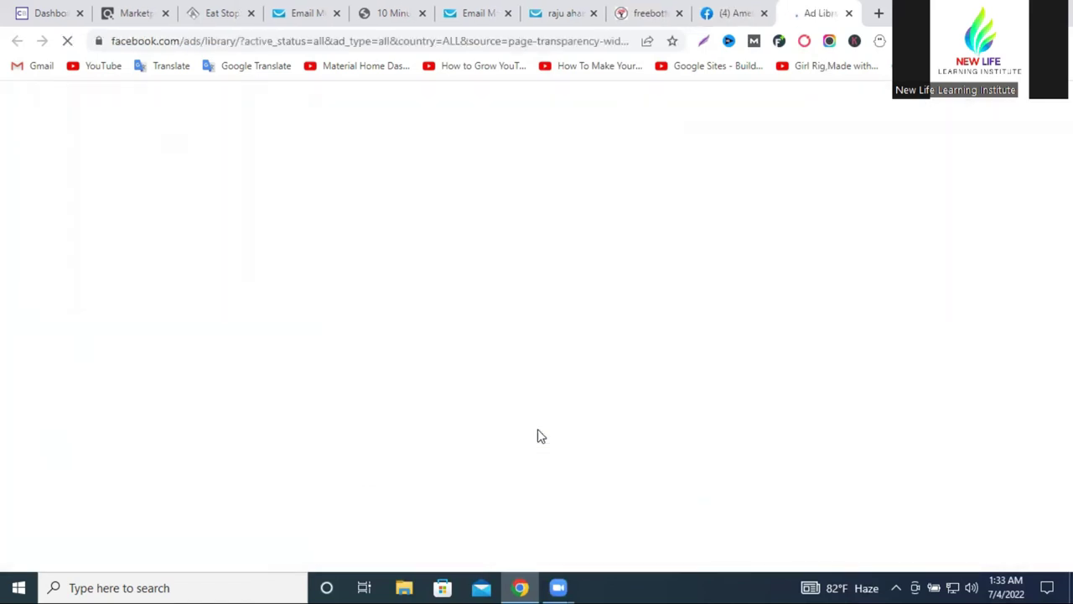
left_click(763, 10)
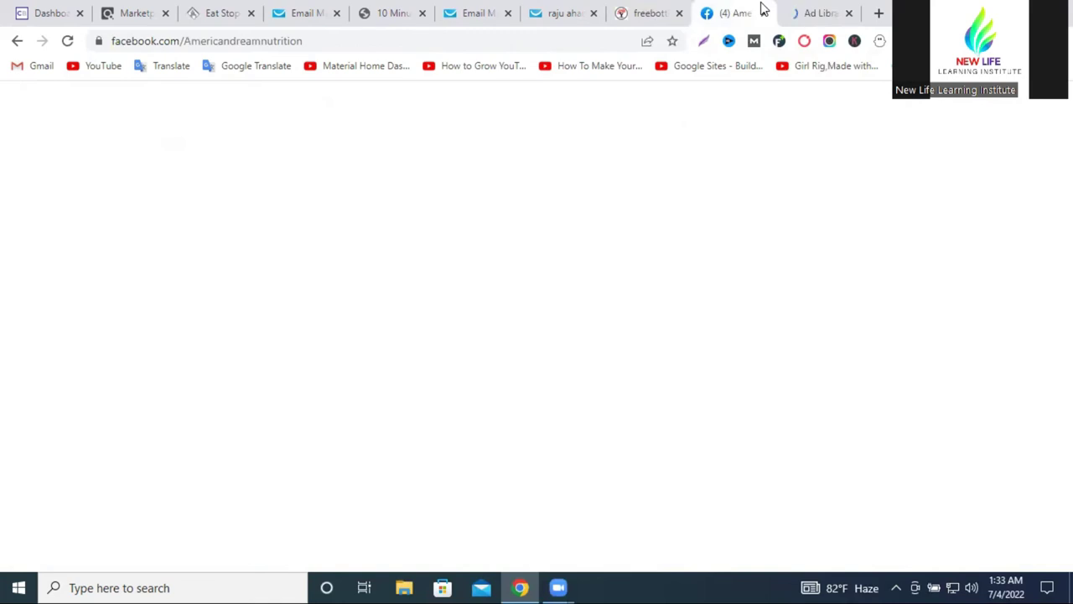
left_click(809, 12)
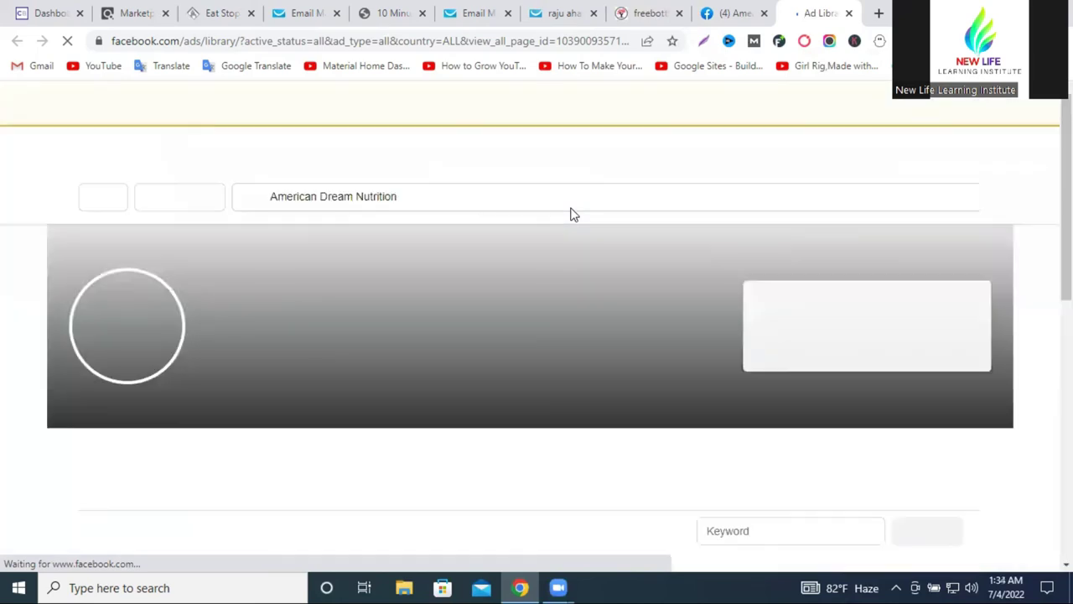
Review the single active ad running since Jul 2, 2022 and open its Sign up link
scroll(570, 209, "down", 5)
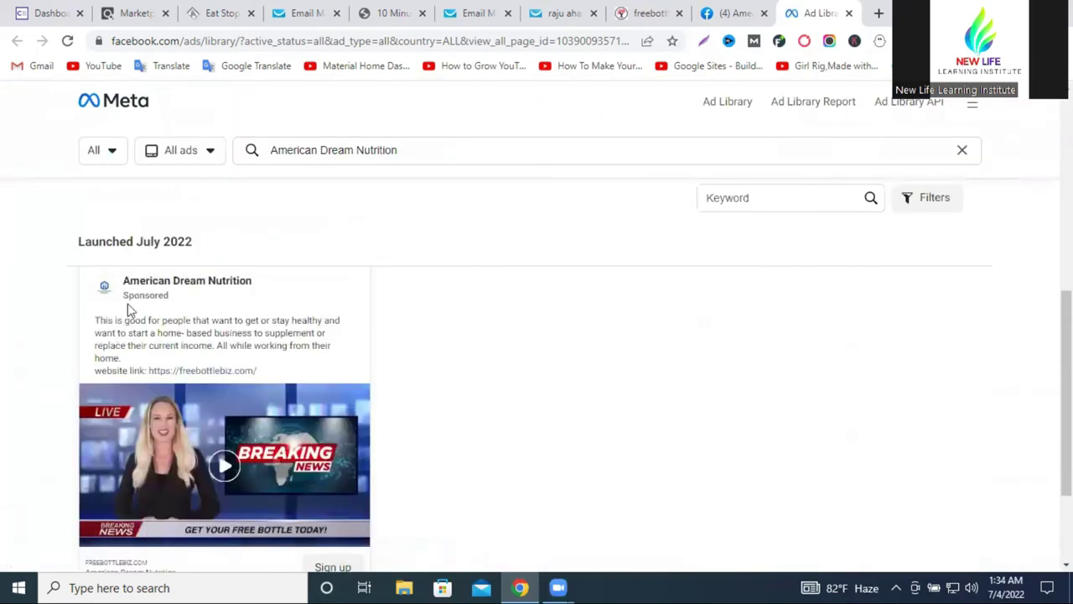
mouse_move(146, 374)
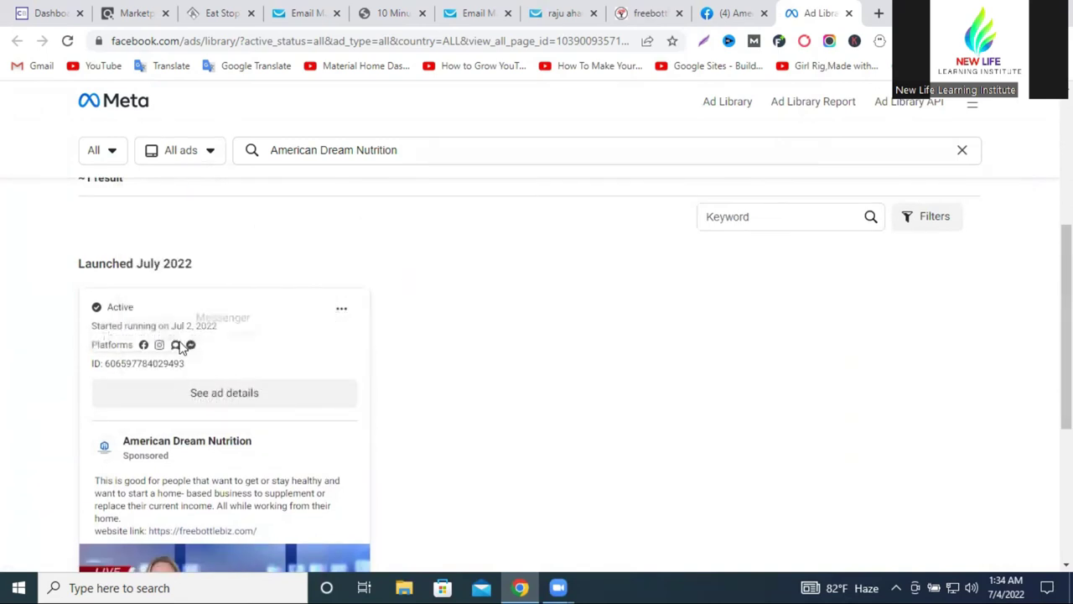
scroll(512, 343, "down", 3)
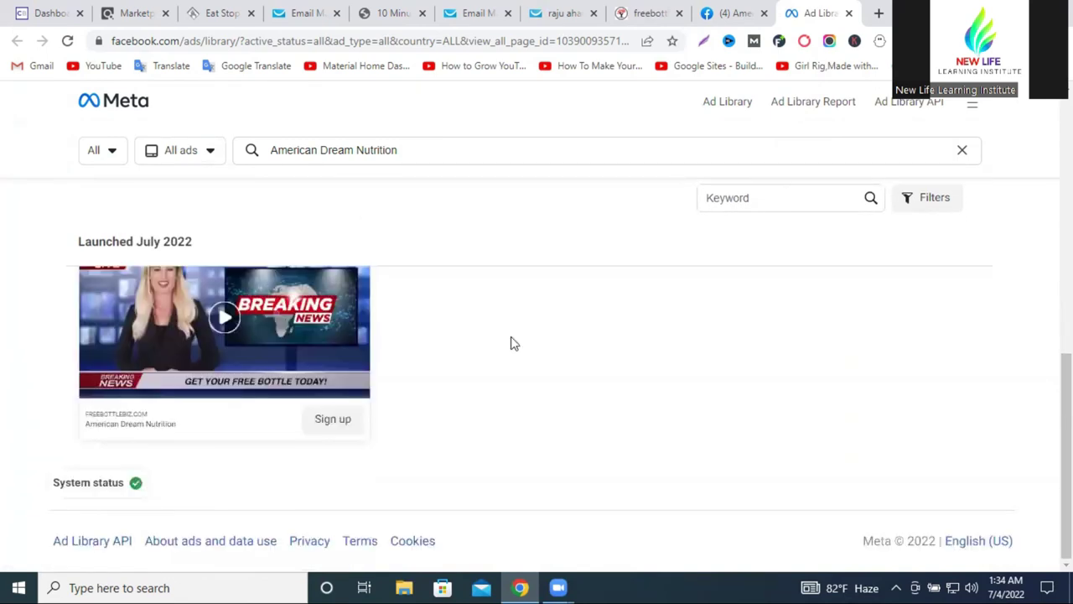
scroll(228, 442, "up", 2)
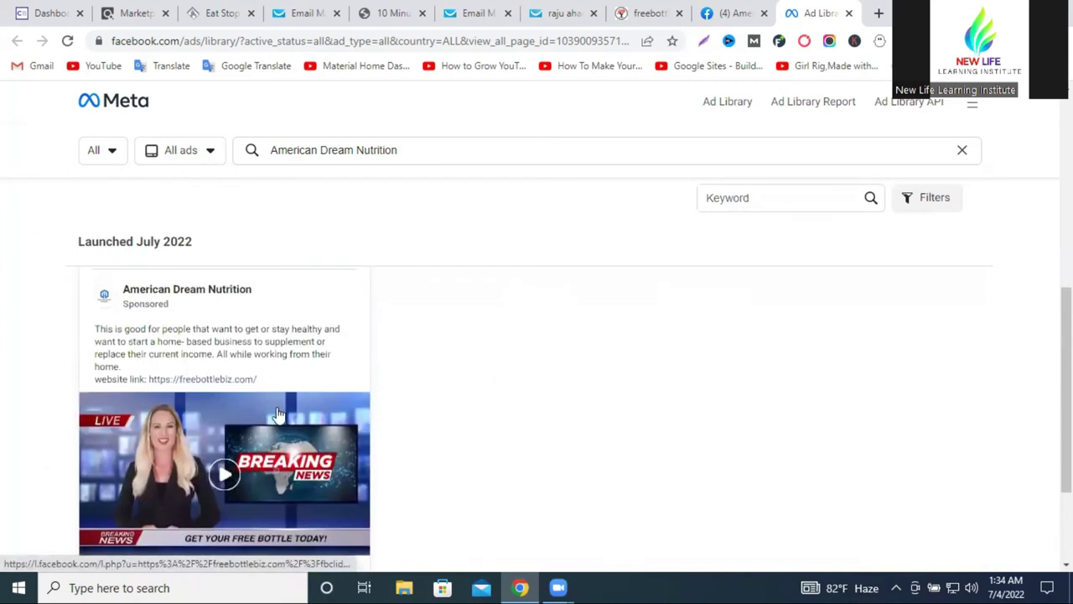
scroll(469, 374, "down", 3)
scroll(307, 408, "up", 1)
scroll(251, 419, "down", 1)
left_click(321, 425)
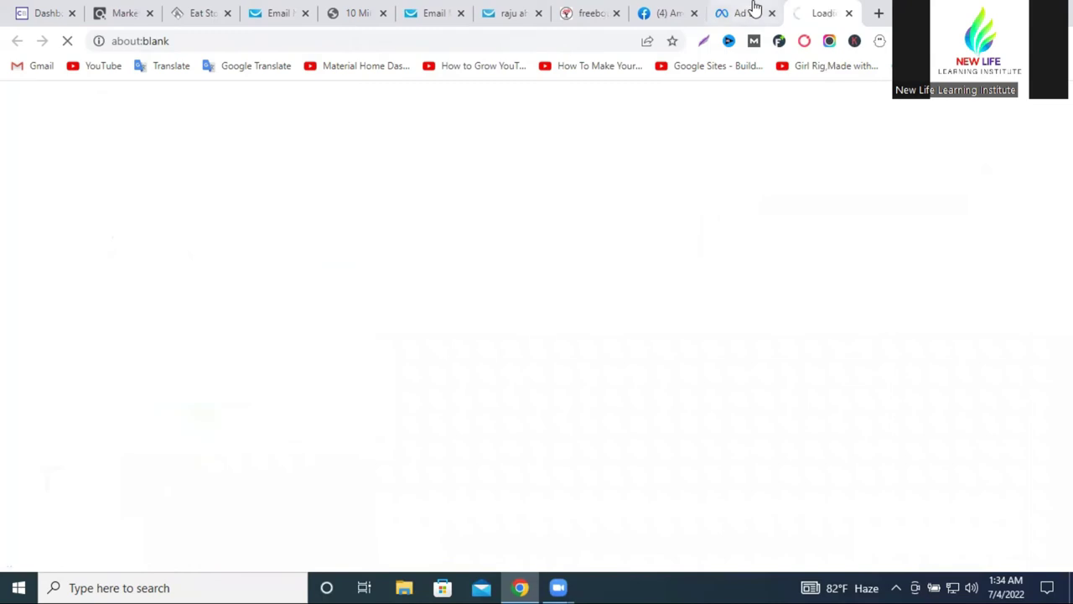
Close the Ad Library results, the freebottlebiz.com offer page and the American Dream Nutrition Facebook tab
left_click(755, 8)
left_click(771, 13)
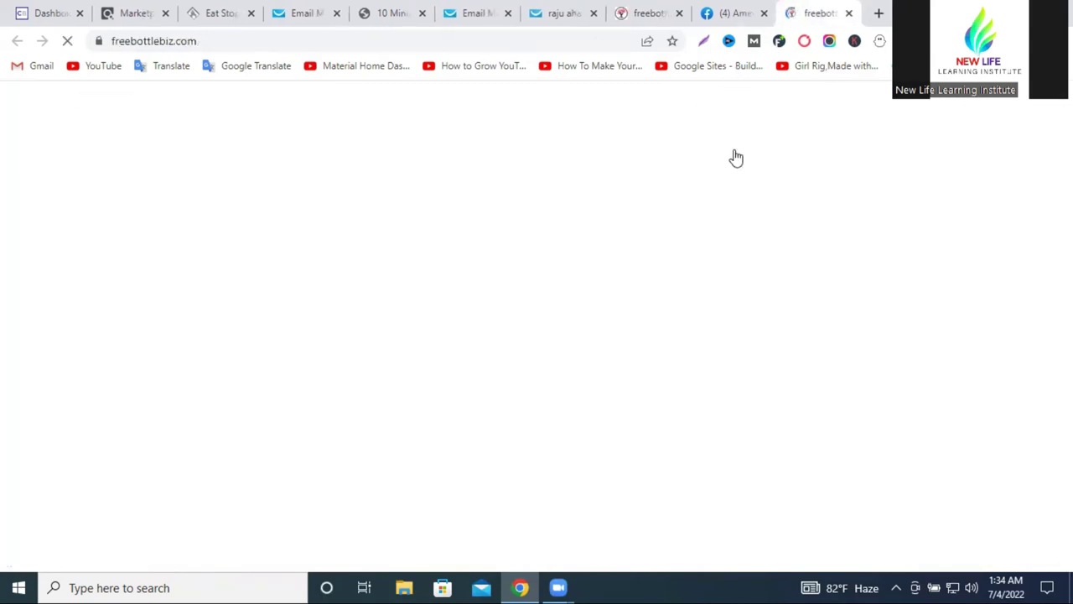
scroll(679, 288, "down", 5)
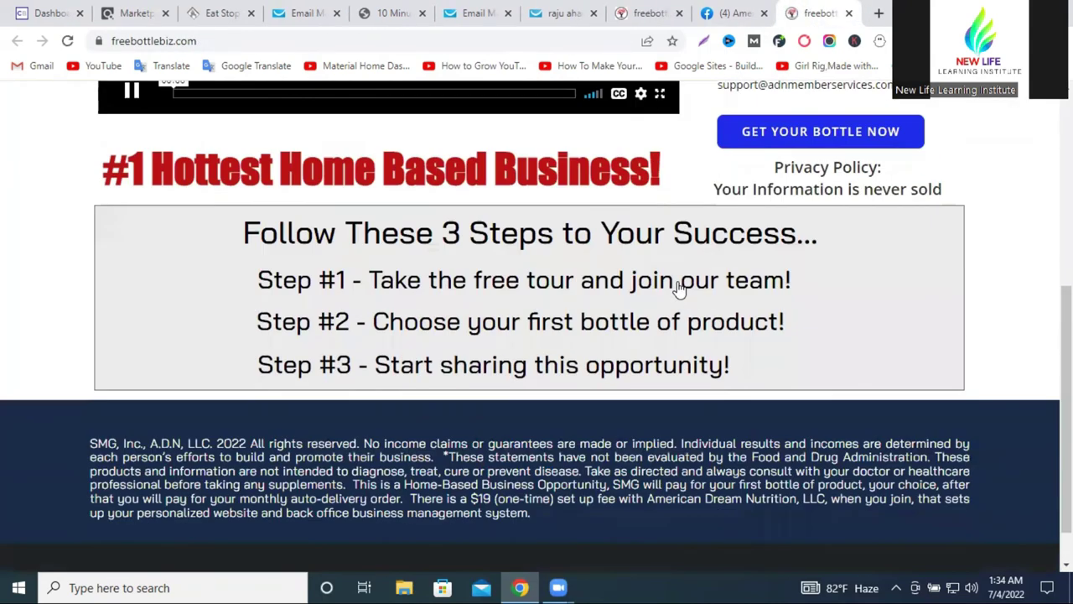
scroll(679, 288, "up", 5)
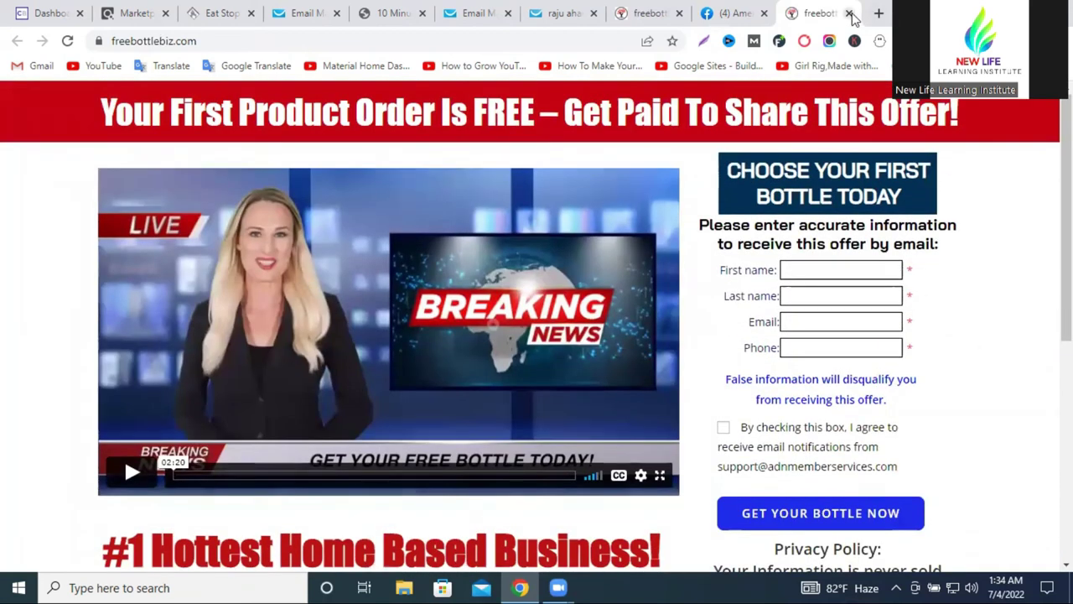
left_click(850, 14)
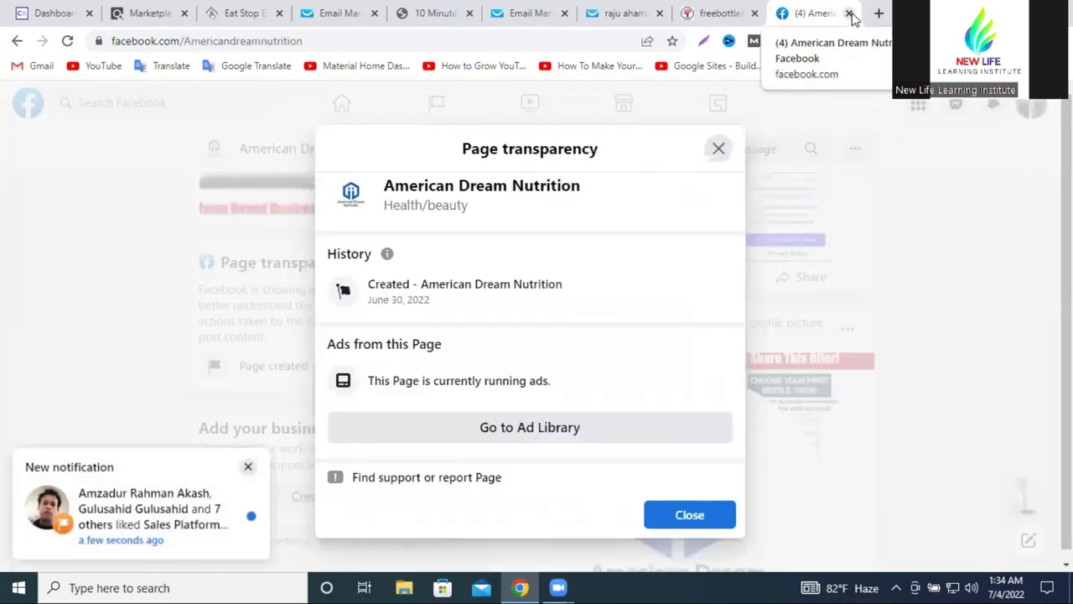
left_click(850, 14)
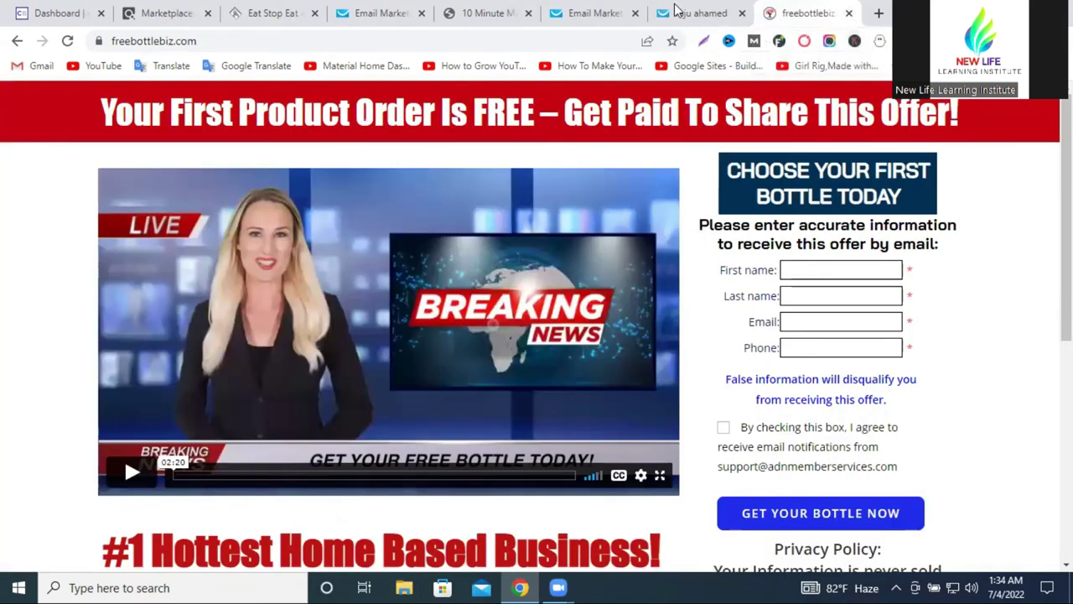
Glance at the GetResponse activation email, close the affiliate program offer page, and return to the GetResponse editor
left_click(485, 12)
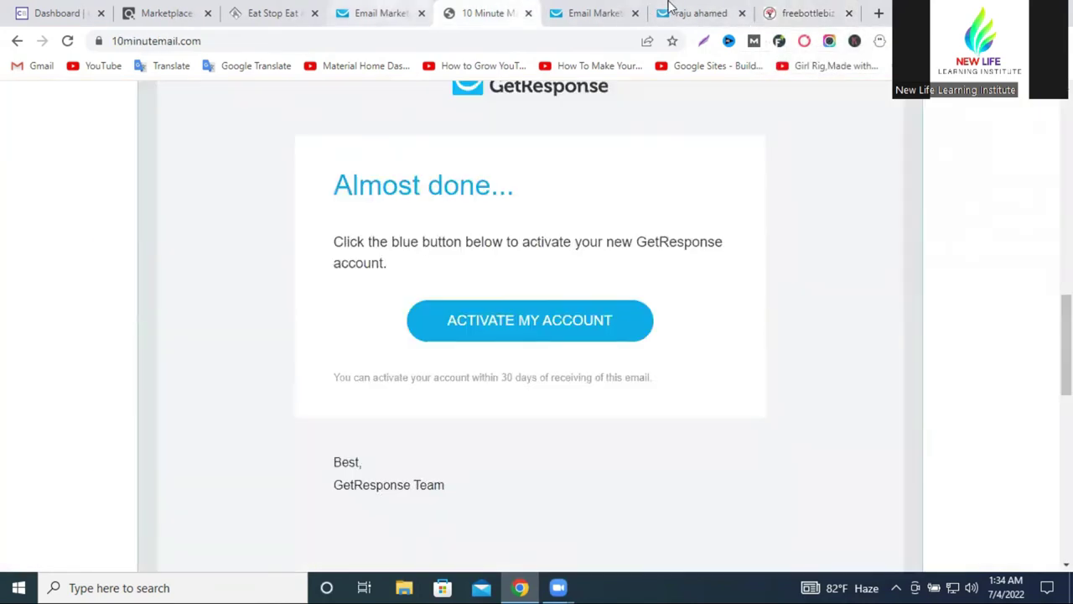
left_click(697, 12)
scroll(565, 304, "up", 4)
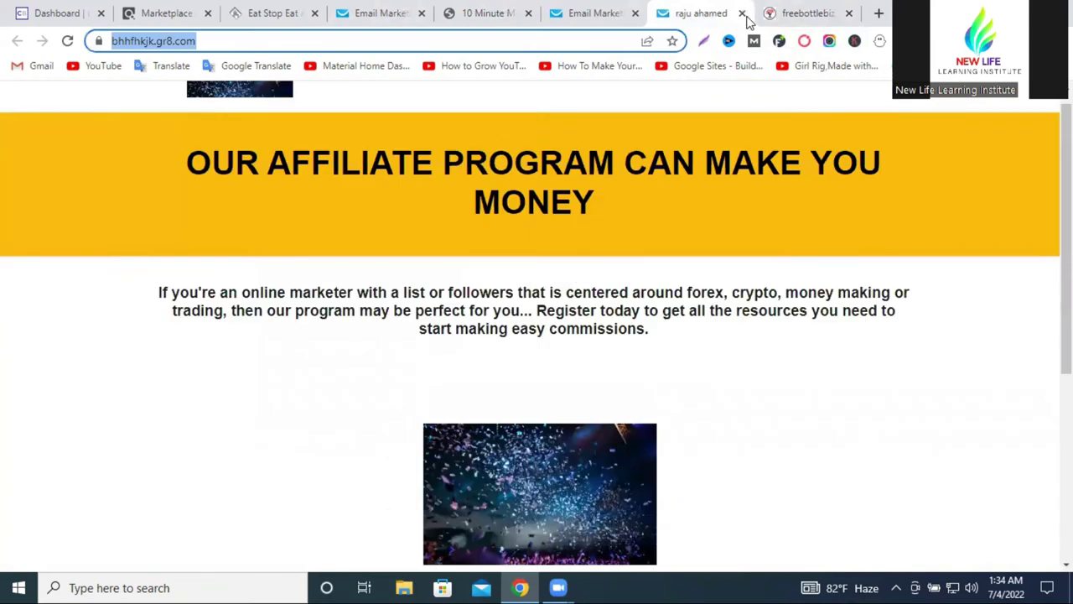
left_click(742, 14)
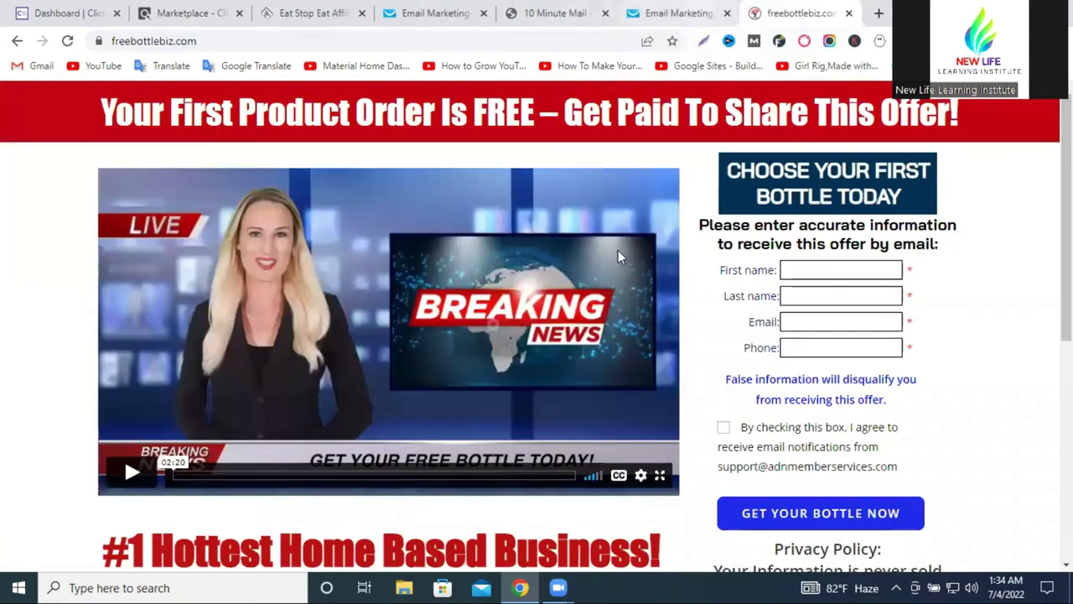
key("ctrl+shift+Tab")
scroll(378, 261, "down", 3)
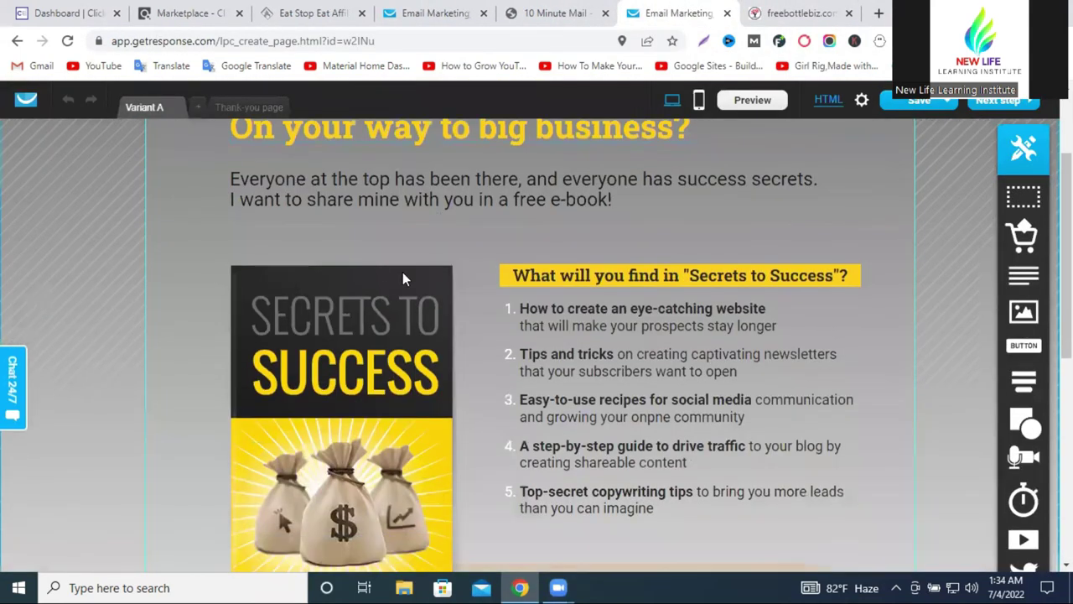
Scroll up and down through the Secrets to Success landing page, then bring up the Eat Stop Eat affiliate page
scroll(402, 279, "down", 2)
mouse_move(372, 447)
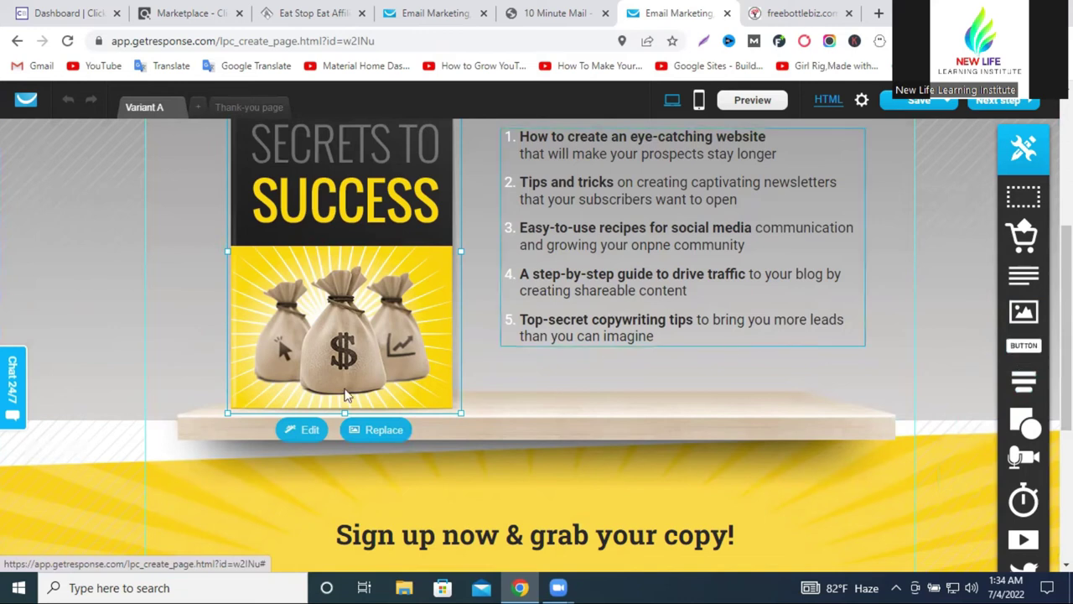
scroll(444, 369, "down", 4)
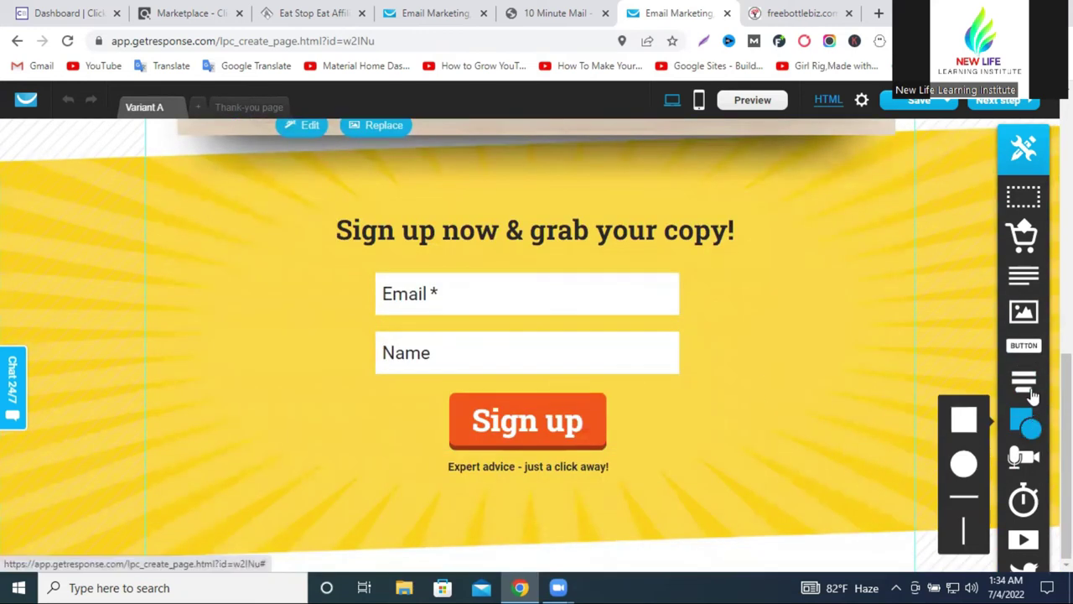
scroll(537, 345, "up", 1)
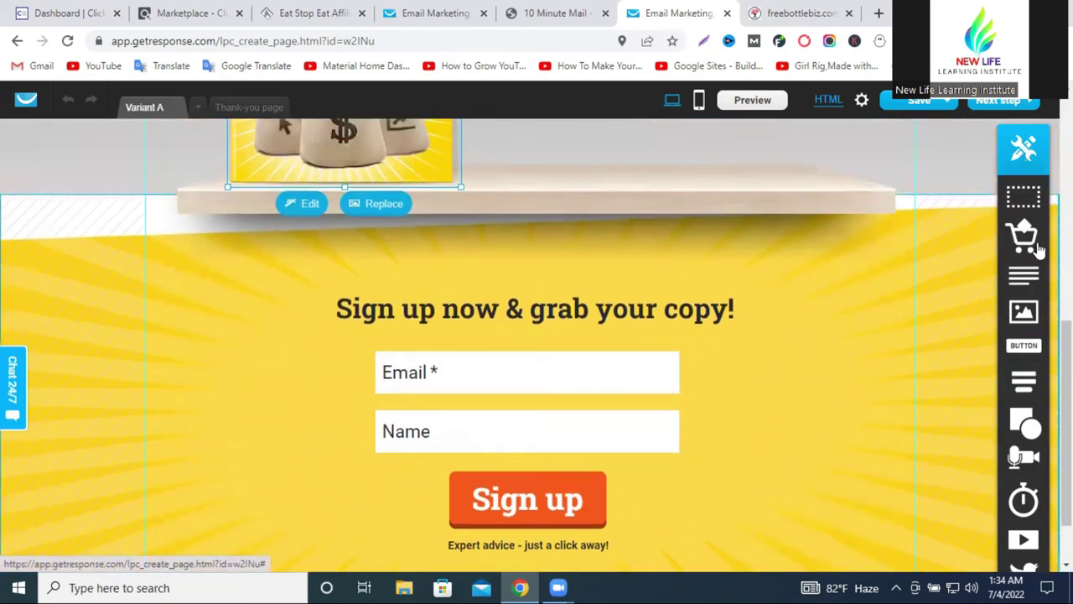
scroll(868, 287, "down", 1)
scroll(785, 298, "up", 4)
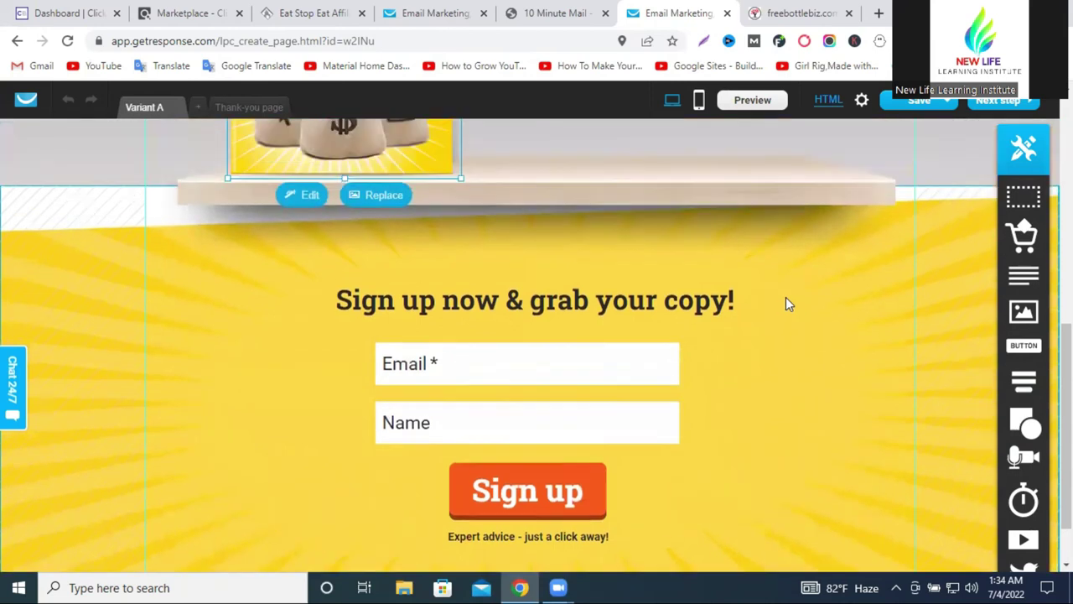
scroll(737, 288, "up", 2)
scroll(737, 287, "up", 1)
scroll(728, 272, "down", 3)
scroll(720, 293, "down", 4)
scroll(720, 294, "up", 8)
left_click(310, 13)
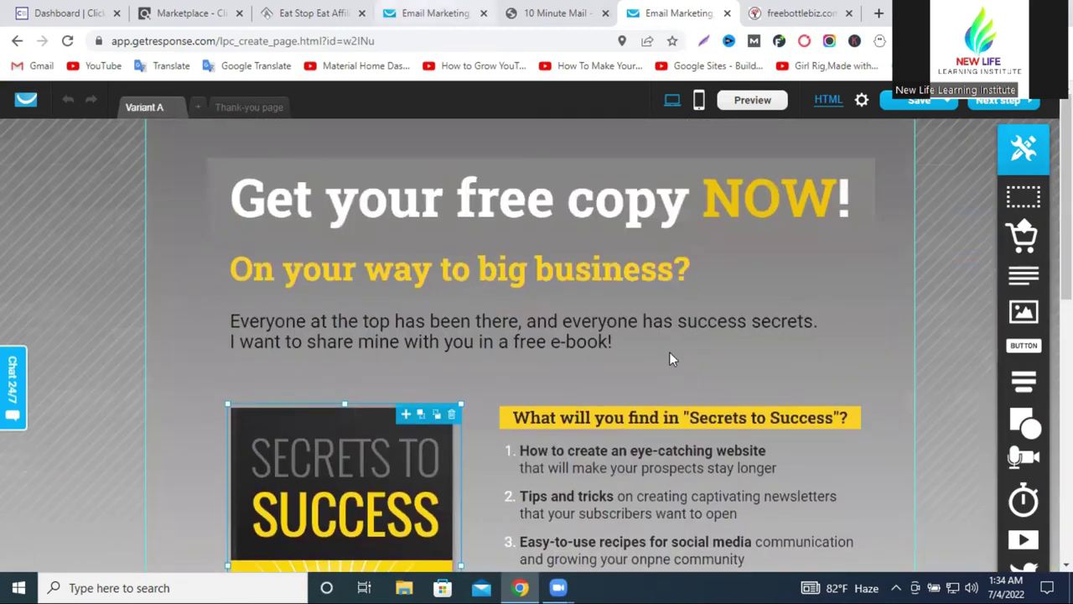
scroll(671, 356, "down", 5)
Highlight the Eat Stop Eat heading and feature list on the affiliate page
scroll(670, 359, "down", 7)
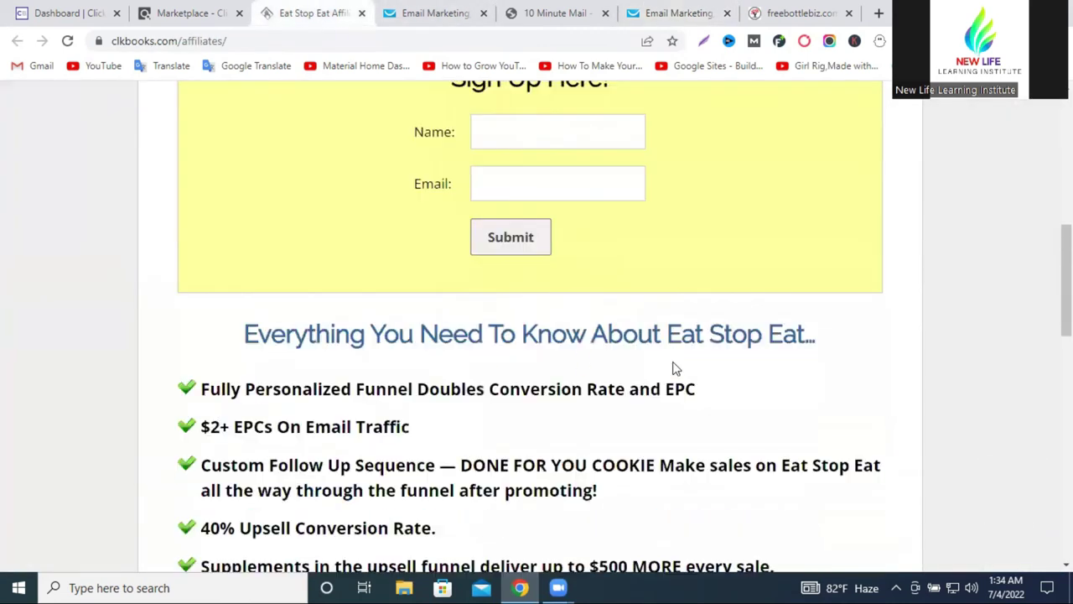
scroll(180, 172, "down", 3)
scroll(237, 128, "up", 3)
scroll(550, 290, "up", 3)
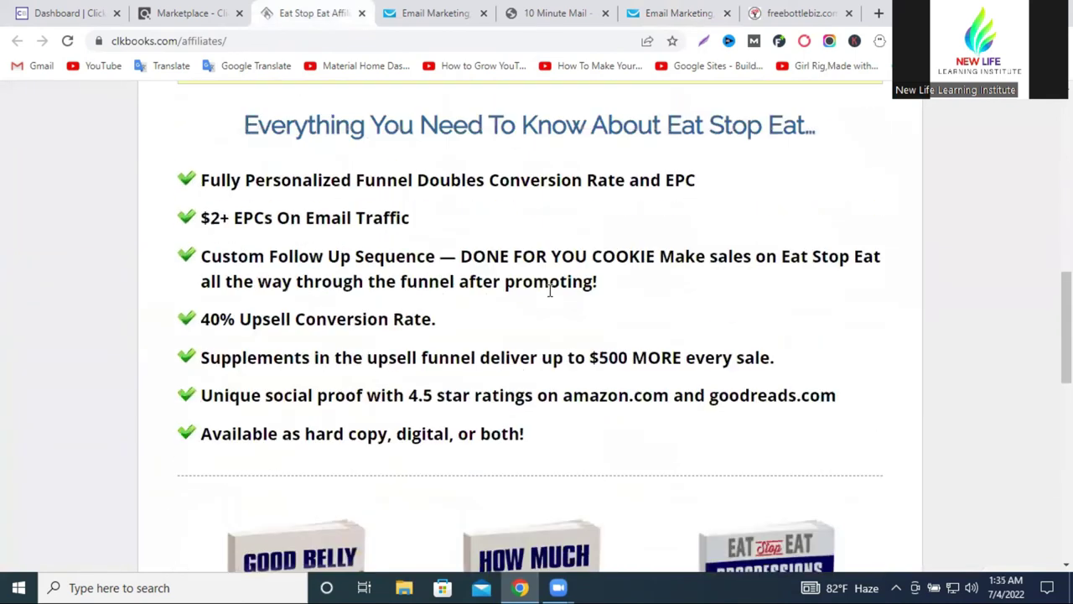
left_click_drag(244, 125, 509, 357)
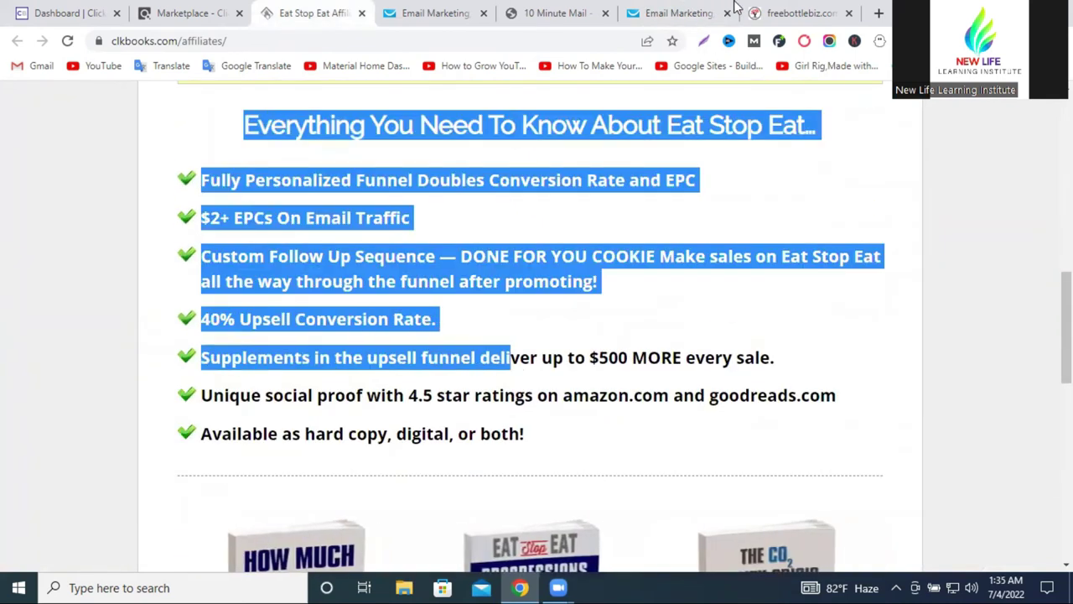
Close the freebottlebiz.com offer page with Ctrl+W, landing back on the GetResponse editor
left_click(820, 8)
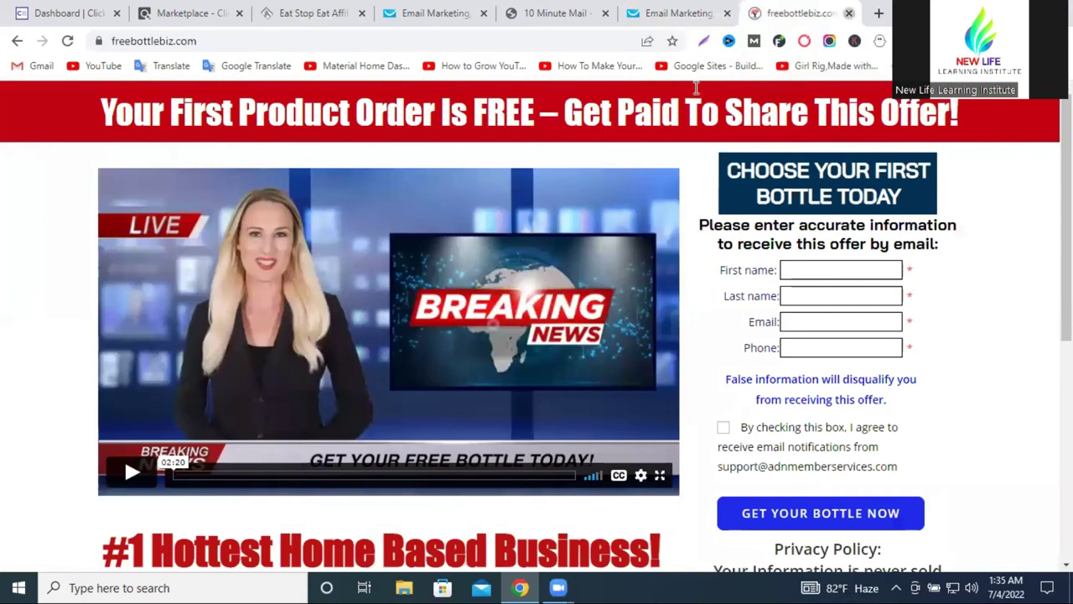
key("ctrl+w")
scroll(537, 336, "down", 3)
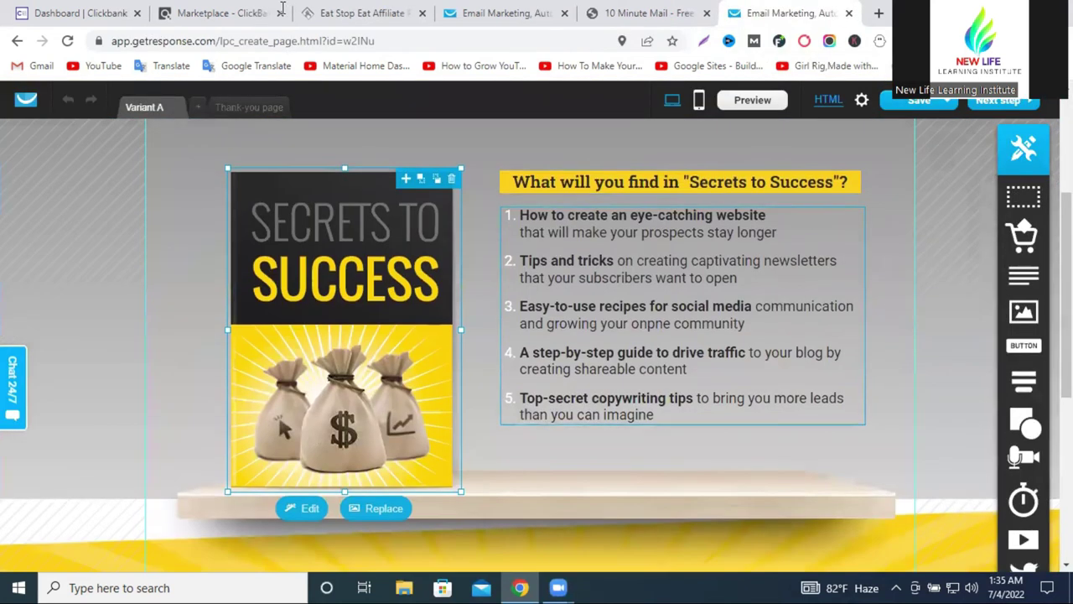
Copy the Eat Stop Eat heading text from the affiliate page
left_click(344, 10)
triple_click(355, 130)
right_click(356, 130)
left_click(406, 143)
In GetResponse, select all text of the 'What will you find in "Secrets to Success"?' heading
left_click(784, 13)
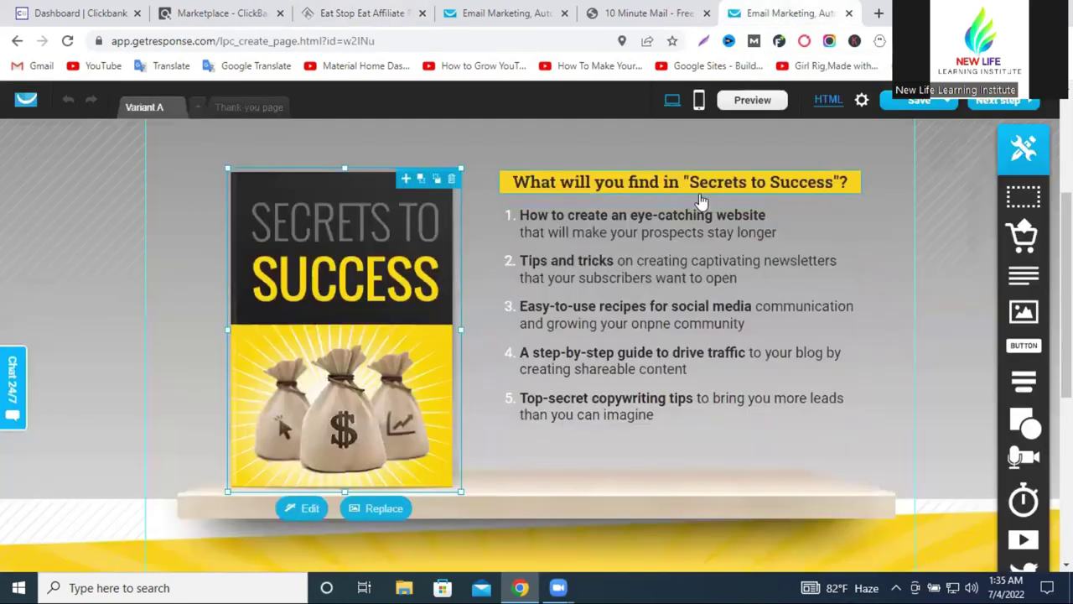
left_click(610, 191)
triple_click(611, 191)
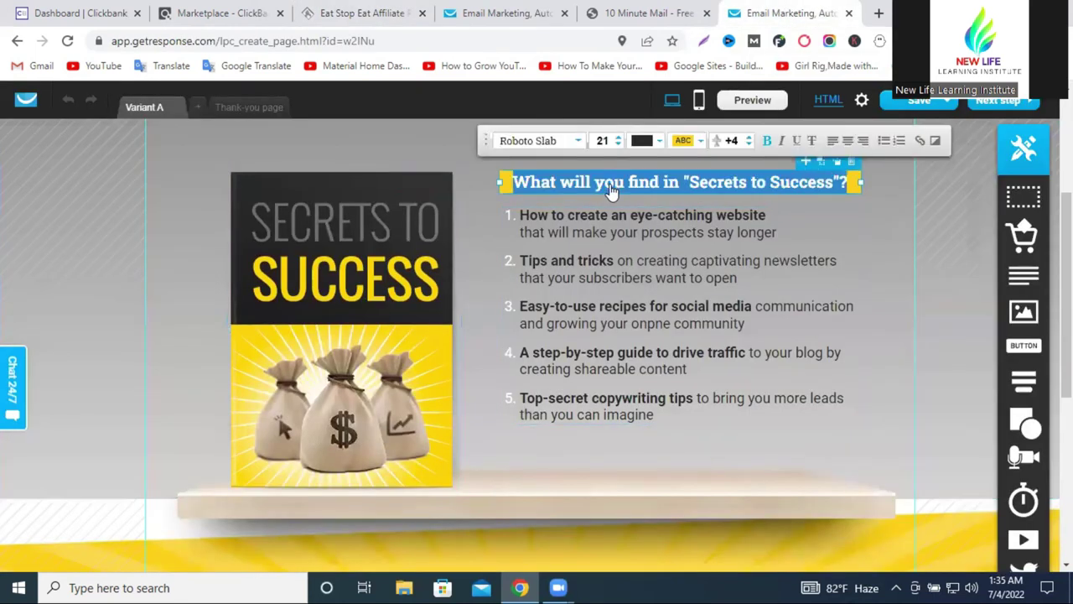
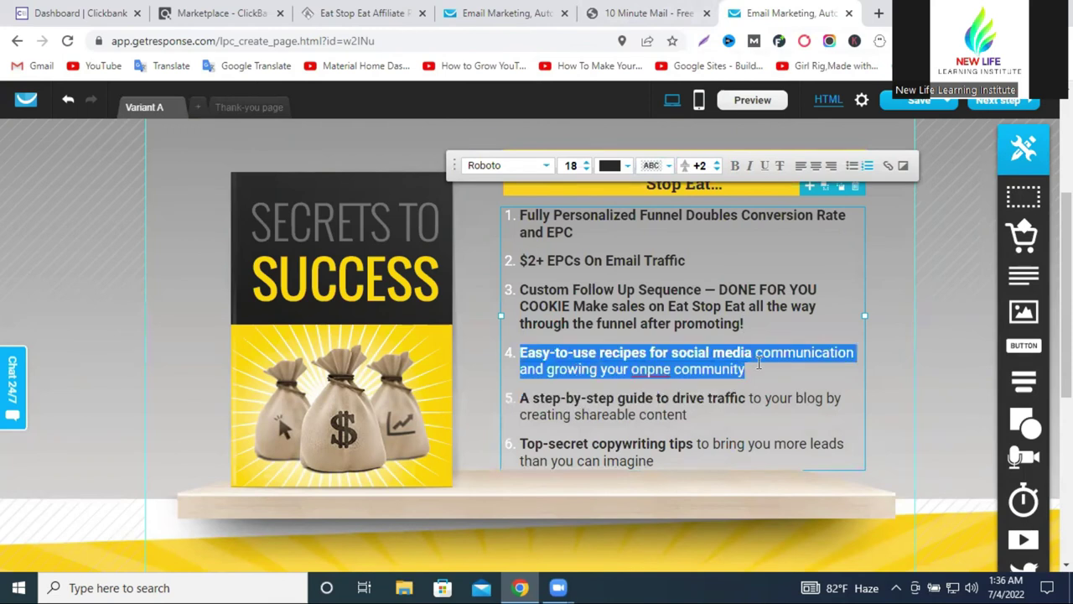
Paste the 40% upsell conversion line into bullet 4 and the supplements line into bullet 5
type("40% Upsell Conversion Rate.")
left_click(243, 13)
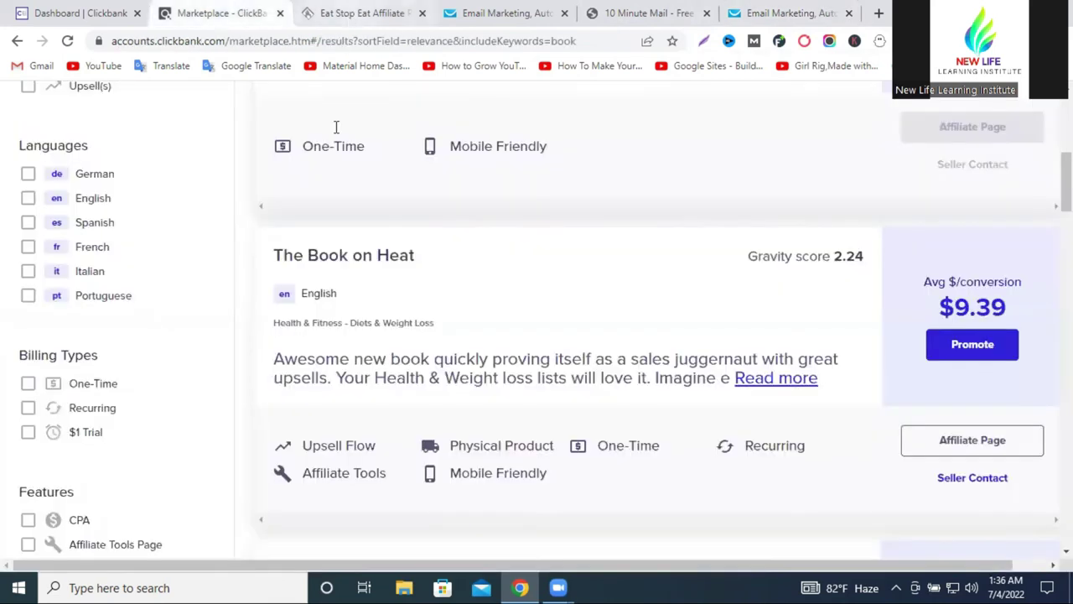
key("ctrl+Tab")
left_click_drag(202, 357, 852, 363)
key("ctrl+c")
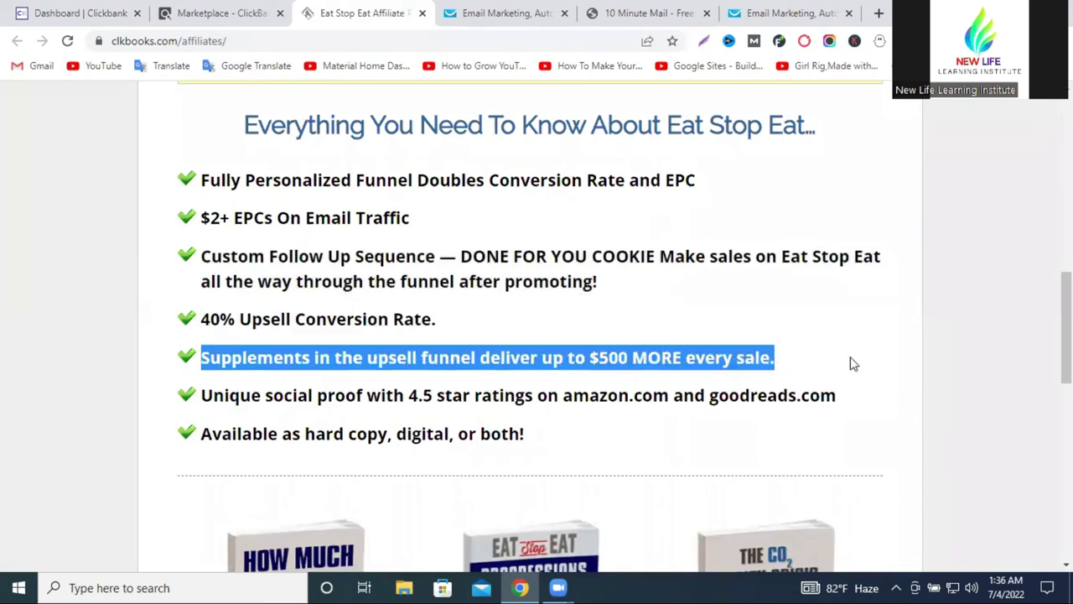
left_click(784, 12)
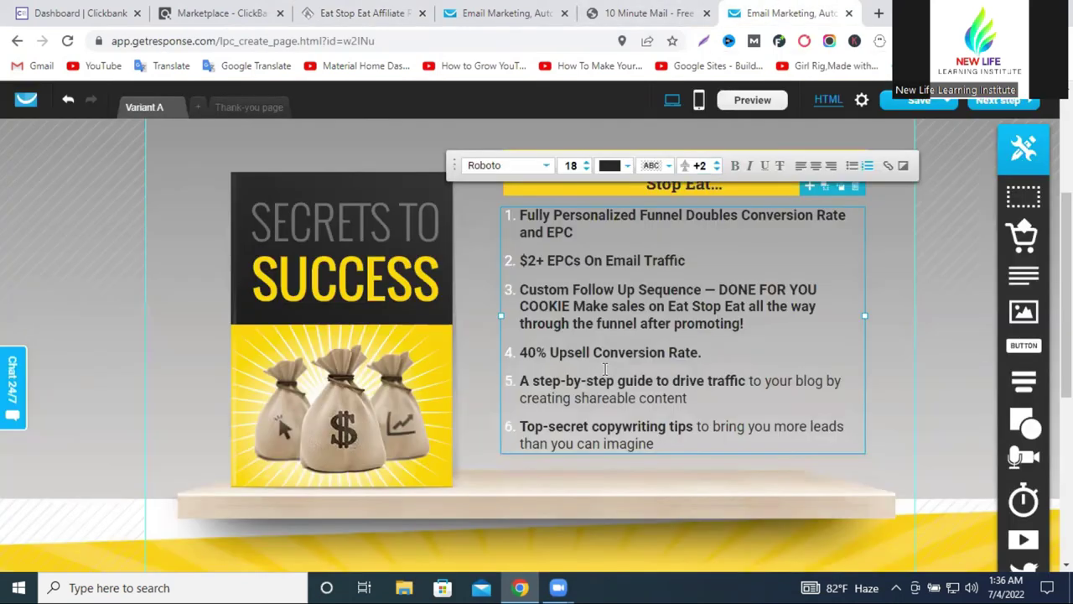
left_click_drag(686, 383, 723, 397)
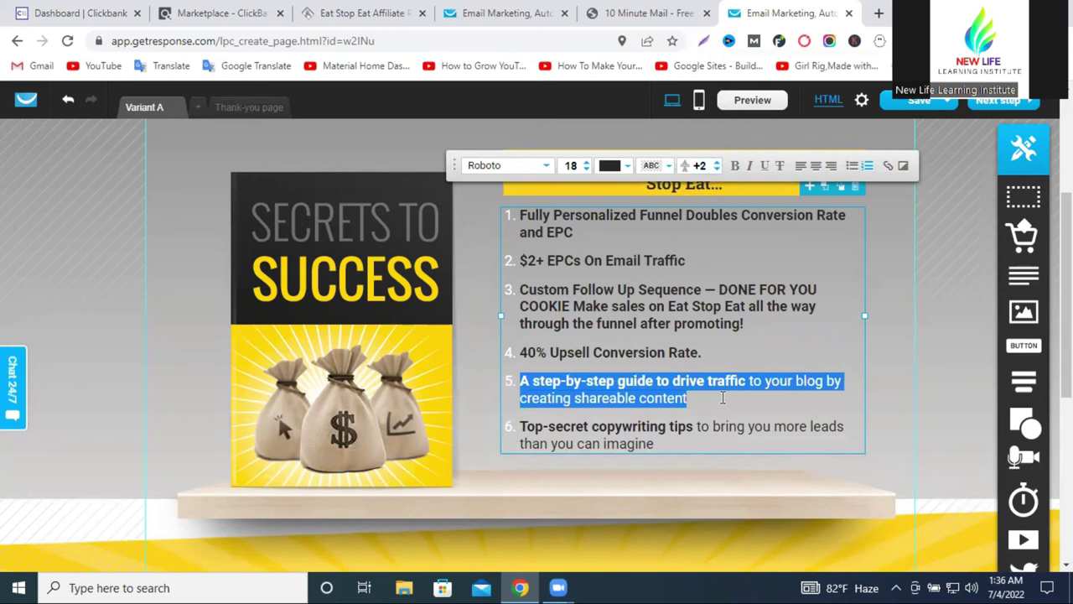
key("ctrl+v")
Replace bullet 6 with the 4.5-star Amazon/Goodreads social-proof line from the affiliate page
left_click(310, 10)
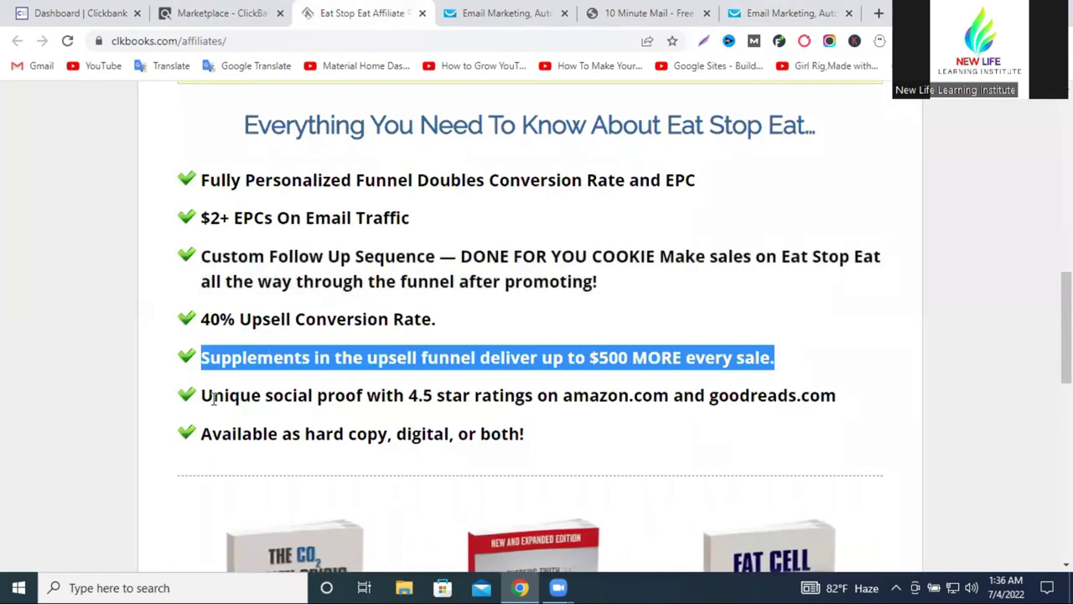
left_click_drag(205, 397, 839, 396)
key("ctrl+c")
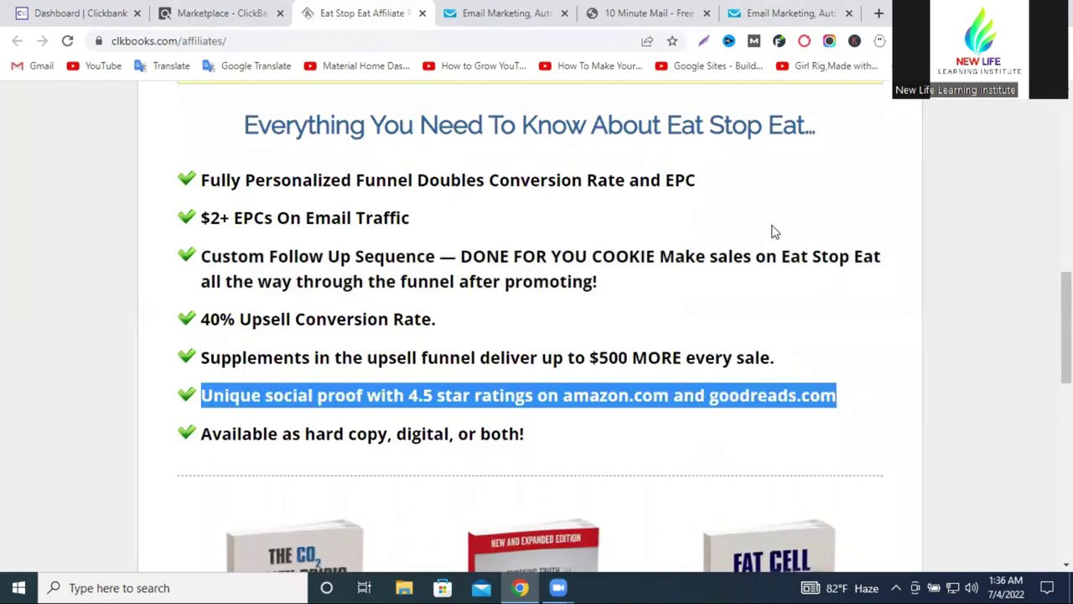
left_click(746, 13)
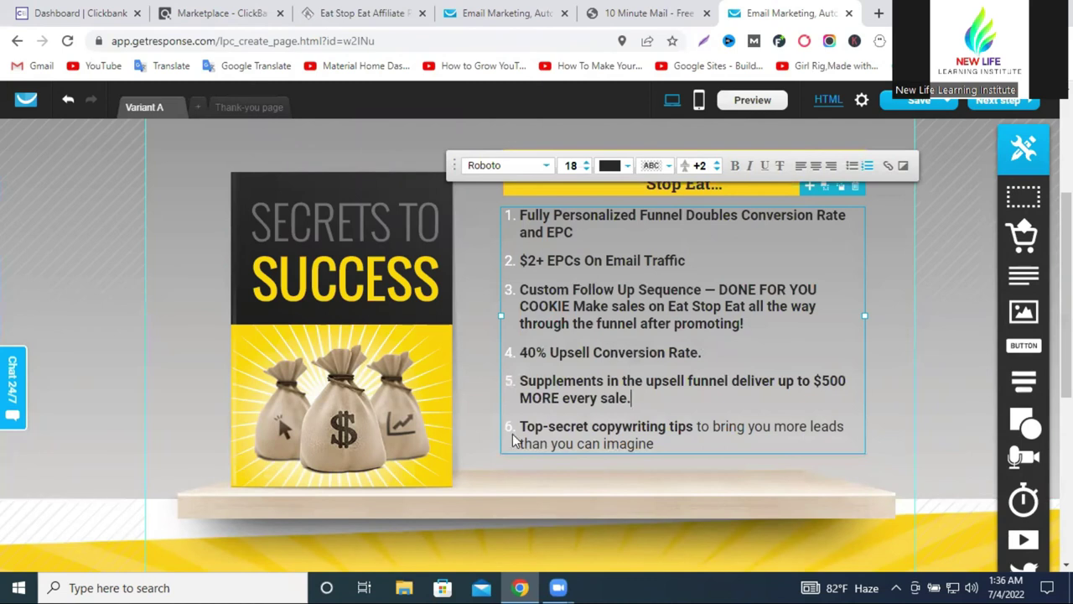
left_click_drag(520, 427, 735, 438)
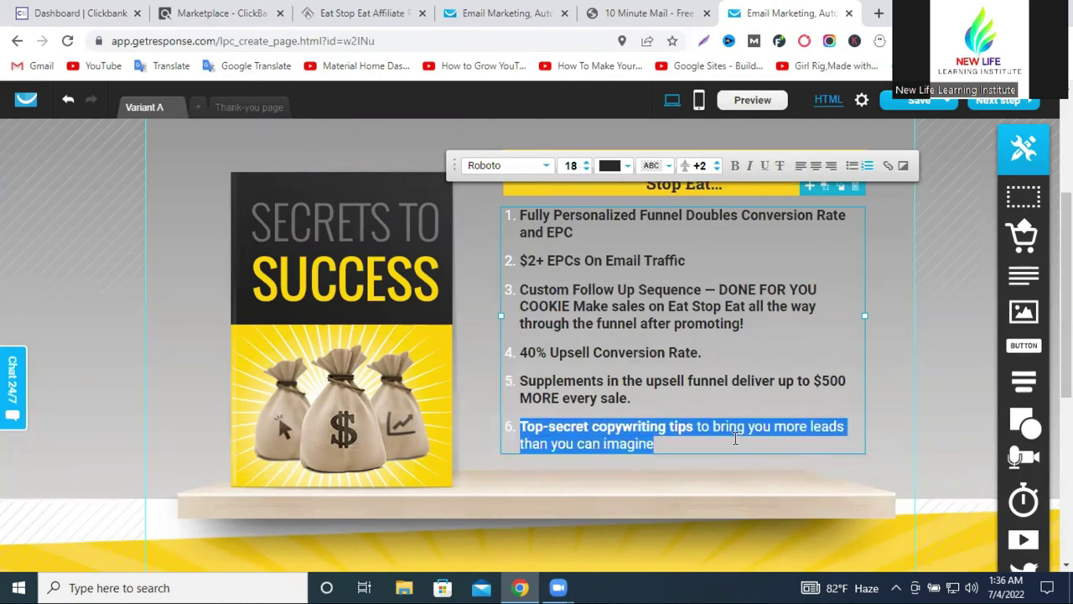
key("ctrl+v")
Delete the empty seventh bullet so the list ends after the social-proof line
scroll(738, 440, "down", 2)
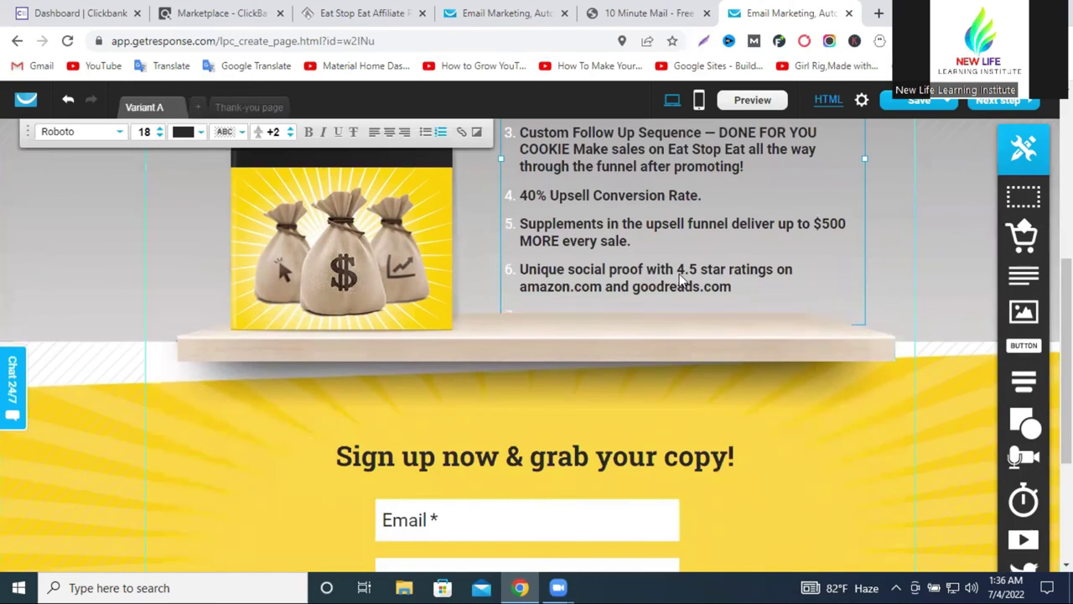
scroll(747, 355, "down", 1)
scroll(680, 280, "up", 1)
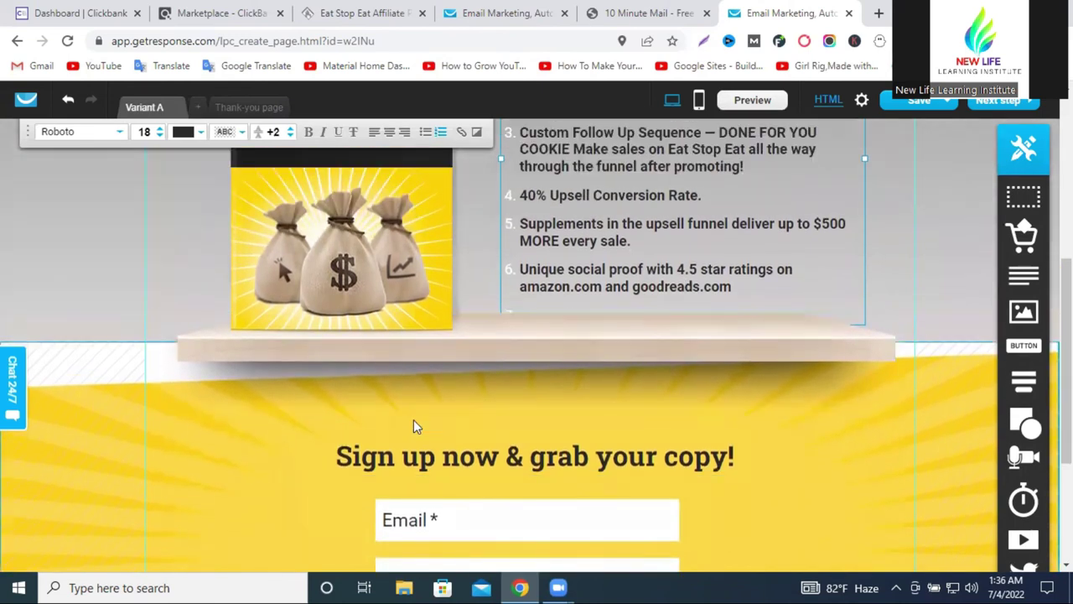
scroll(414, 425, "down", 3)
scroll(141, 326, "up", 2)
scroll(140, 325, "up", 5)
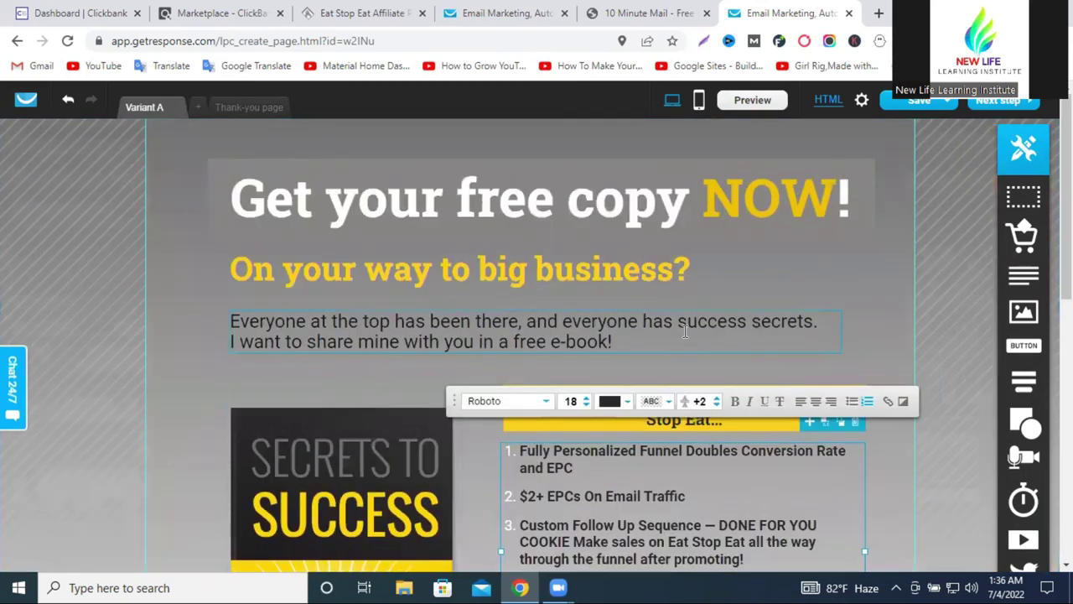
scroll(742, 313, "down", 4)
scroll(738, 312, "down", 1)
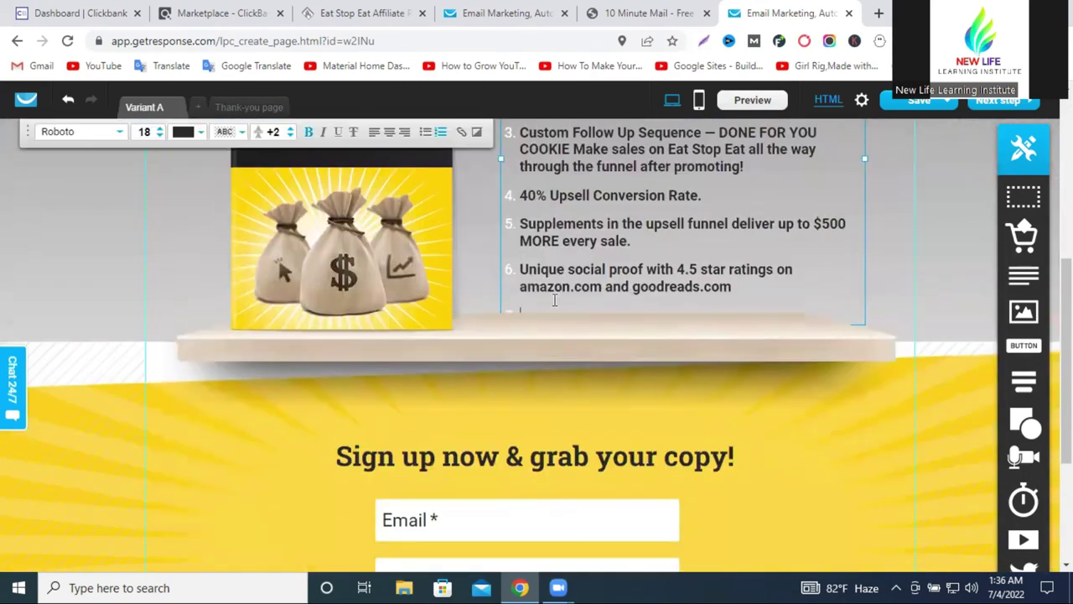
key("BackSpace")
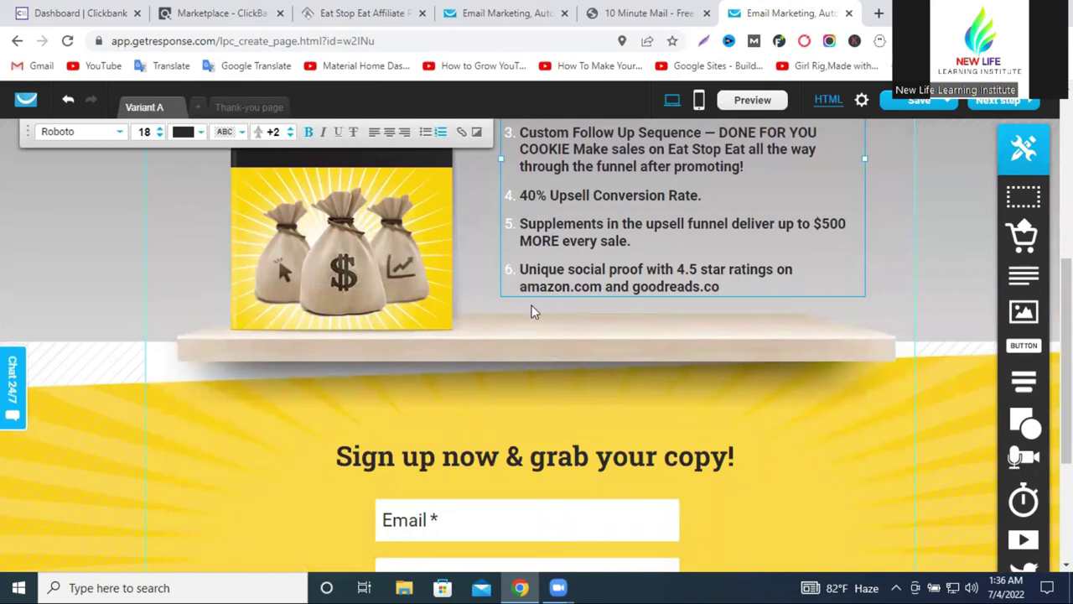
type("m")
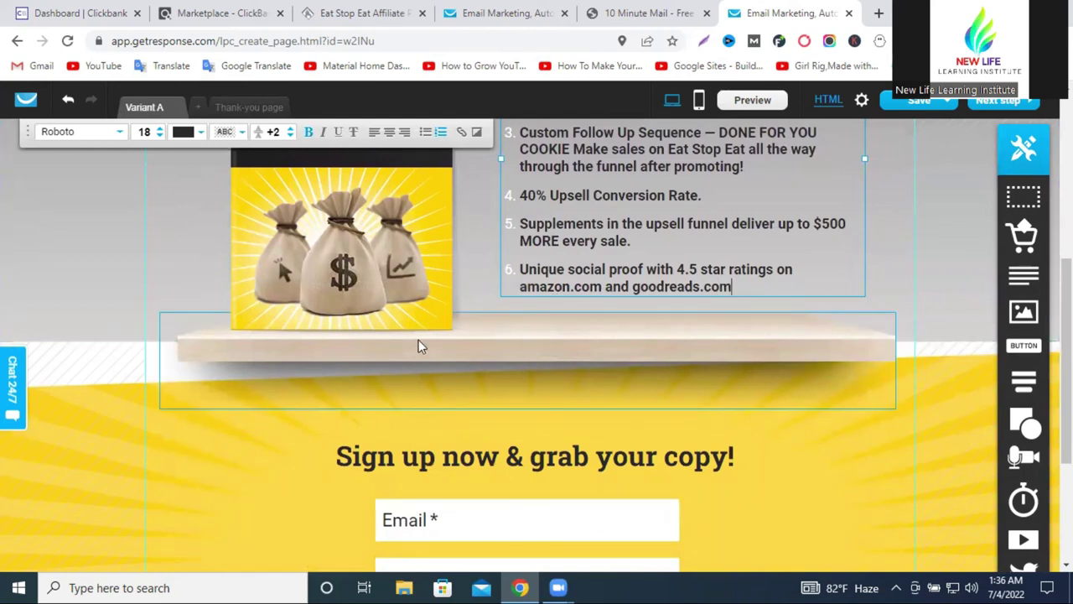
left_click(20, 259)
scroll(455, 338, "down", 4)
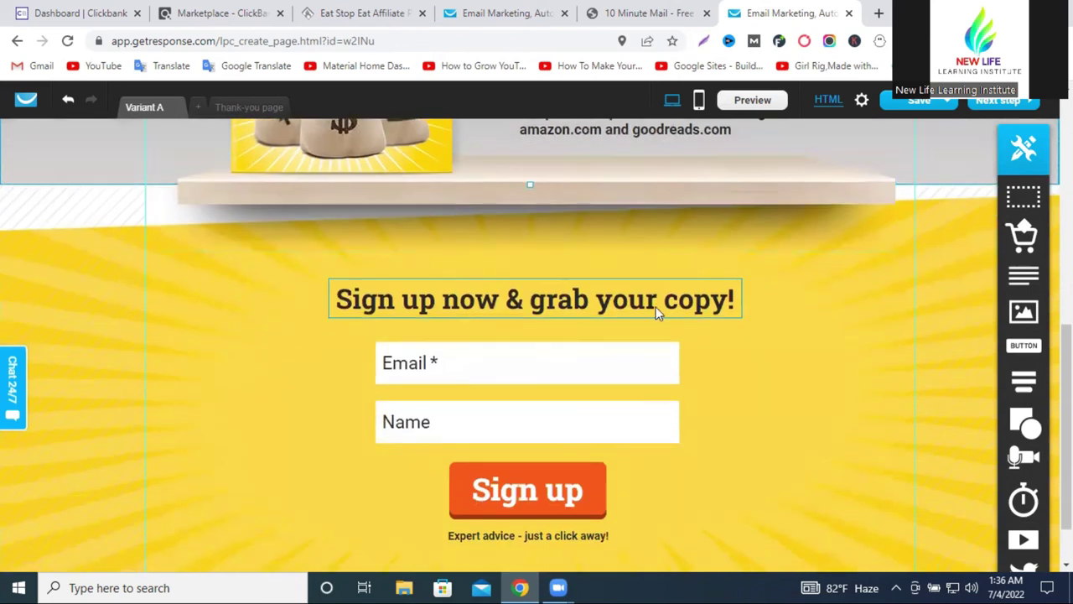
scroll(559, 341, "down", 2)
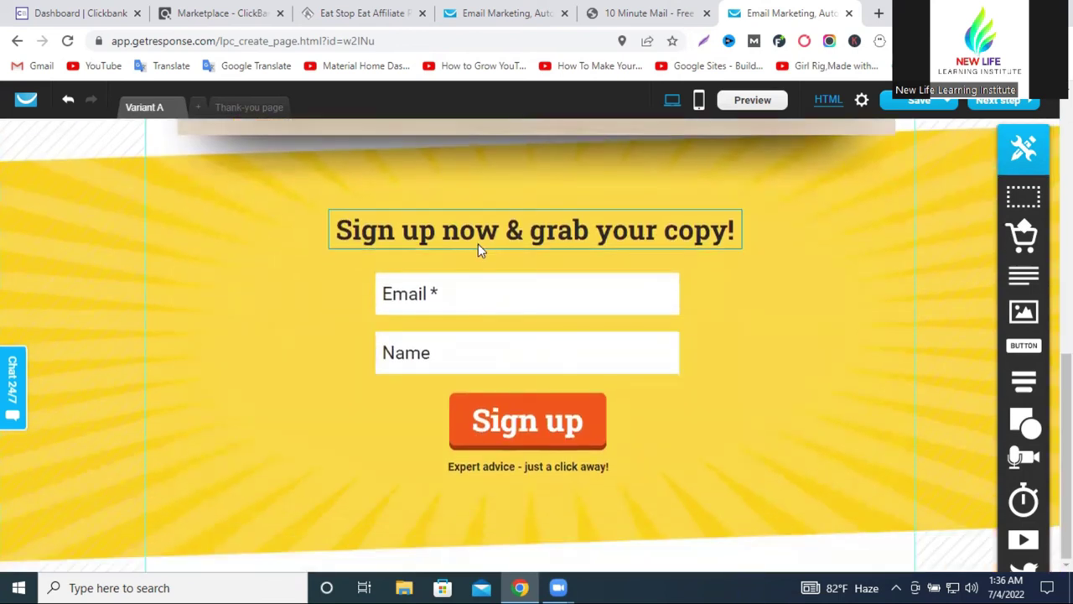
left_click(522, 243)
Trim '& grab your copy' from the Sign up now heading
left_click(521, 243)
left_click(498, 234)
left_click_drag(546, 239, 723, 236)
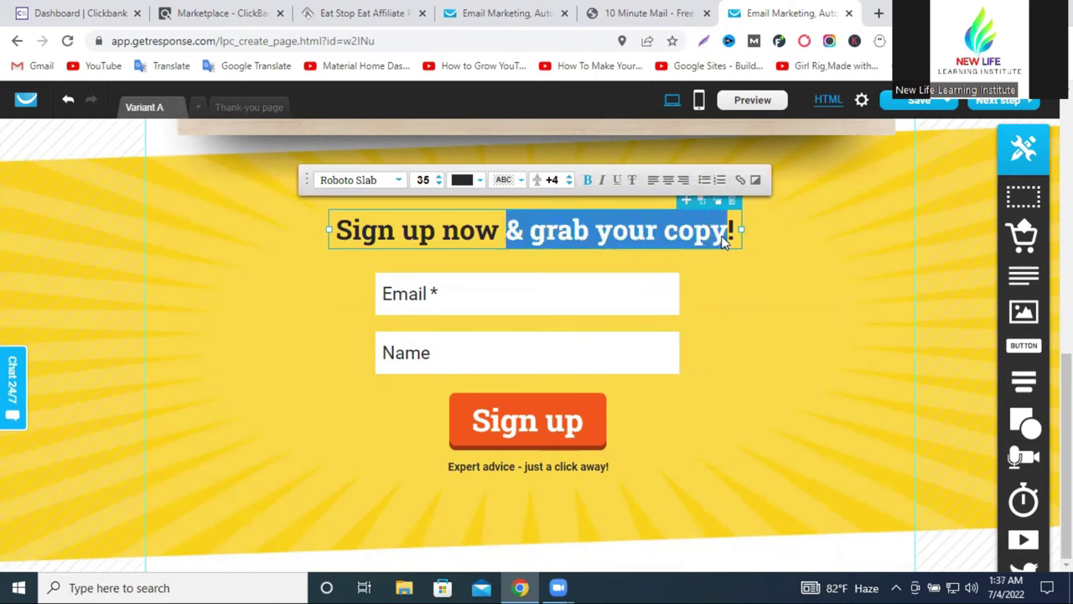
key("BackSpace")
left_click(799, 286)
scroll(517, 422, "down", 1)
scroll(582, 408, "up", 4)
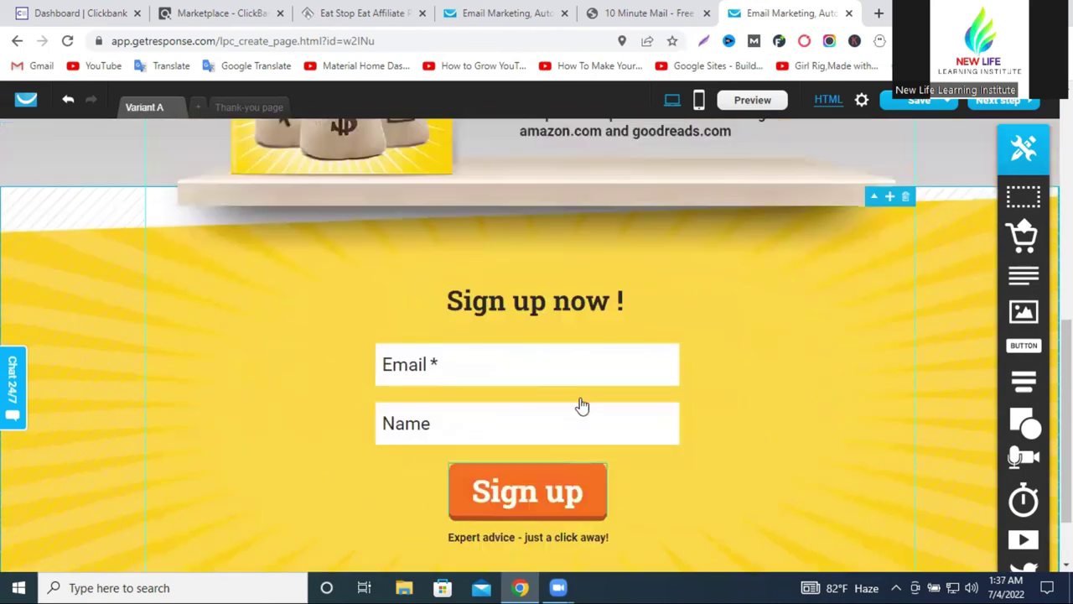
scroll(400, 209, "up", 3)
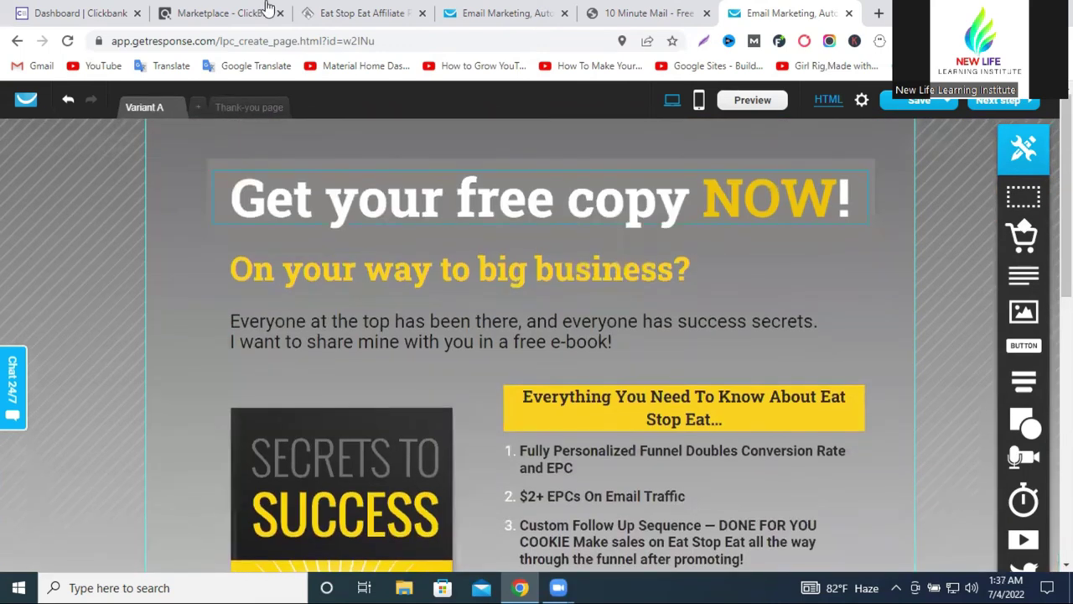
Replace the sign-up heading with the affiliate page's 'Want 90%? Apply Below To Get Whitelisted Now!' headline
left_click(352, 12)
scroll(424, 216, "up", 8)
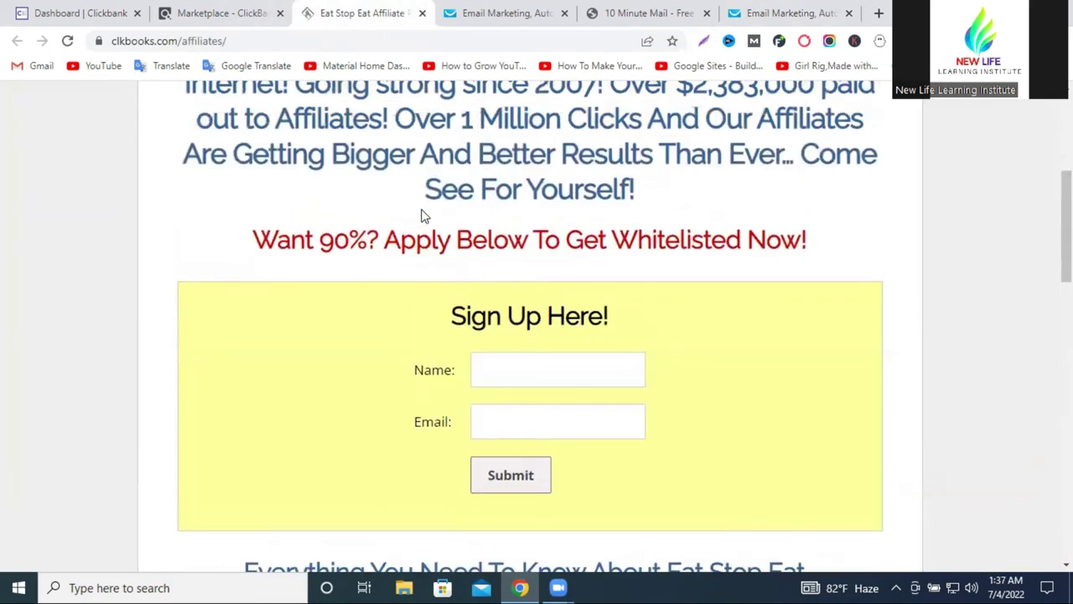
scroll(453, 298, "down", 2)
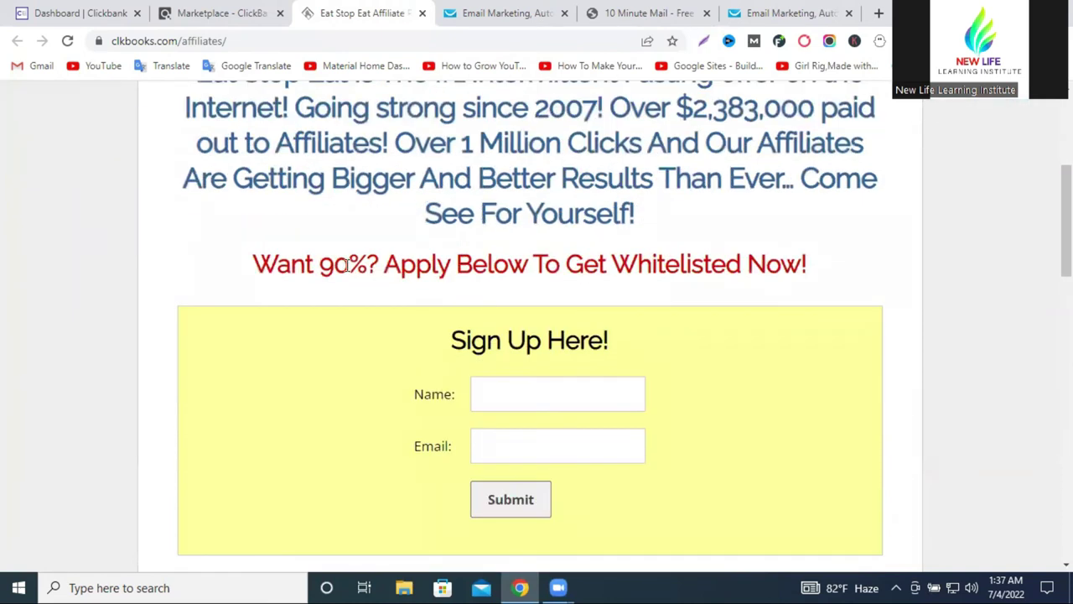
left_click_drag(808, 266, 163, 266)
right_click(315, 275)
left_click(382, 283)
left_click(788, 12)
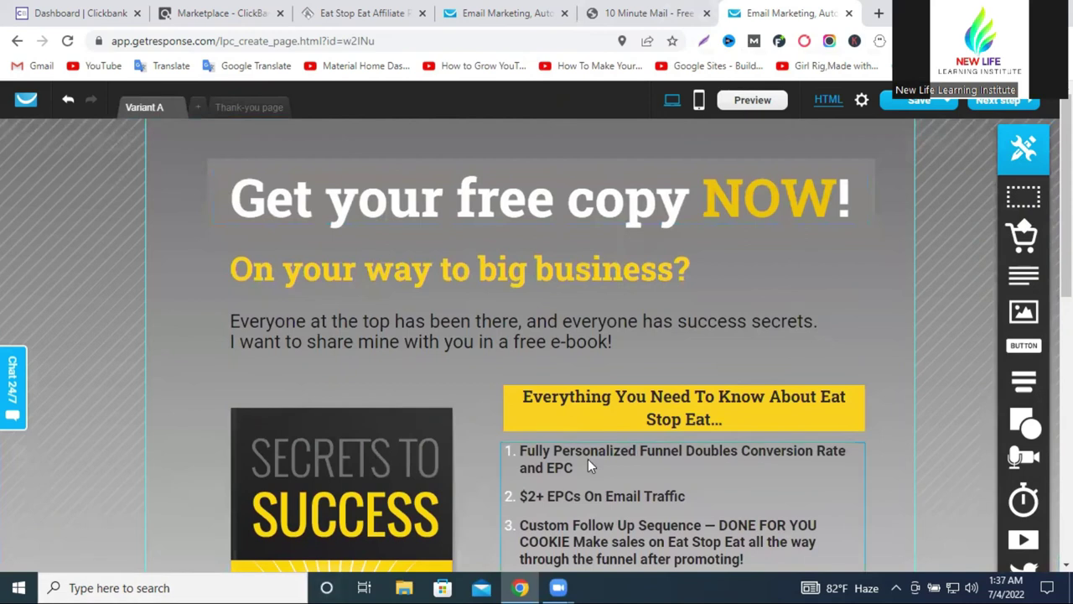
scroll(591, 387, "down", 3)
scroll(592, 386, "up", 3)
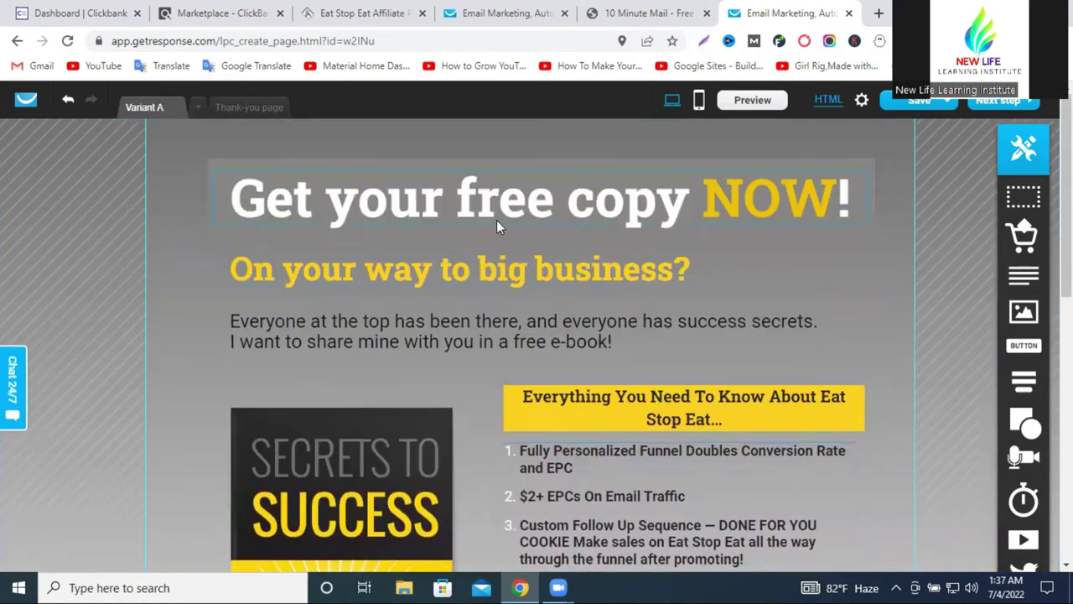
scroll(505, 255, "down", 4)
scroll(504, 255, "down", 4)
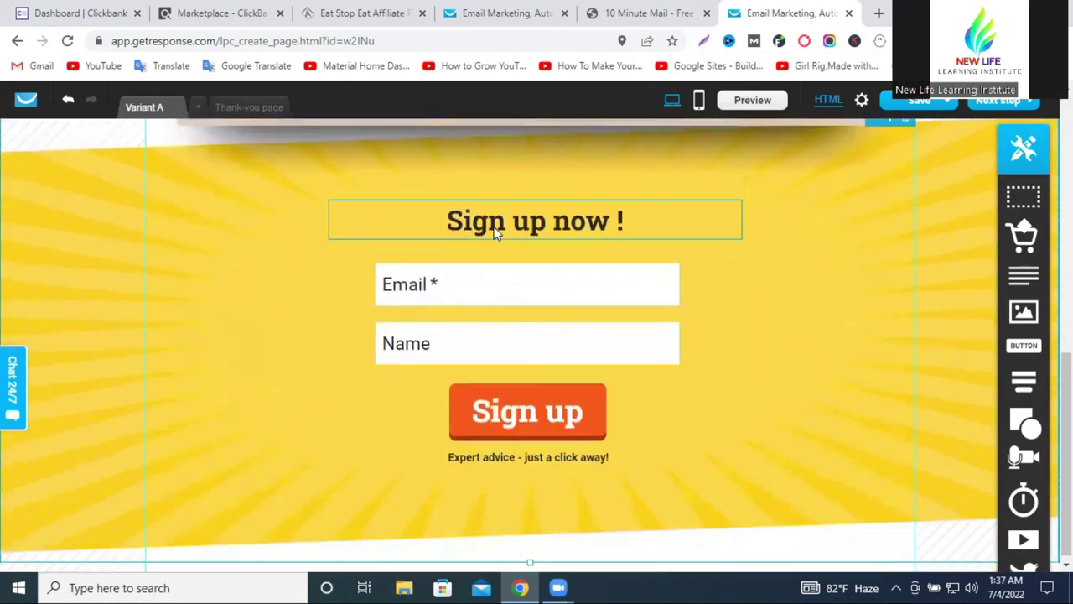
triple_click(494, 228)
key("ctrl+v")
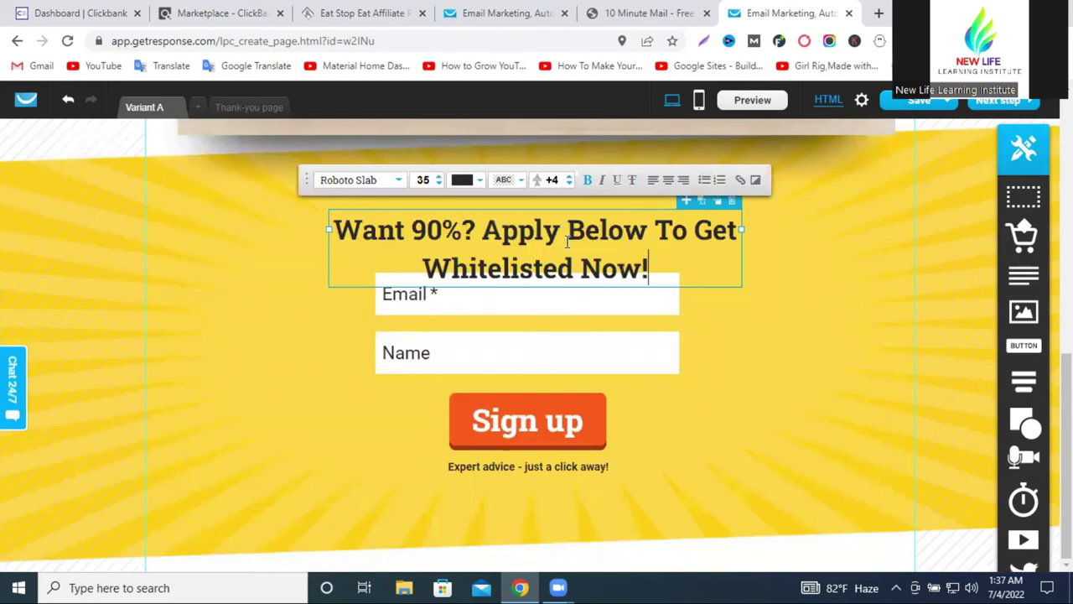
left_click(783, 283)
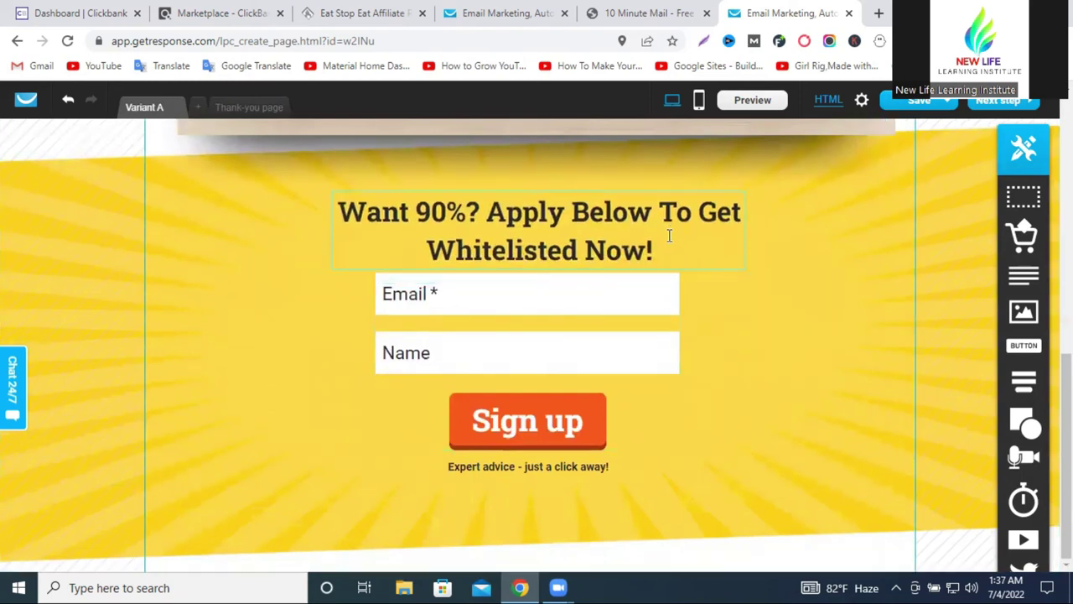
Nudge the heading block slightly higher above the sign-up form
scroll(782, 336, "up", 2)
scroll(777, 339, "down", 2)
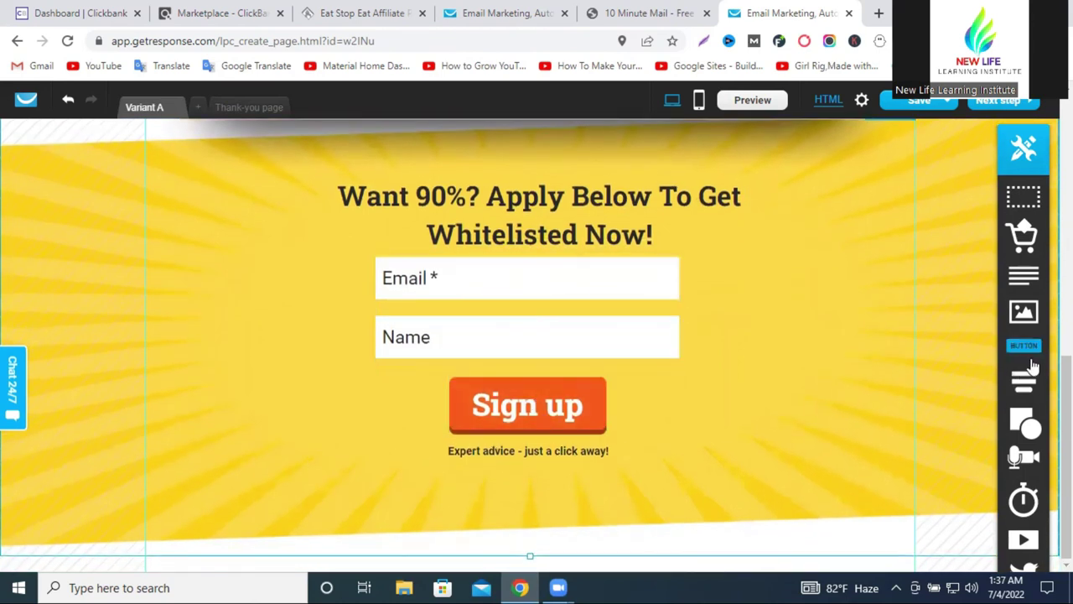
left_click(552, 209)
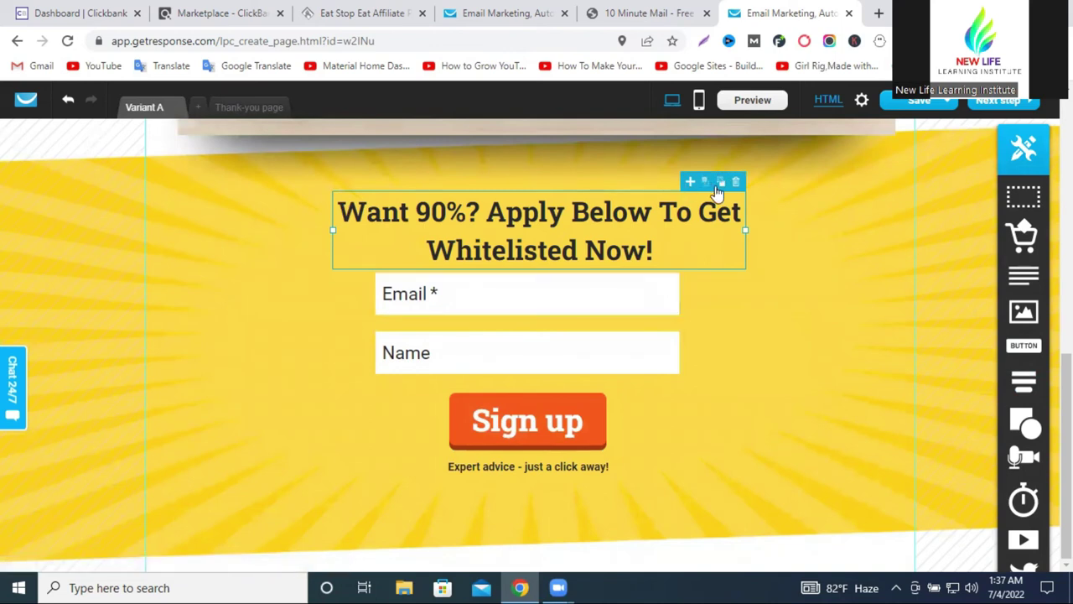
left_click_drag(702, 231, 674, 229)
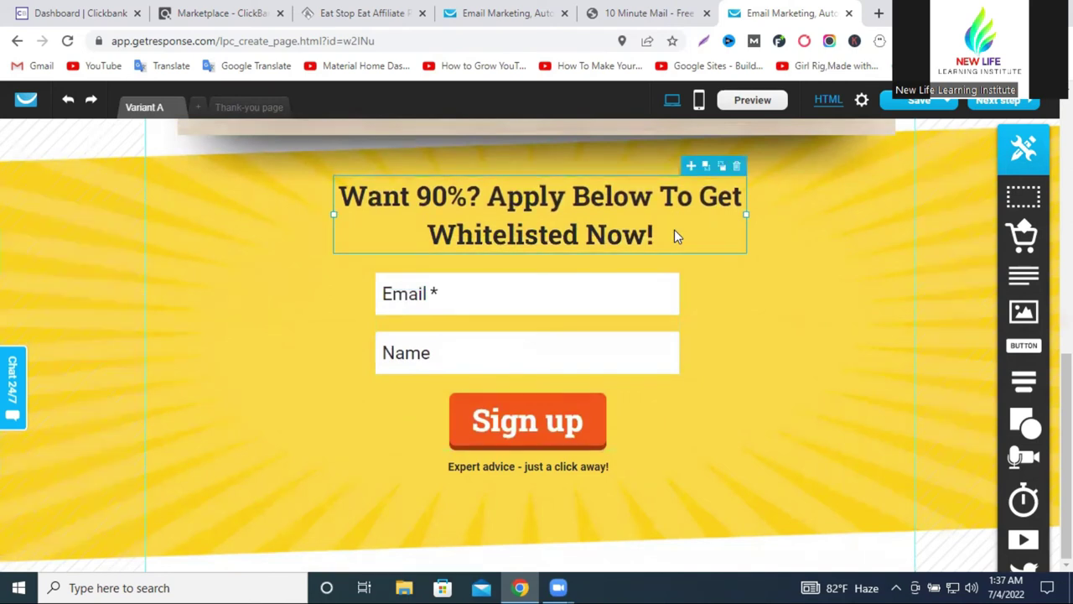
Select the intro paragraph on the Eat Stop Eat affiliate page for copying
left_click(575, 474)
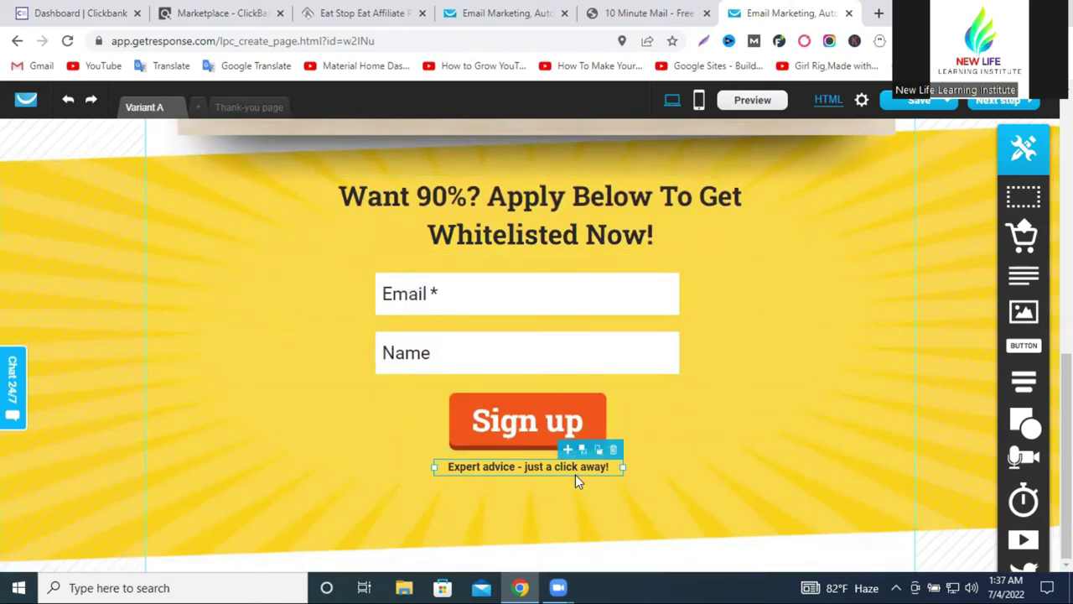
left_click(388, 10)
scroll(635, 285, "up", 2)
left_click_drag(634, 290, 191, 151)
right_click(292, 159)
Paste the Eat Stop Eat intro paragraph over the 'Expert advice' line below the Sign up button
left_click(350, 171)
left_click(784, 13)
double_click(522, 466)
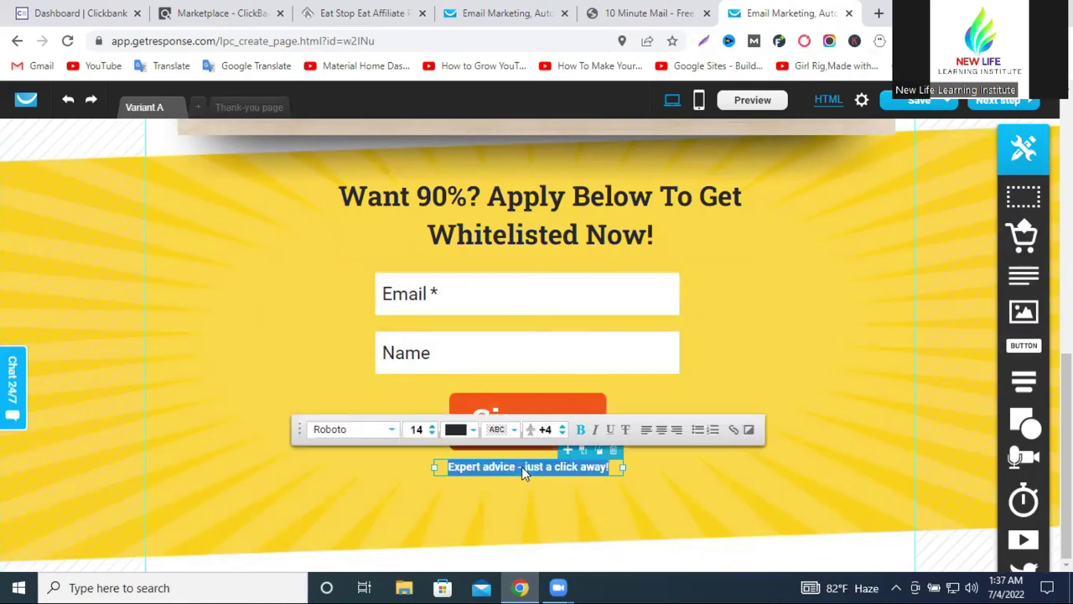
key("ctrl+v")
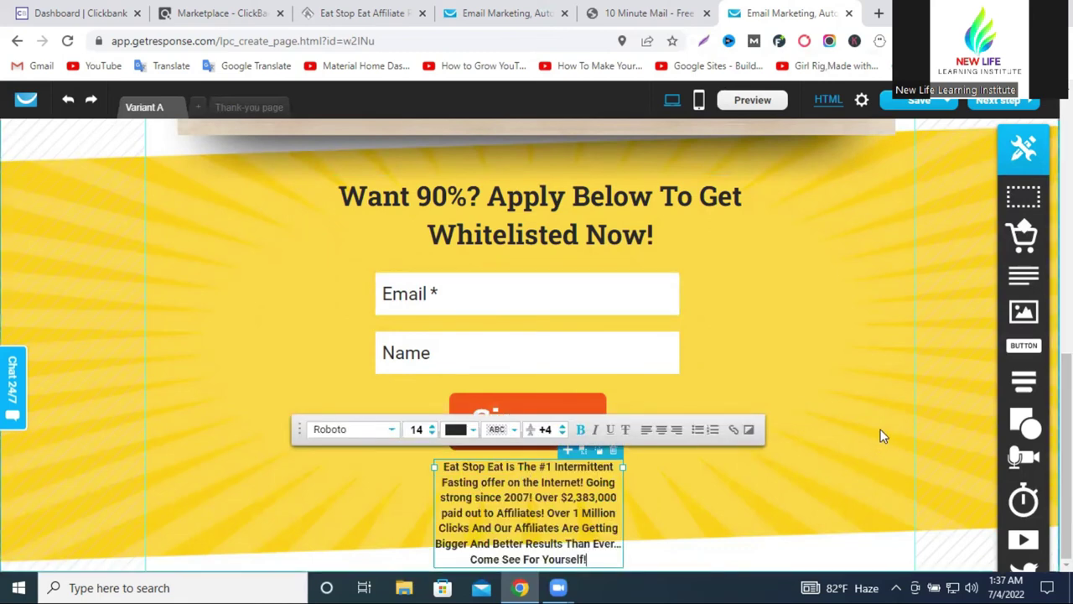
left_click(880, 435)
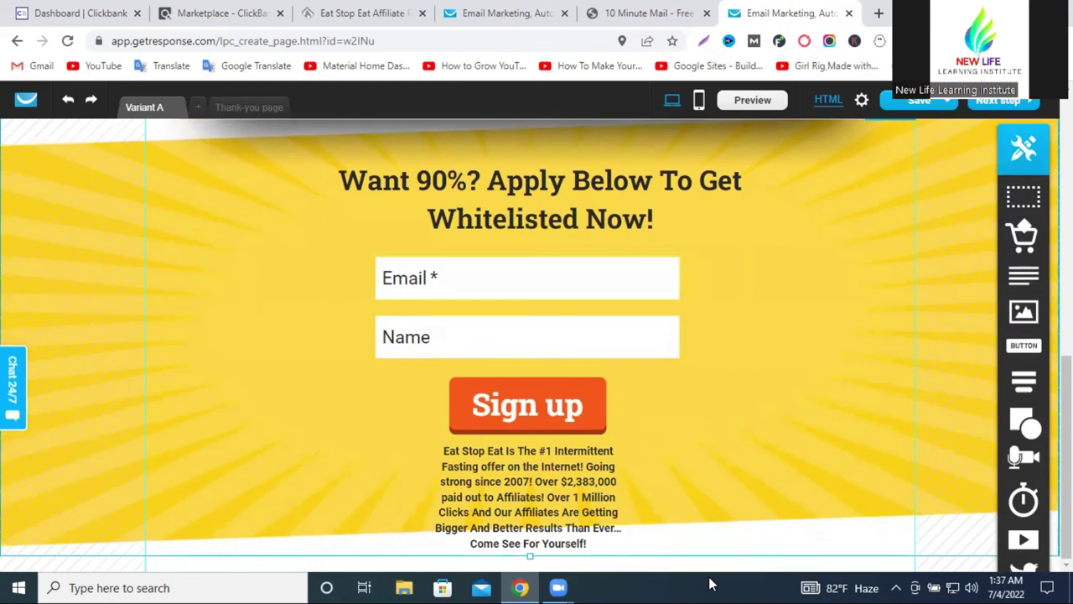
Widen and centre the offer text box so the paragraph wraps into three lines
left_click(607, 496)
left_click_drag(623, 506, 814, 491)
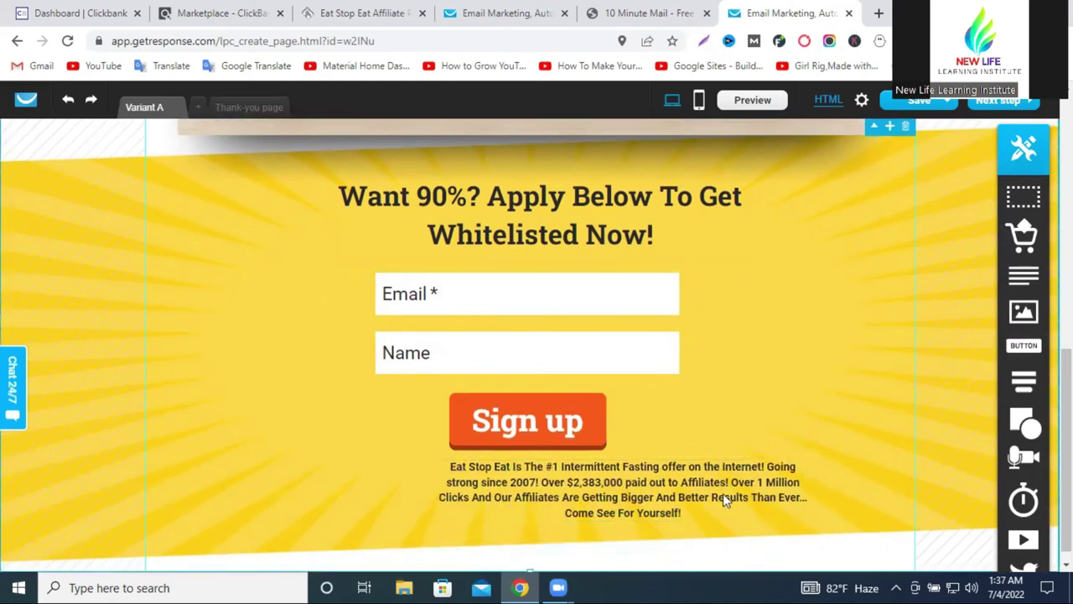
left_click_drag(679, 490, 595, 500)
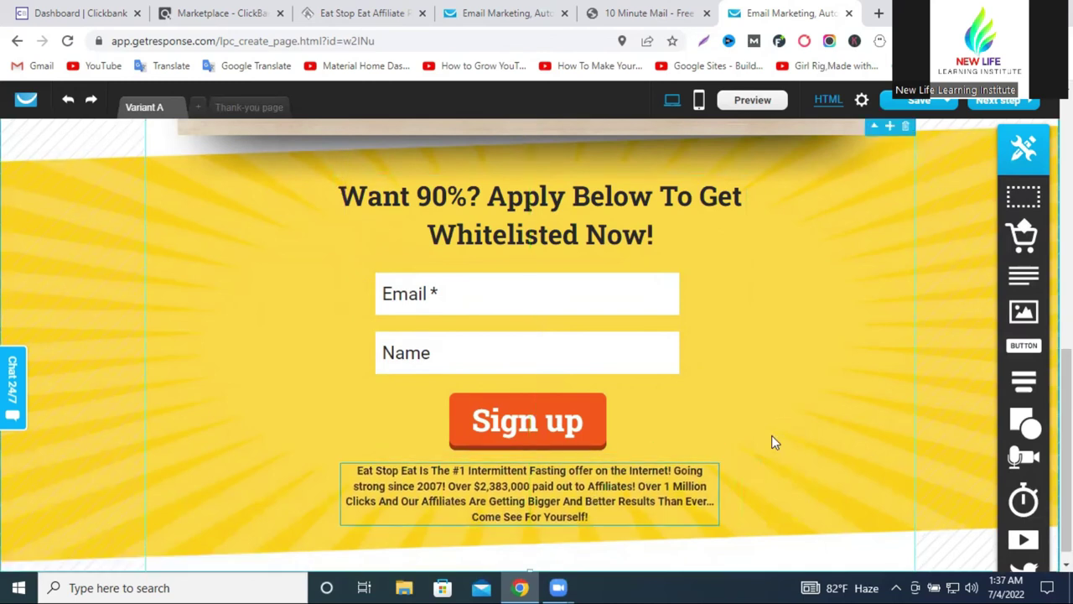
left_click_drag(719, 512, 776, 499)
left_click_drag(674, 490, 679, 487)
left_click(796, 431)
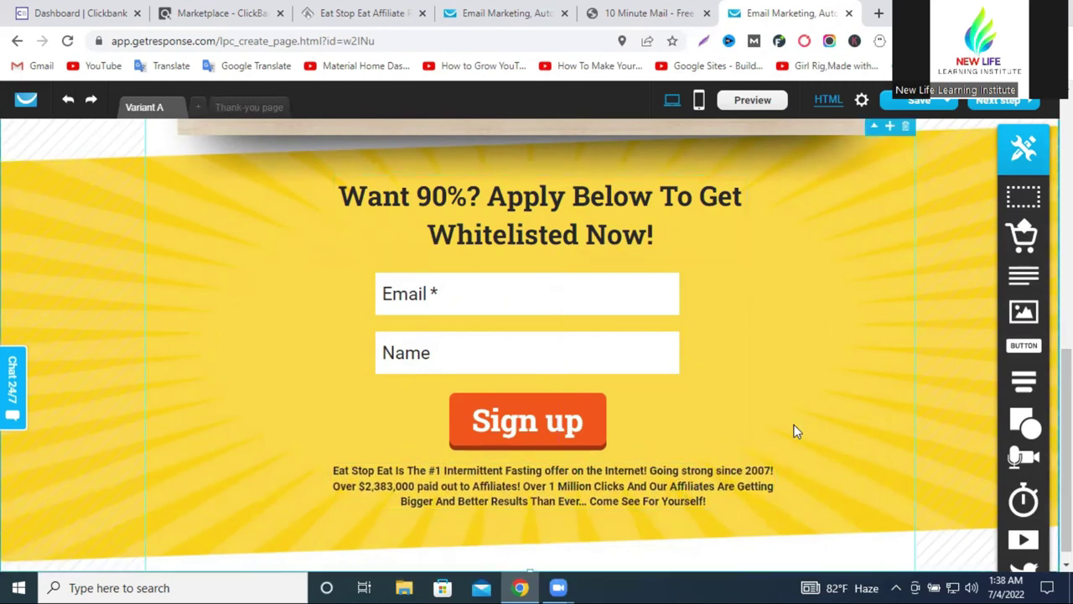
scroll(797, 431, "up", 3)
scroll(797, 431, "down", 3)
left_click_drag(543, 491, 521, 494)
scroll(779, 344, "up", 5)
scroll(649, 355, "up", 2)
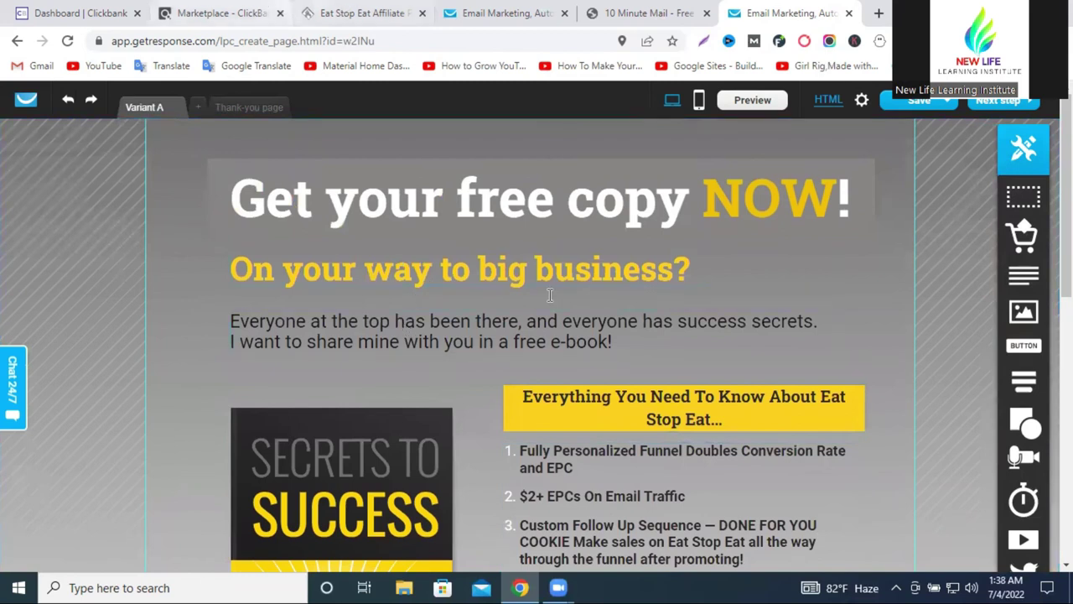
key("ctrl+3")
Save the Progressions book cover from the affiliate page as progressions3d.jpg in Downloads
scroll(549, 295, "down", 5)
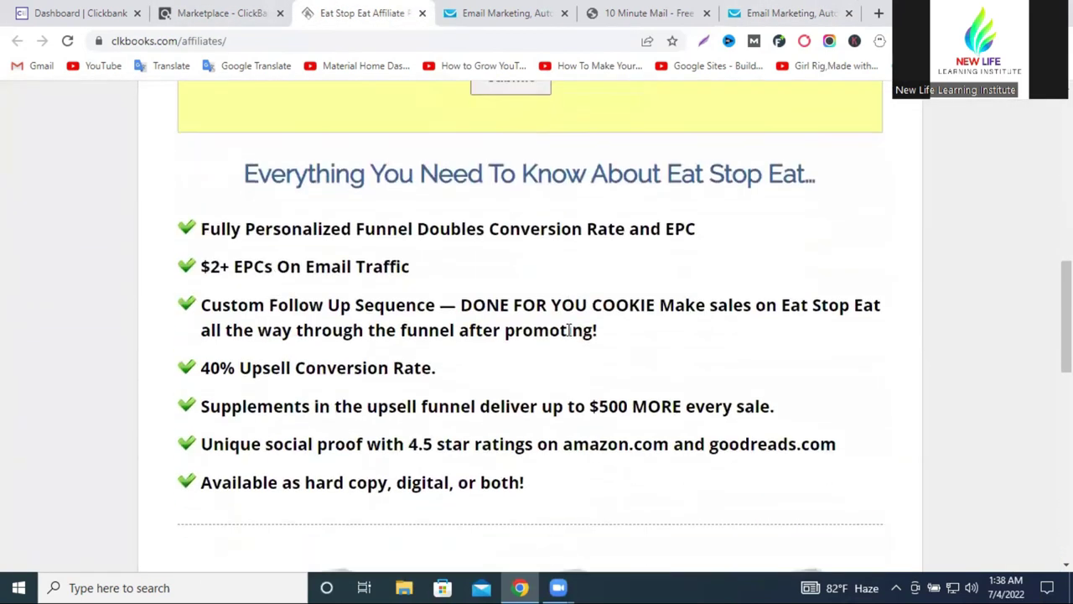
scroll(569, 330, "down", 7)
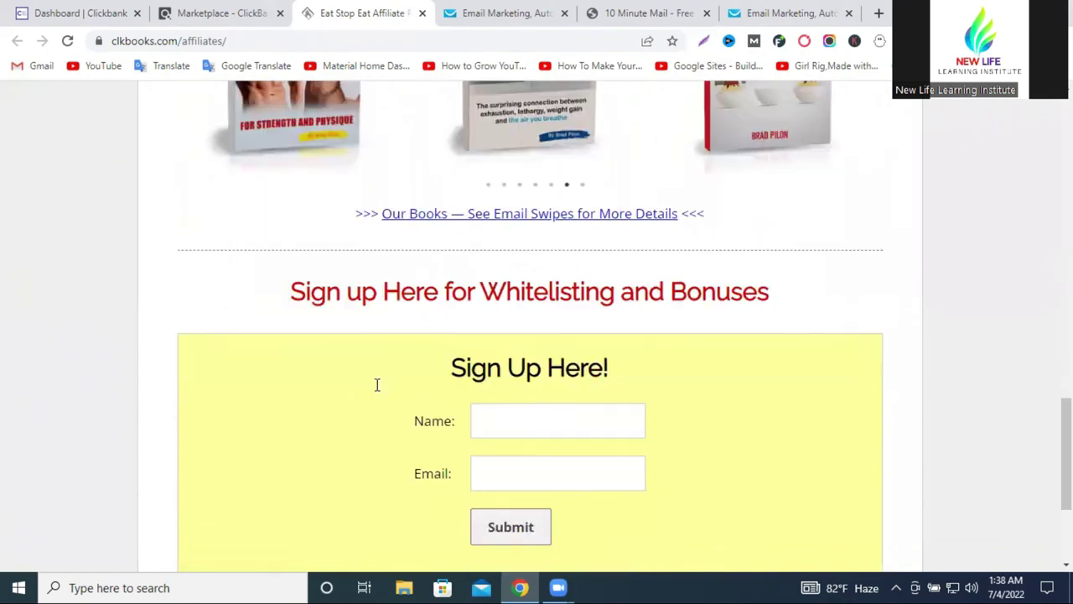
scroll(376, 384, "down", 3)
scroll(377, 383, "up", 8)
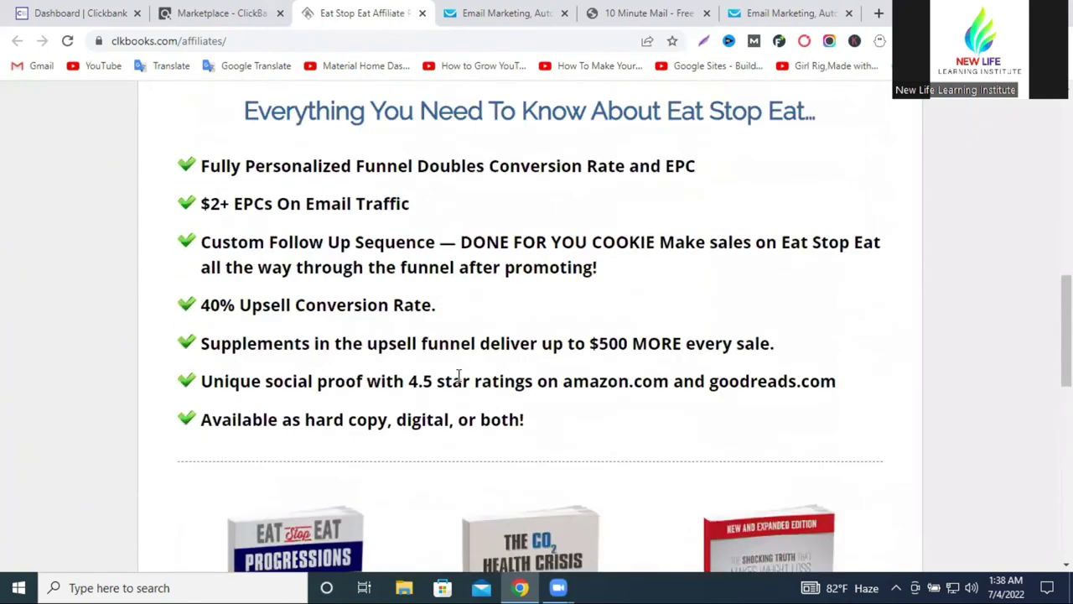
scroll(458, 377, "up", 5)
scroll(371, 422, "down", 5)
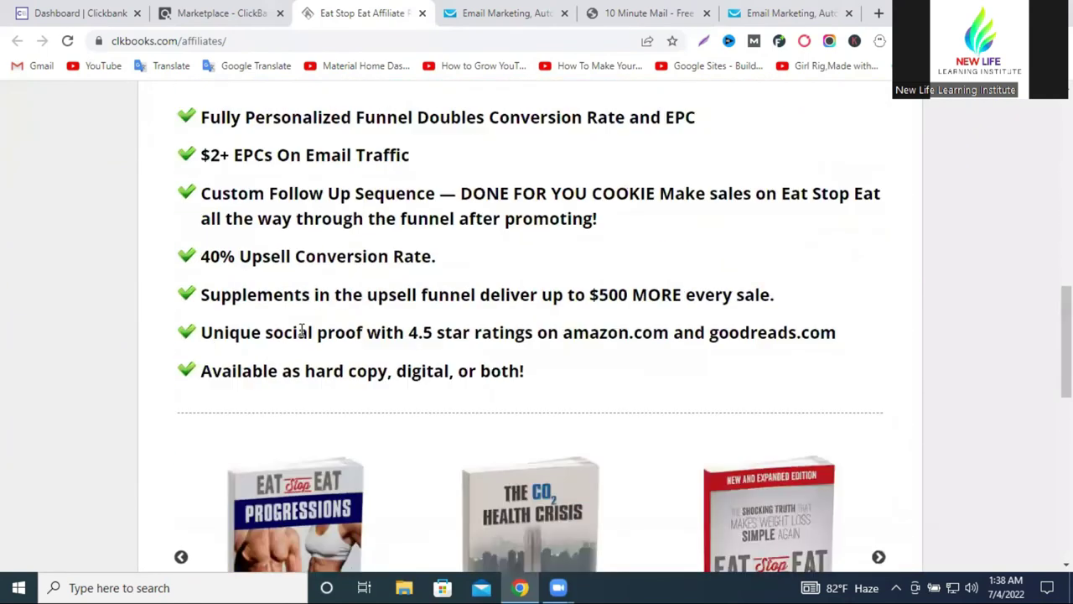
scroll(302, 332, "down", 3)
right_click(308, 333)
left_click(391, 364)
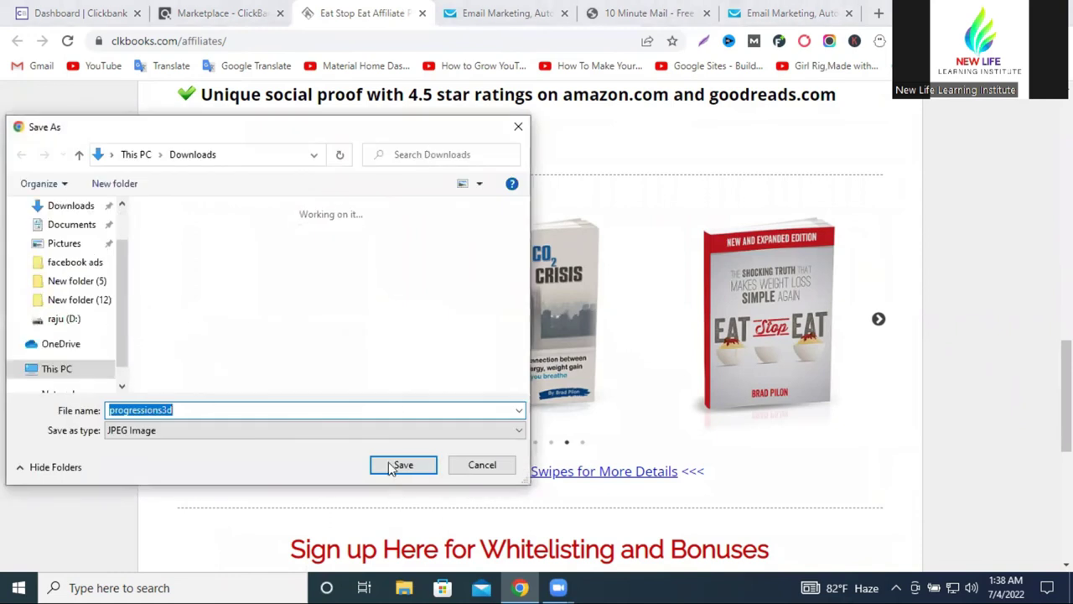
left_click(390, 464)
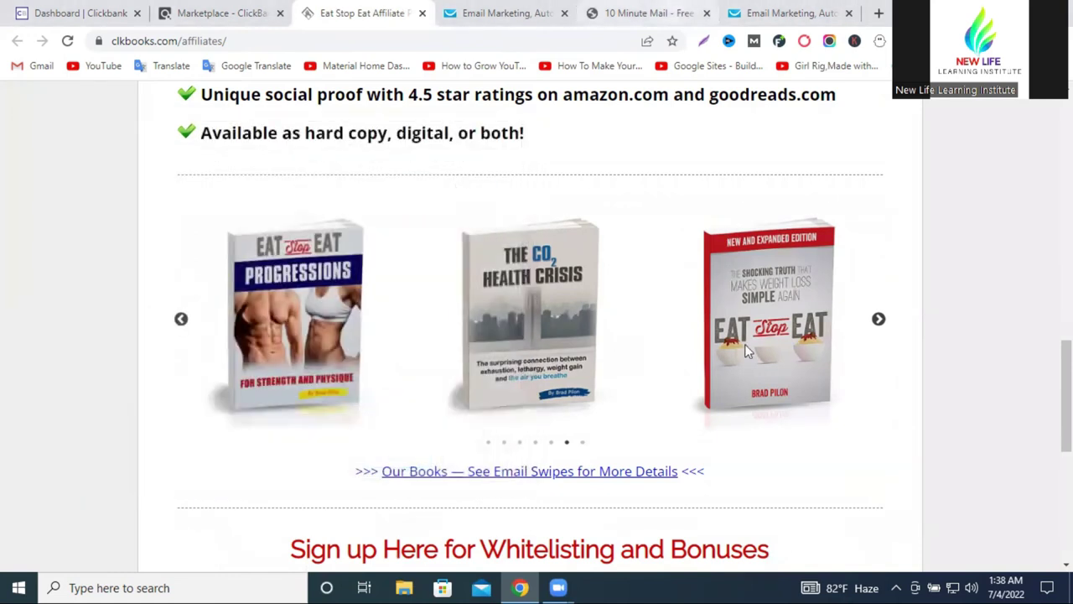
left_click(794, 12)
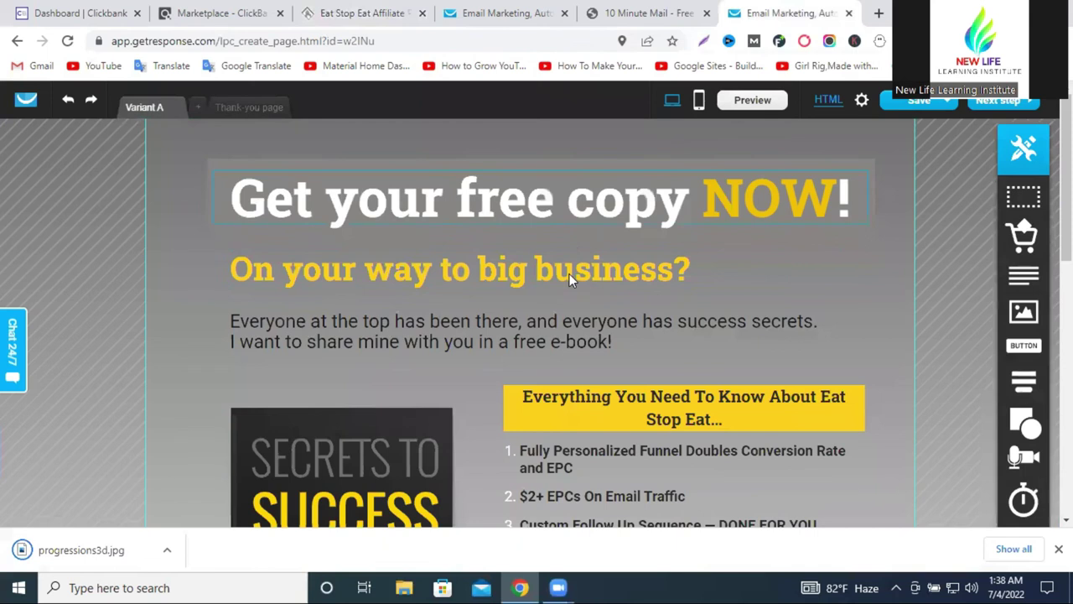
Upload progressions3d.jpg and use it in place of the Secrets to Success book image
scroll(346, 285, "down", 1)
scroll(347, 292, "down", 2)
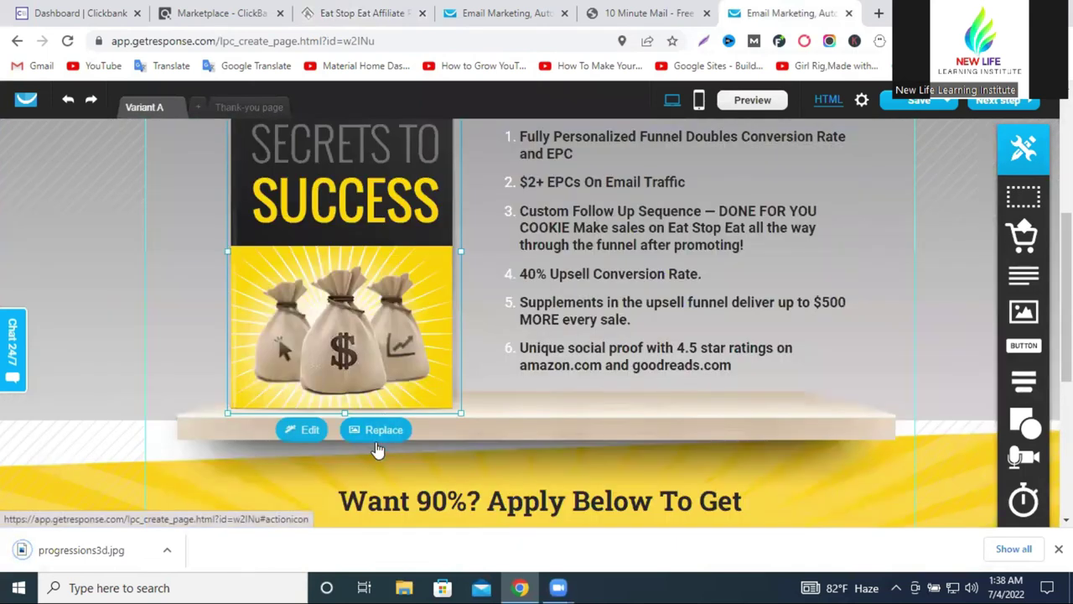
left_click(379, 431)
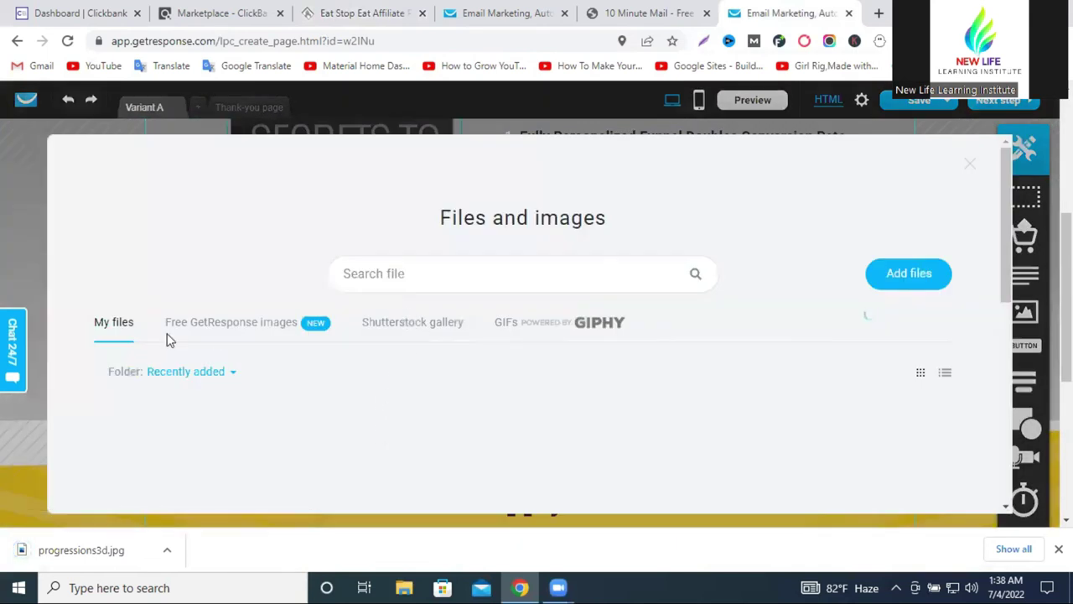
scroll(434, 371, "down", 3)
scroll(716, 370, "up", 3)
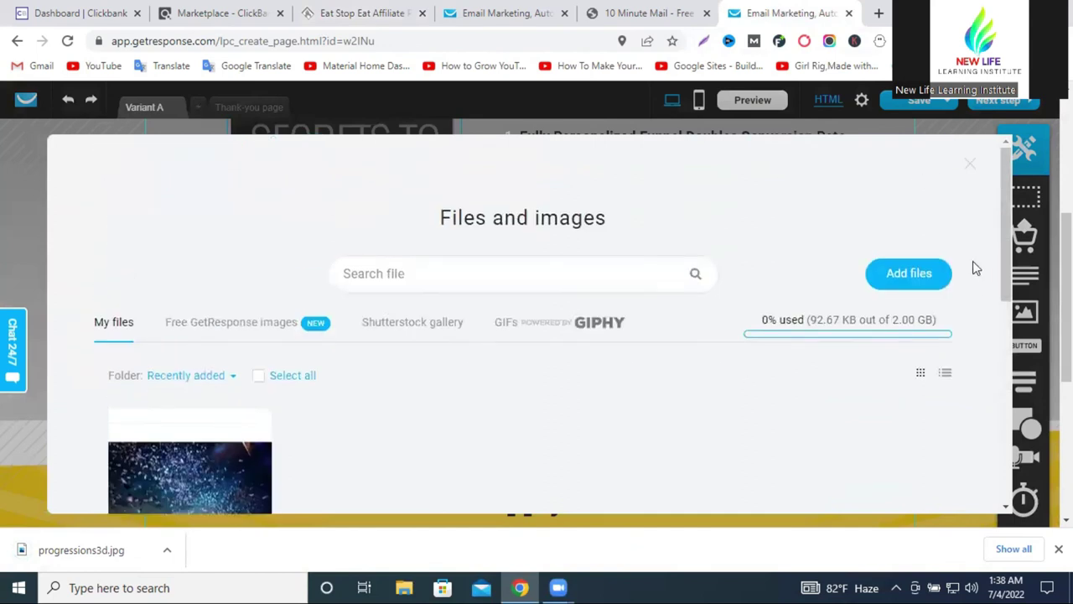
left_click(909, 273)
left_click(524, 322)
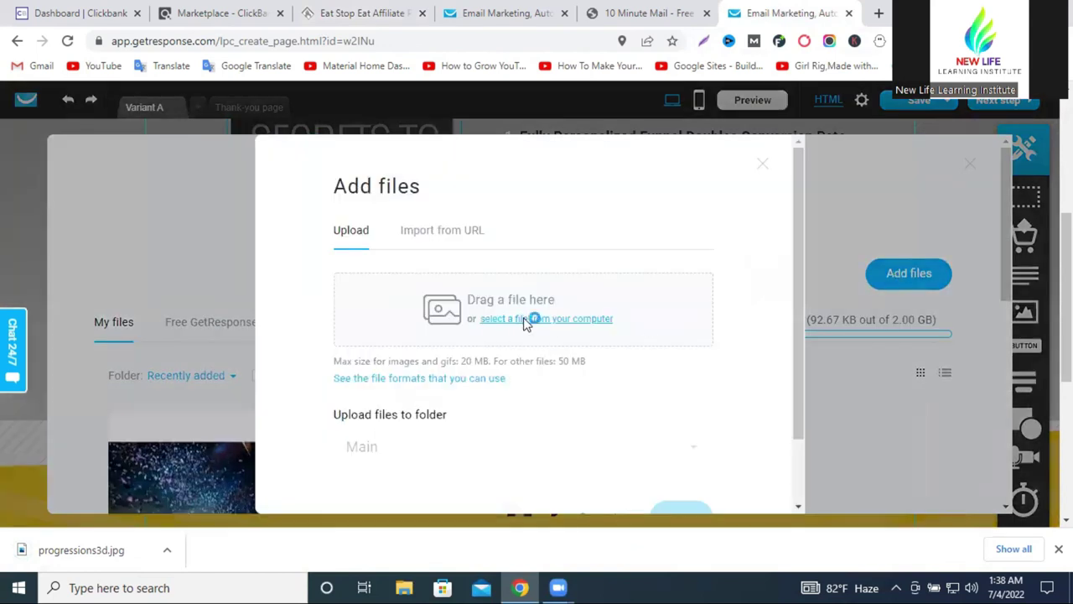
double_click(209, 276)
left_click(670, 443)
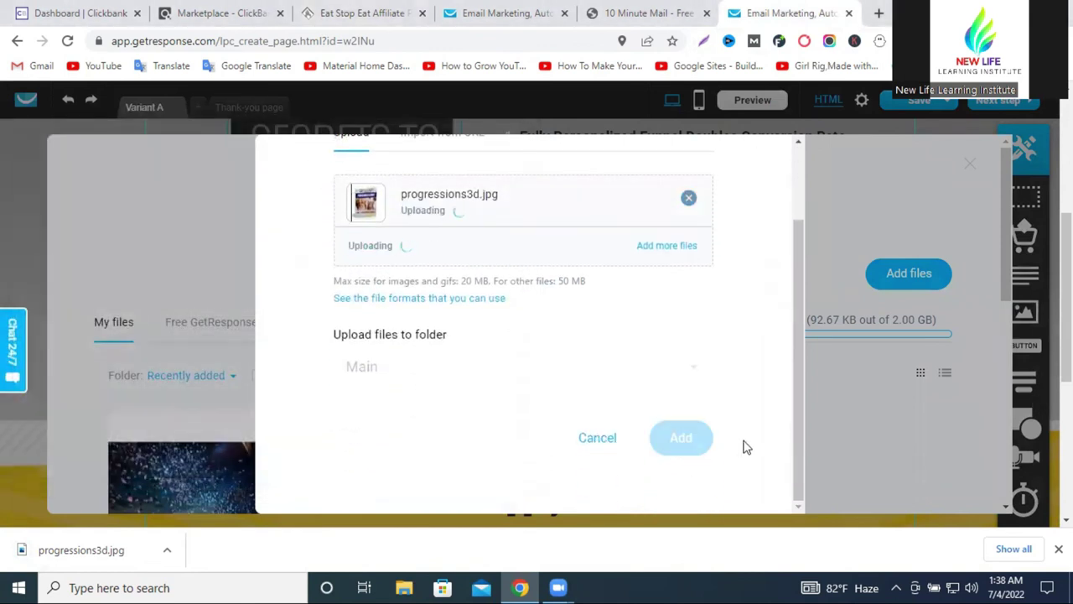
scroll(726, 445, "down", 3)
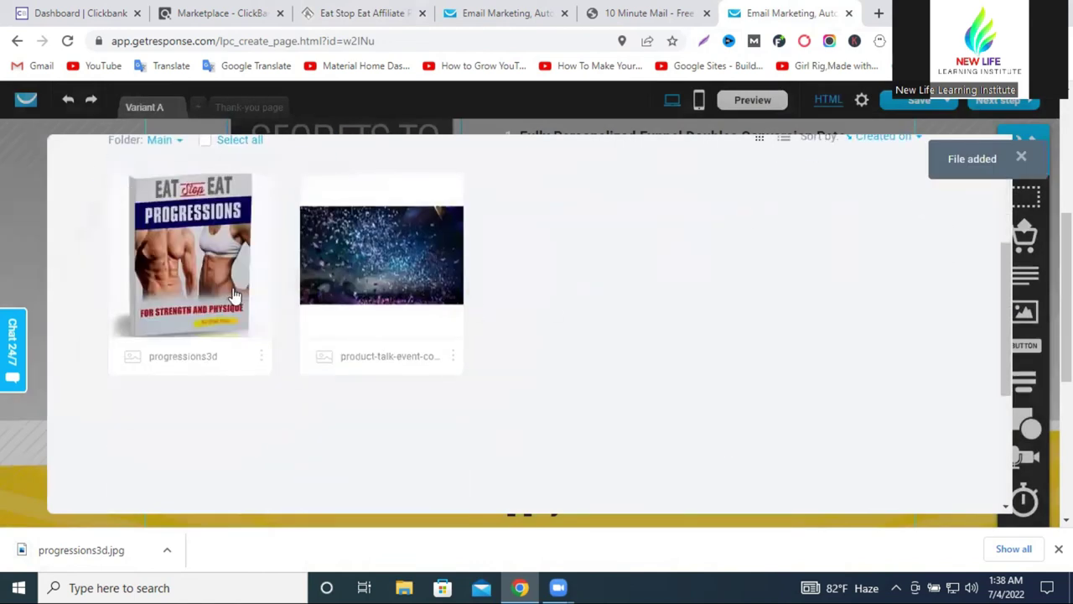
left_click(189, 268)
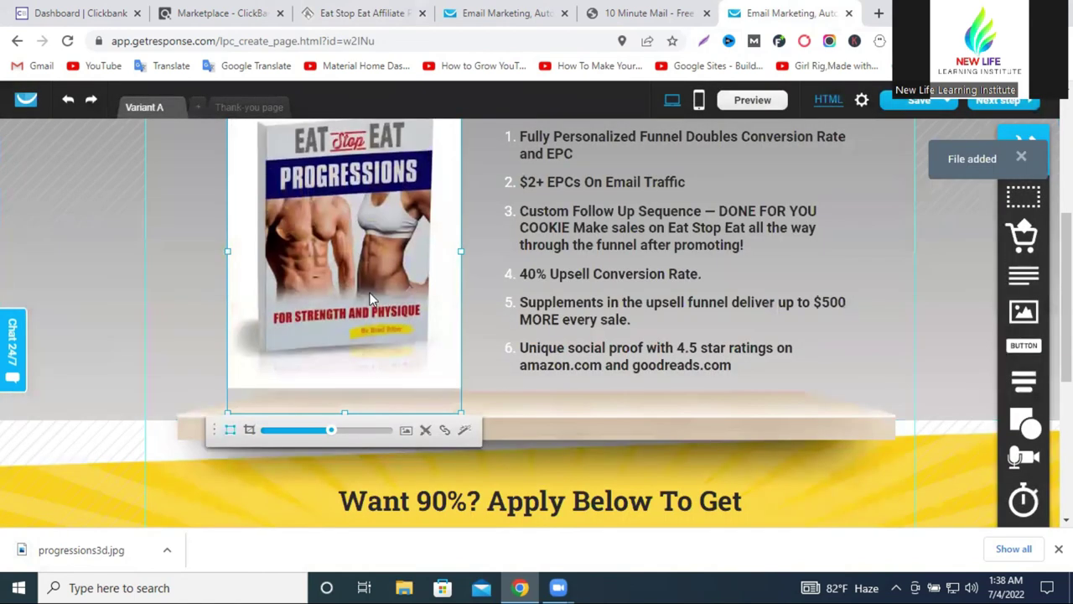
left_click(68, 252)
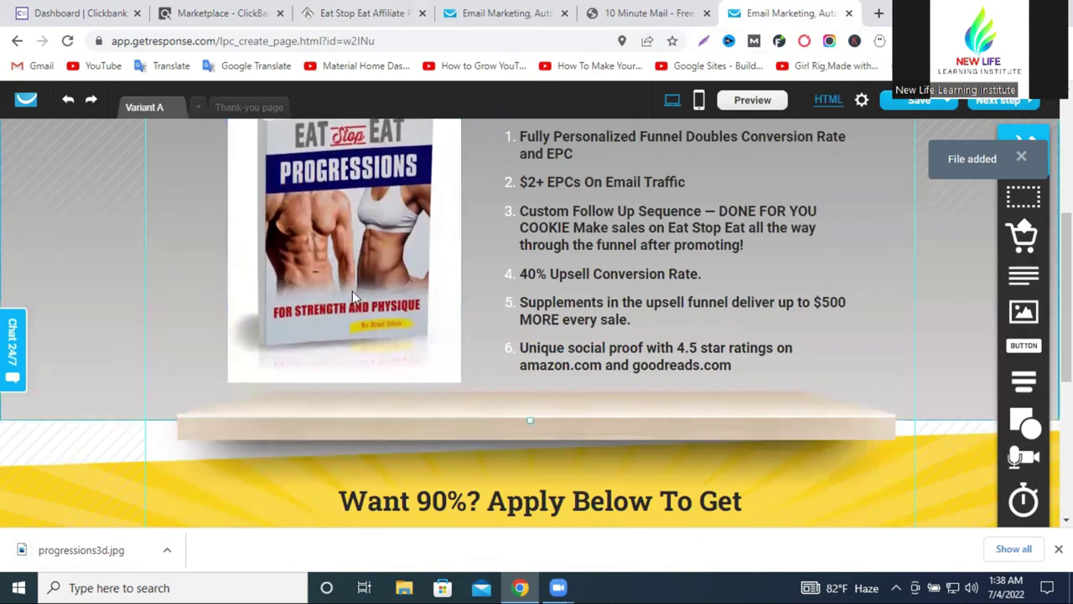
Enlarge the Progressions cover image slightly toward the left
scroll(516, 317, "up", 1)
scroll(515, 317, "down", 1)
left_click(244, 302)
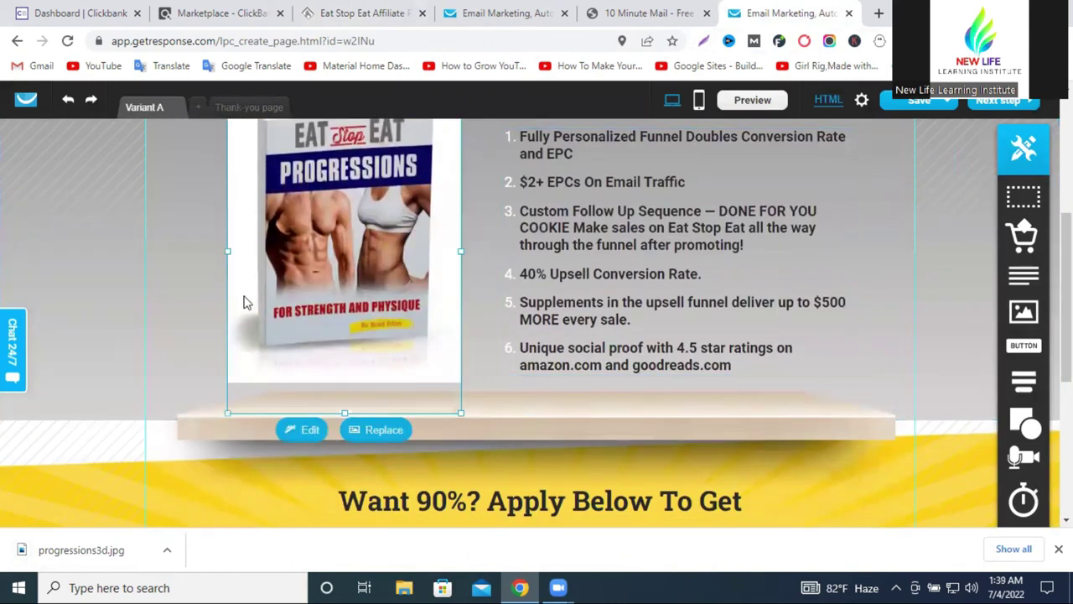
left_click_drag(227, 252, 197, 252)
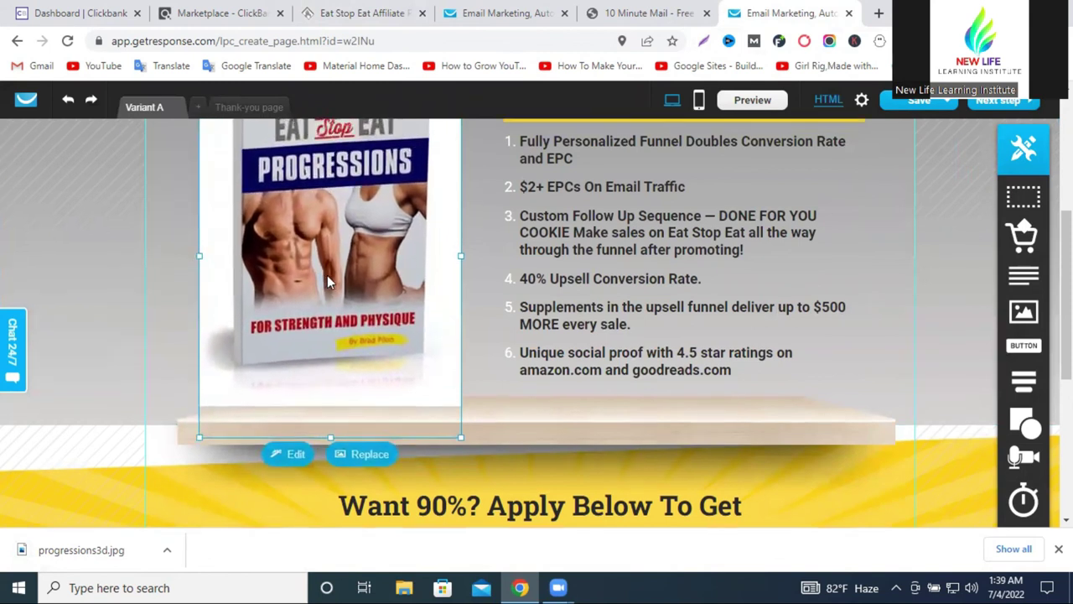
scroll(327, 275, "up", 1)
scroll(327, 275, "down", 1)
left_click(947, 319)
scroll(442, 374, "up", 3)
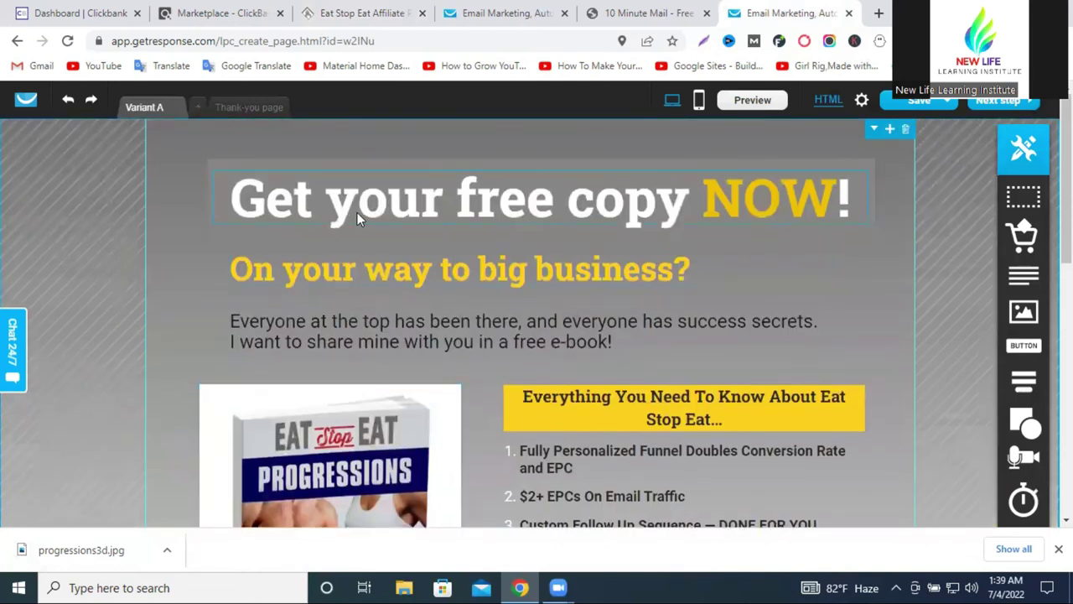
Delete the word 'copy' from the 'Get your free copy NOW!' headline
left_click(420, 214)
left_click(421, 214)
left_click(411, 214)
double_click(406, 215)
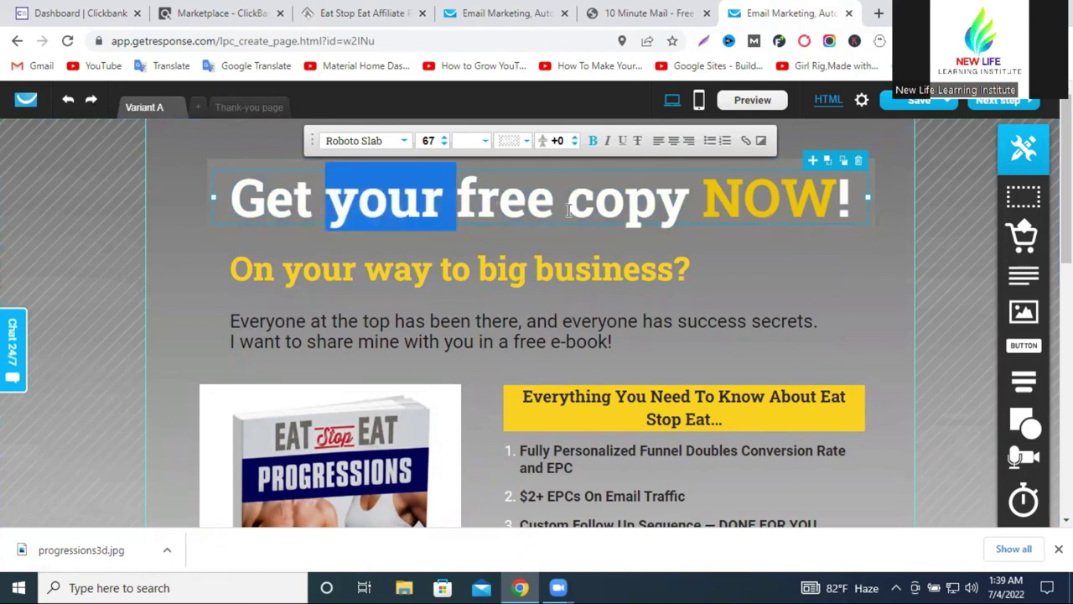
double_click(628, 205)
key("BackSpace")
left_click(521, 211)
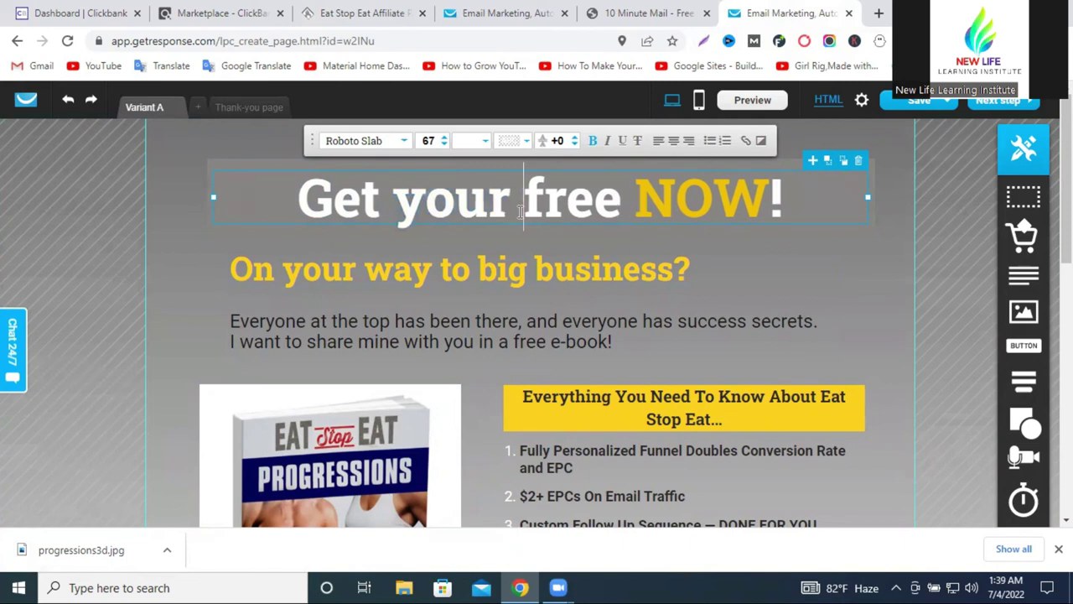
Select the revised headline and the 'On your way to big business?' subheading text
triple_click(522, 211)
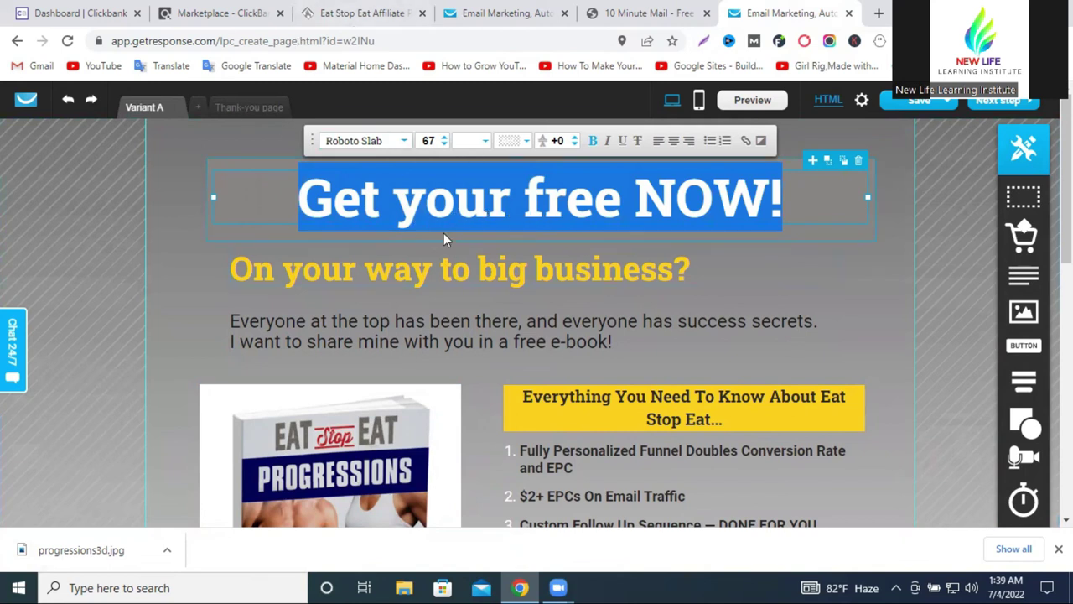
scroll(587, 225, "down", 1)
scroll(564, 223, "up", 1)
triple_click(352, 278)
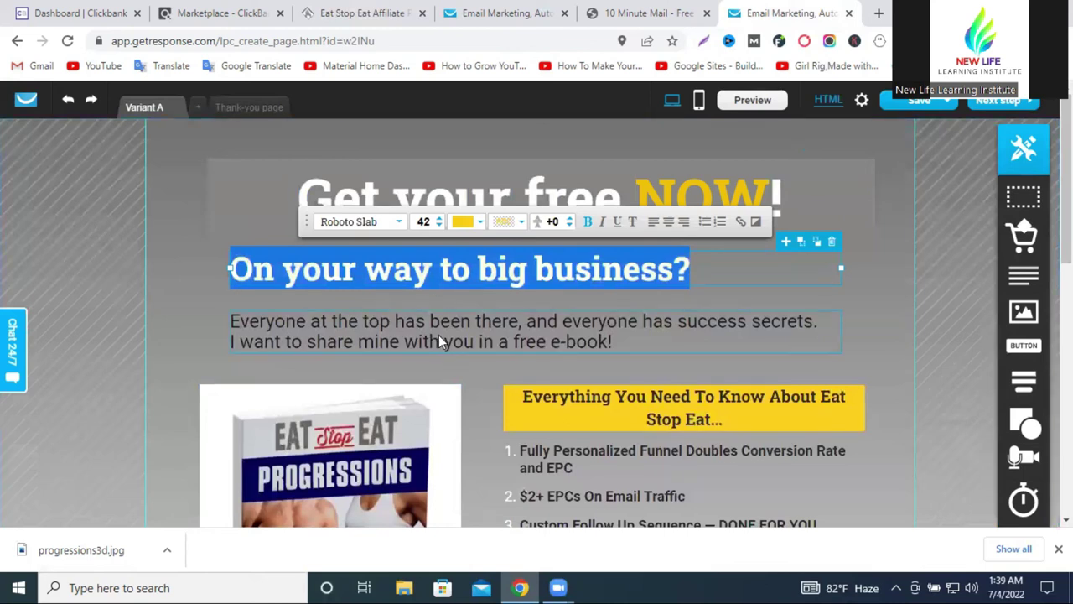
scroll(553, 327, "down", 4)
scroll(496, 359, "down", 3)
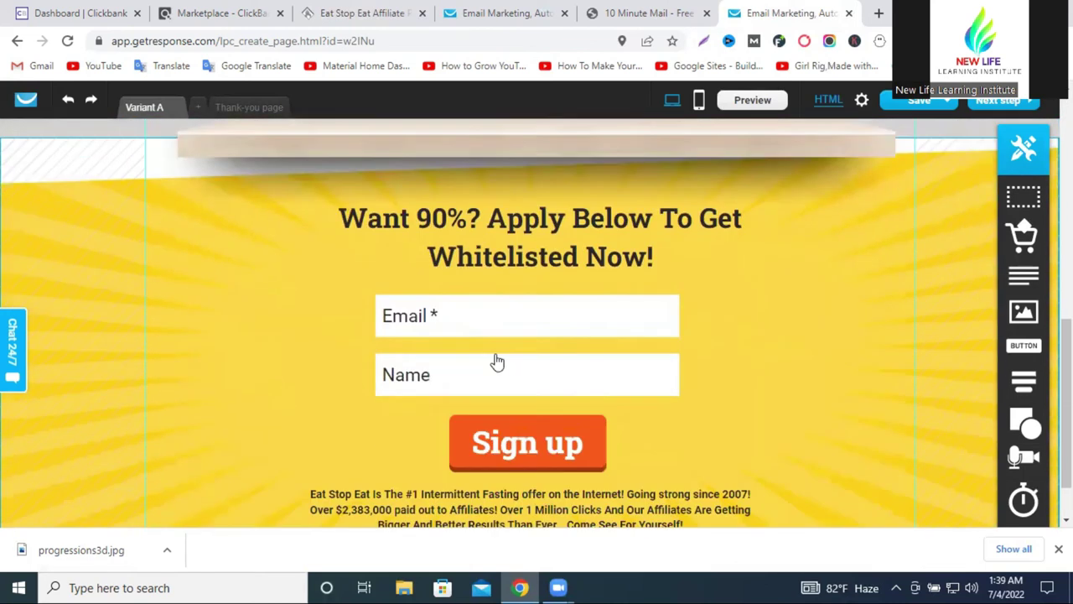
scroll(861, 336, "up", 8)
scroll(775, 339, "down", 6)
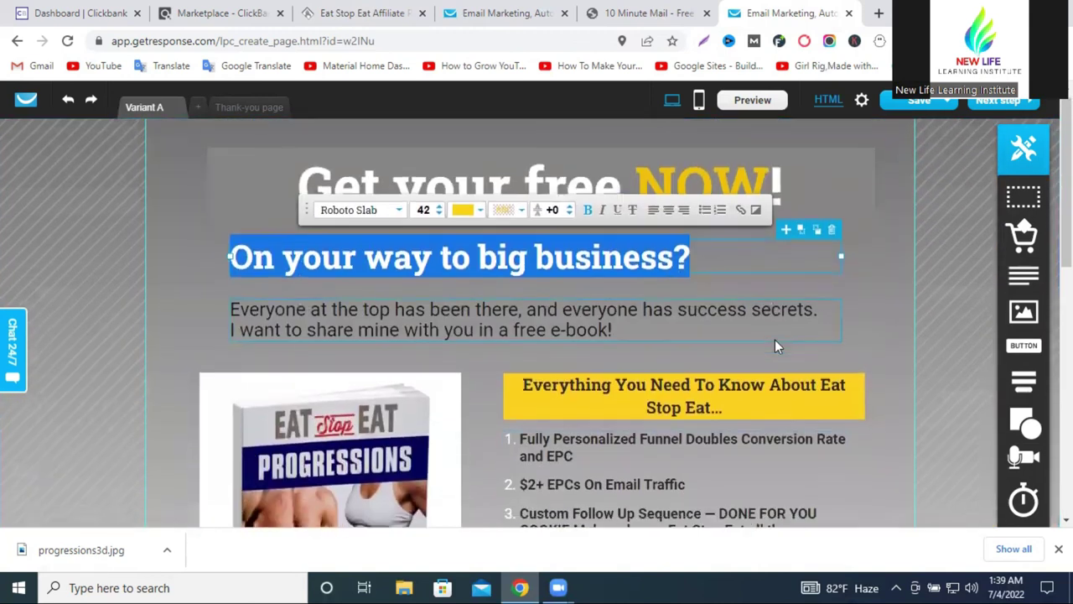